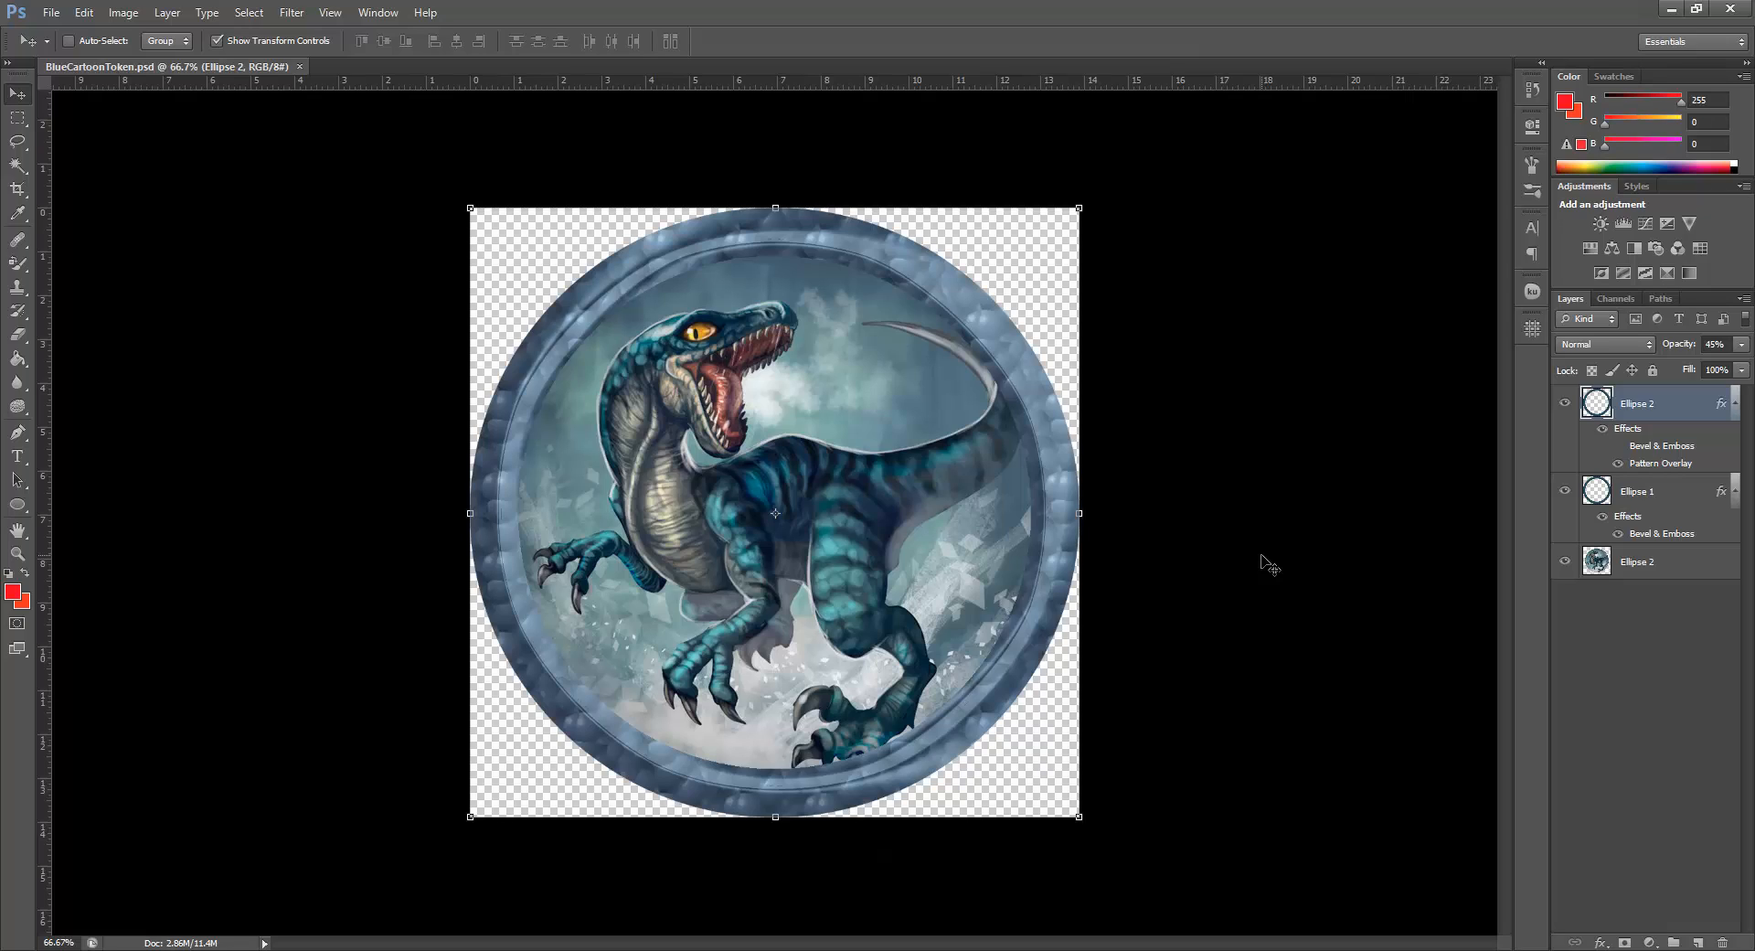
# Start a new document and name it TokenTemplate
pyautogui.click(52, 12)
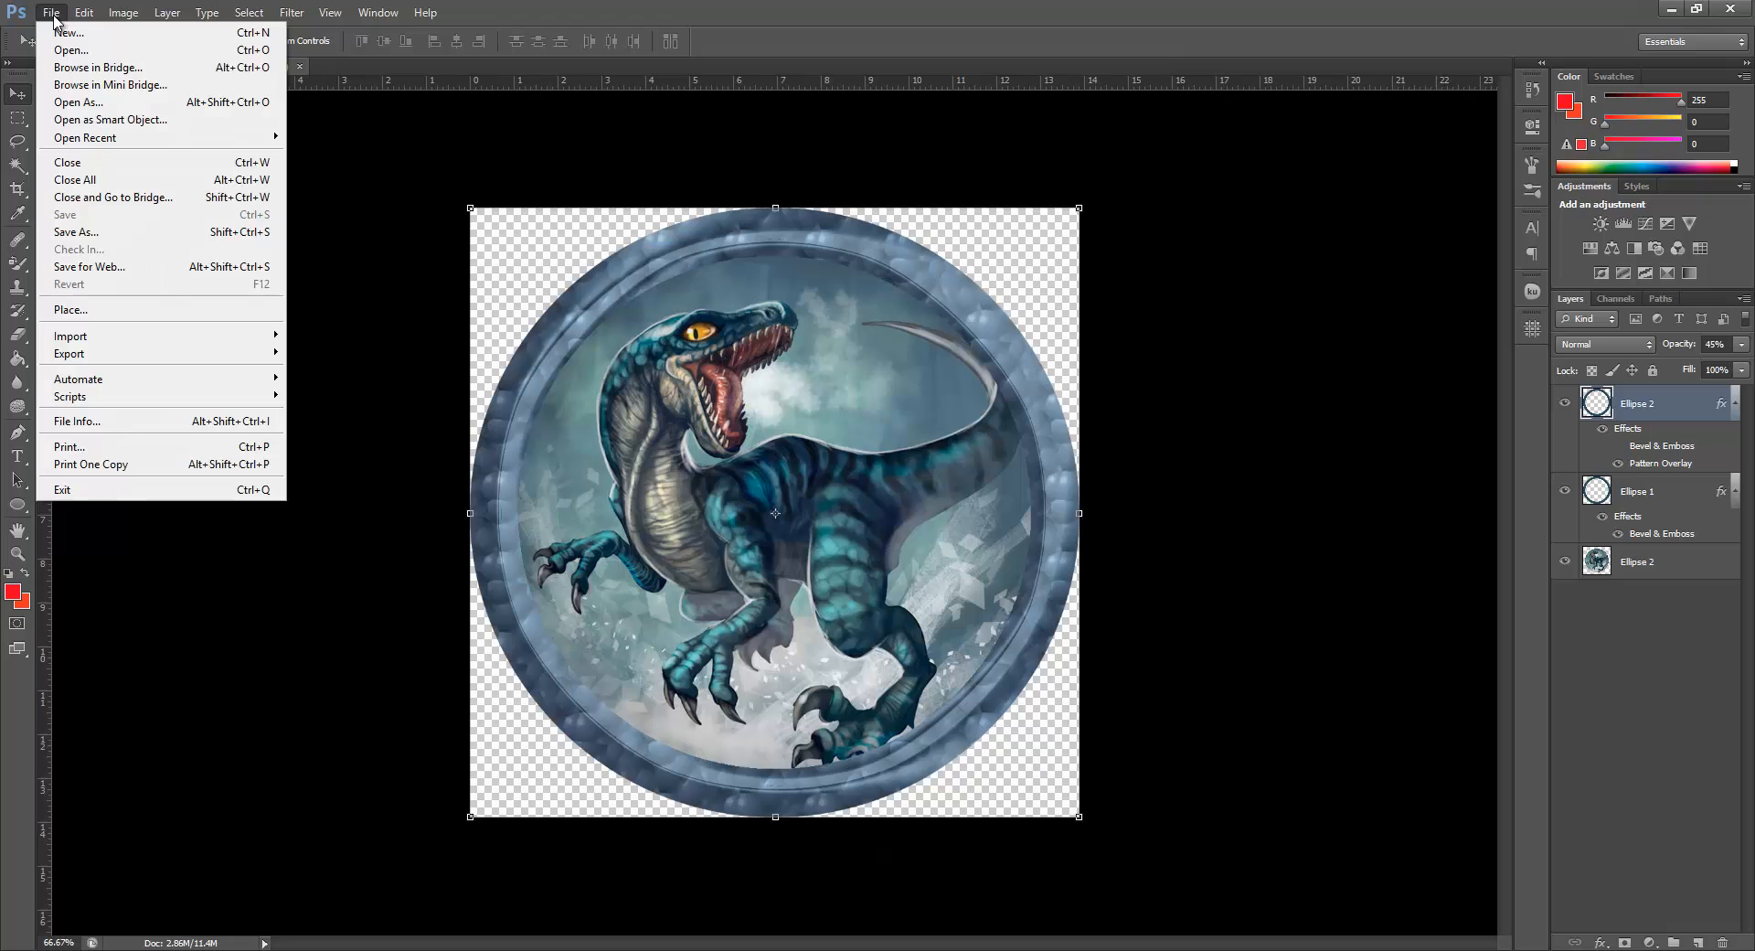
pyautogui.click(99, 40)
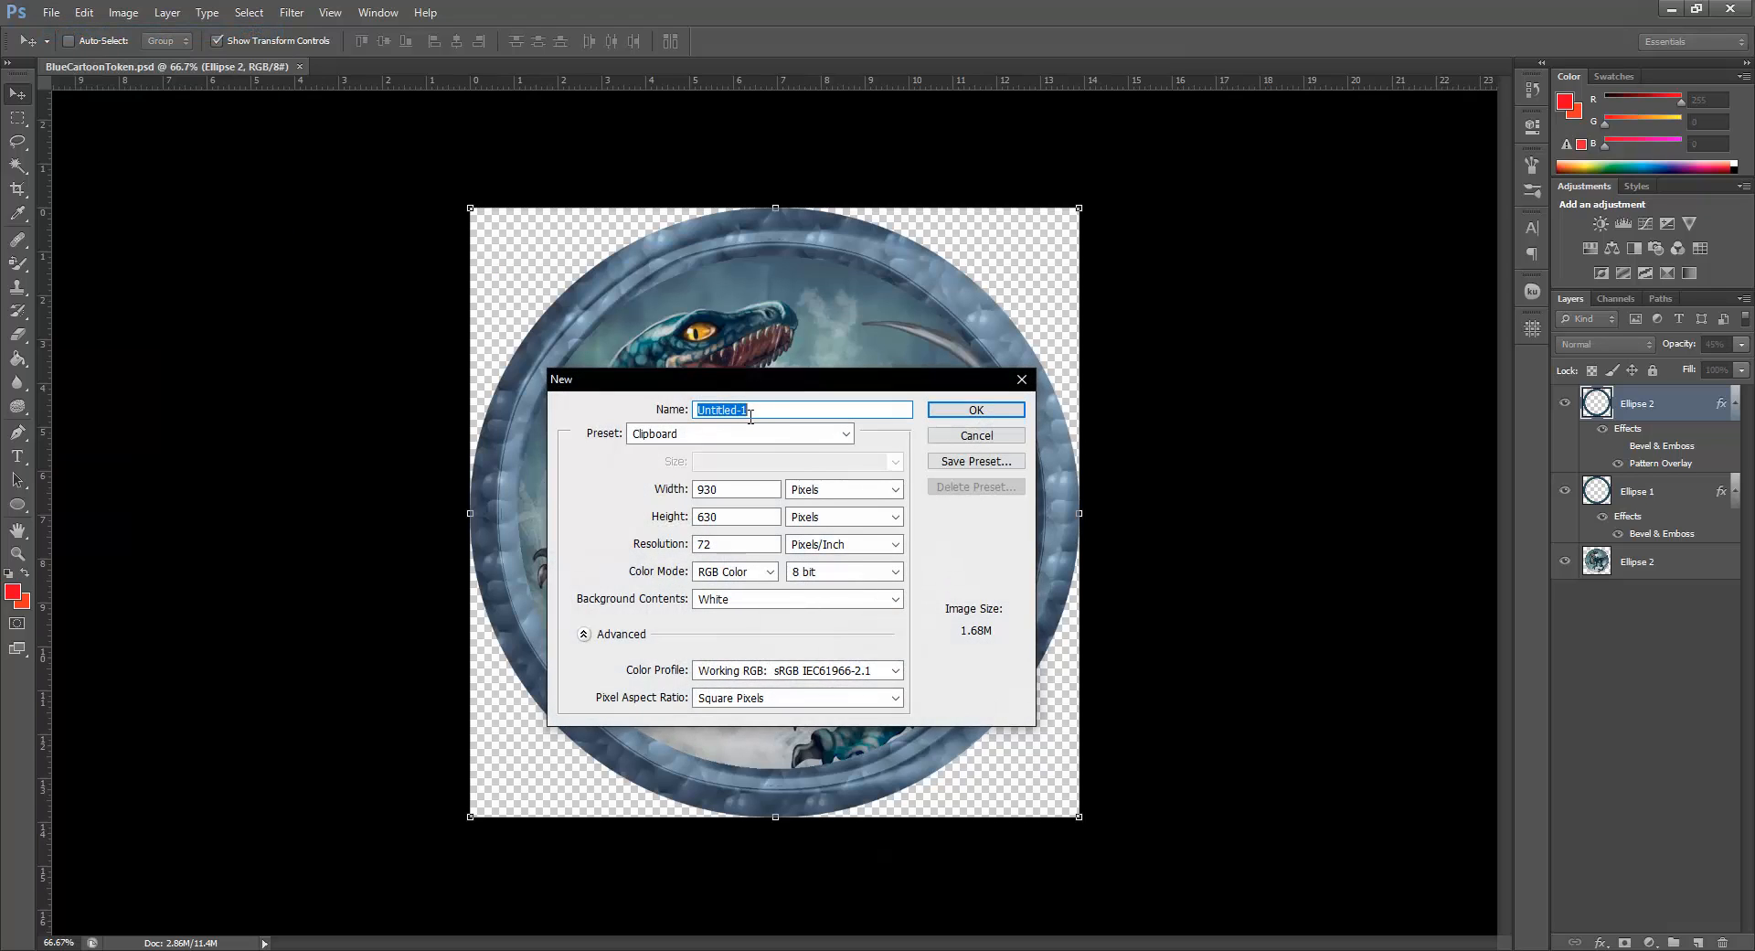
pyautogui.click(776, 409)
pyautogui.moveTo(776, 410); pyautogui.dragTo(523, 403)
pyautogui.press('BackSpace')
pyautogui.write('TokenTemplate')
pyautogui.press('BackSpace')
pyautogui.press('BackSpace')
pyautogui.write('te')
# Set the new document's width and height to 1000 pixels each and create it
pyautogui.moveTo(743, 487); pyautogui.dragTo(609, 485)
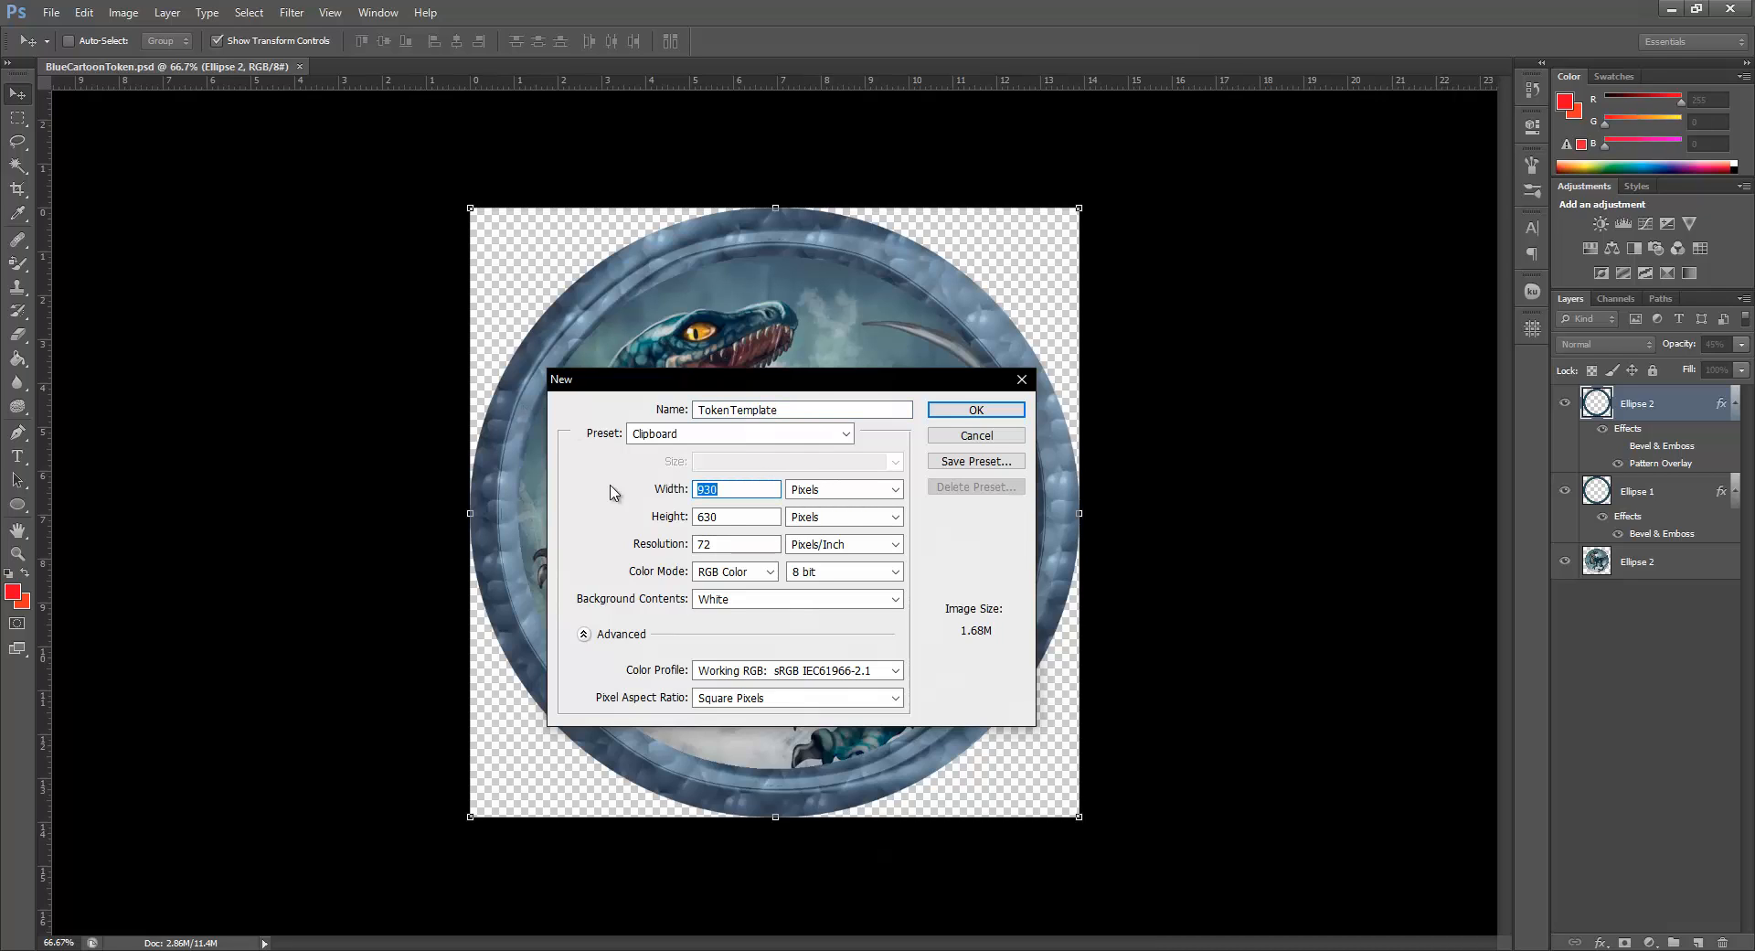
pyautogui.write('1000')
pyautogui.press('Tab')
pyautogui.press('Tab')
pyautogui.write('1000')
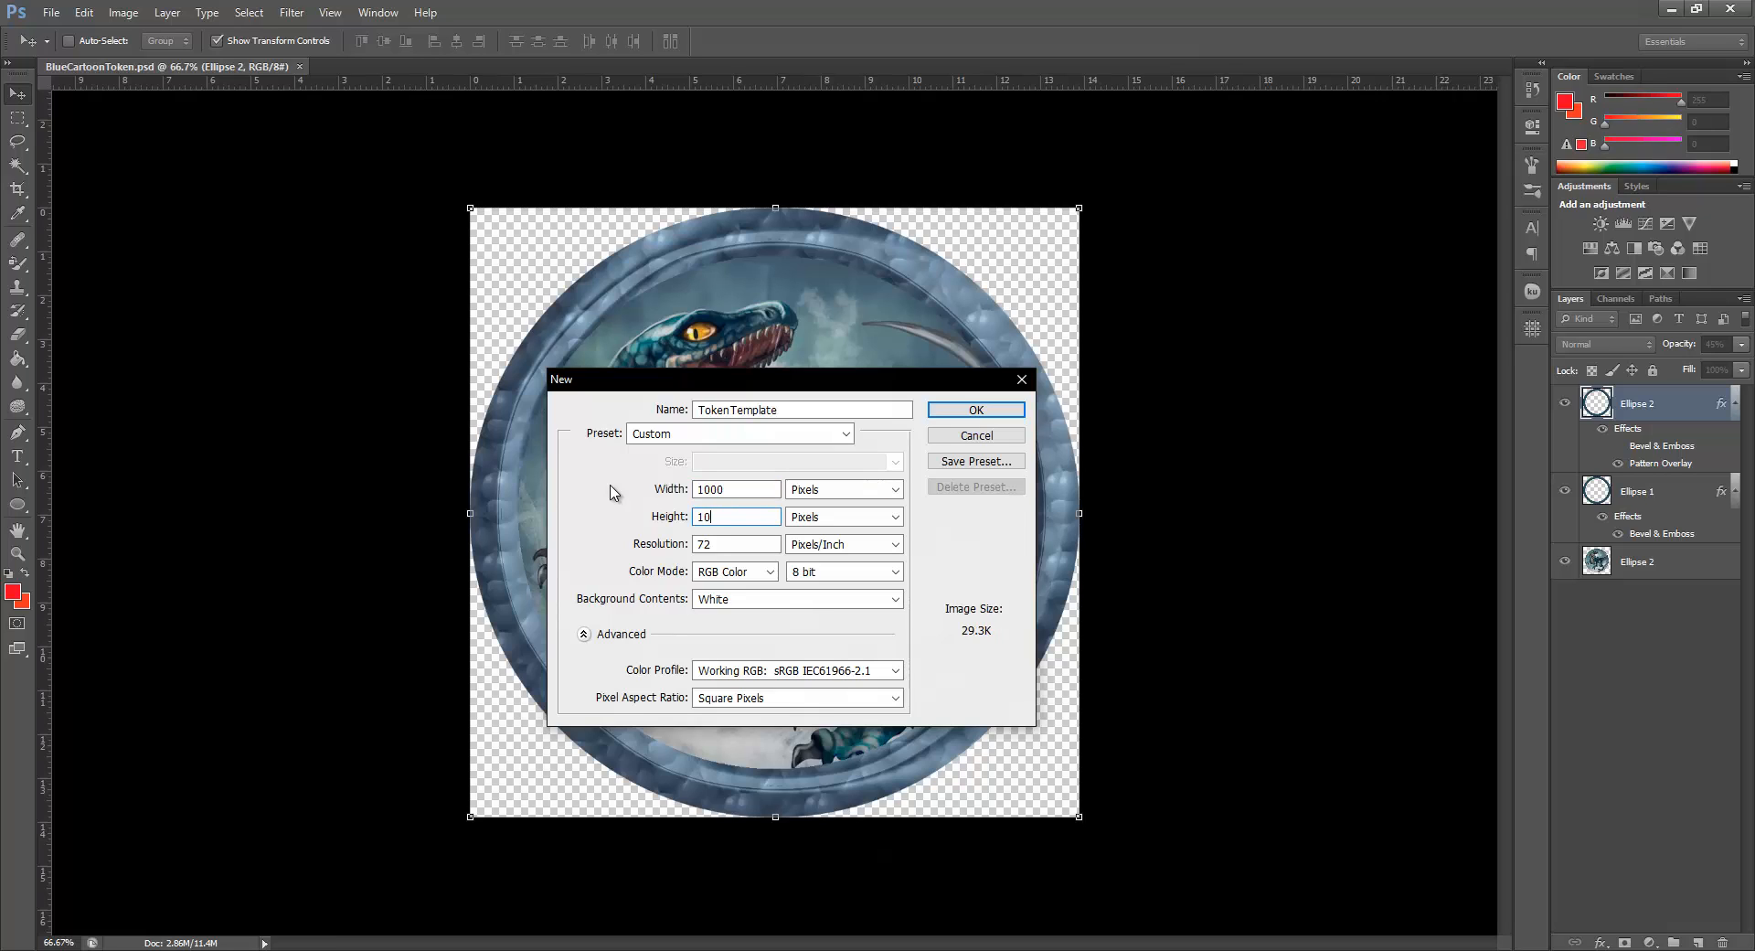
pyautogui.click(958, 413)
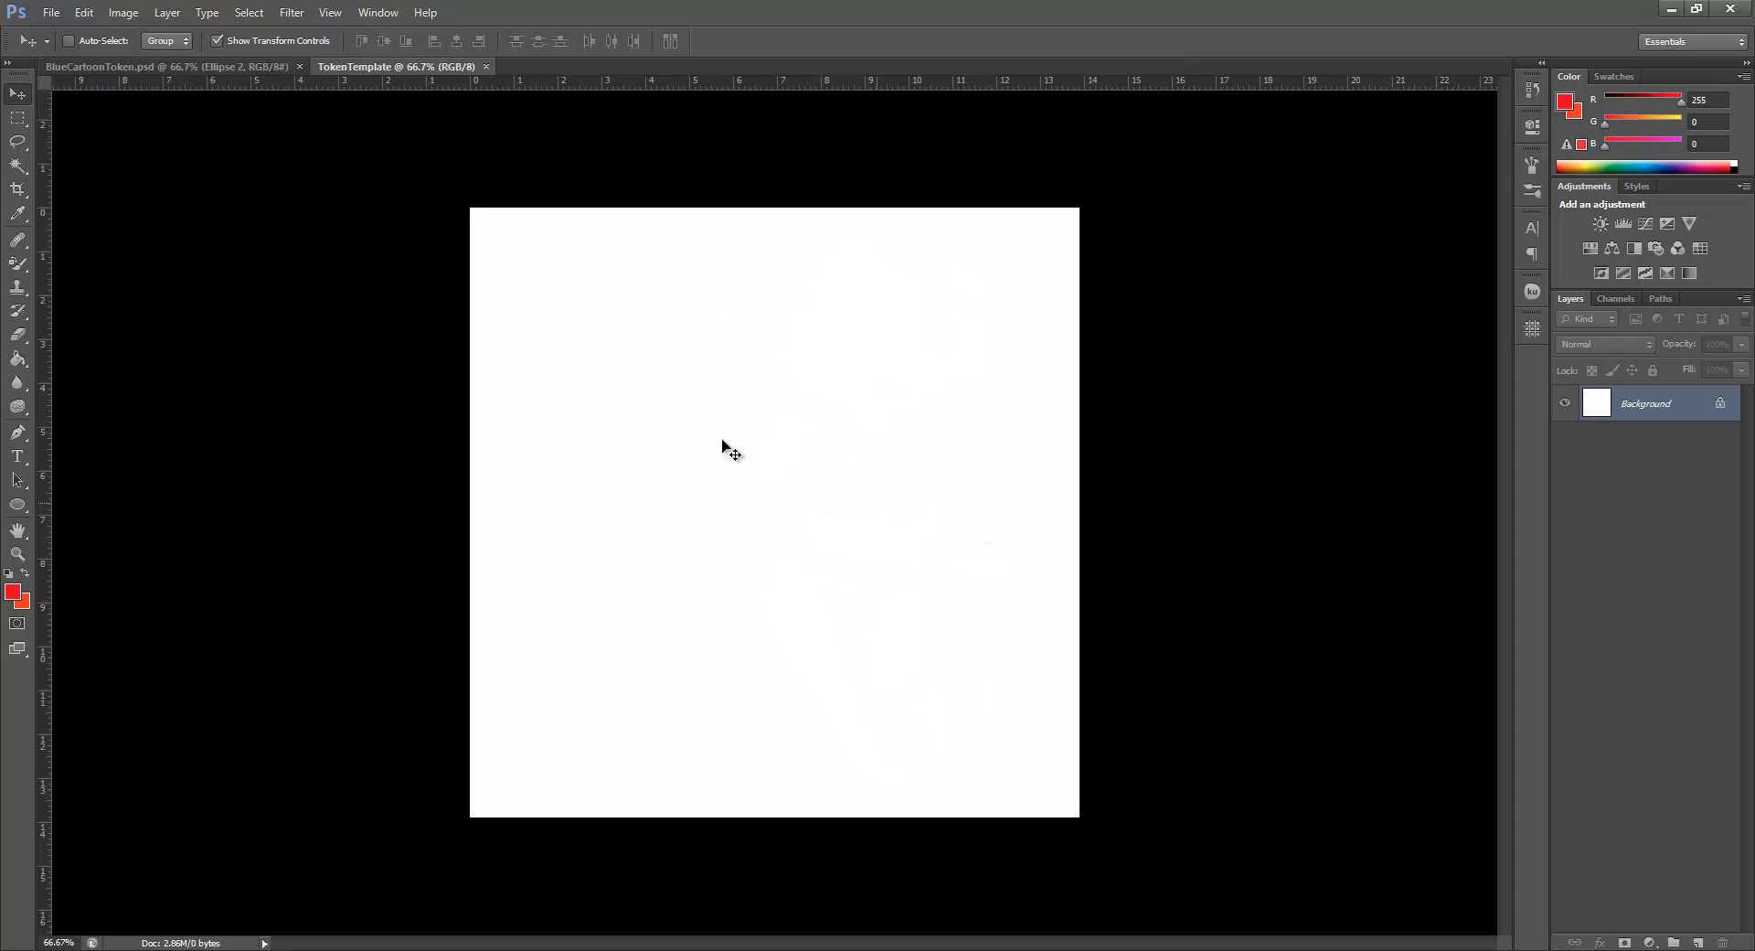
# Add an empty layer, and unlock and delete the white Background layer so the canvas is transparent
pyautogui.click(1700, 941)
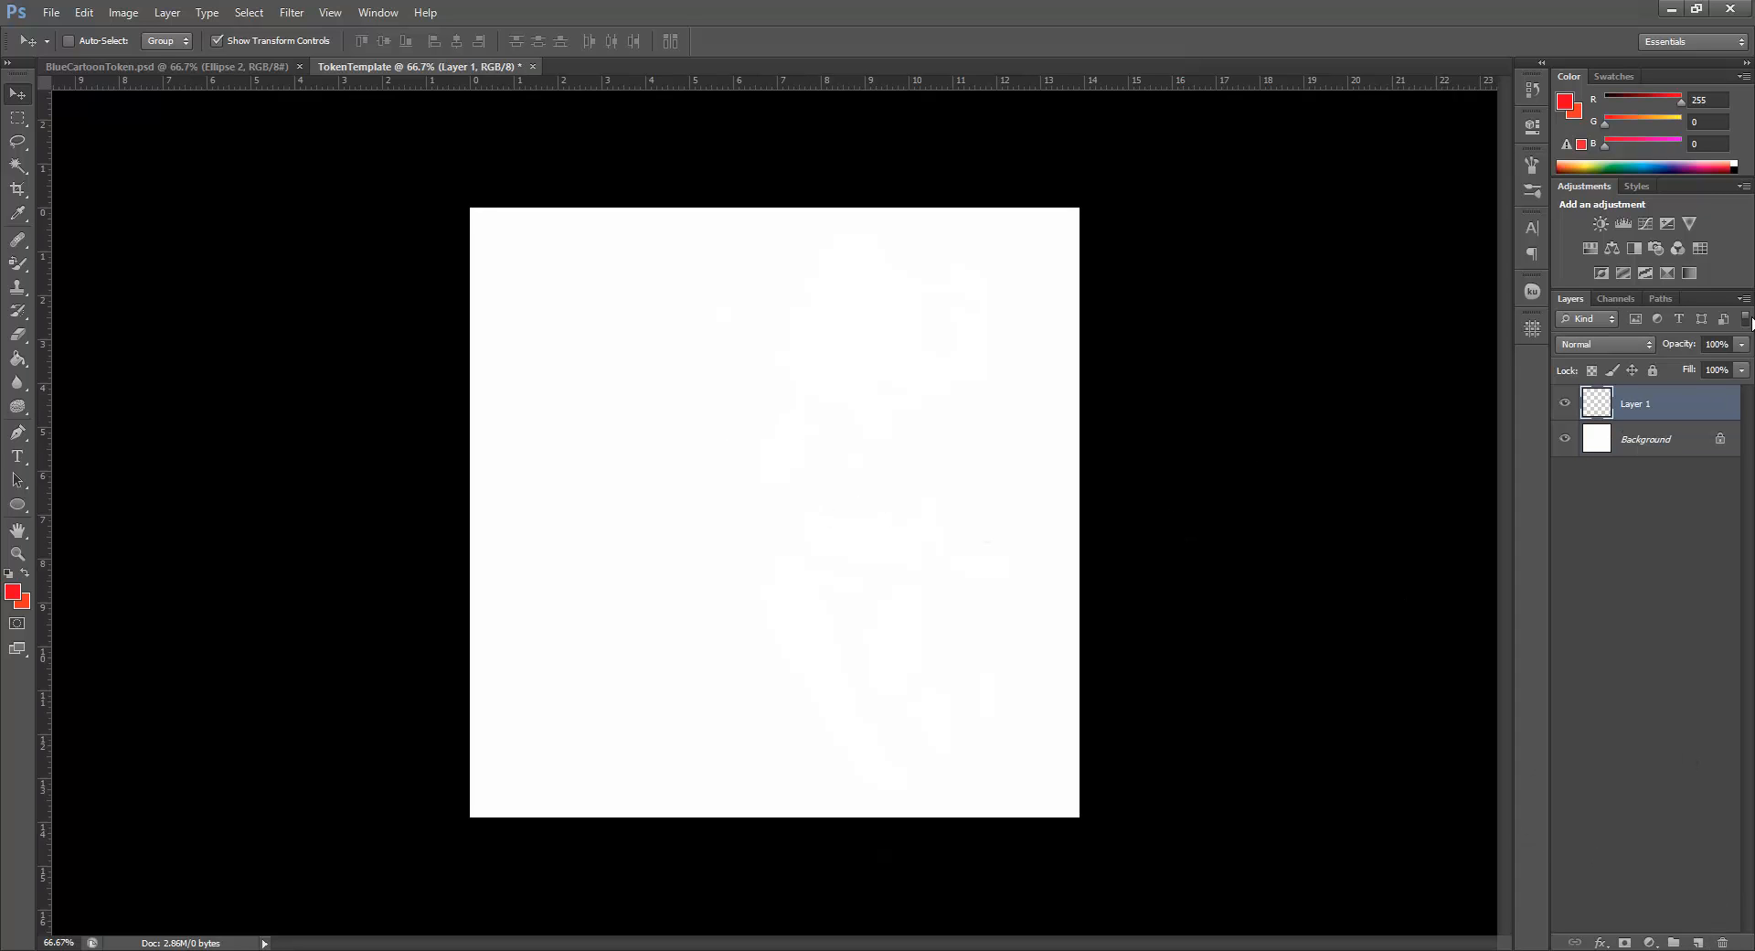
pyautogui.click(1671, 445)
pyautogui.doubleClick(1671, 446)
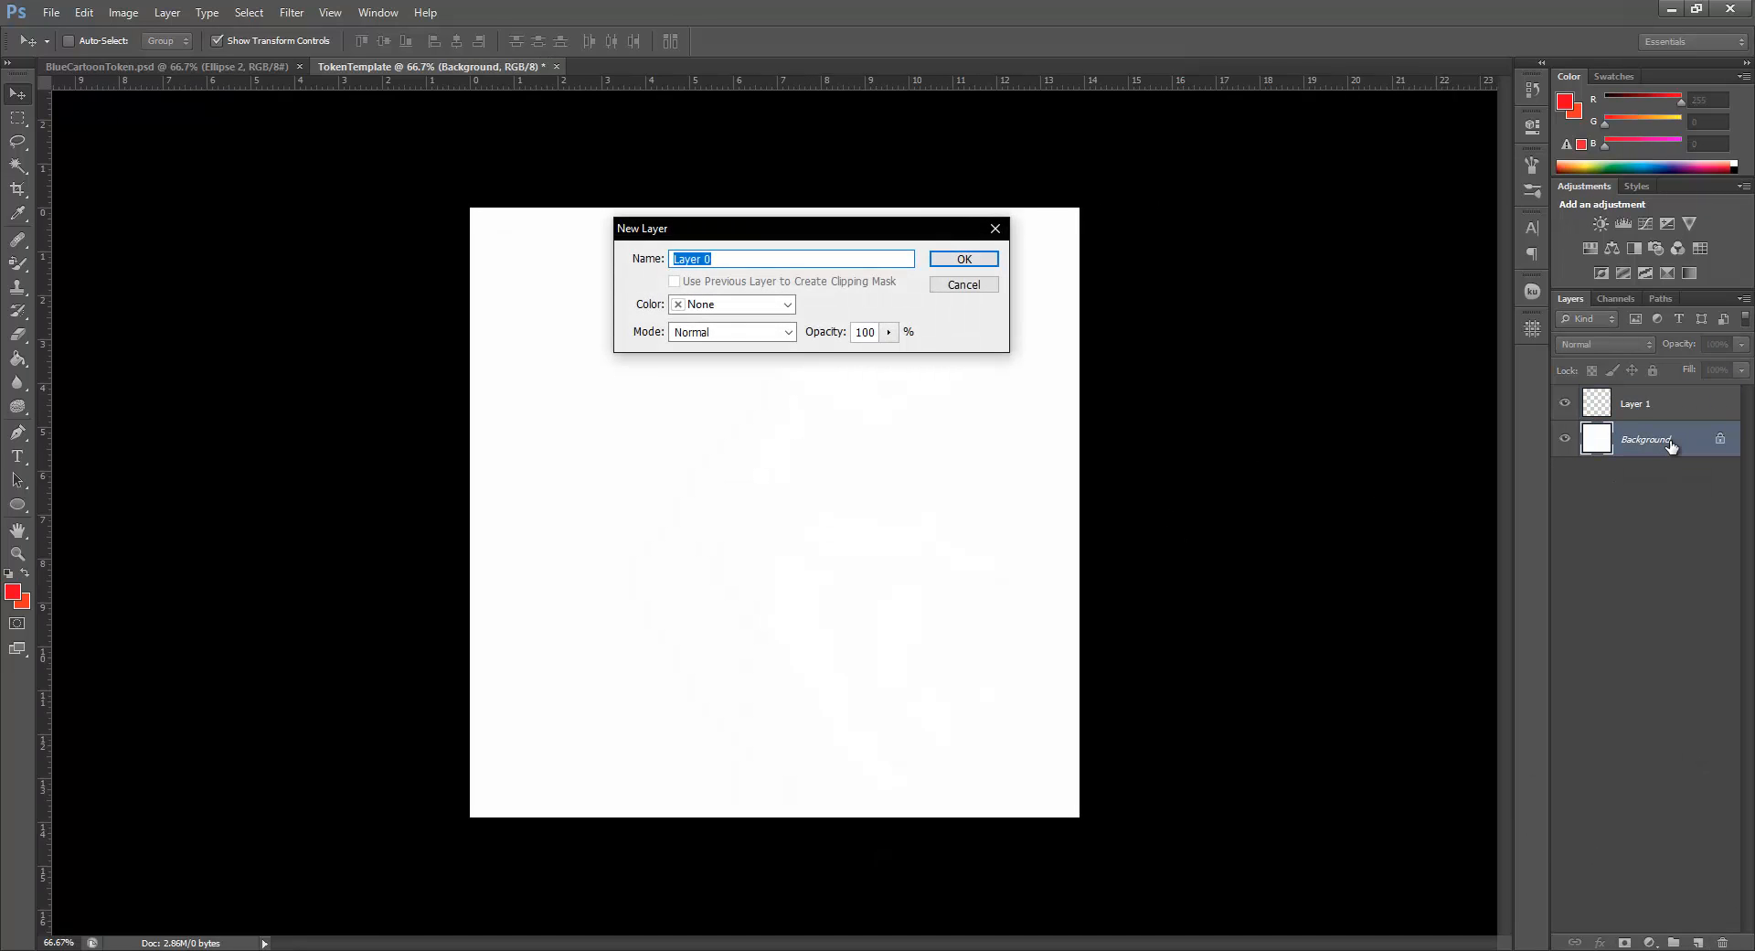
pyautogui.press('Return')
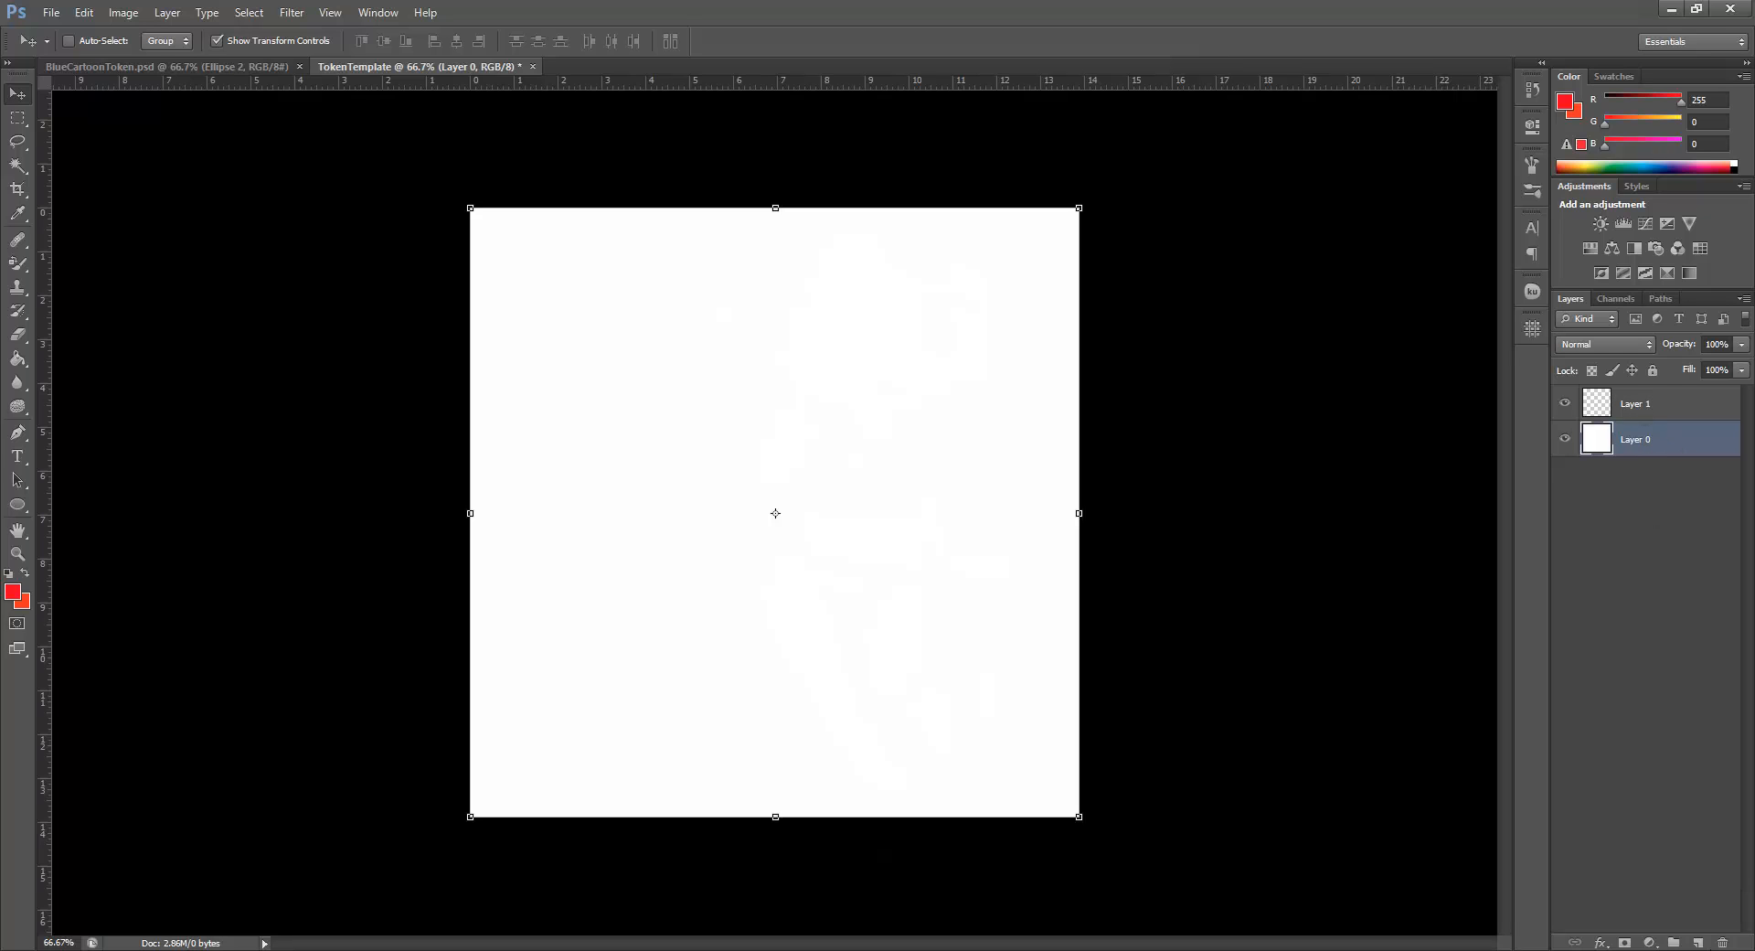
pyautogui.click(1720, 942)
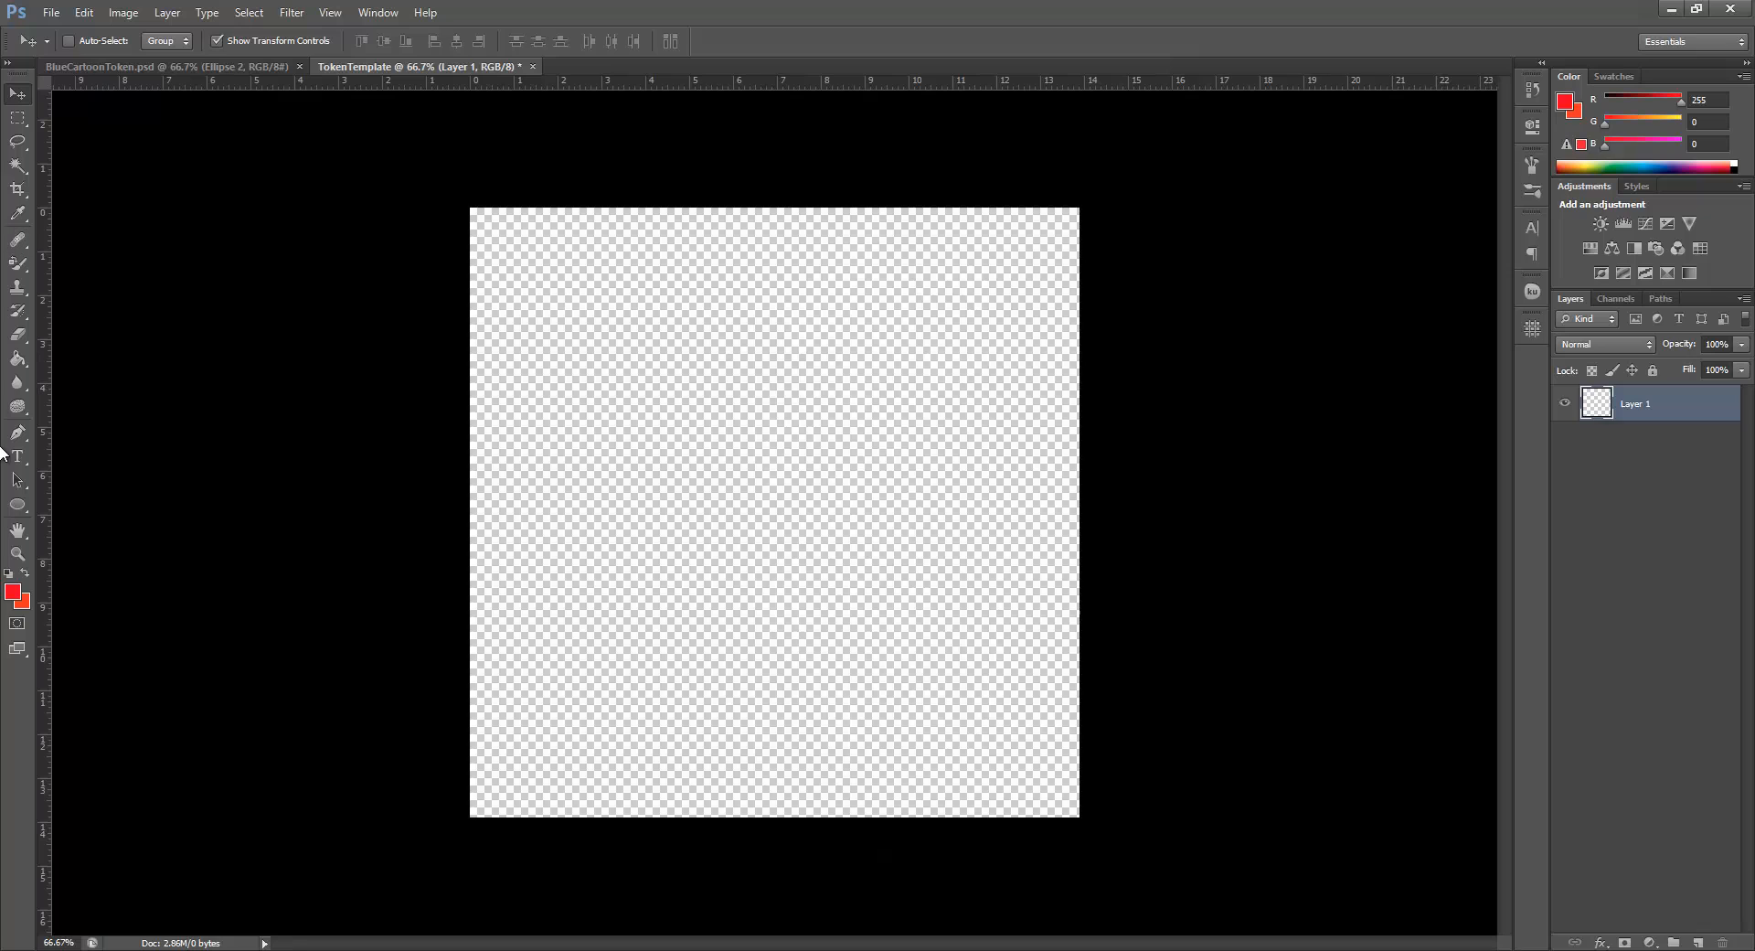
# Set the background color to black (000000) and keep red (ff0000) as the foreground color
pyautogui.click(15, 595)
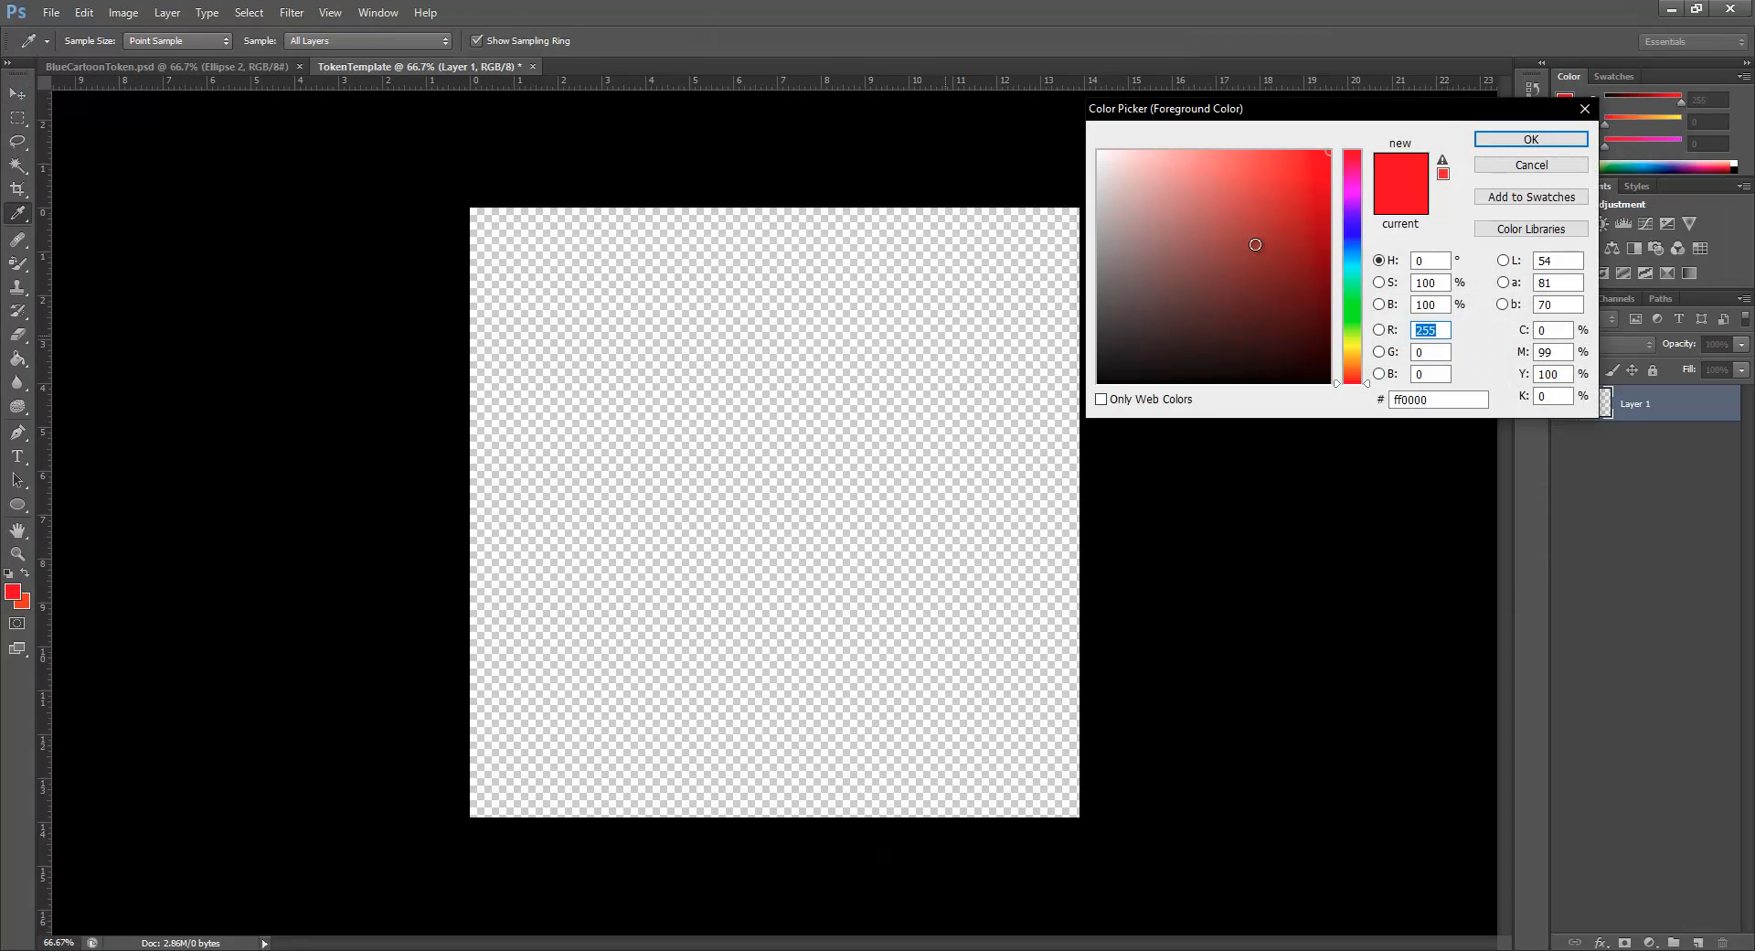
pyautogui.click(1520, 135)
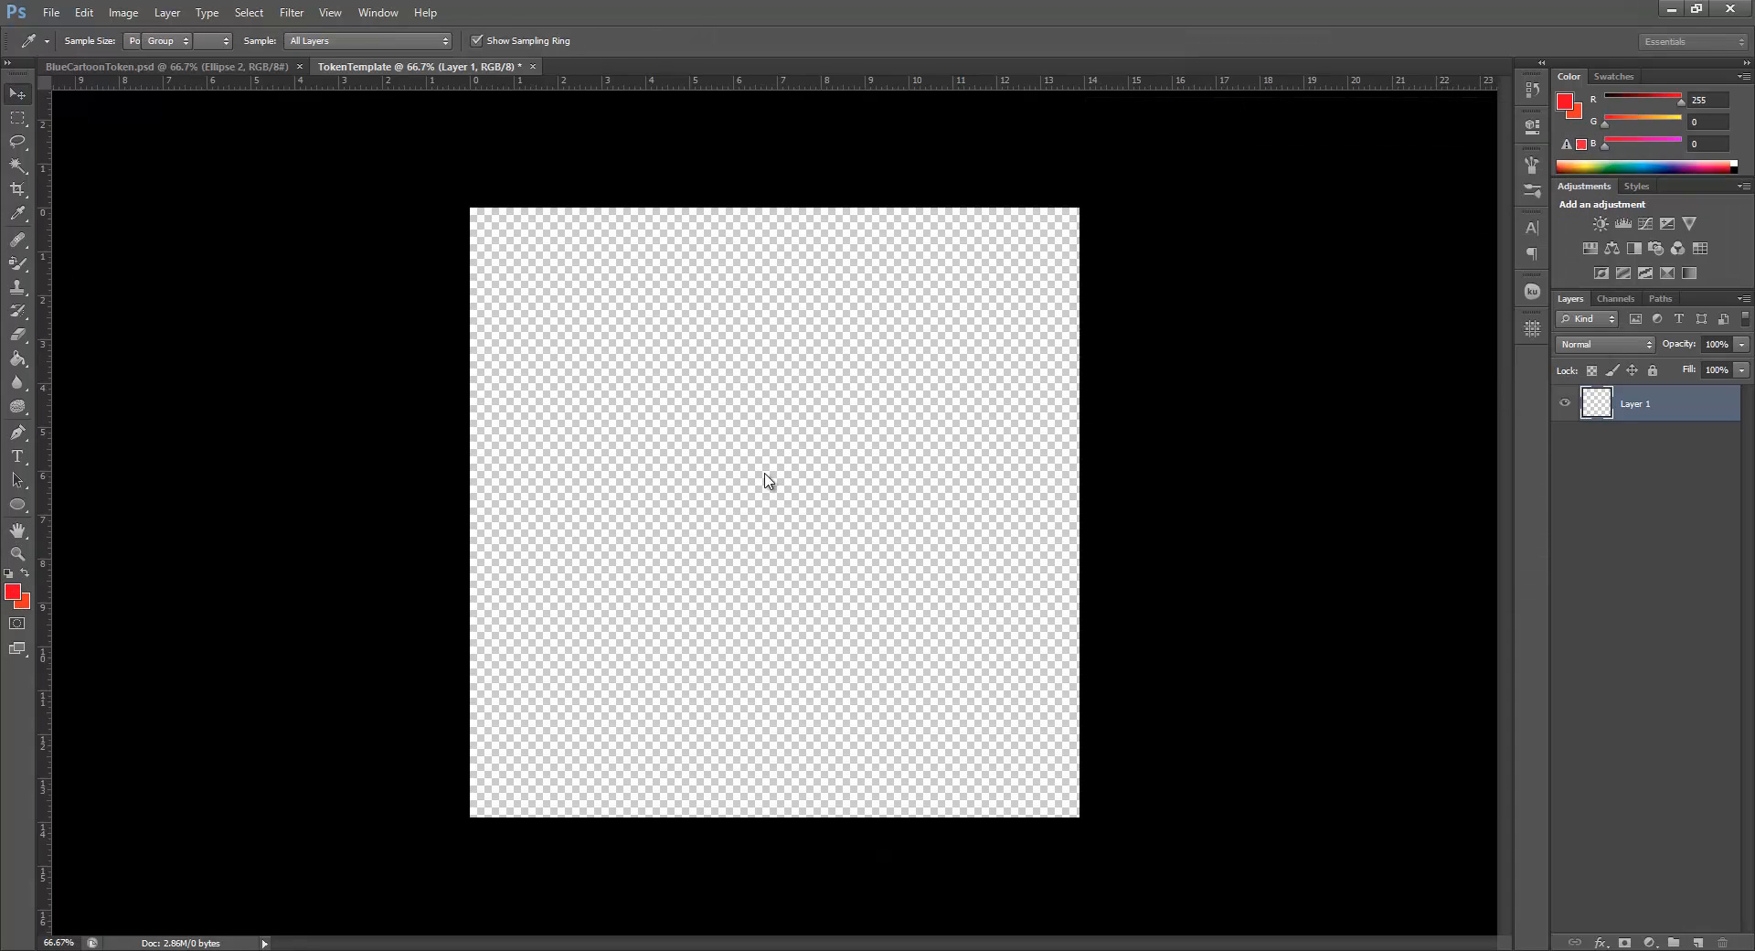
pyautogui.click(22, 602)
pyautogui.moveTo(1152, 256); pyautogui.dragTo(1050, 462)
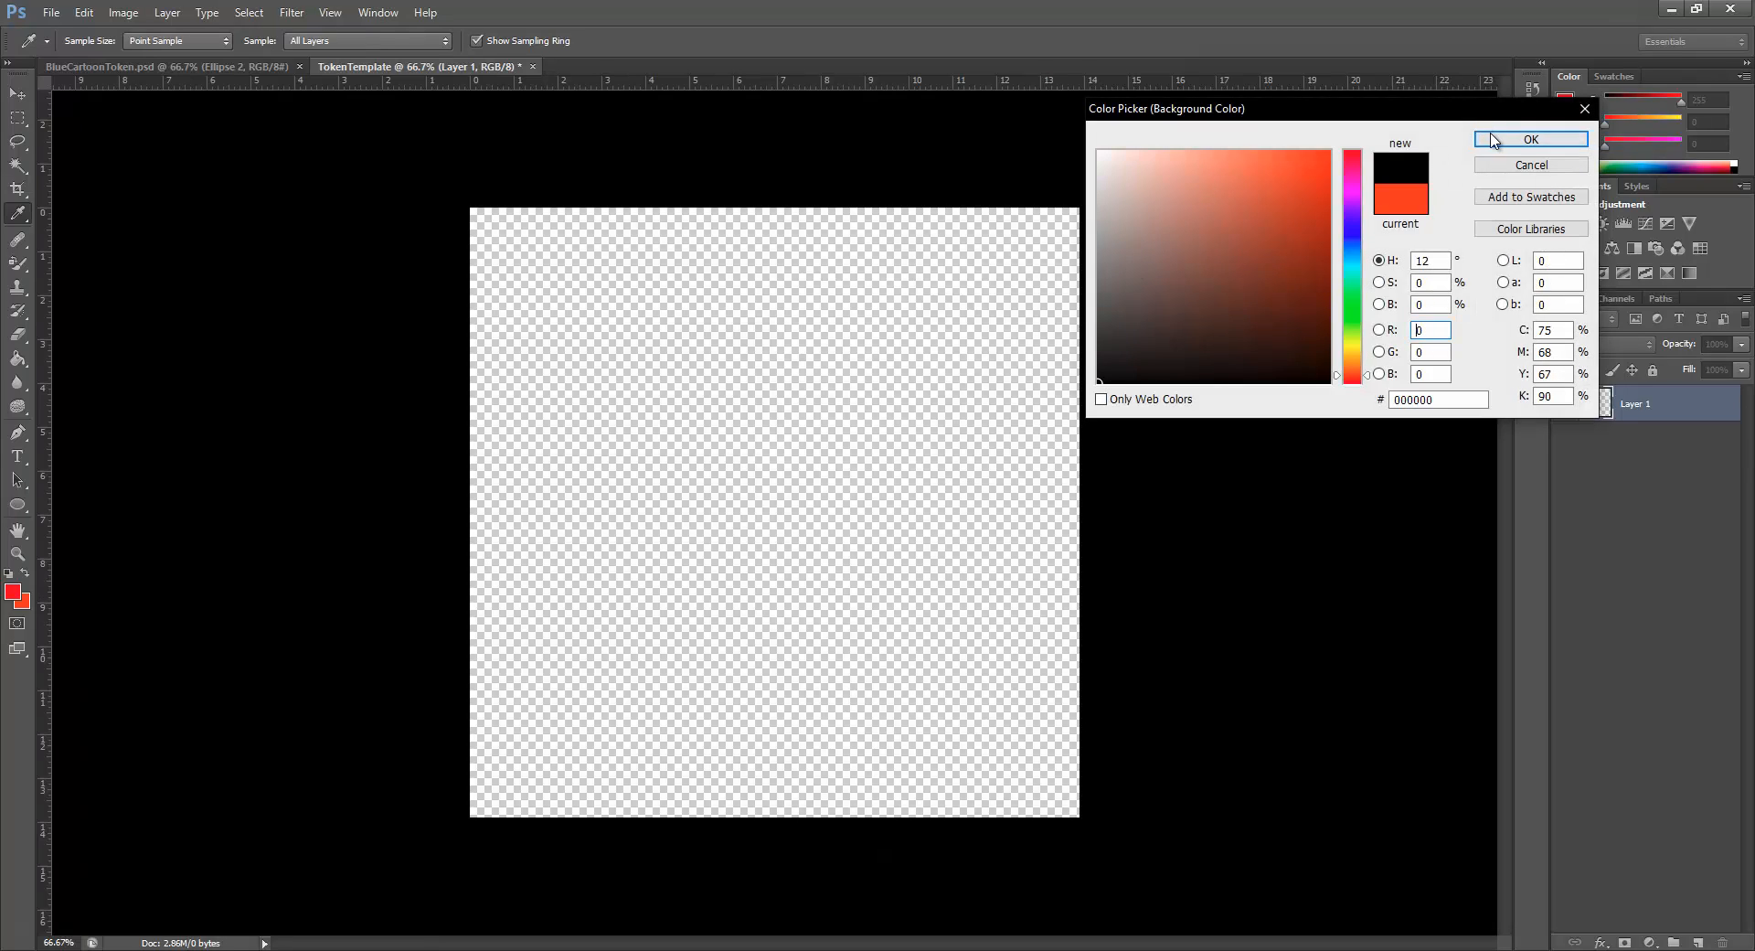
pyautogui.click(1518, 138)
pyautogui.press('v')
pyautogui.click(26, 573)
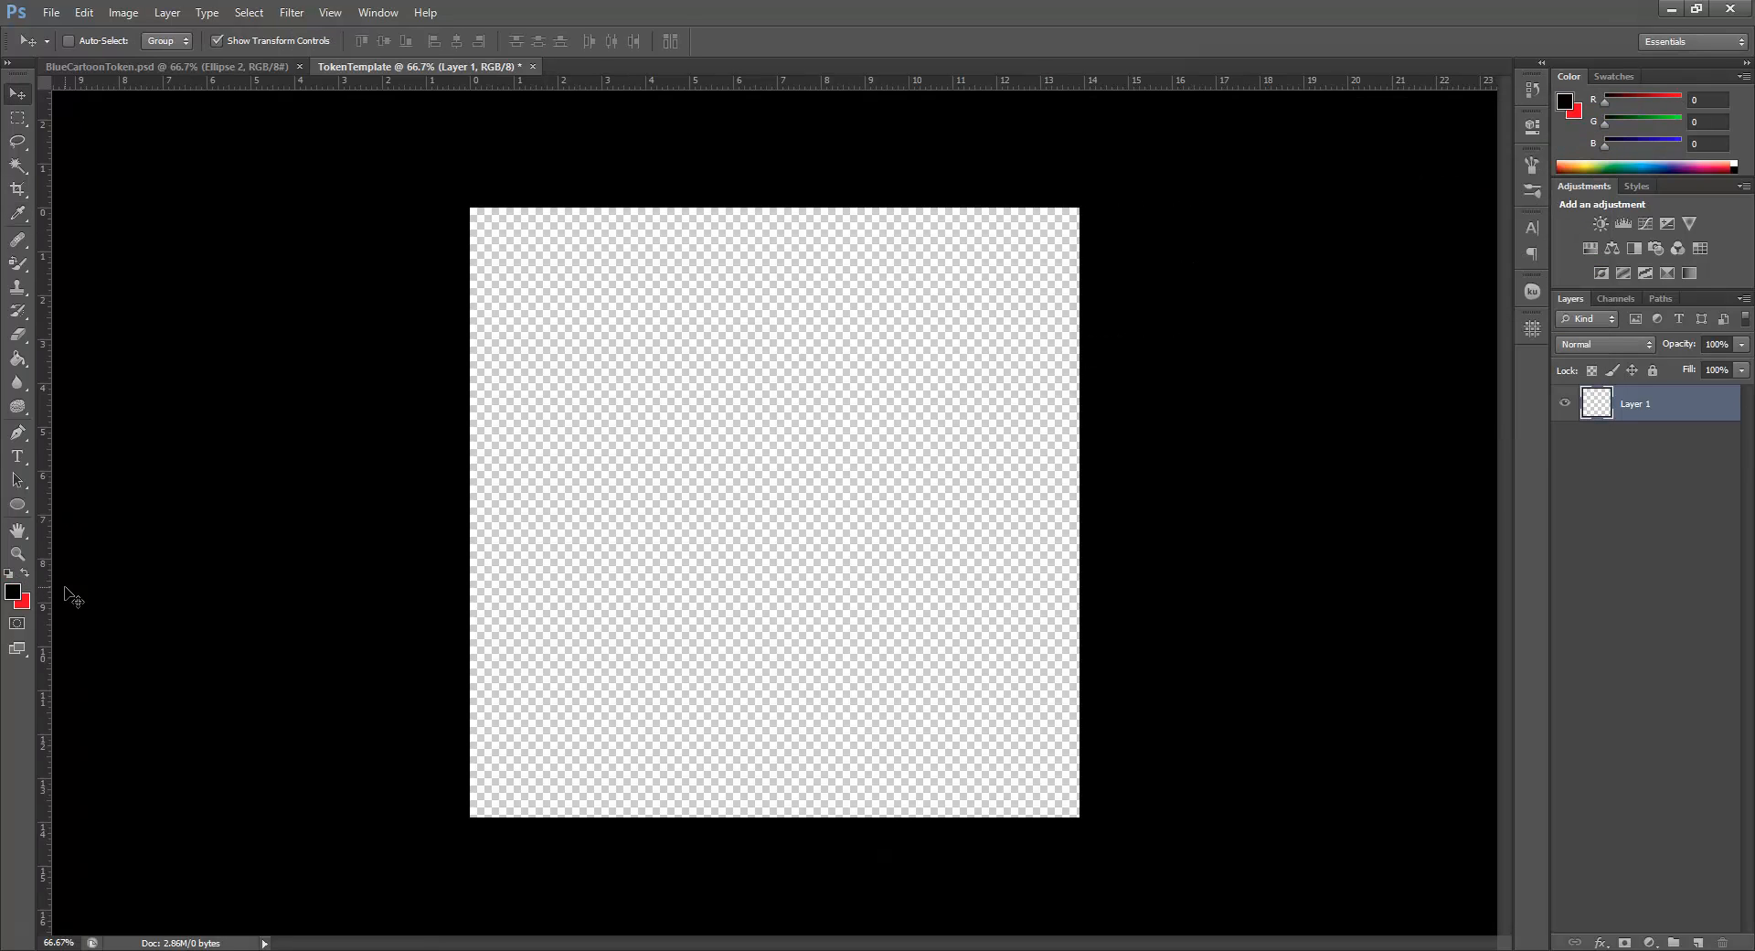
pyautogui.click(29, 573)
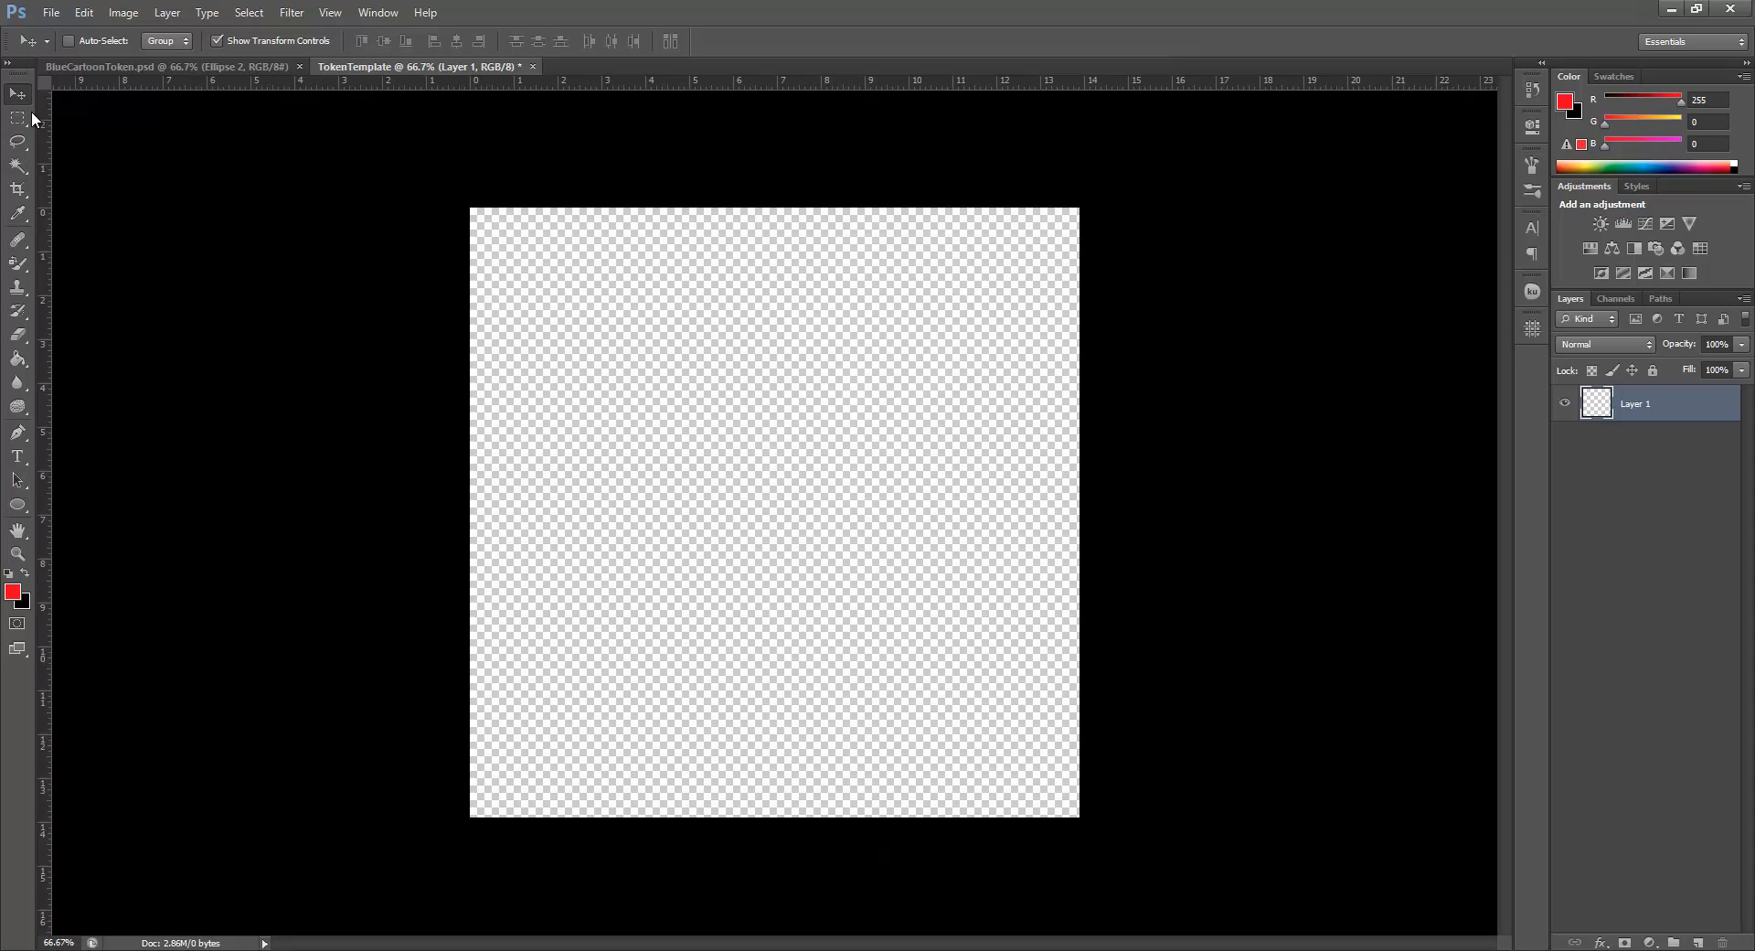
# Draw a red circle about 865 px across with the Ellipse tool and stretch it to touch all four canvas edges
pyautogui.press('u')
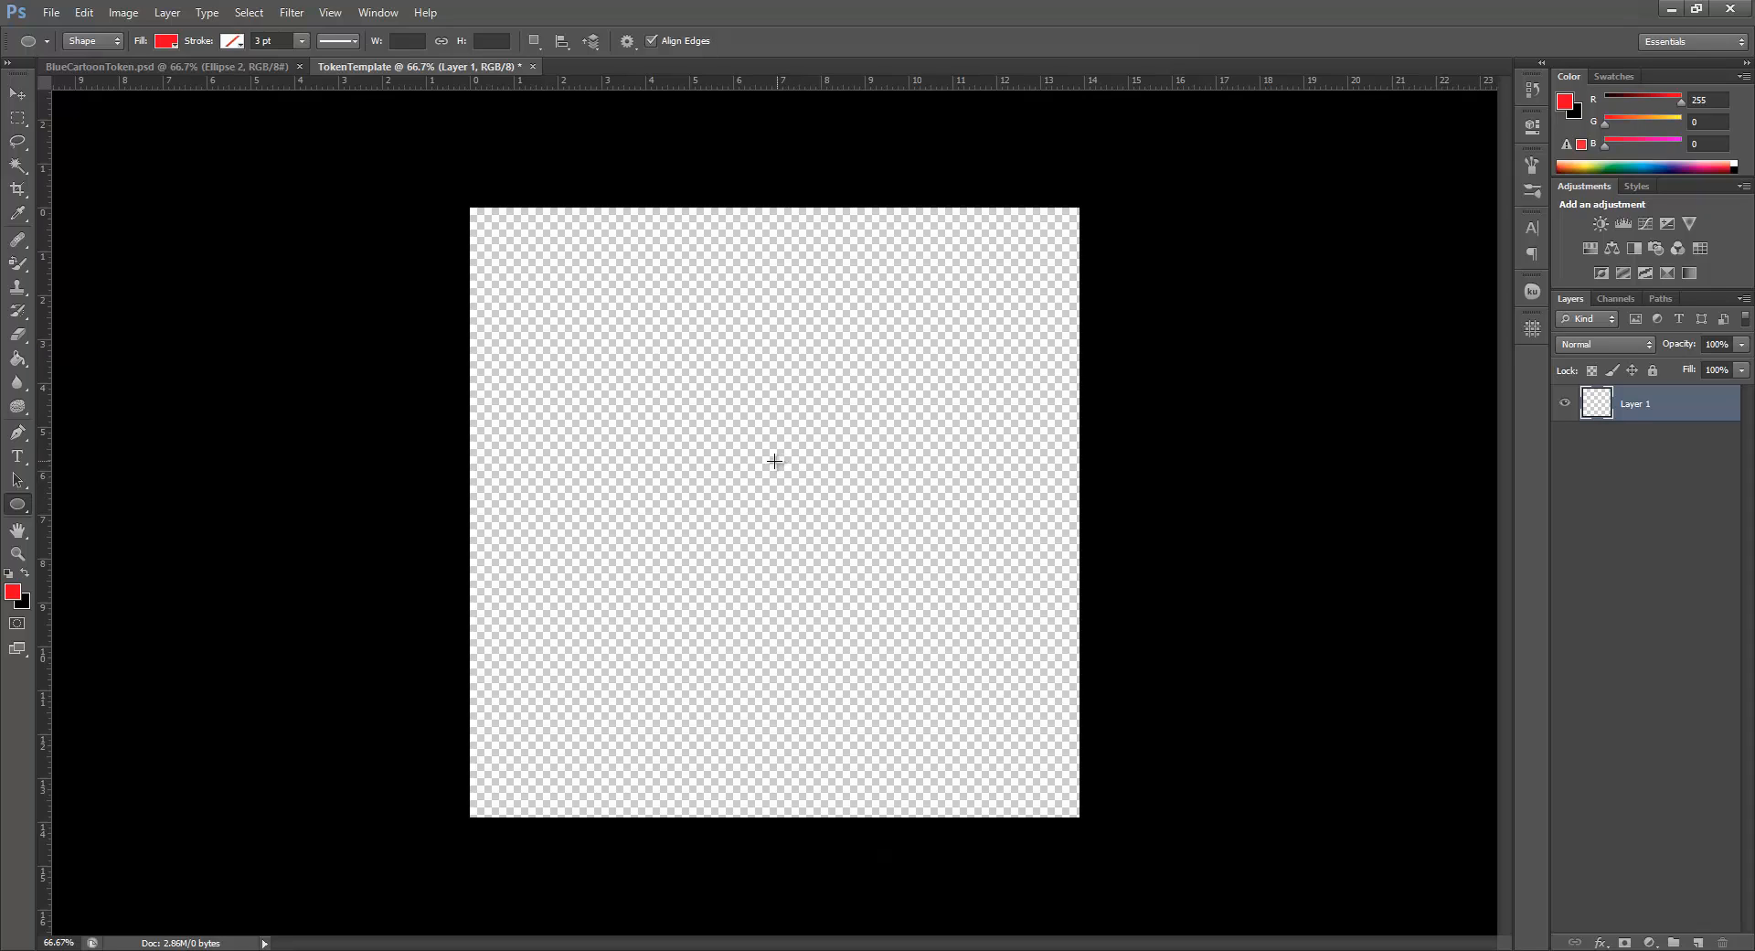
pyautogui.moveTo(772, 475); pyautogui.dragTo(1237, 211)
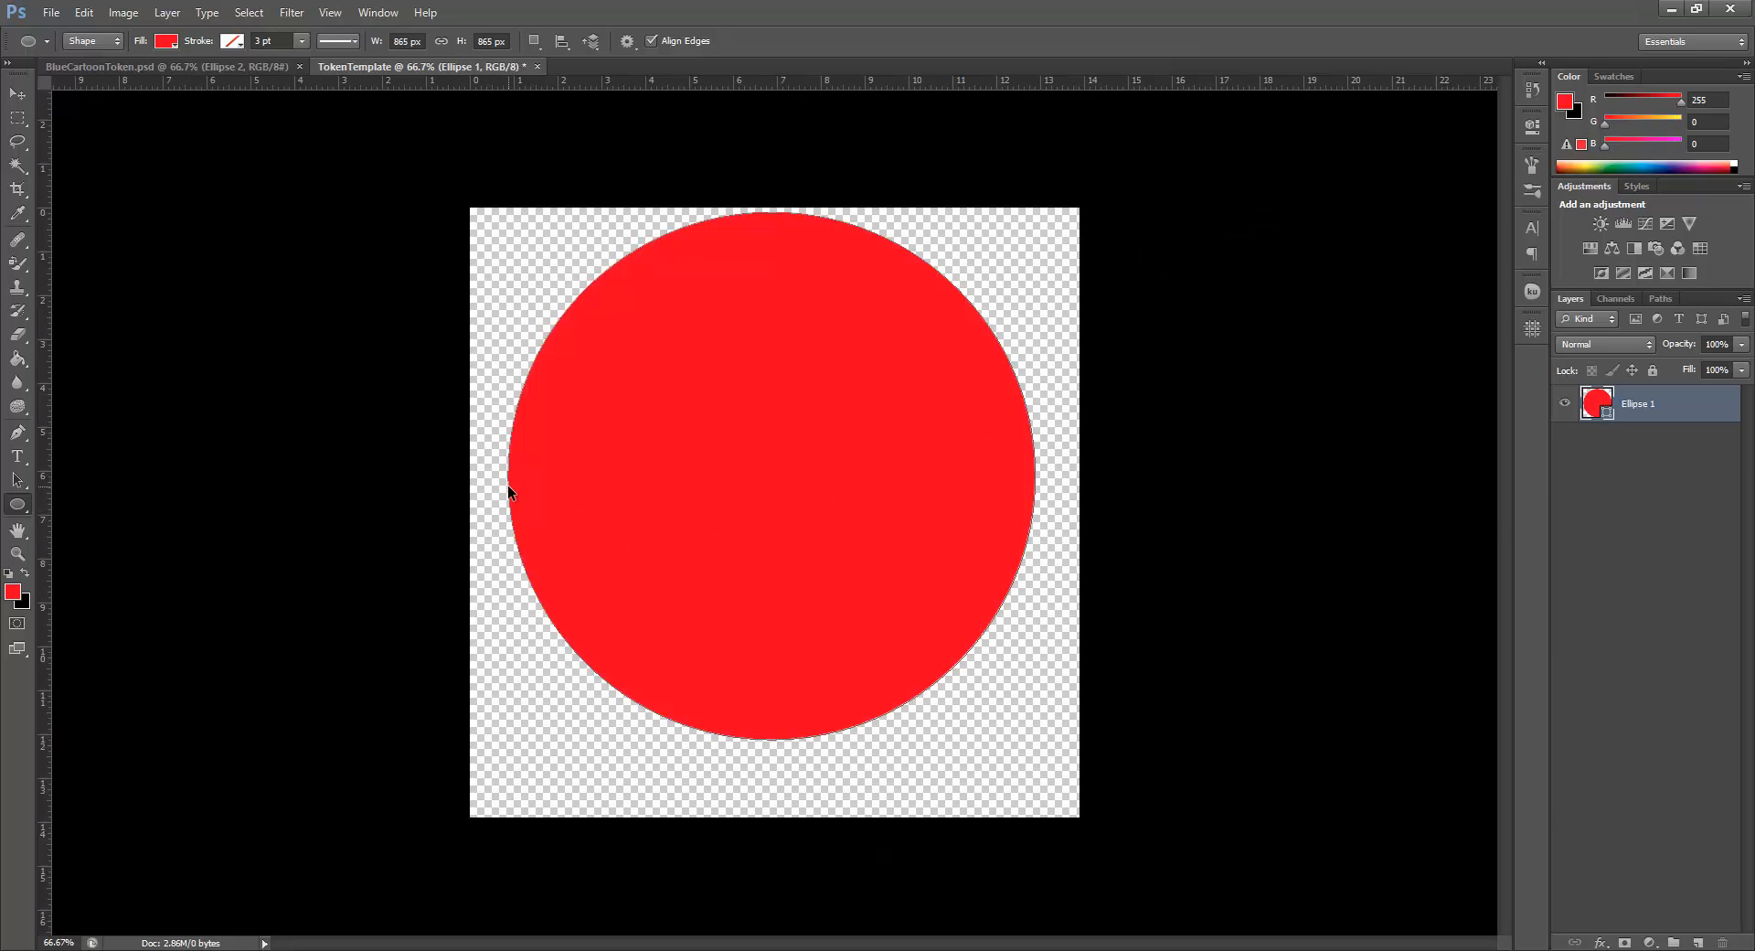
pyautogui.hotkey('ctrl', 't')
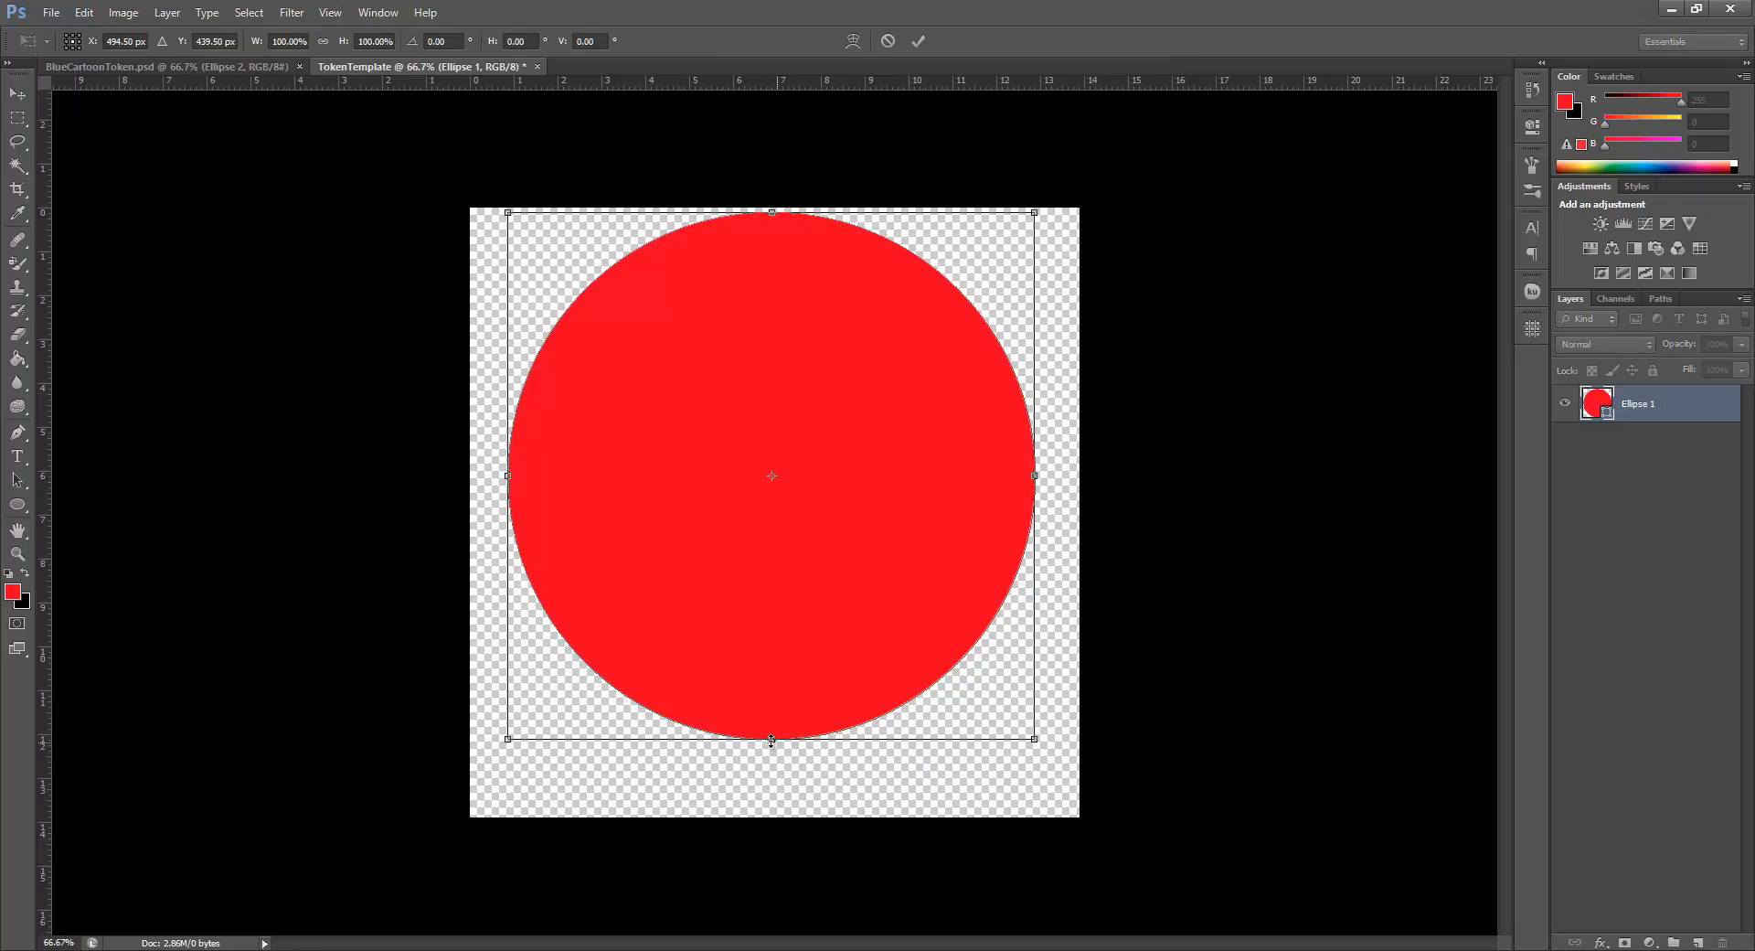
pyautogui.moveTo(772, 738); pyautogui.dragTo(771, 817)
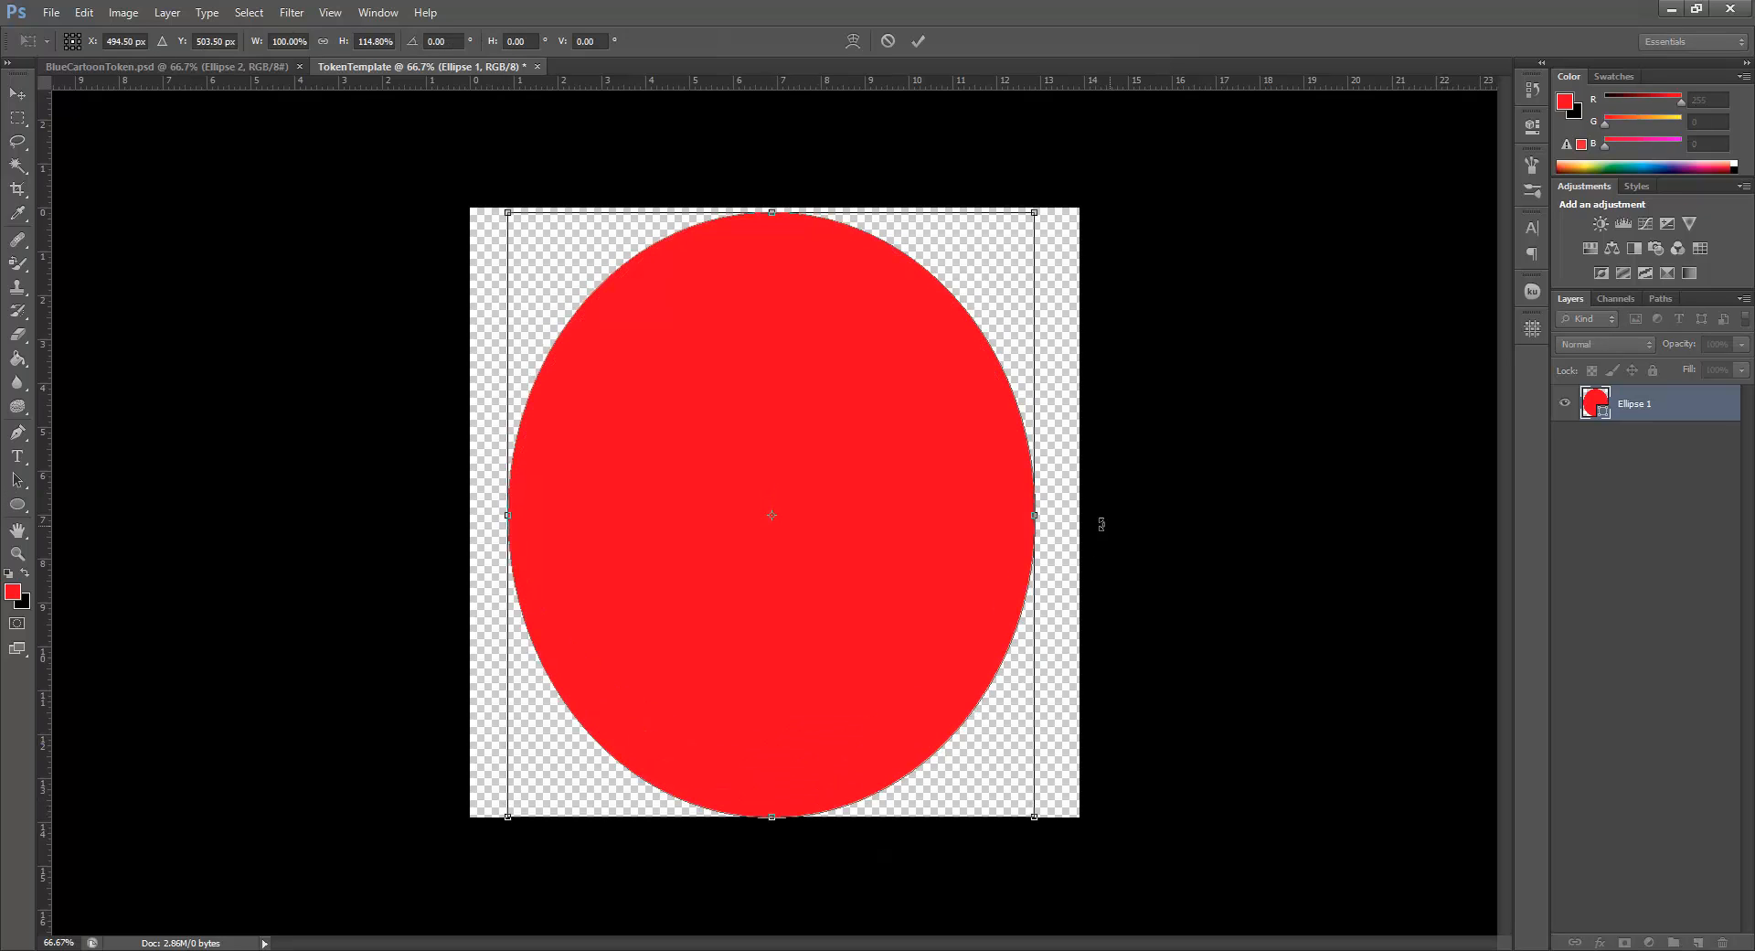
pyautogui.moveTo(1034, 515); pyautogui.dragTo(1080, 515)
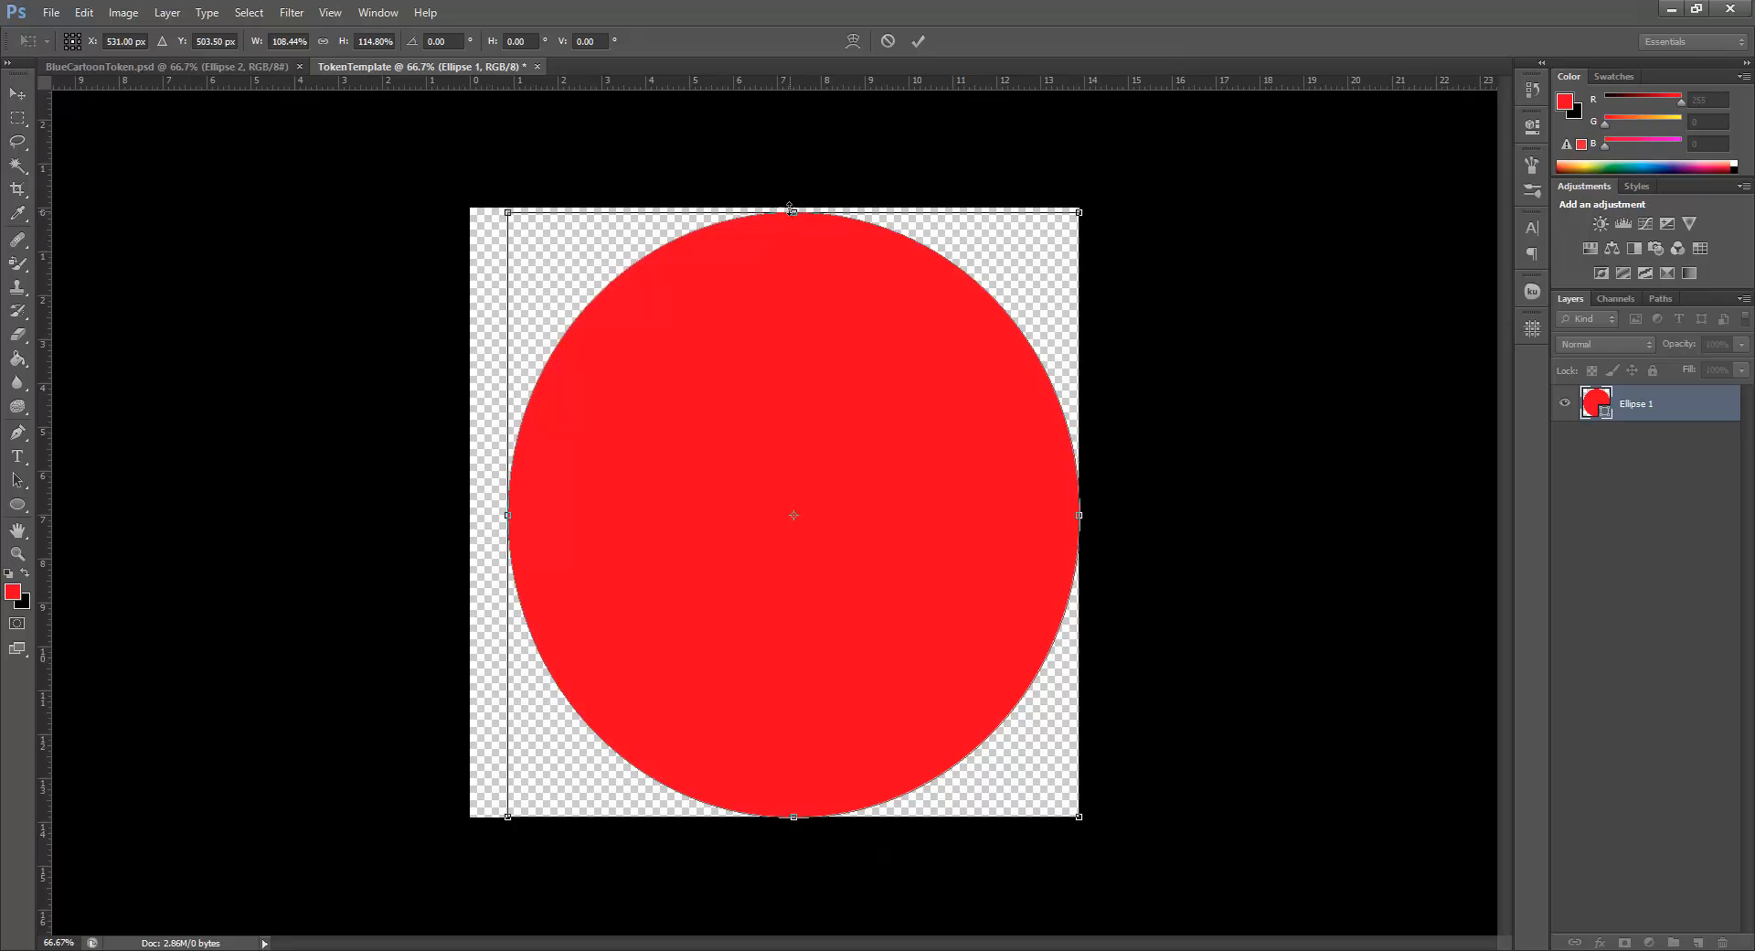
pyautogui.moveTo(795, 211); pyautogui.dragTo(794, 207)
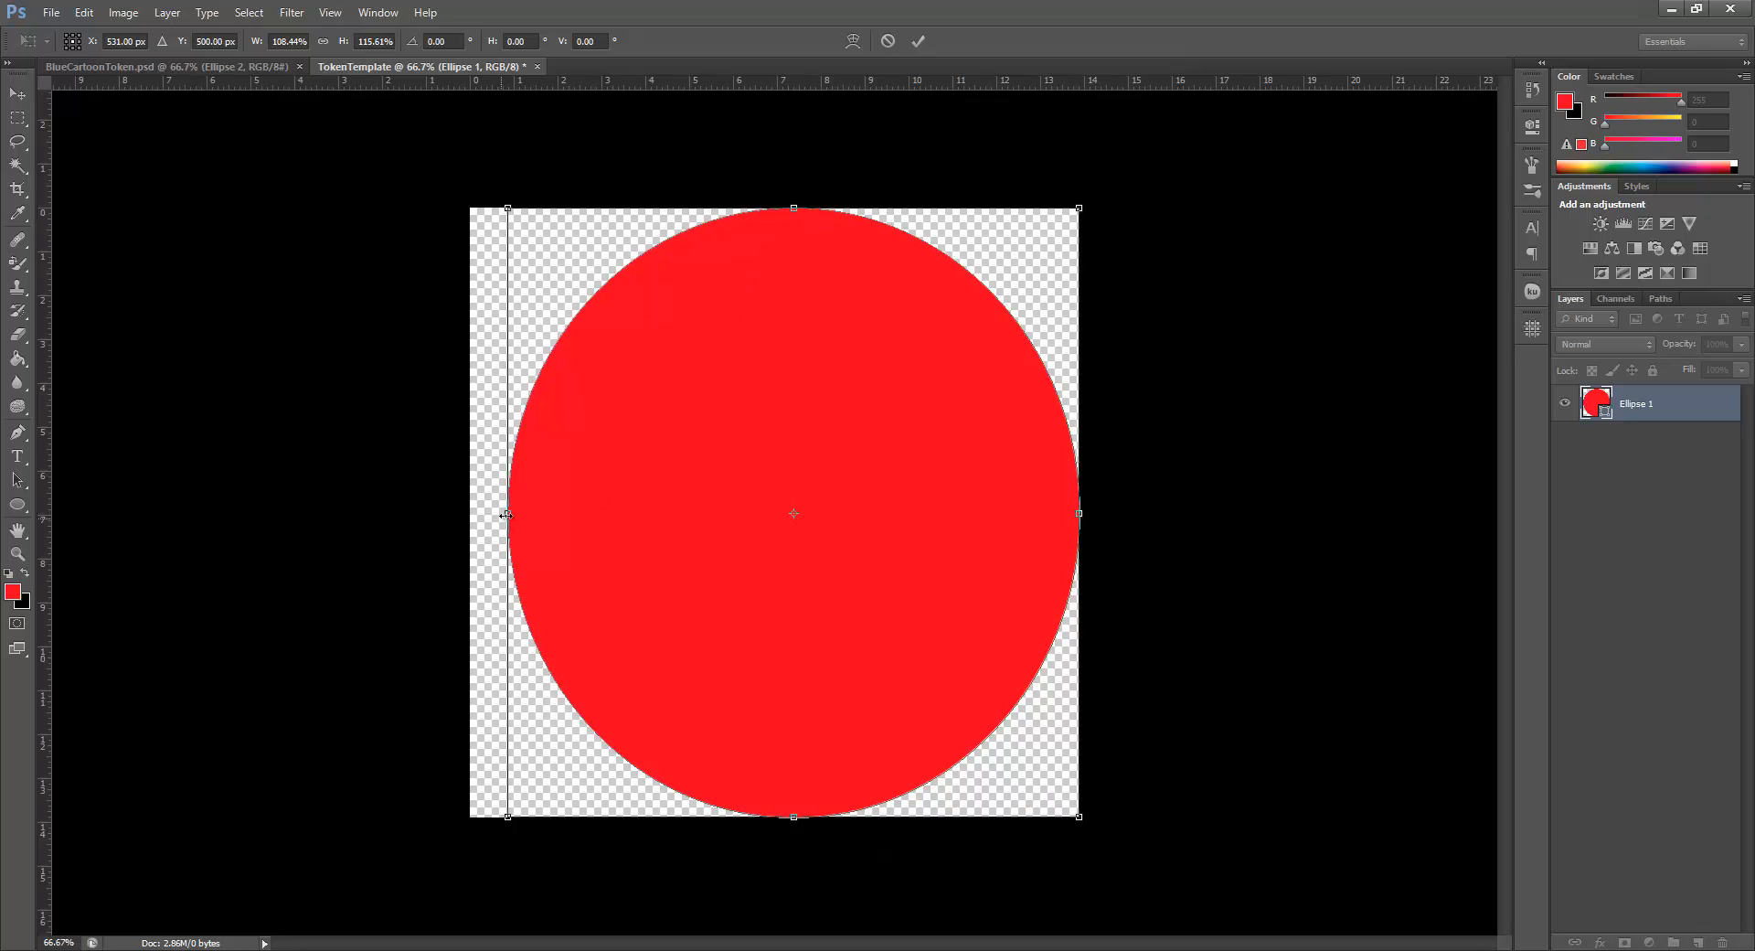
pyautogui.moveTo(499, 513); pyautogui.dragTo(473, 513)
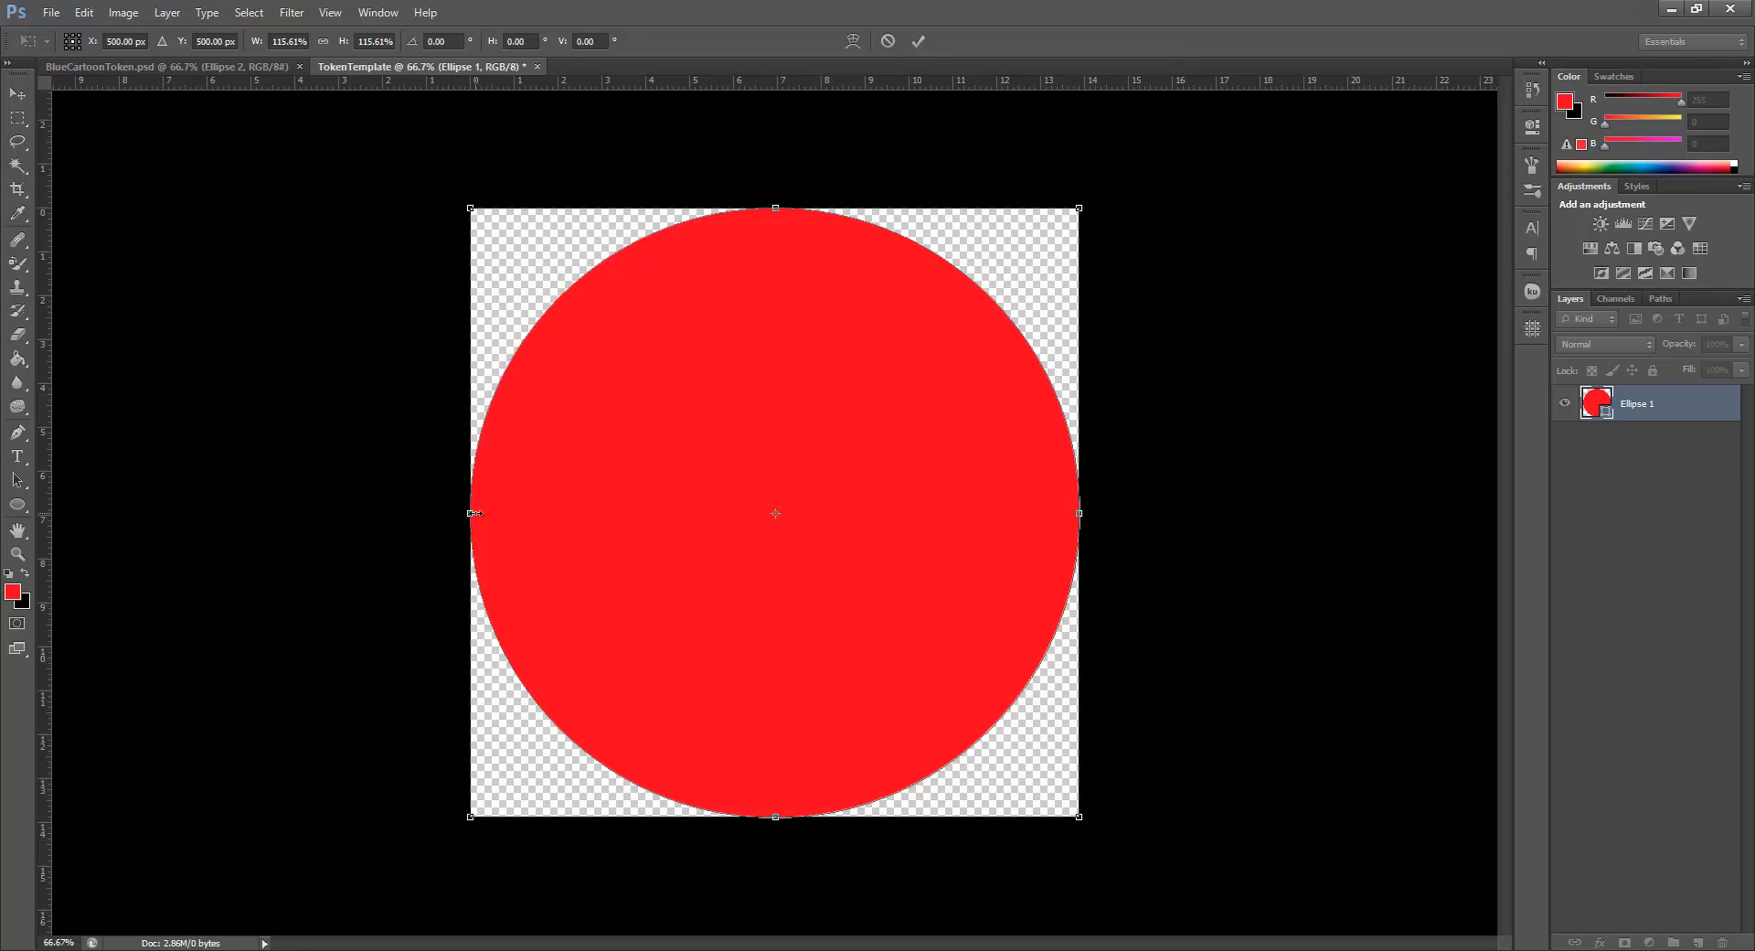
pyautogui.click(26, 95)
pyautogui.click(797, 367)
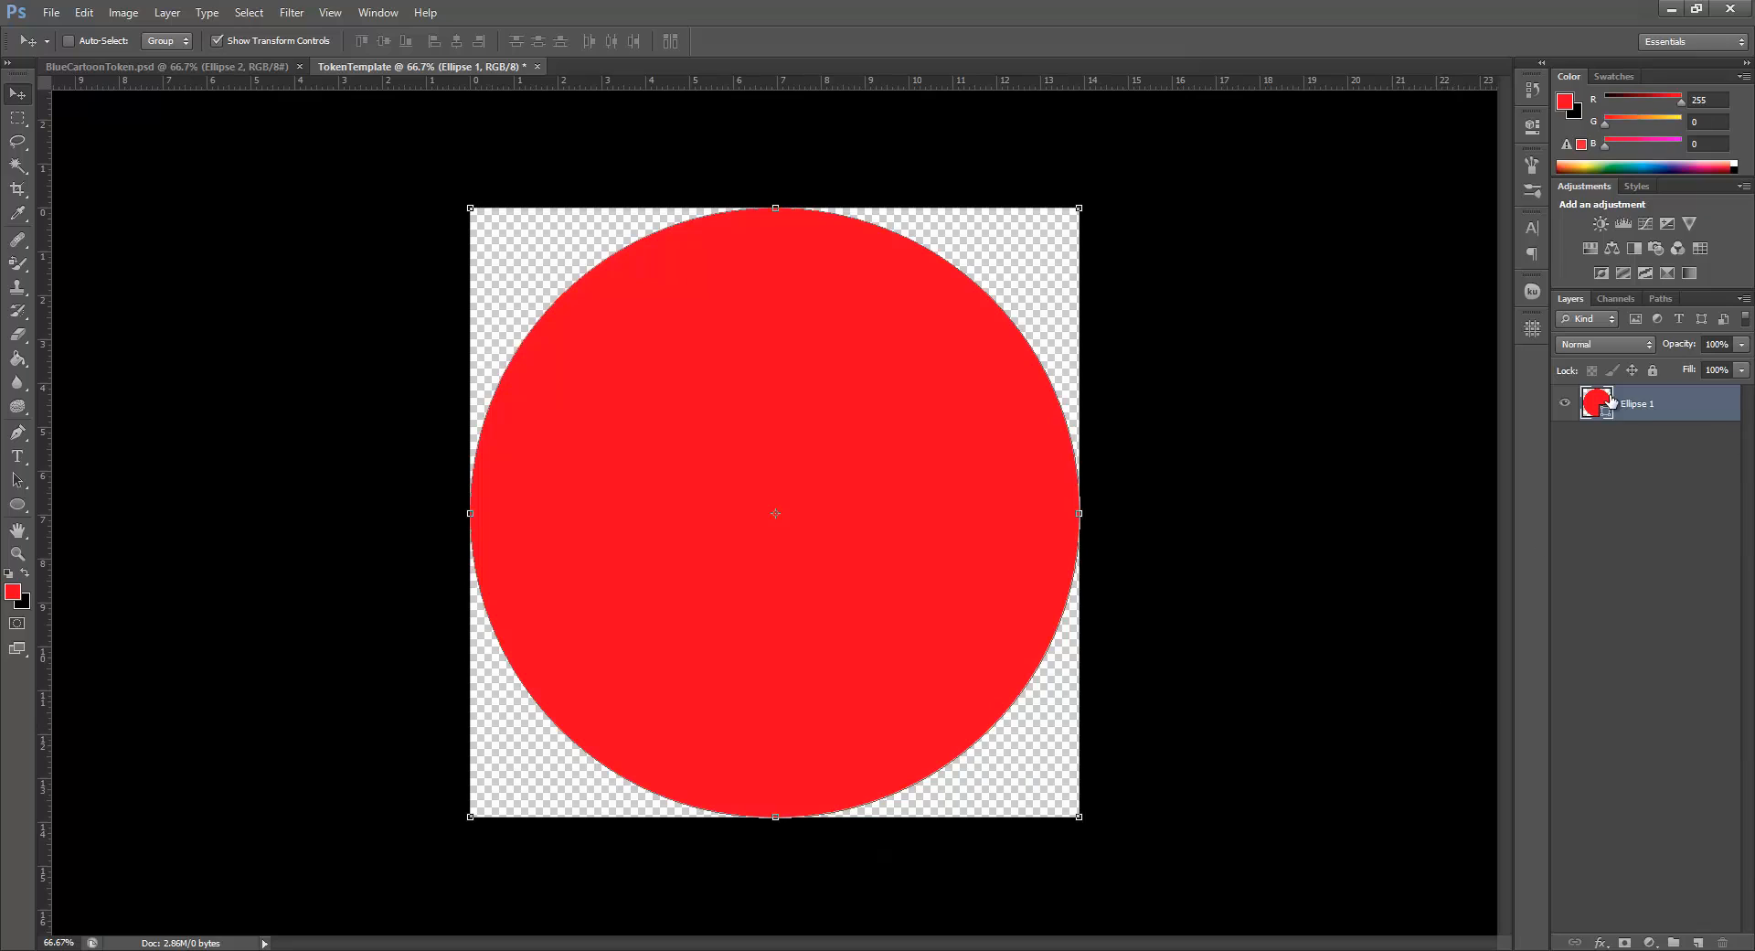
# Rename the circle's layer to TokenRing
pyautogui.doubleClick(1646, 405)
pyautogui.write('TokenRing')
pyautogui.press('Return')
pyautogui.rightClick(1693, 406)
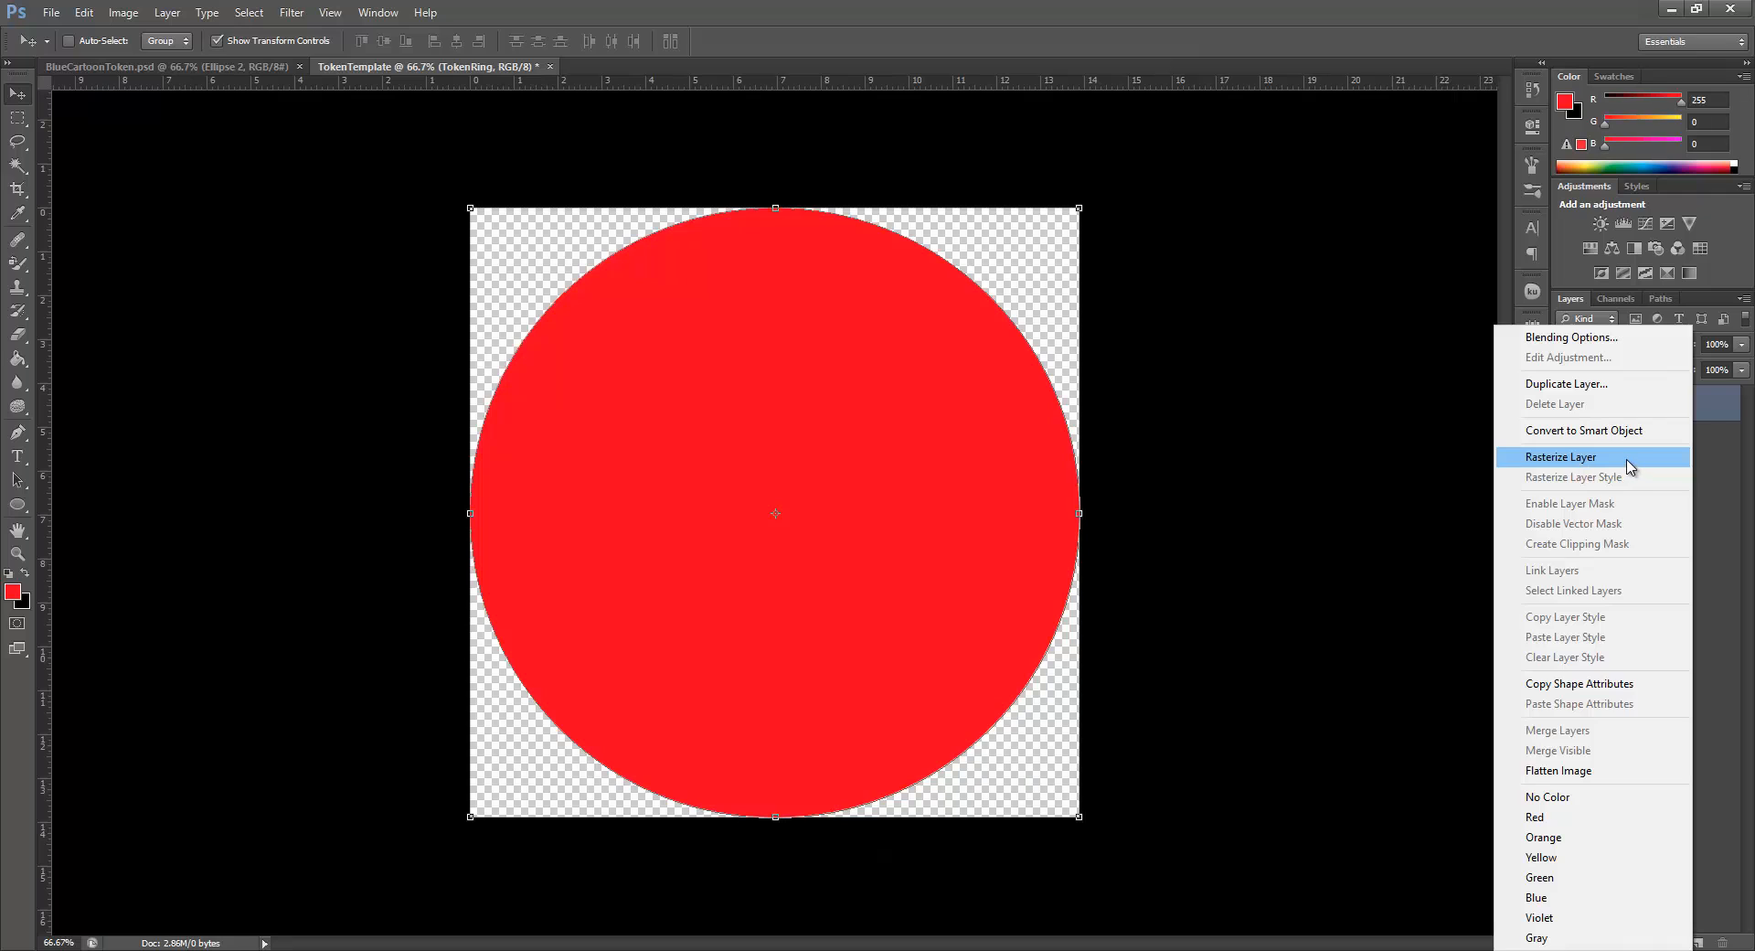
pyautogui.click(1627, 459)
pyautogui.rightClick(1691, 408)
pyautogui.click(1577, 384)
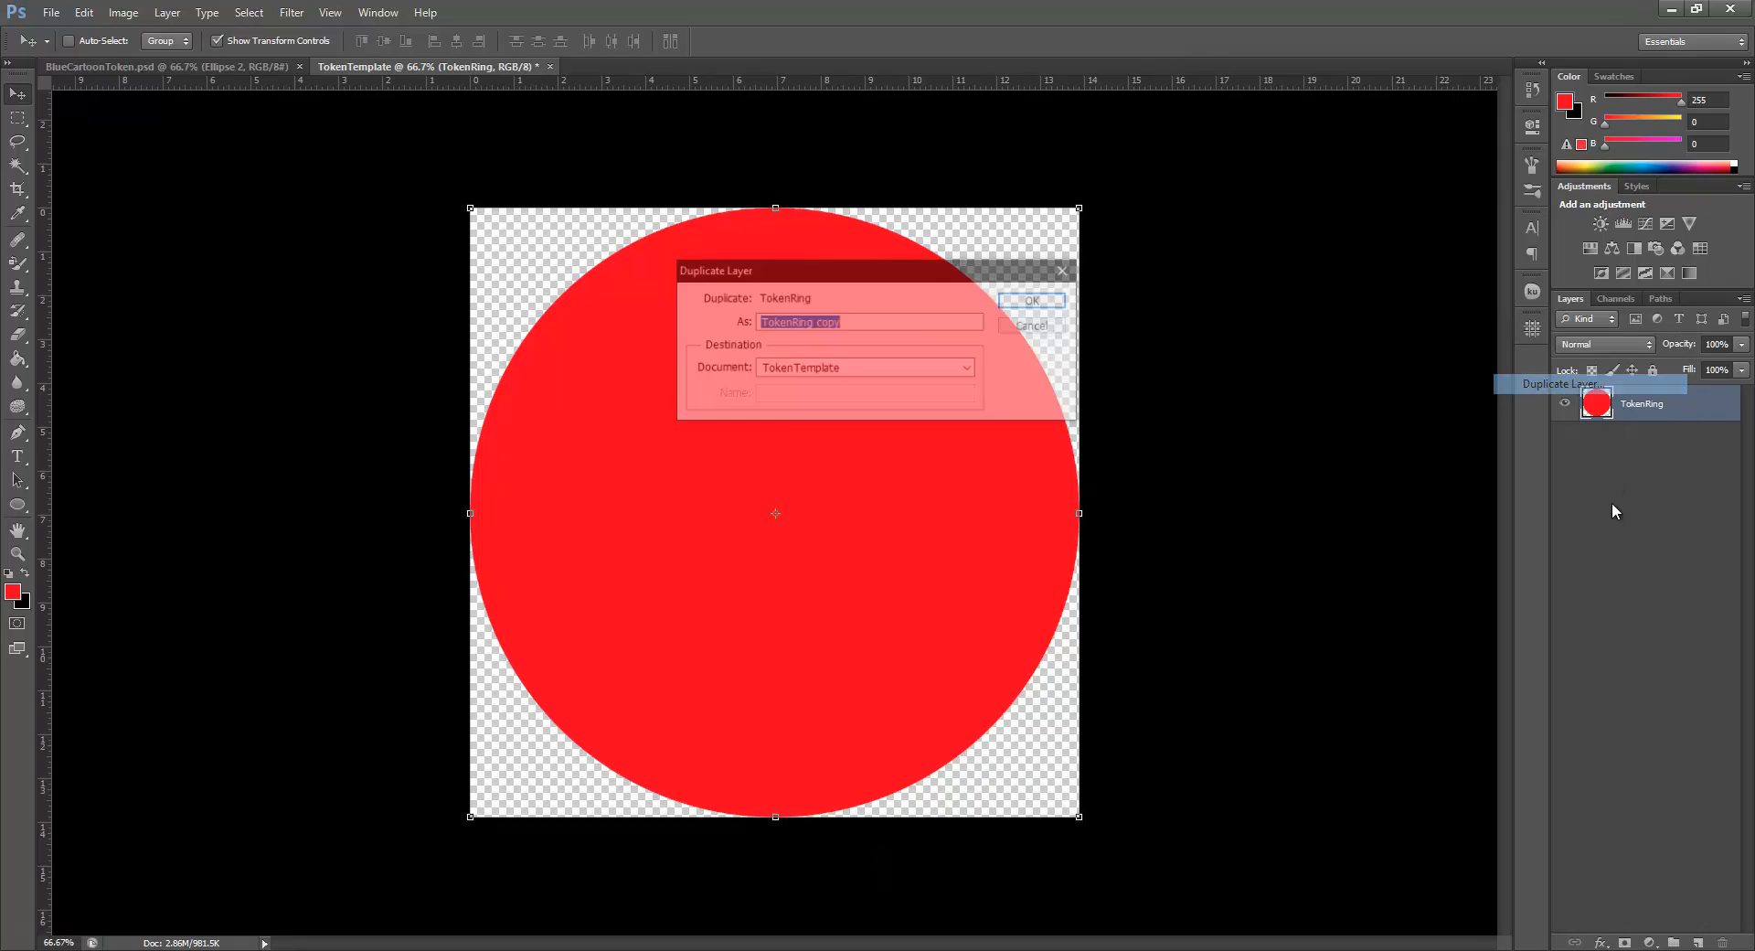
pyautogui.click(1051, 327)
pyautogui.hotkey('ctrl', 'z')
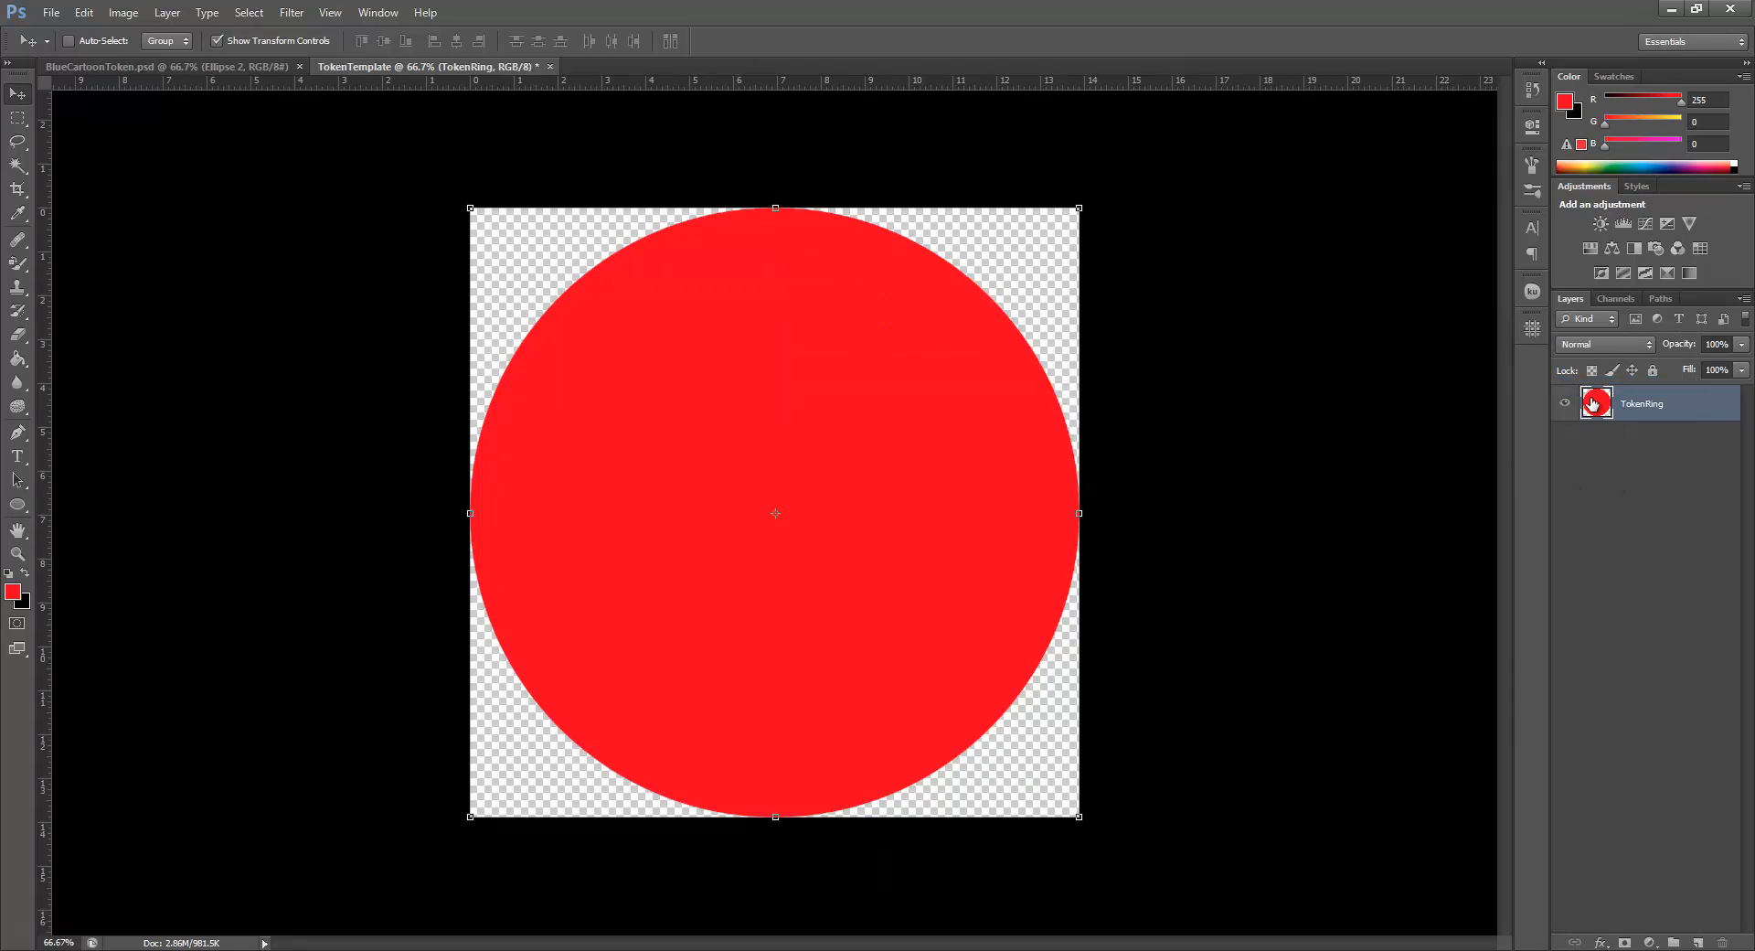
# Duplicate the TokenRing layer and name the copy Smaller Ring
pyautogui.rightClick(1670, 411)
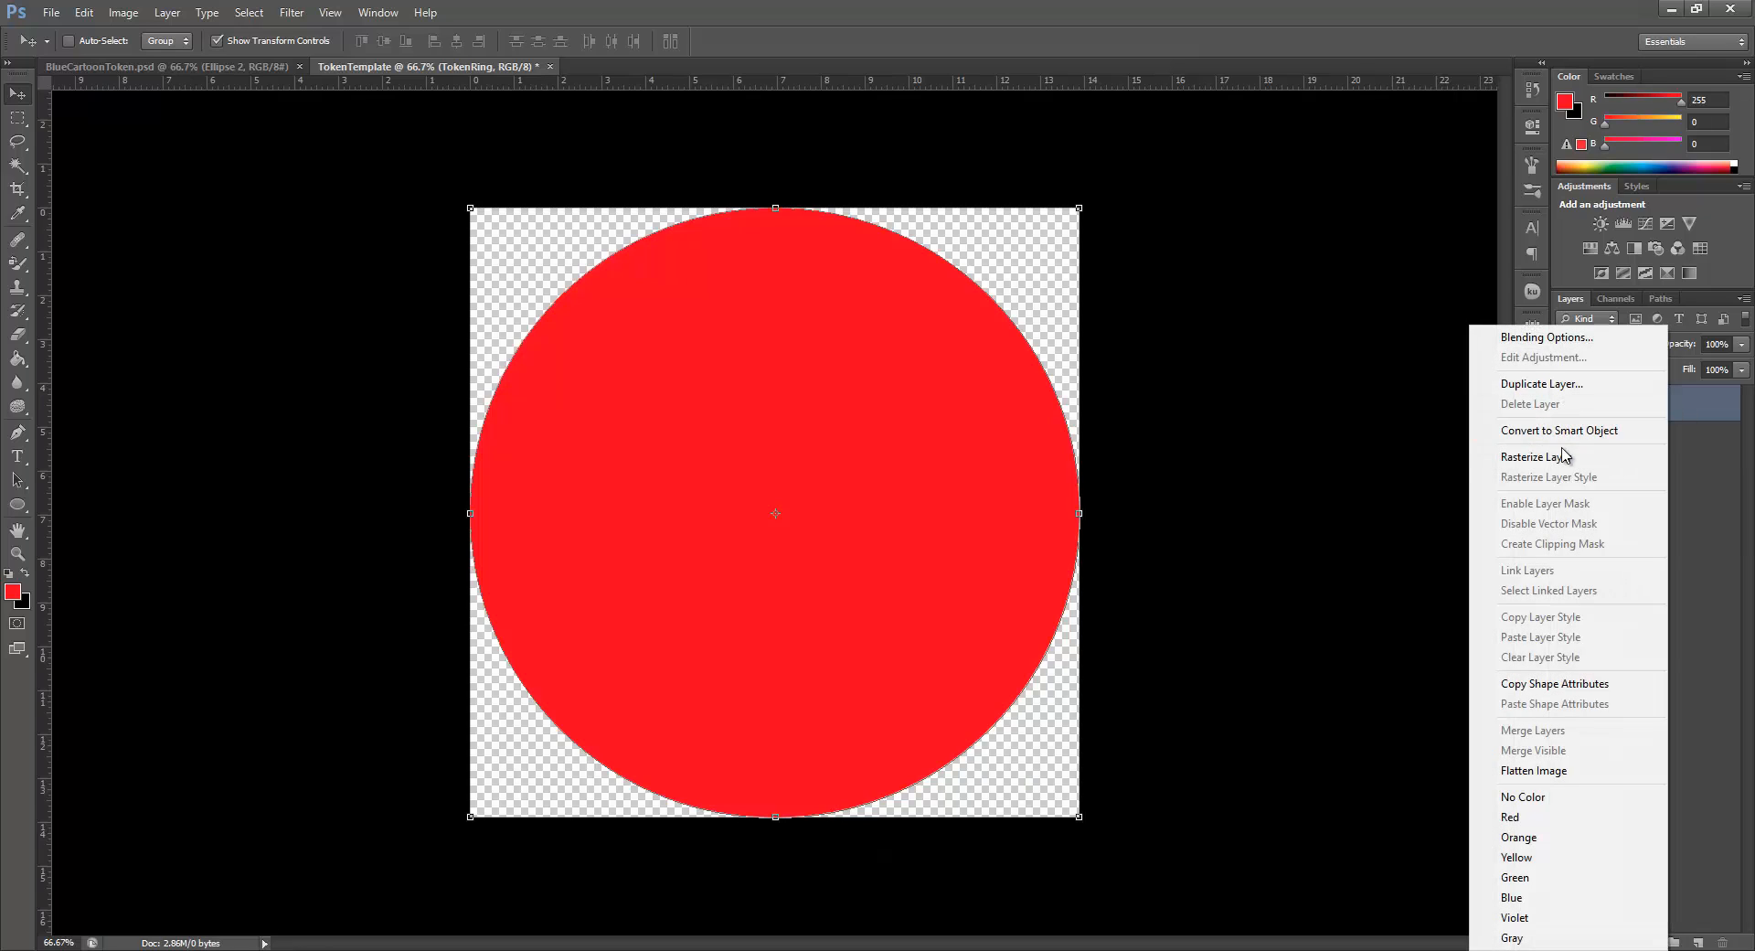
pyautogui.click(1572, 385)
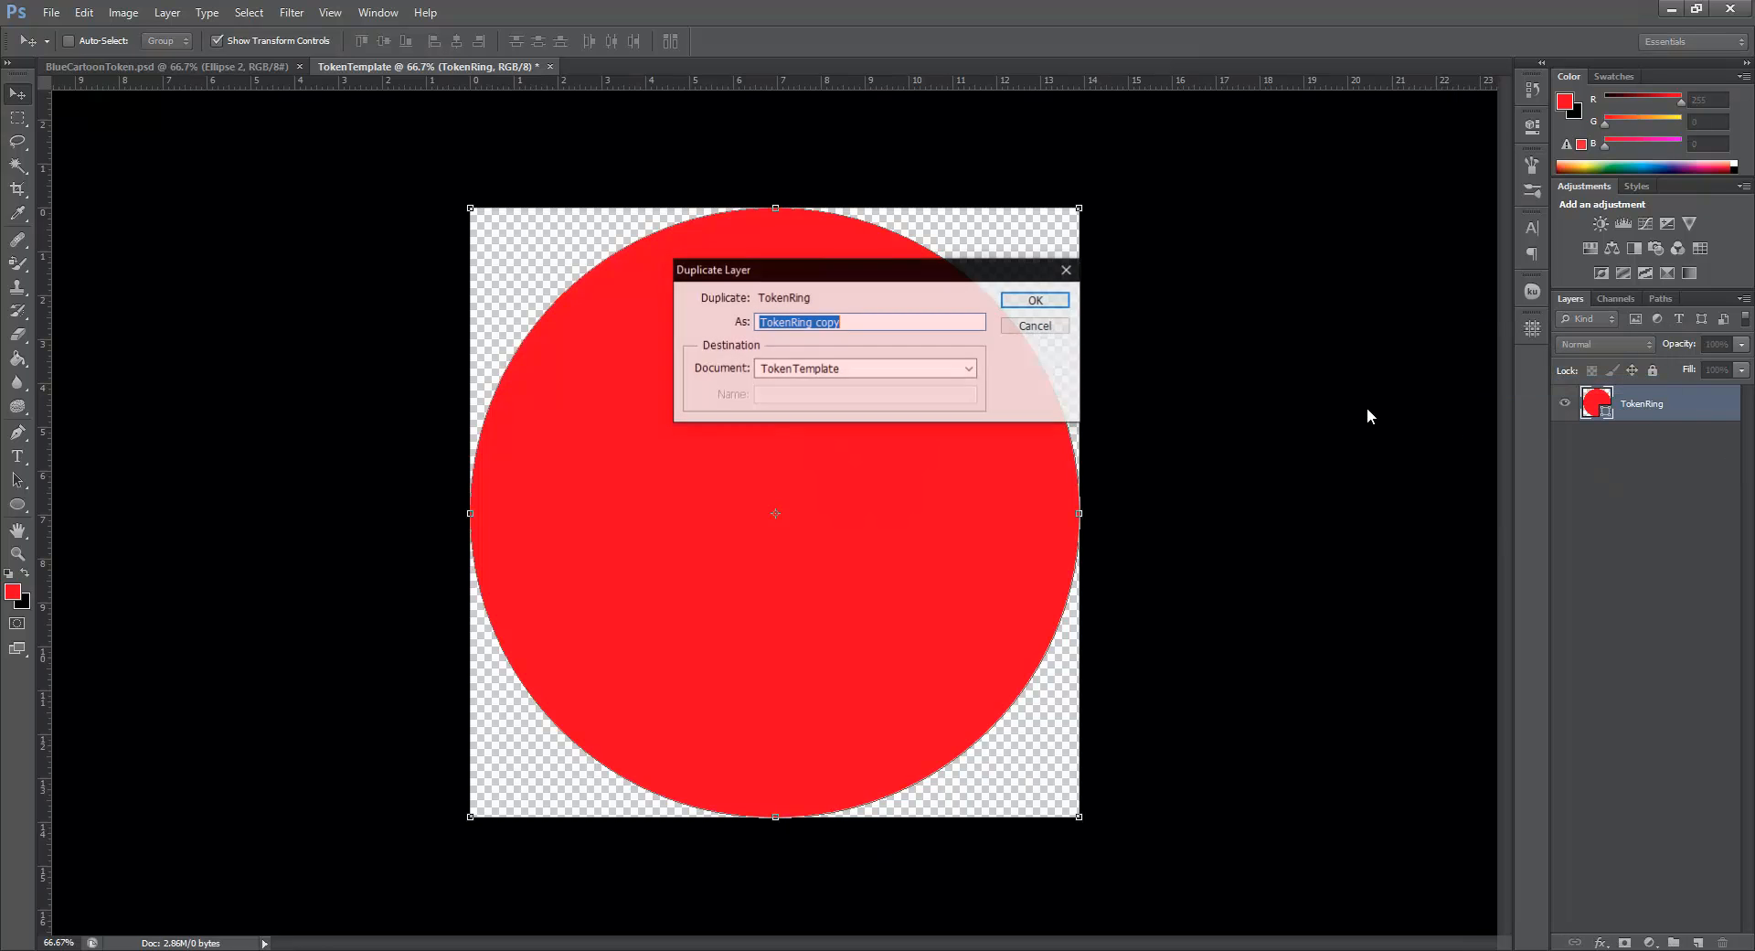
pyautogui.click(921, 325)
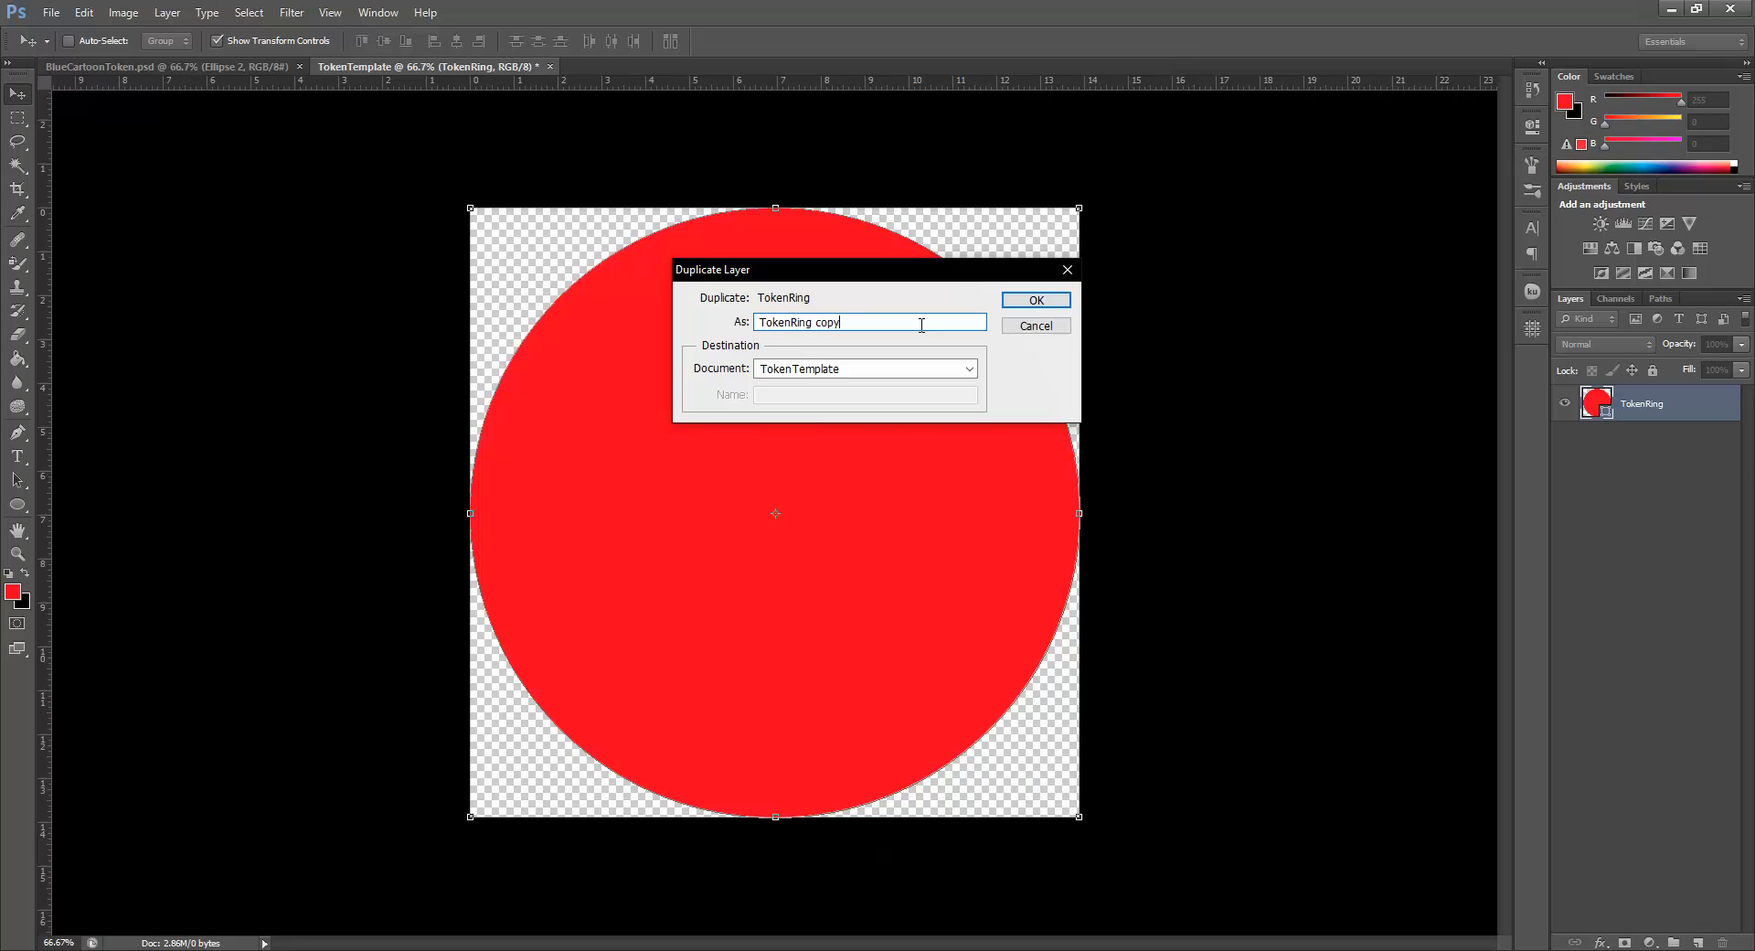
pyautogui.press('BackSpace')
pyautogui.press('BackSpace')
pyautogui.press('BackSpace')
pyautogui.press('BackSpace')
pyautogui.press('BackSpace')
pyautogui.press('BackSpace')
pyautogui.press('BackSpace')
pyautogui.write('Smaller Ring')
pyautogui.press('Return')
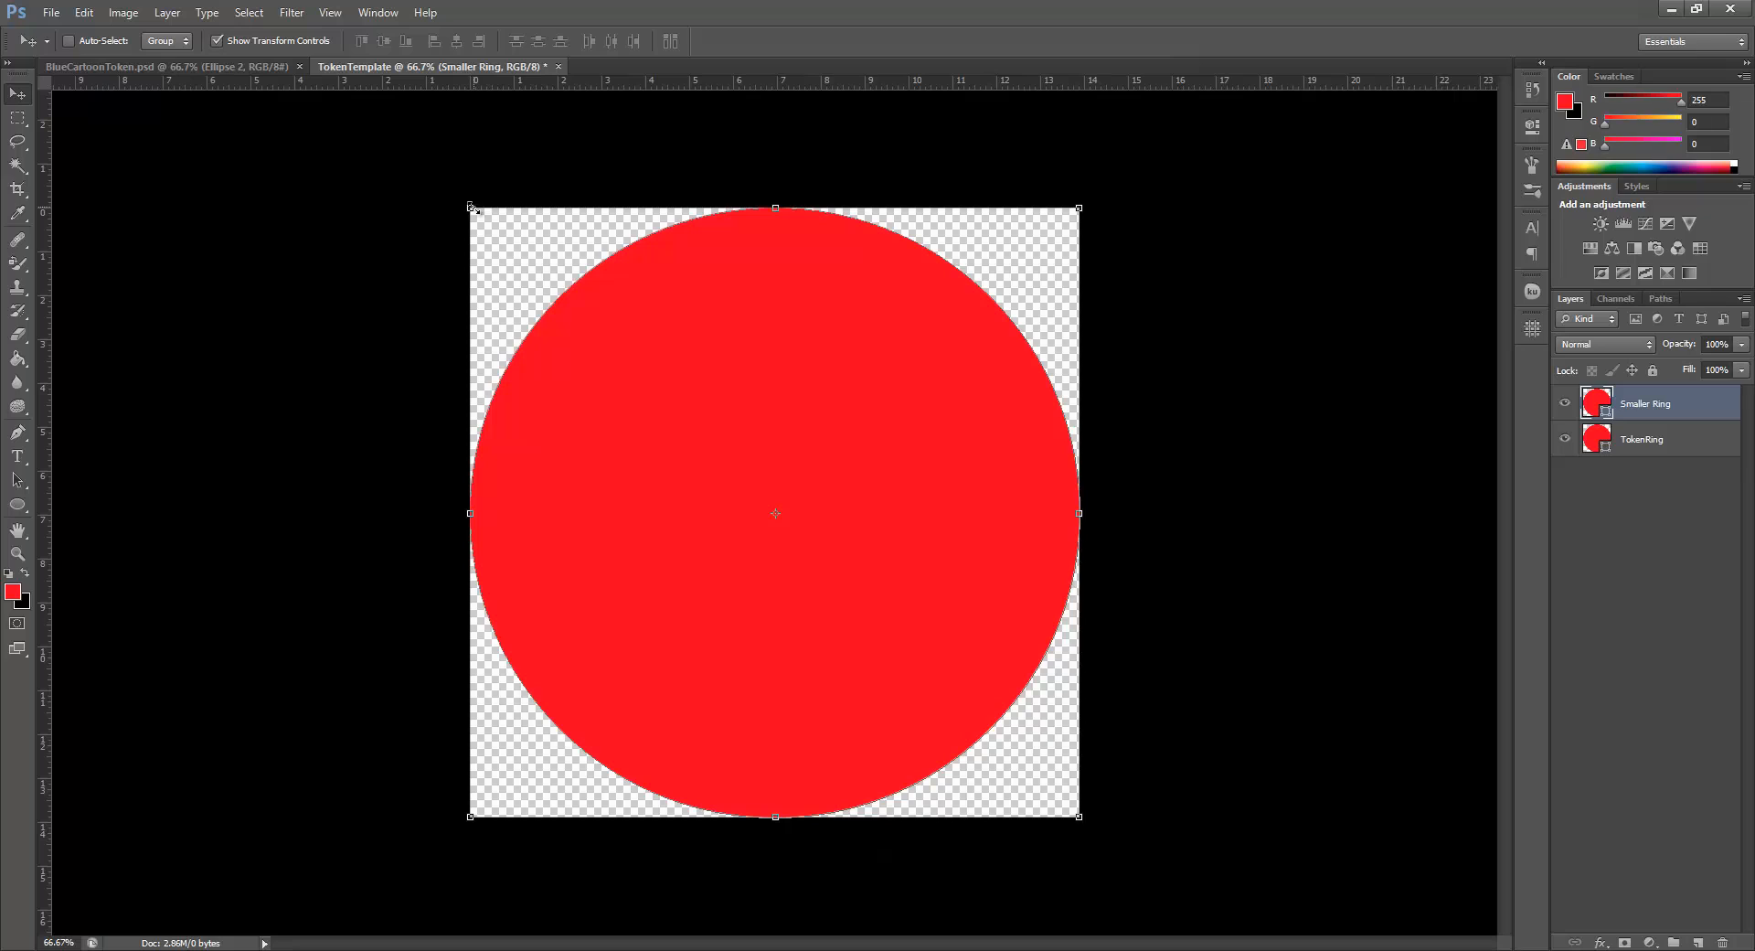
# Scale the Smaller Ring circle proportionally about its center to 81.8% and apply the transformation
pyautogui.click(469, 206)
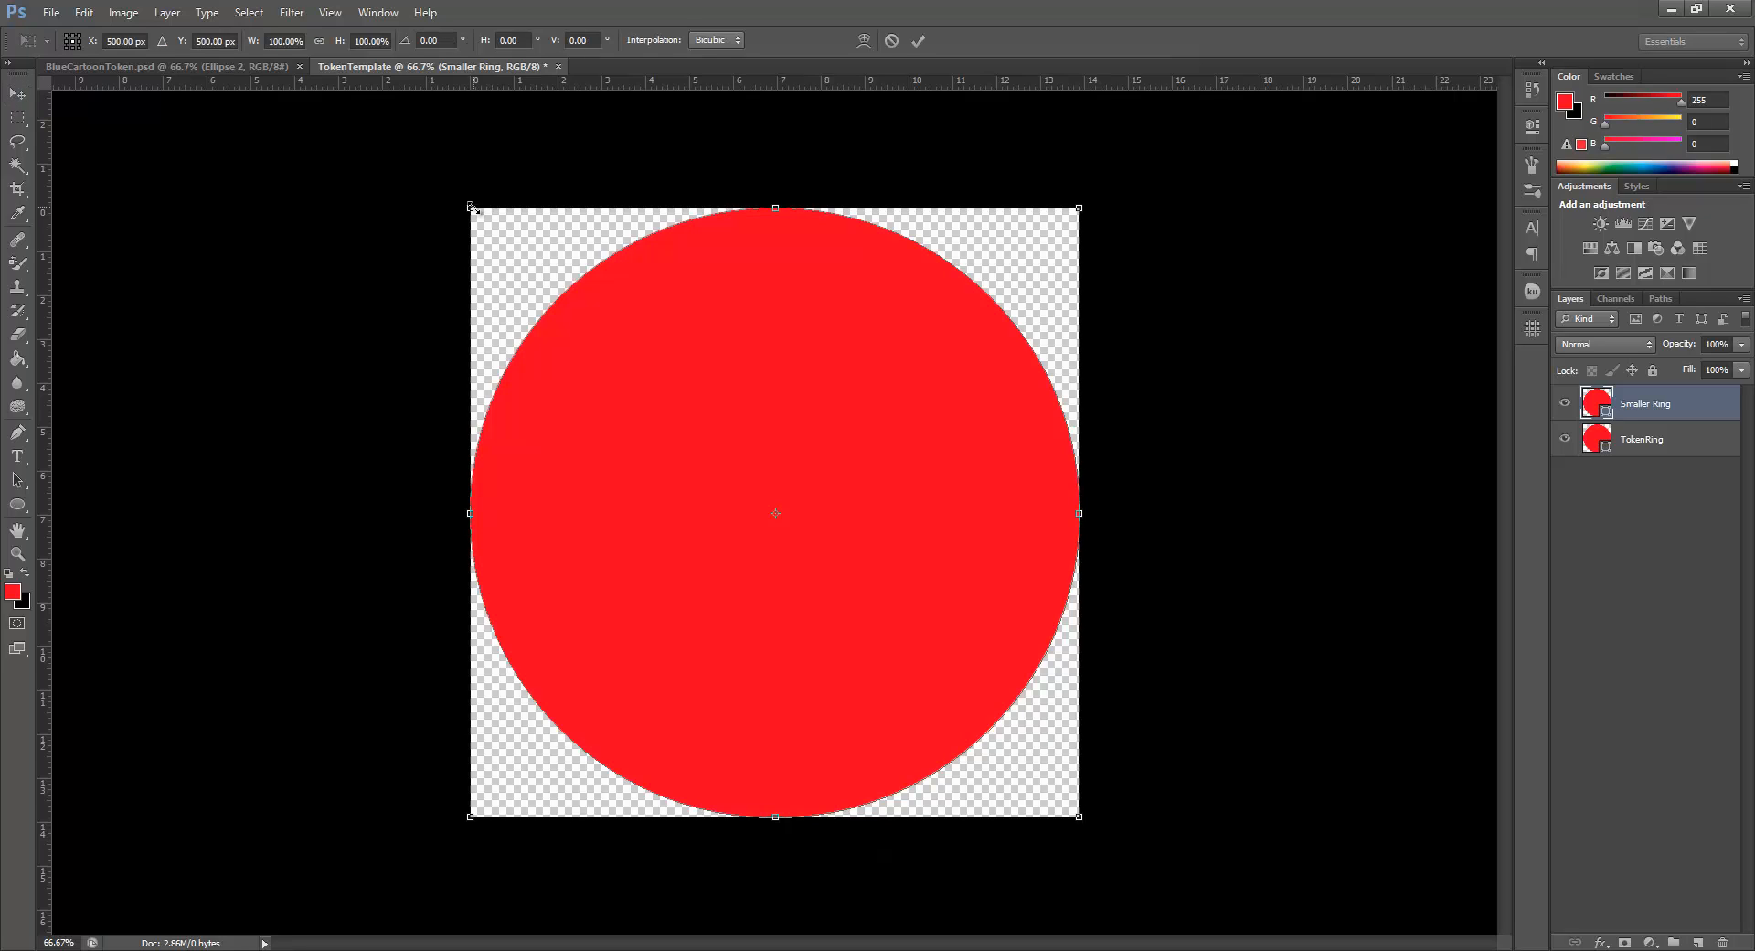
pyautogui.moveTo(470, 207); pyautogui.dragTo(520, 256)
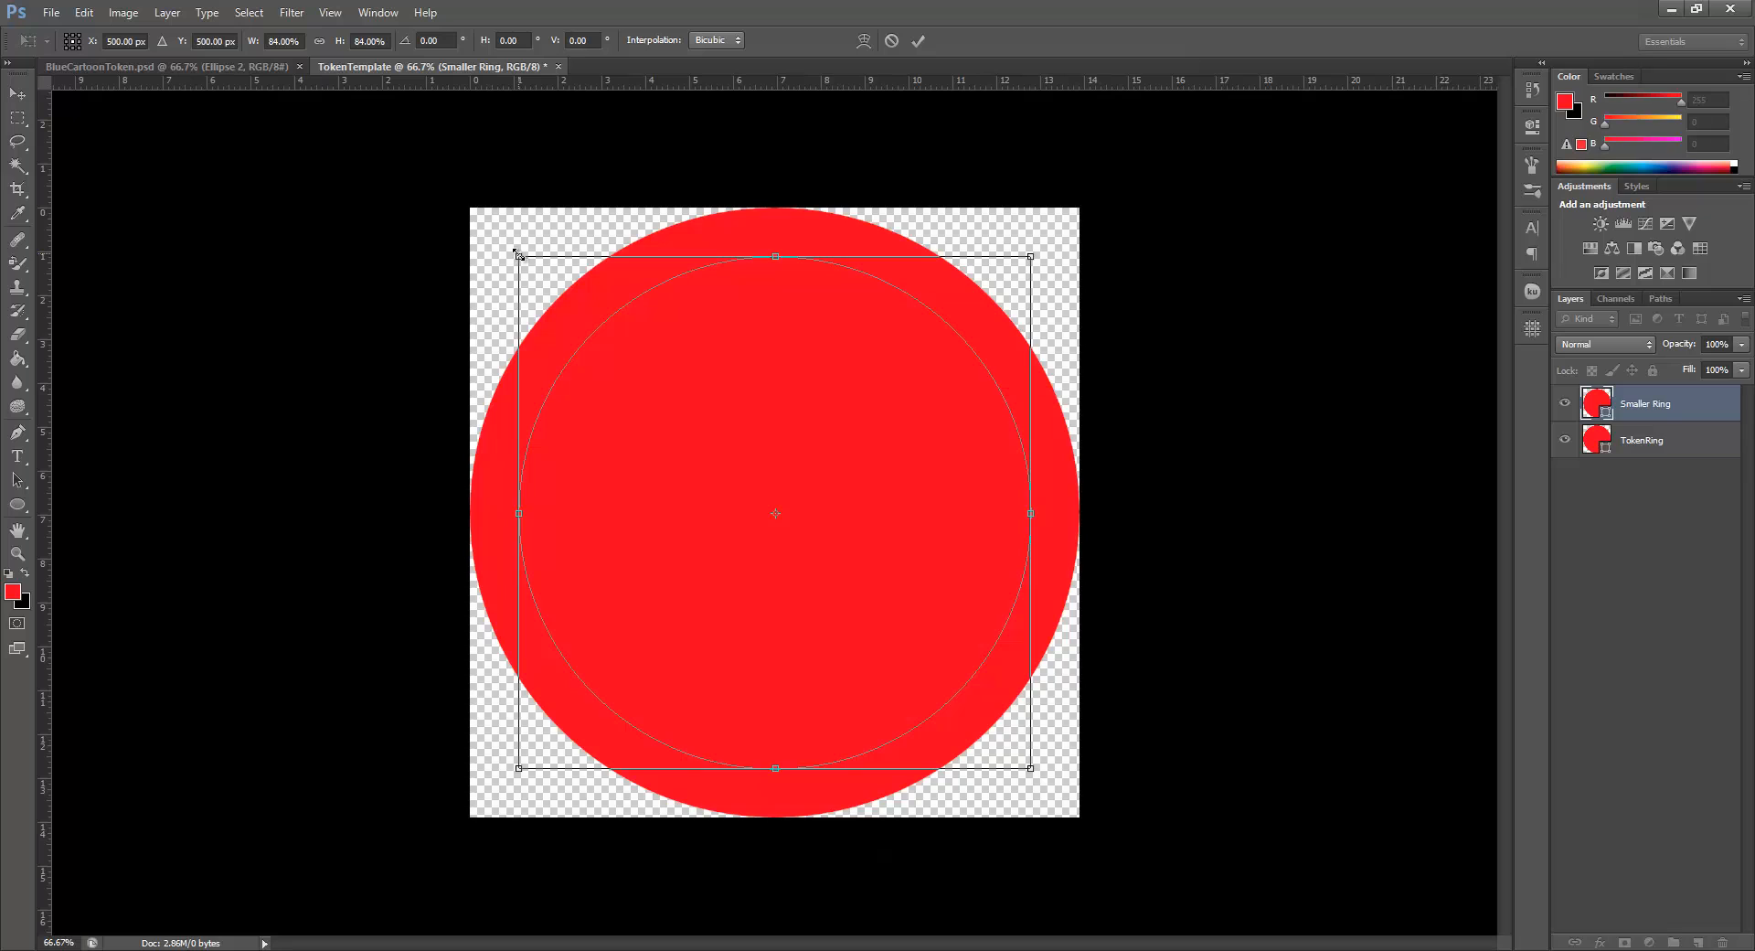
pyautogui.moveTo(518, 255); pyautogui.dragTo(624, 422)
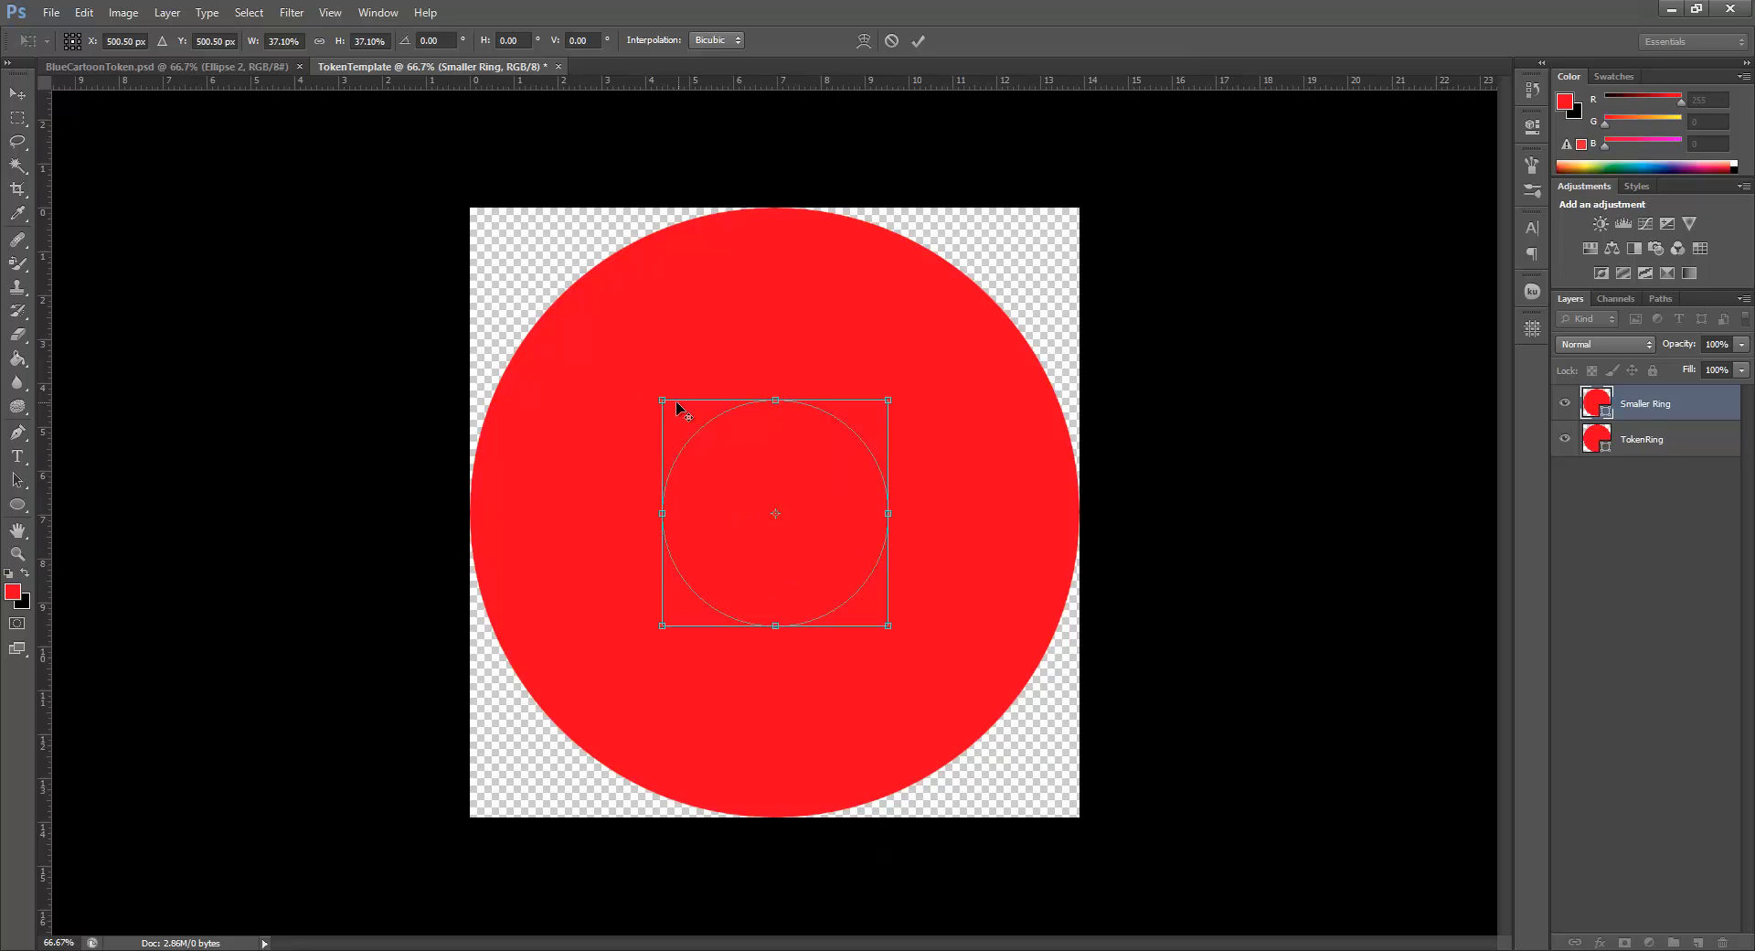
pyautogui.moveTo(662, 398); pyautogui.dragTo(555, 233)
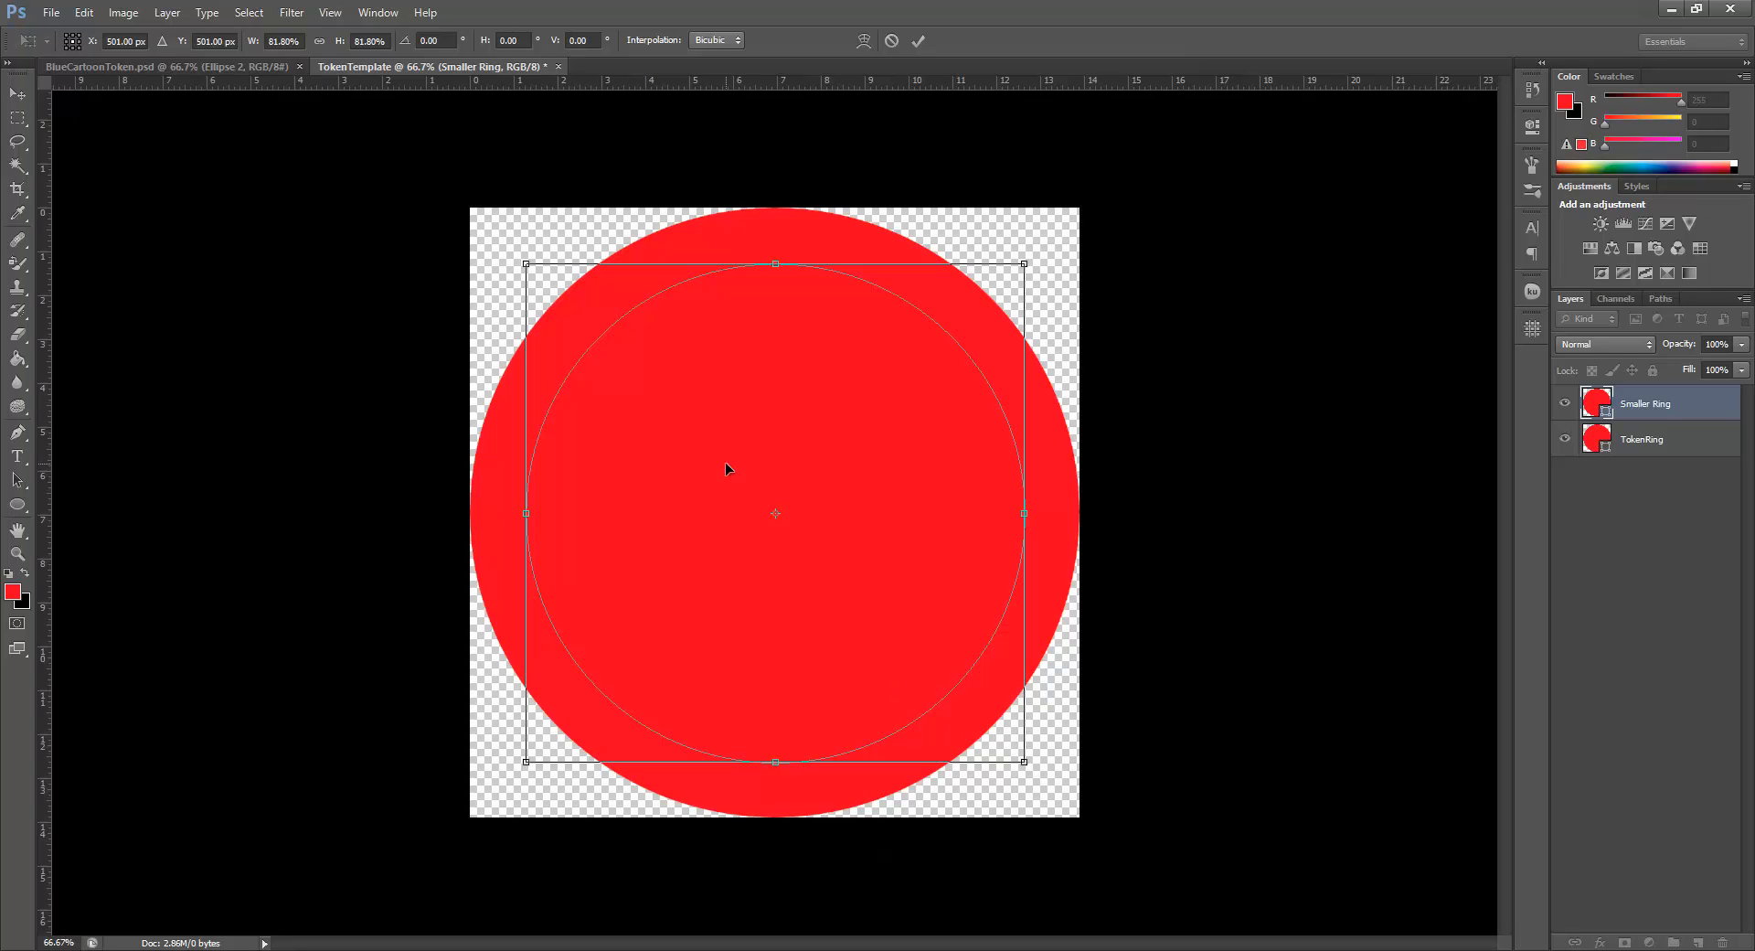
pyautogui.click(17, 94)
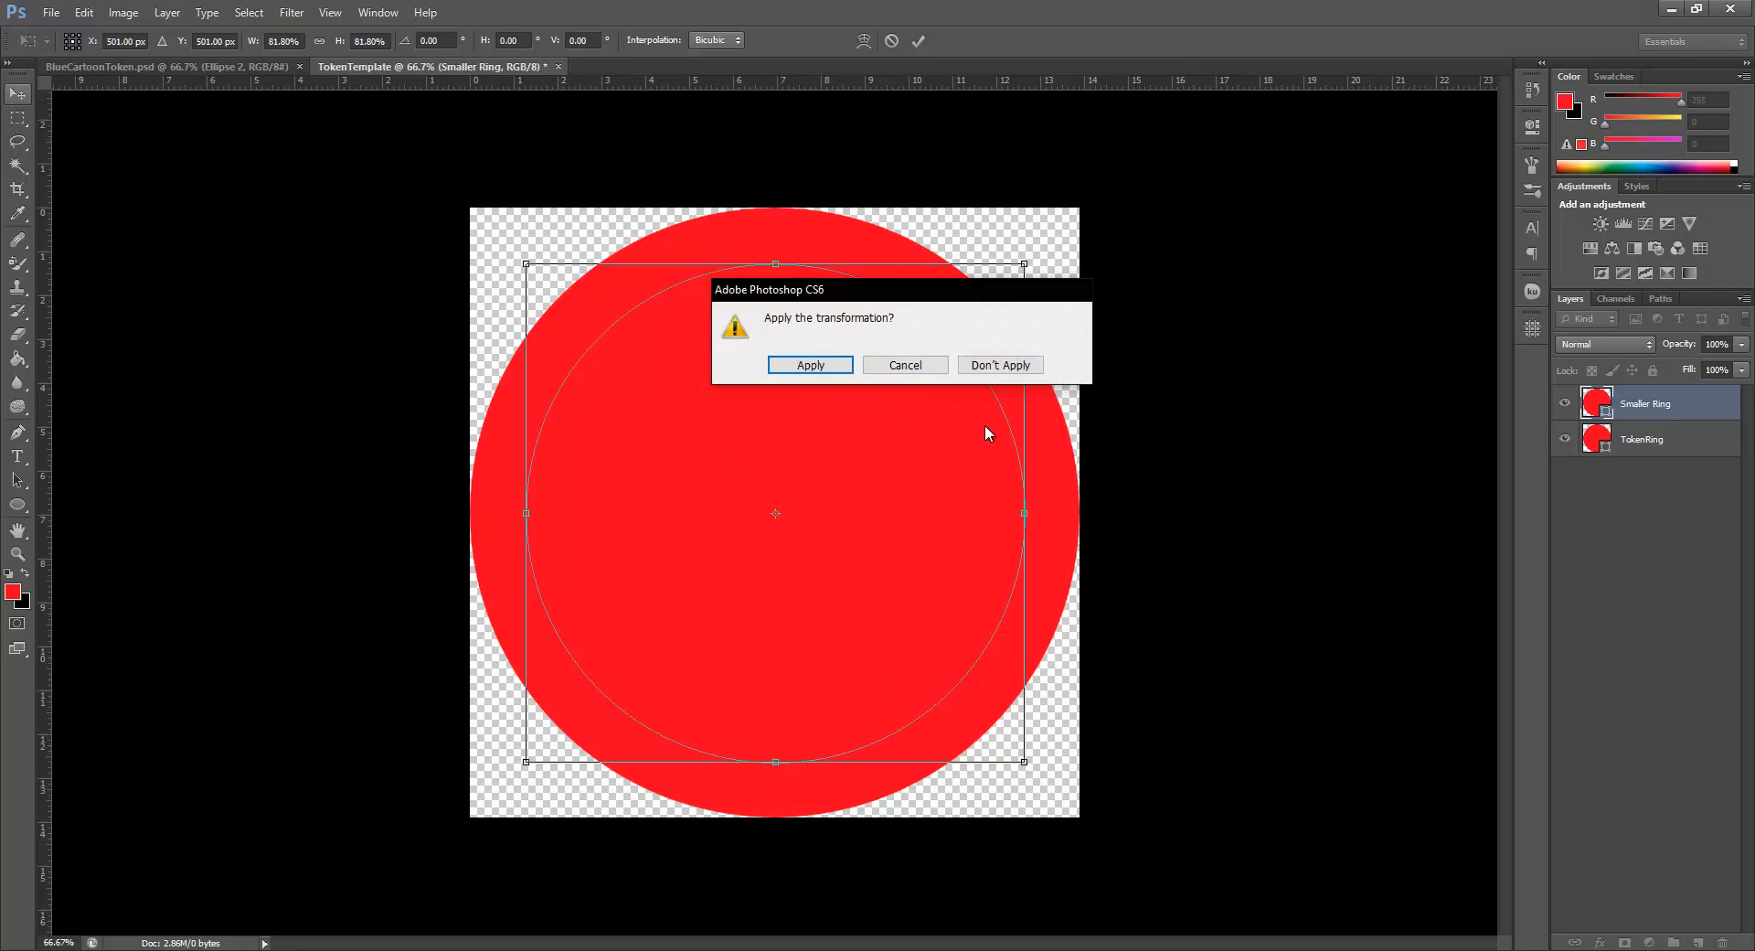
pyautogui.click(832, 363)
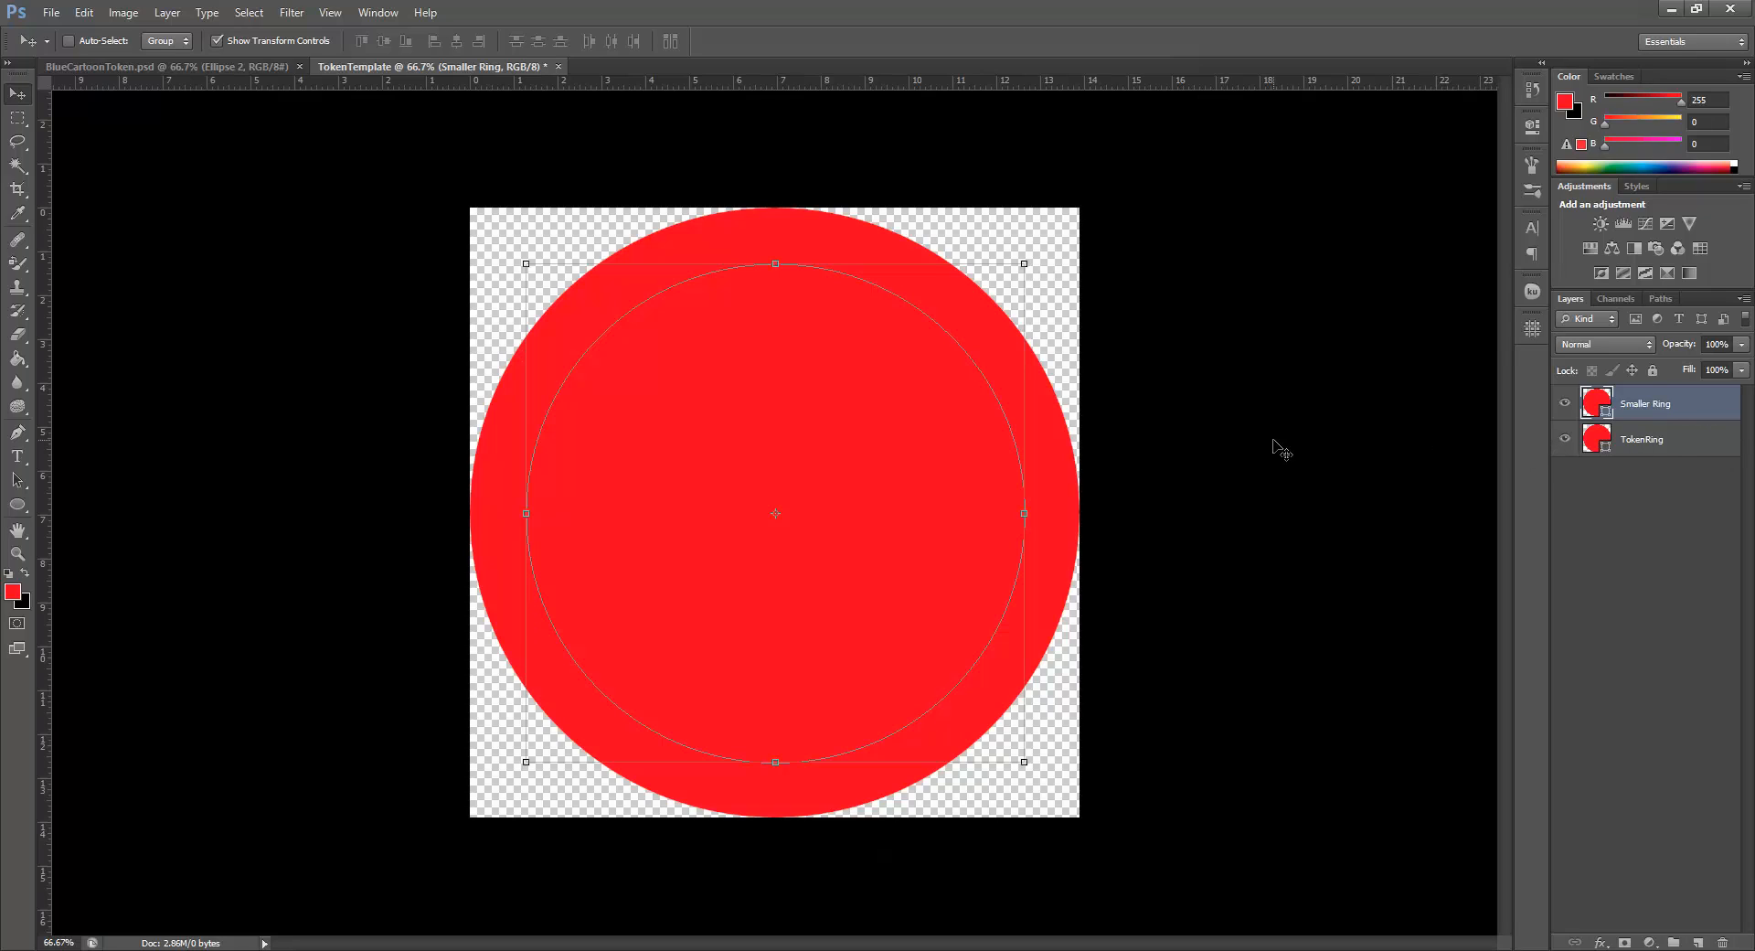
# Try to select the Smaller Ring circle with the Magic Wand tool
pyautogui.click(16, 167)
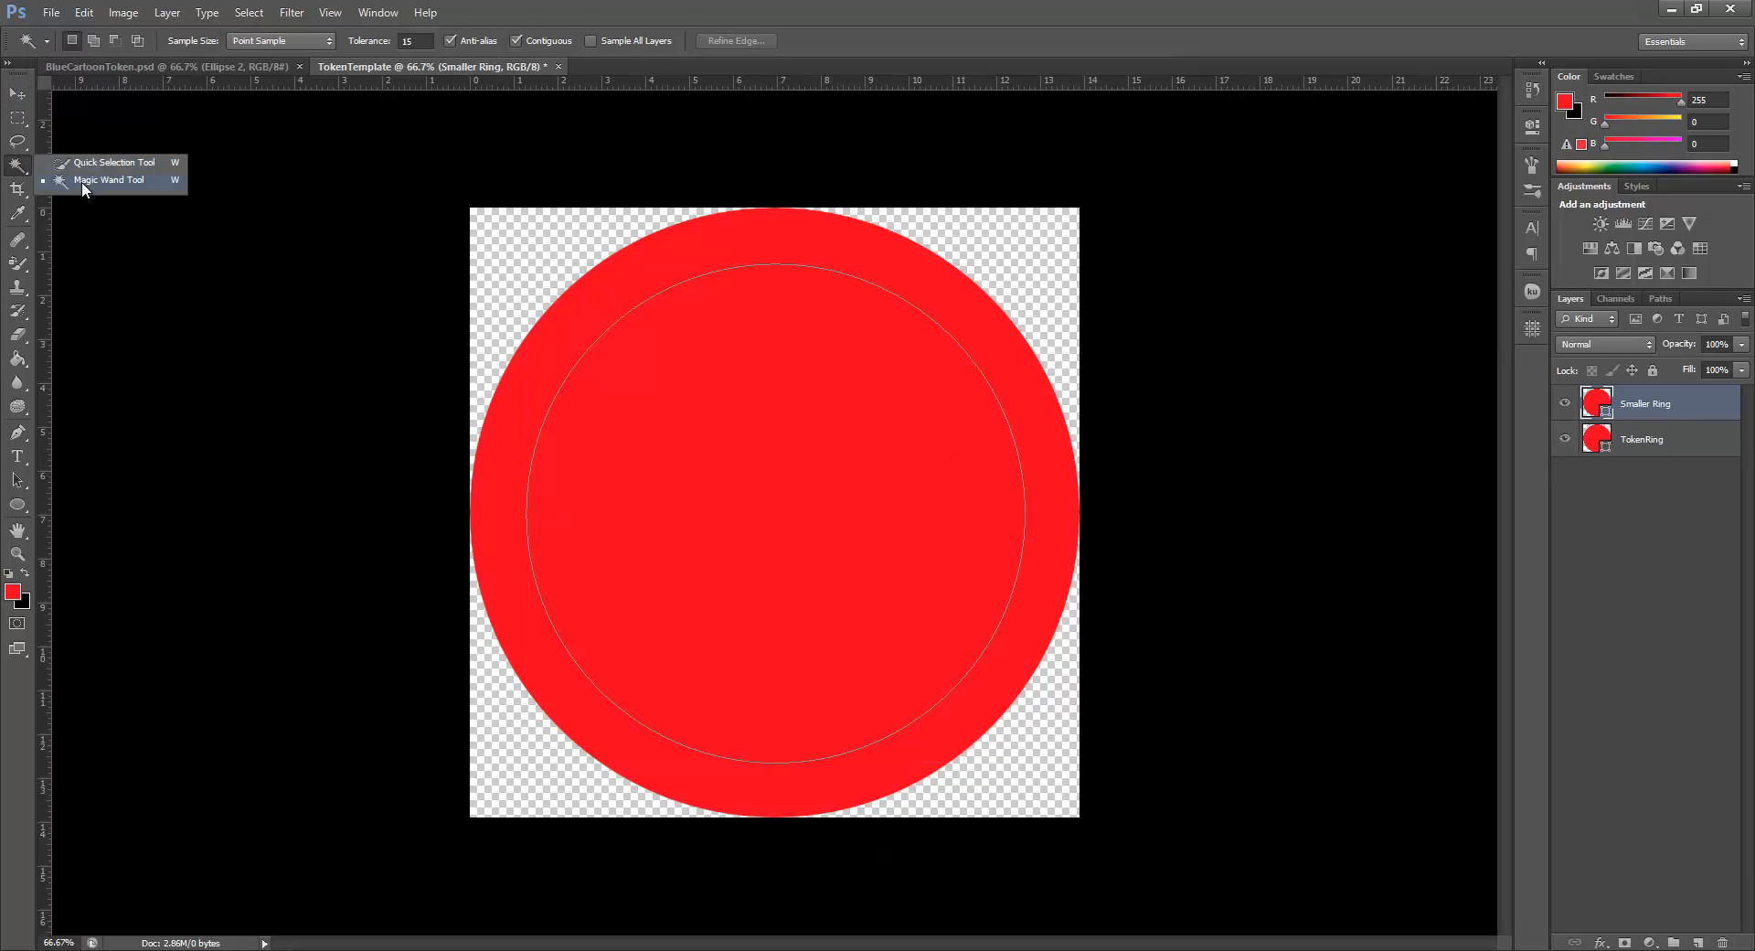
pyautogui.click(109, 180)
pyautogui.click(831, 464)
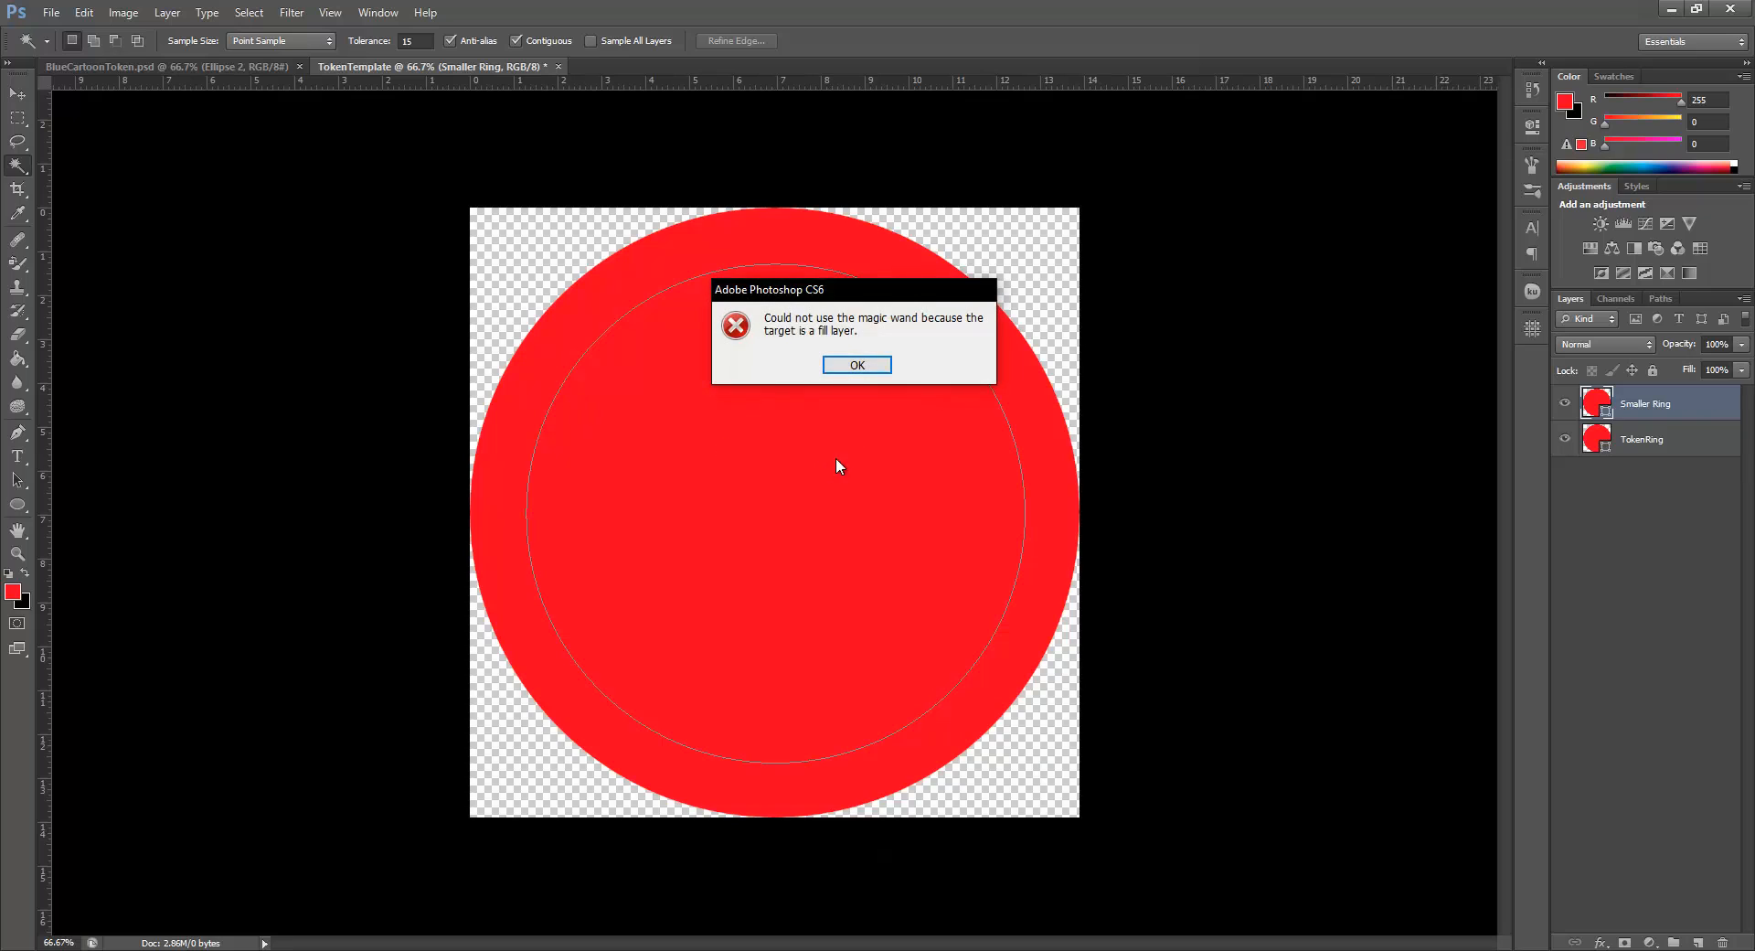
pyautogui.click(864, 367)
# Rasterize the Smaller Ring and TokenRing shape layers
pyautogui.rightClick(1677, 404)
pyautogui.click(1535, 453)
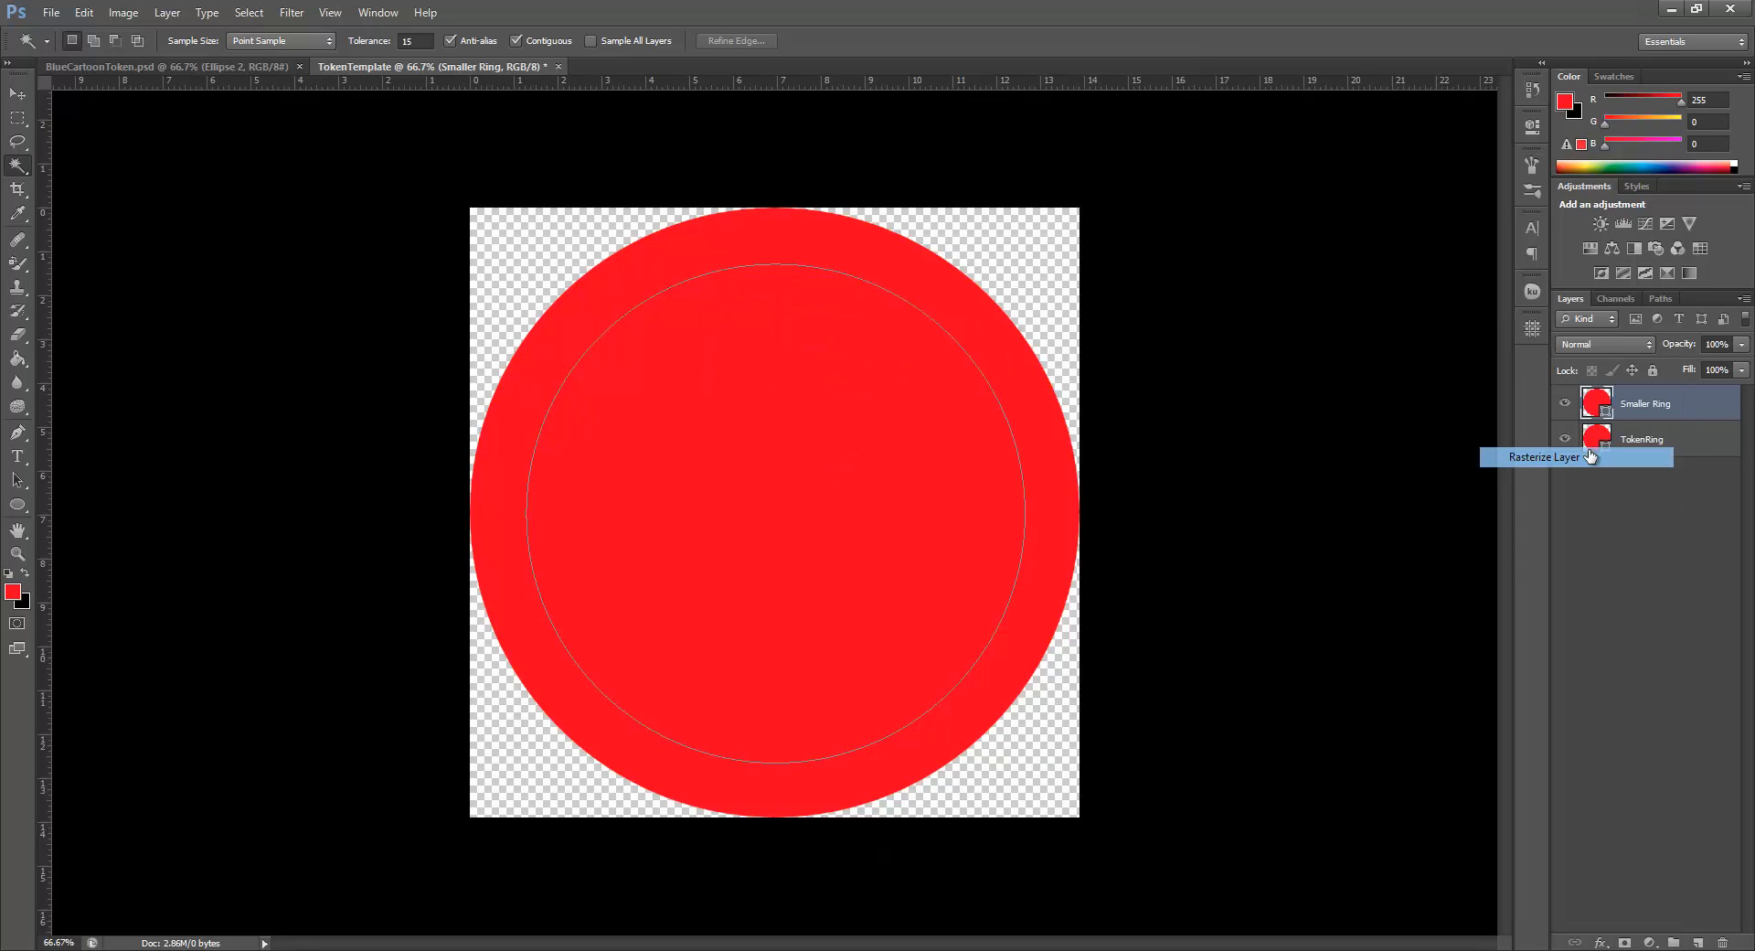
pyautogui.click(1705, 442)
pyautogui.rightClick(1704, 443)
pyautogui.click(1448, 345)
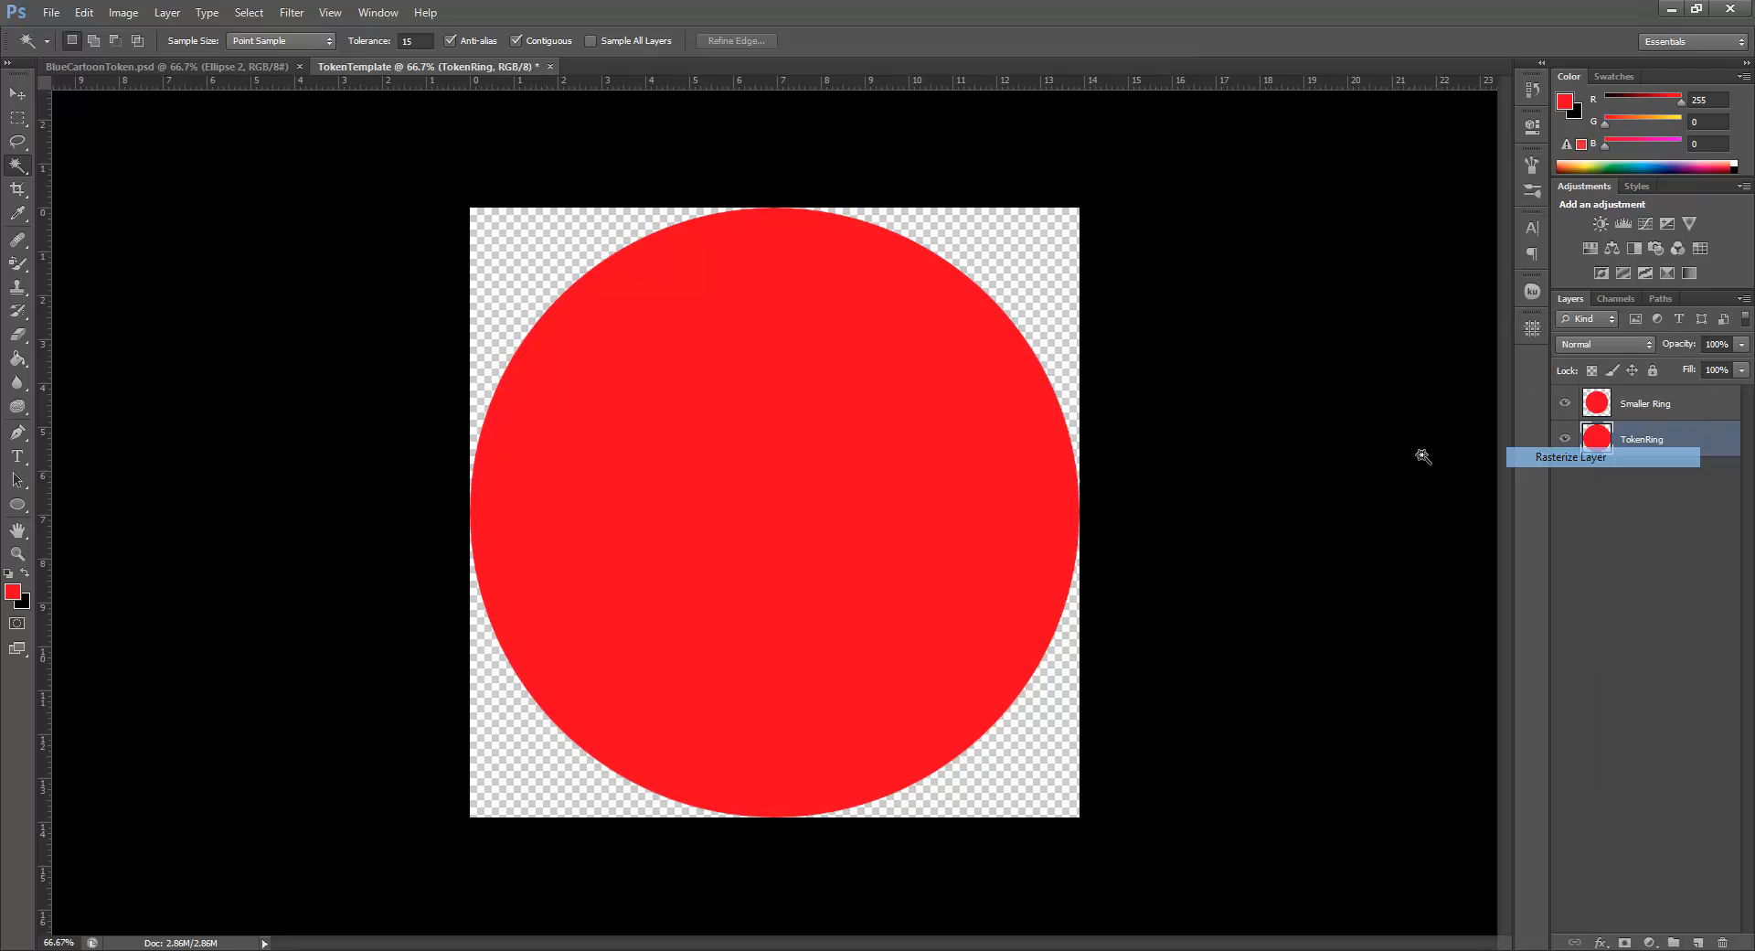
# Select the TokenRing circle with the Magic Wand tool and clear the selection again
pyautogui.rightClick(17, 165)
pyautogui.click(139, 190)
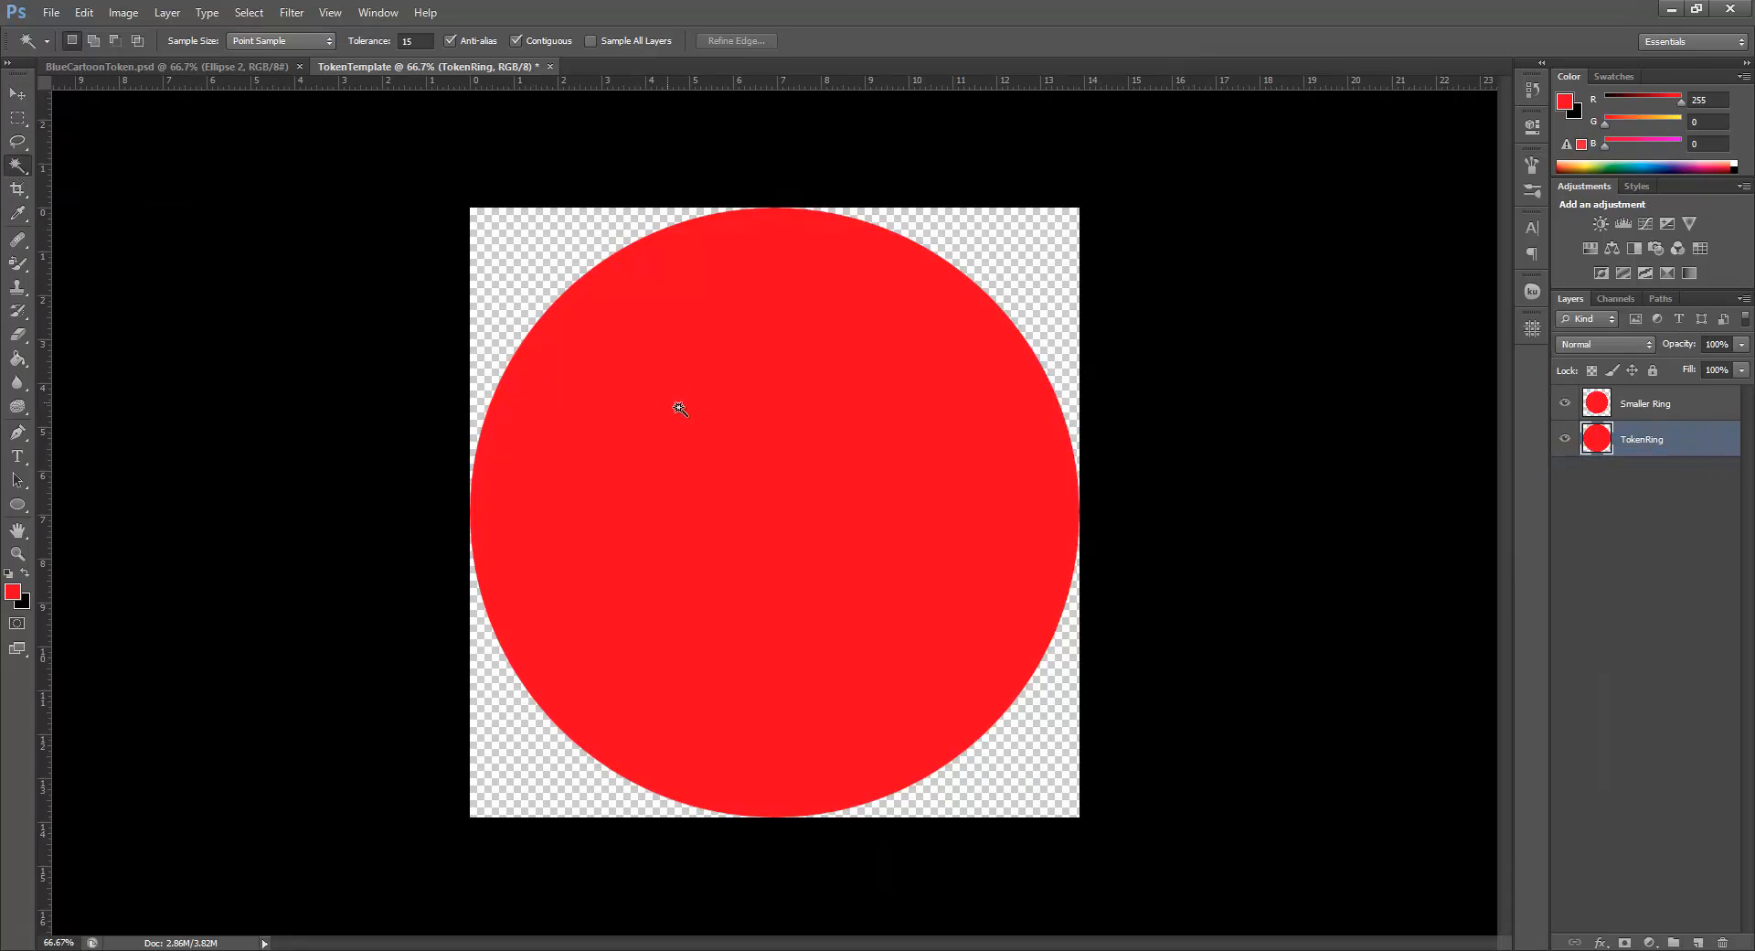
pyautogui.click(814, 469)
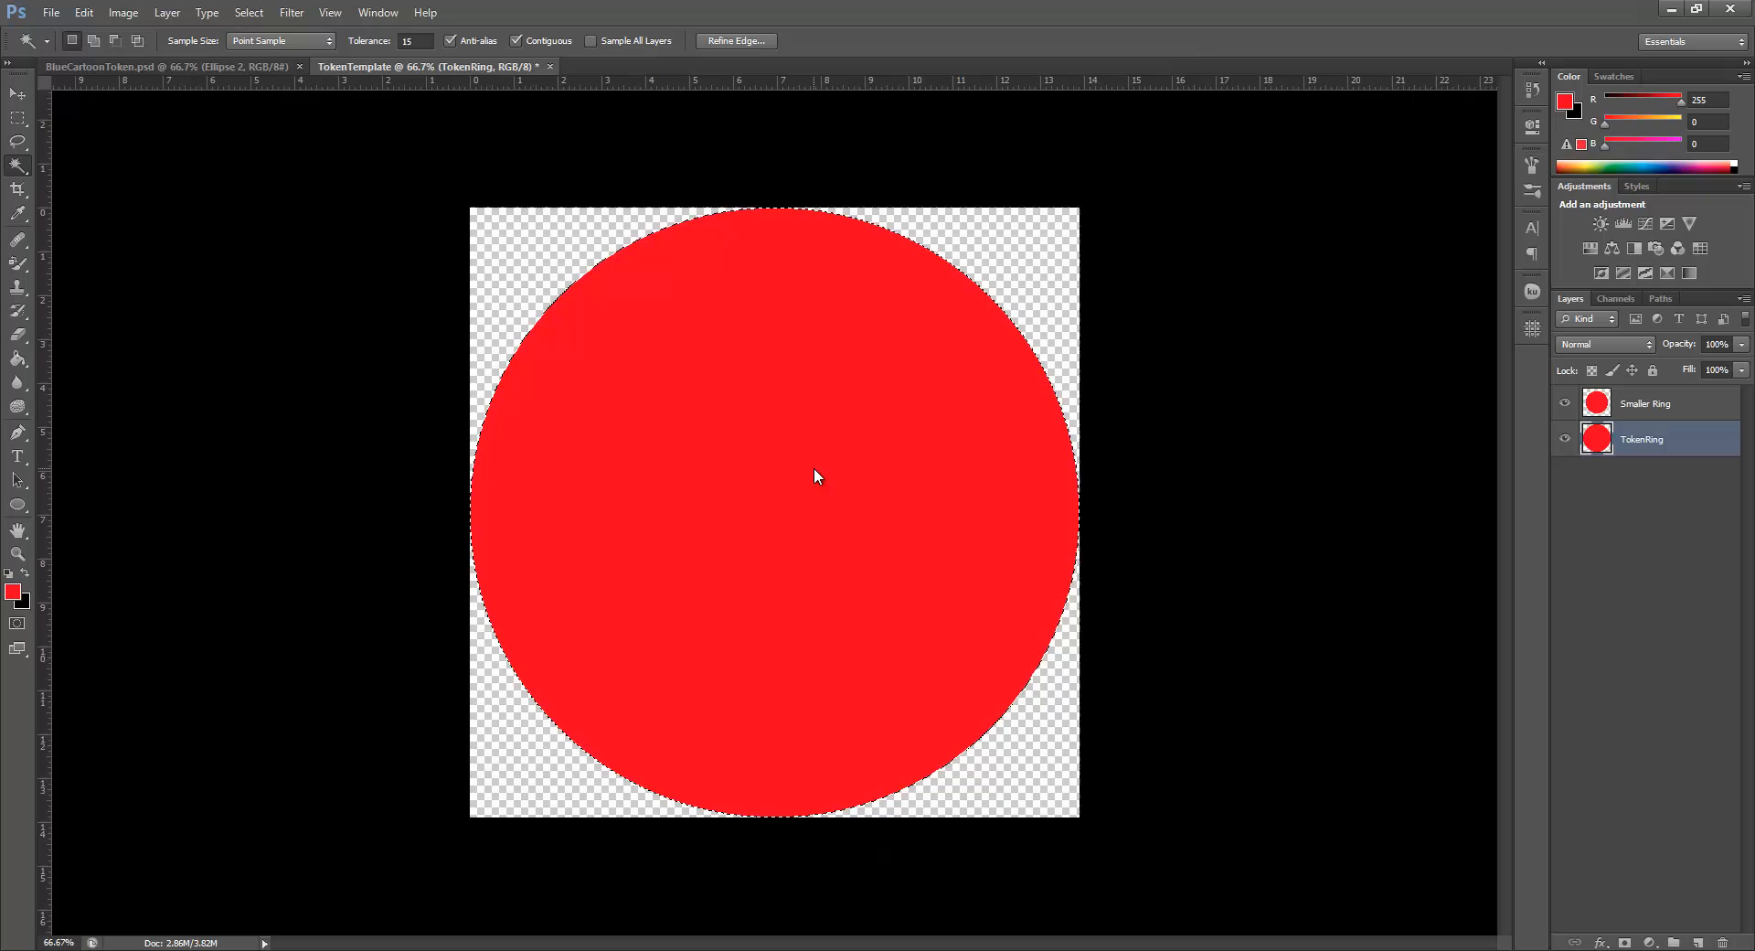
pyautogui.click(1110, 526)
# Select the Smaller Ring circle with the Magic Wand and delete that area from the TokenRing layer
pyautogui.click(1664, 407)
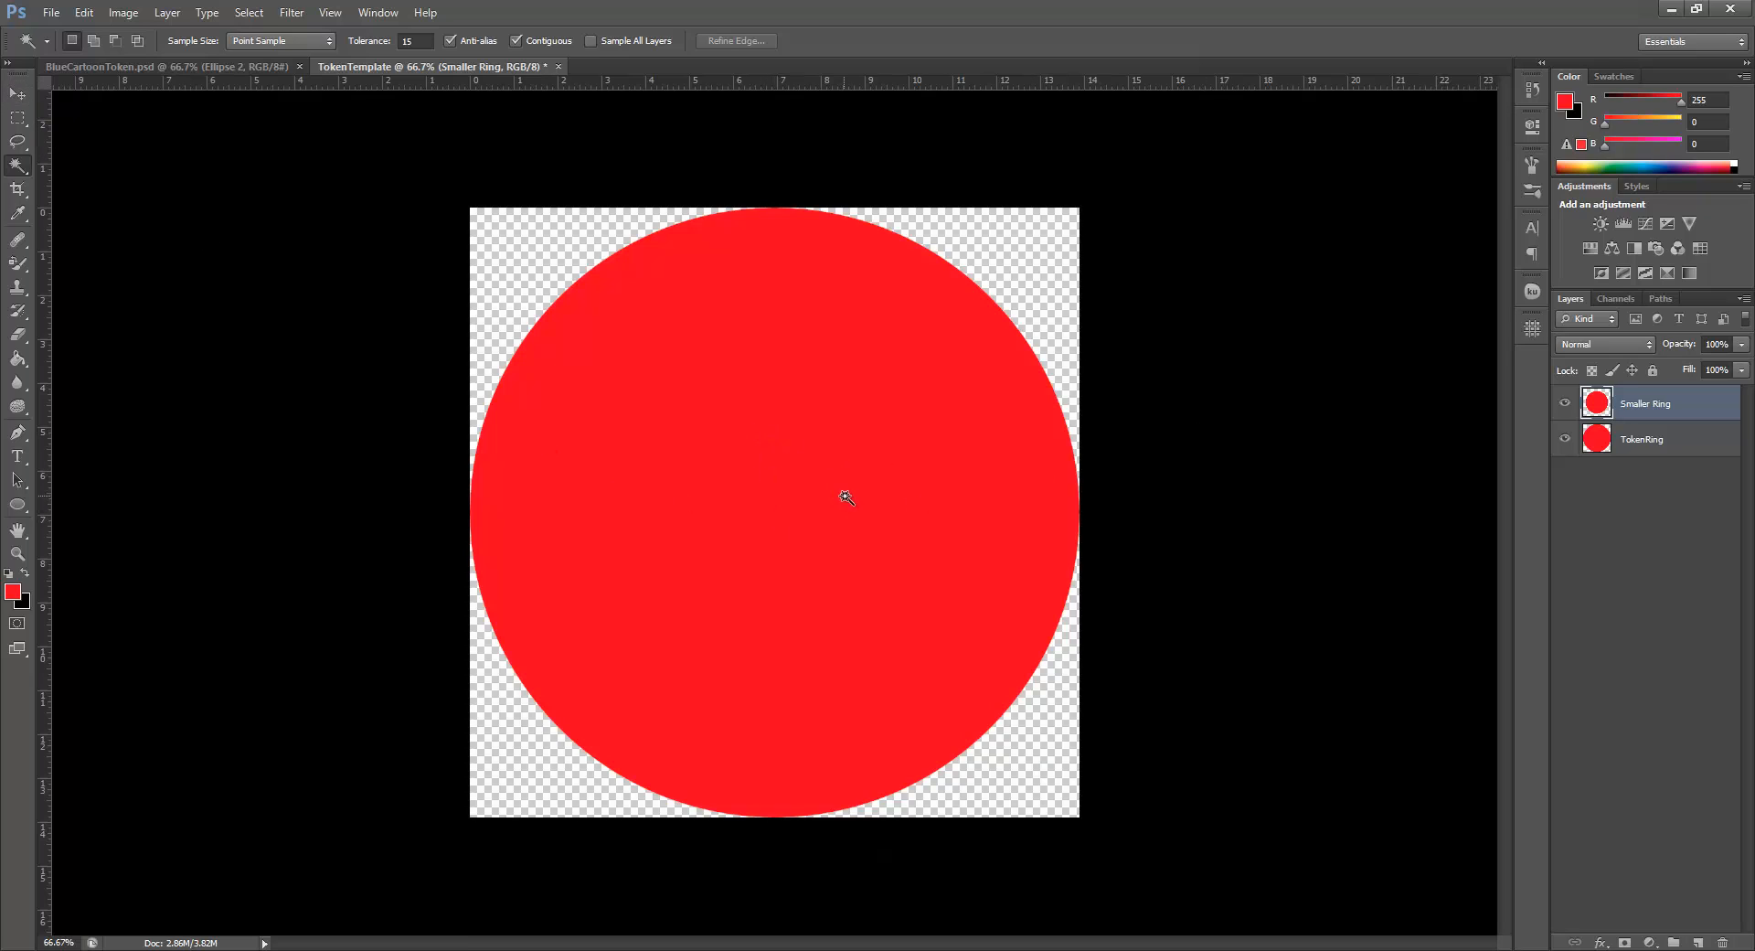
pyautogui.click(802, 462)
pyautogui.click(1608, 441)
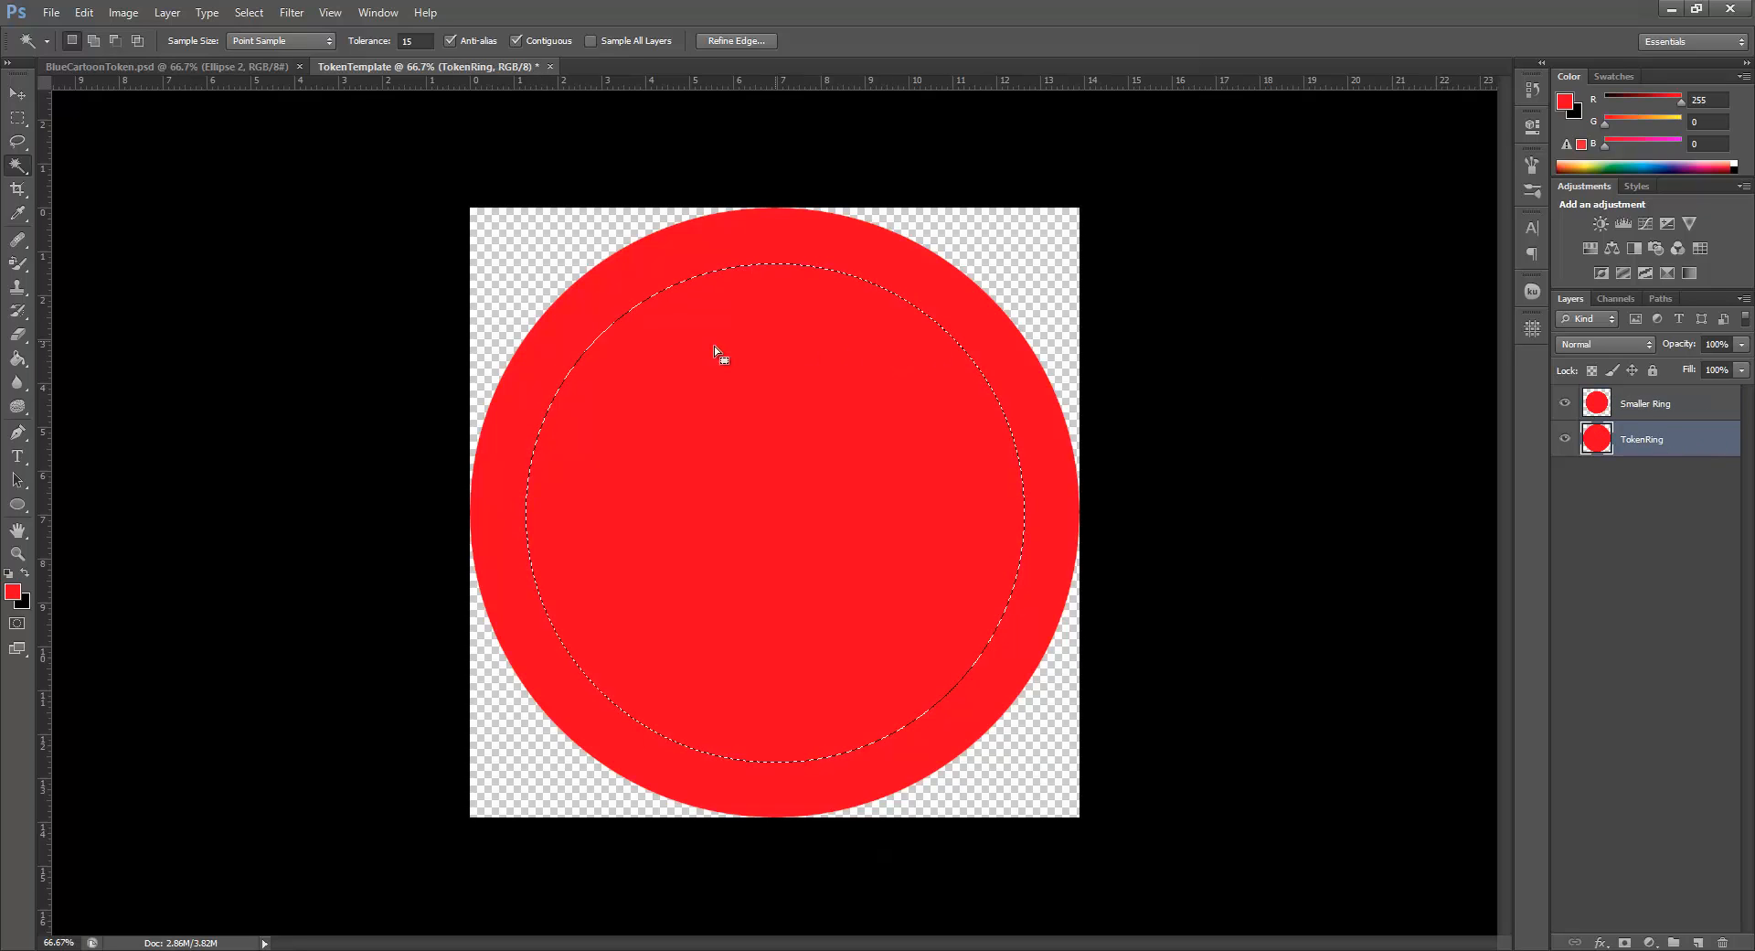
pyautogui.press('Delete')
# Delete the Smaller Ring layer and clear the selection
pyautogui.click(1737, 406)
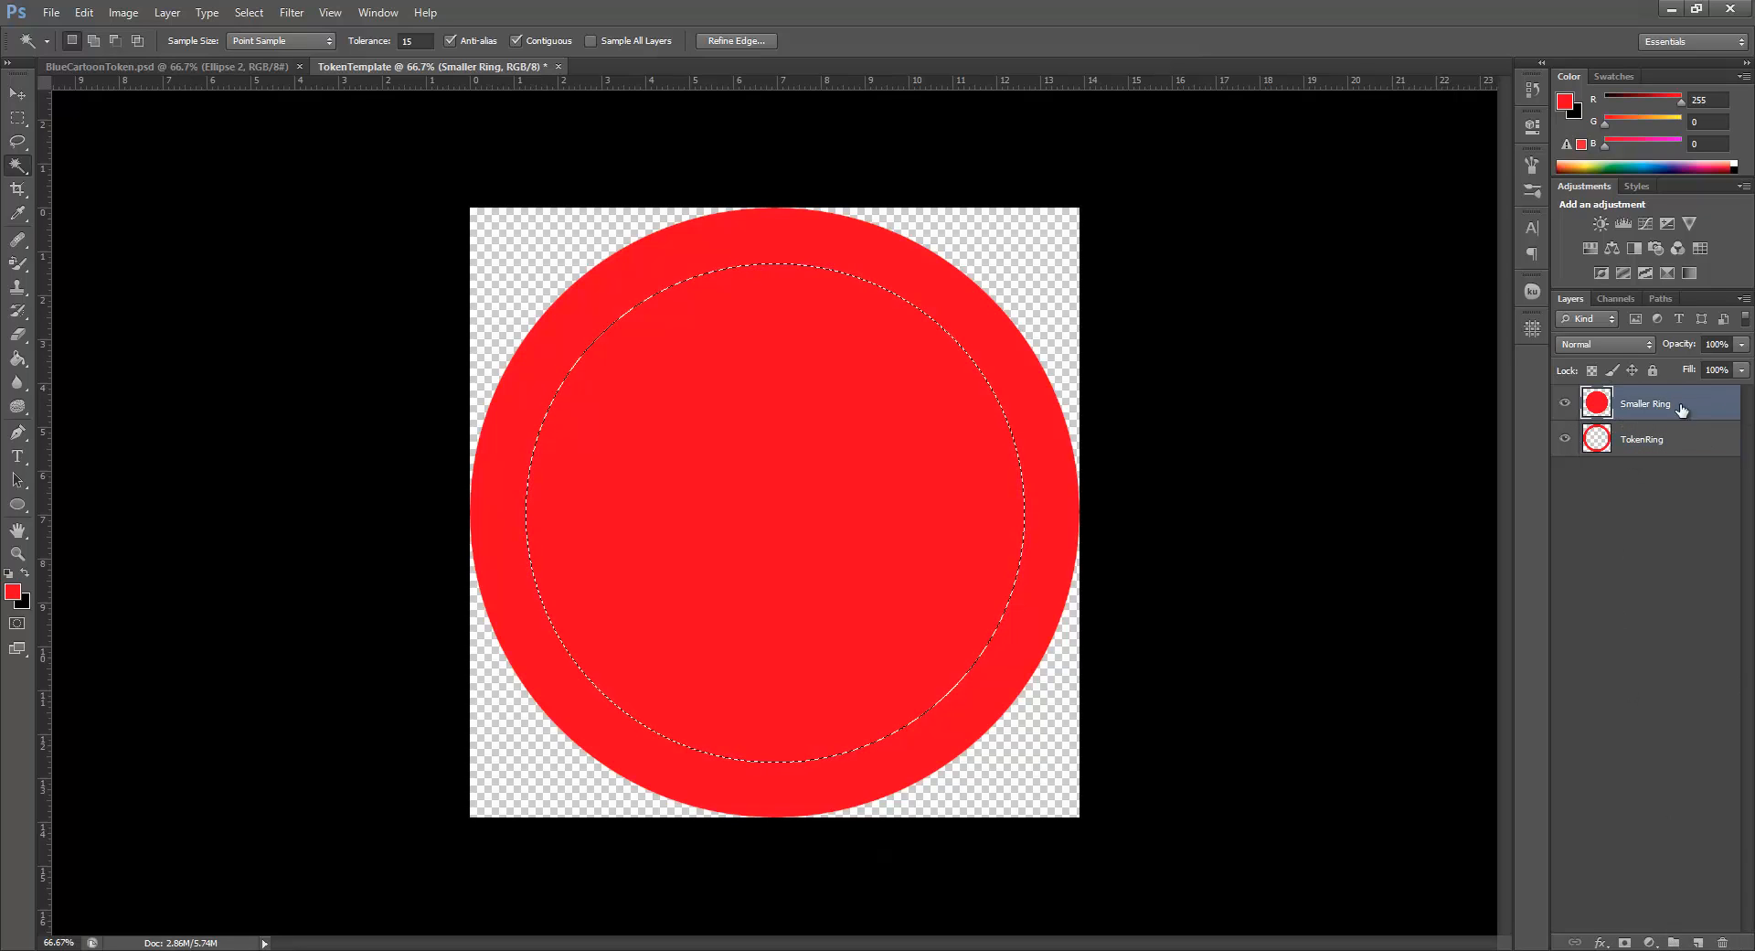
pyautogui.click(1724, 943)
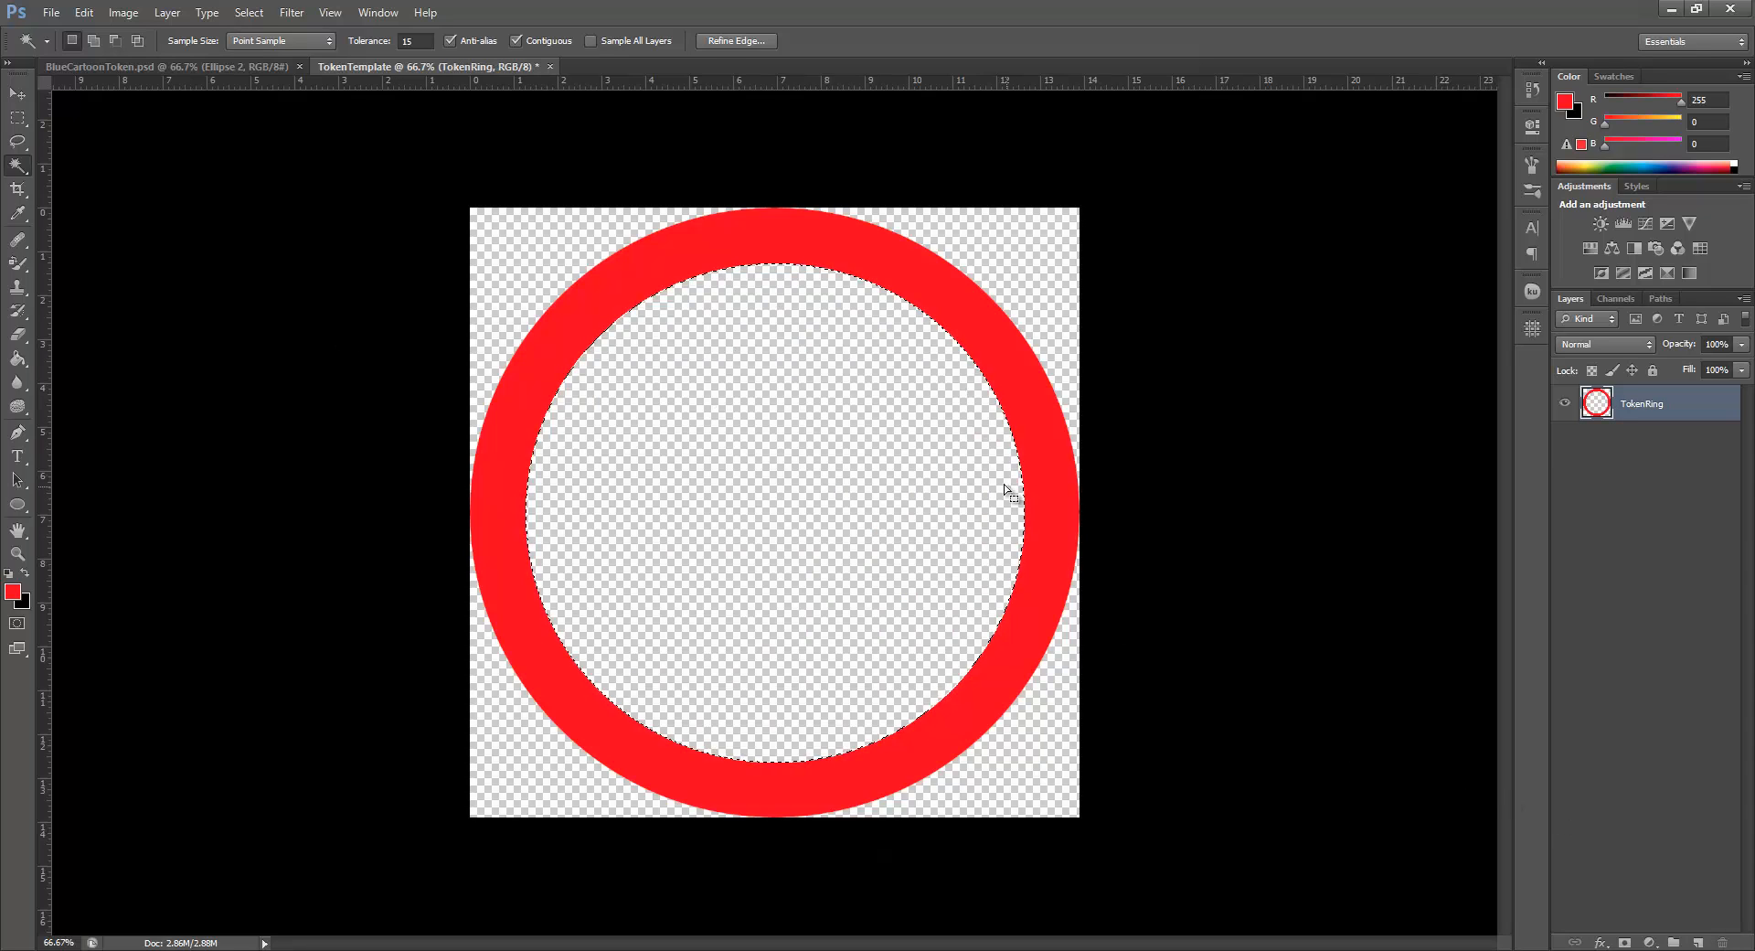
pyautogui.hotkey('ctrl', 'd')
# Add a Bevel & Emboss style to the TokenRing layer with size 250 px and depth 1000%
pyautogui.doubleClick(1686, 408)
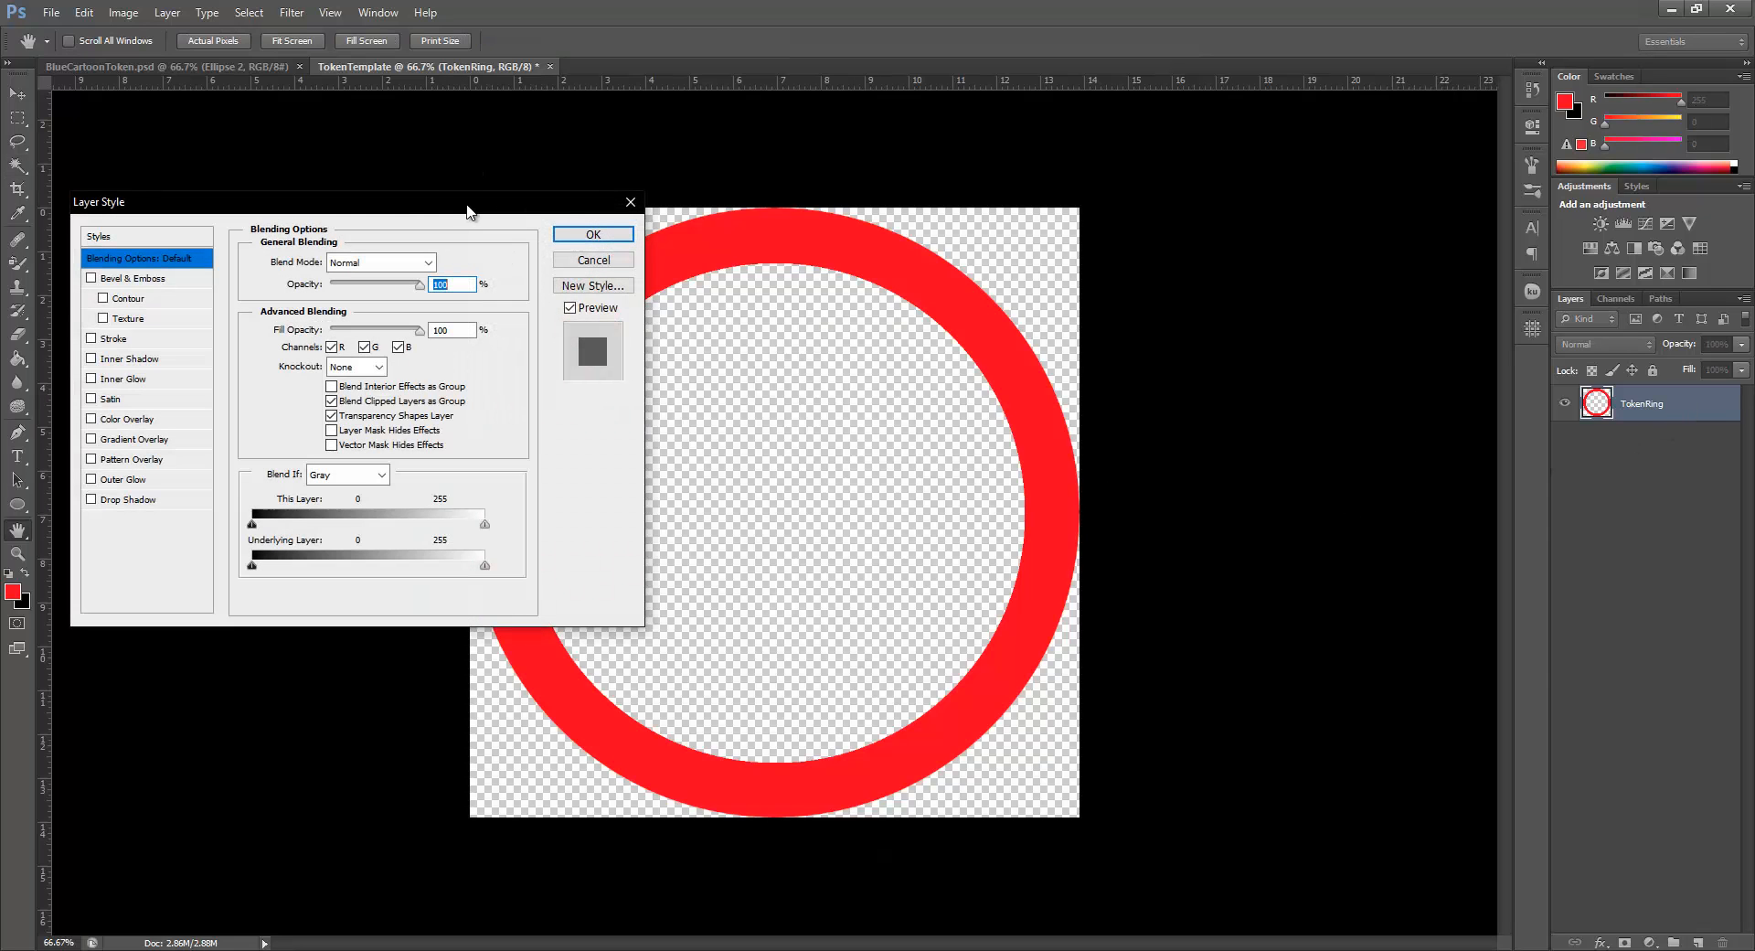
pyautogui.moveTo(468, 212); pyautogui.dragTo(1294, 138)
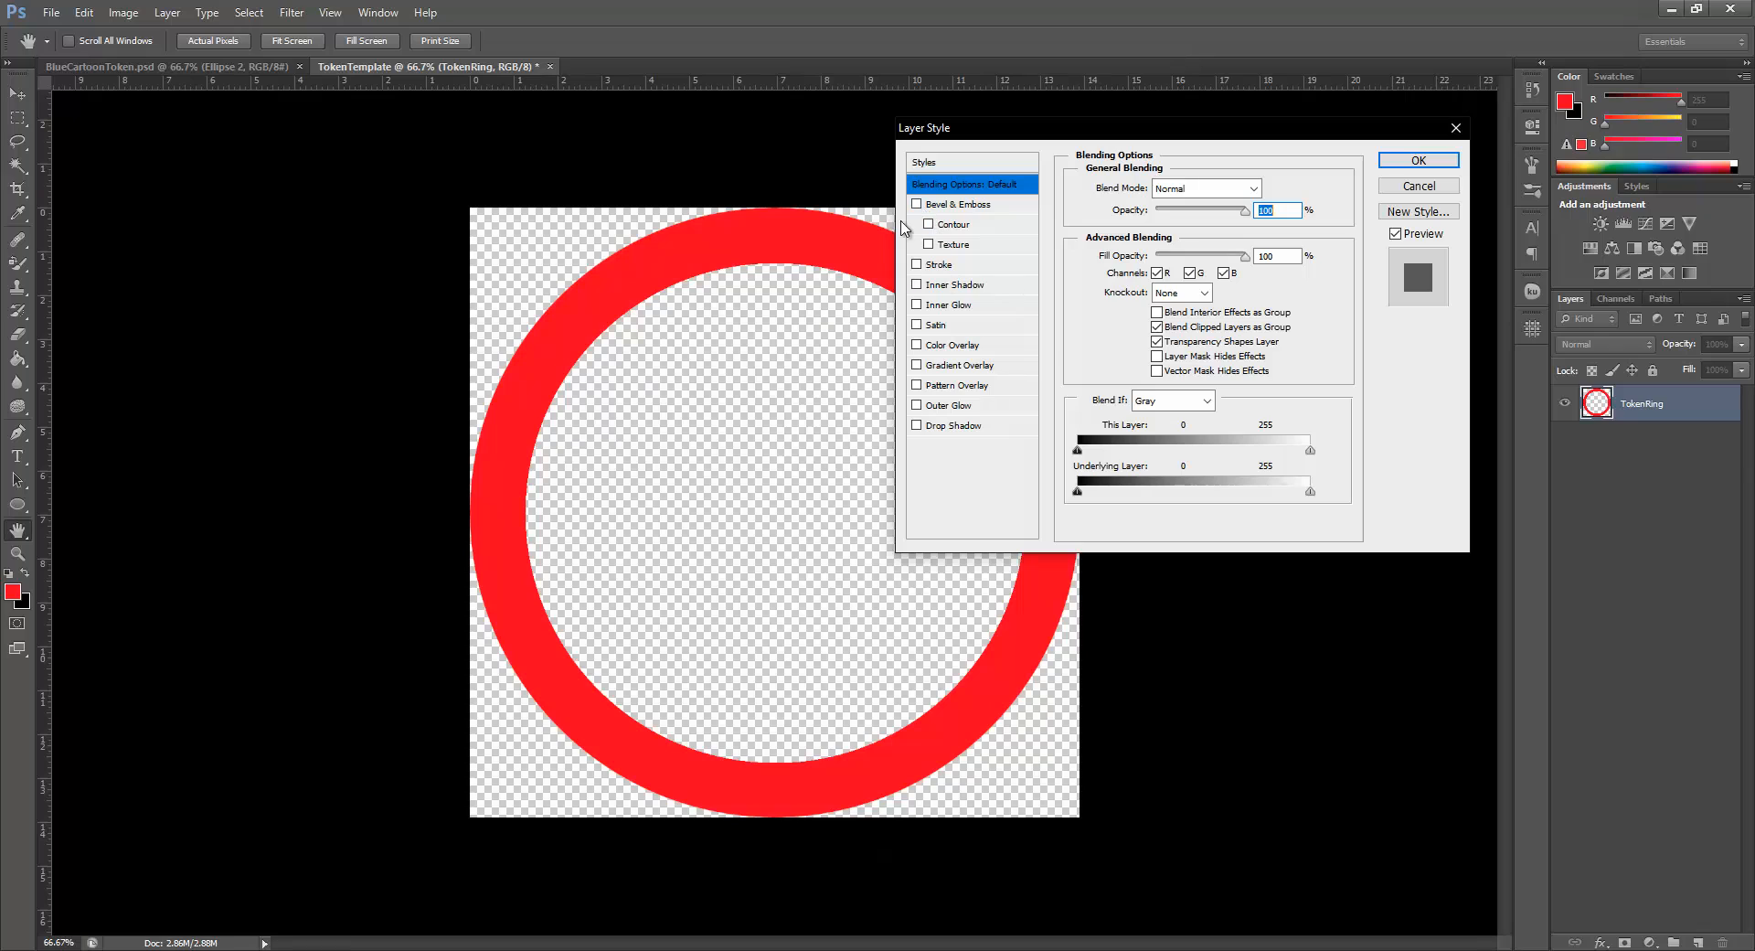
pyautogui.click(953, 207)
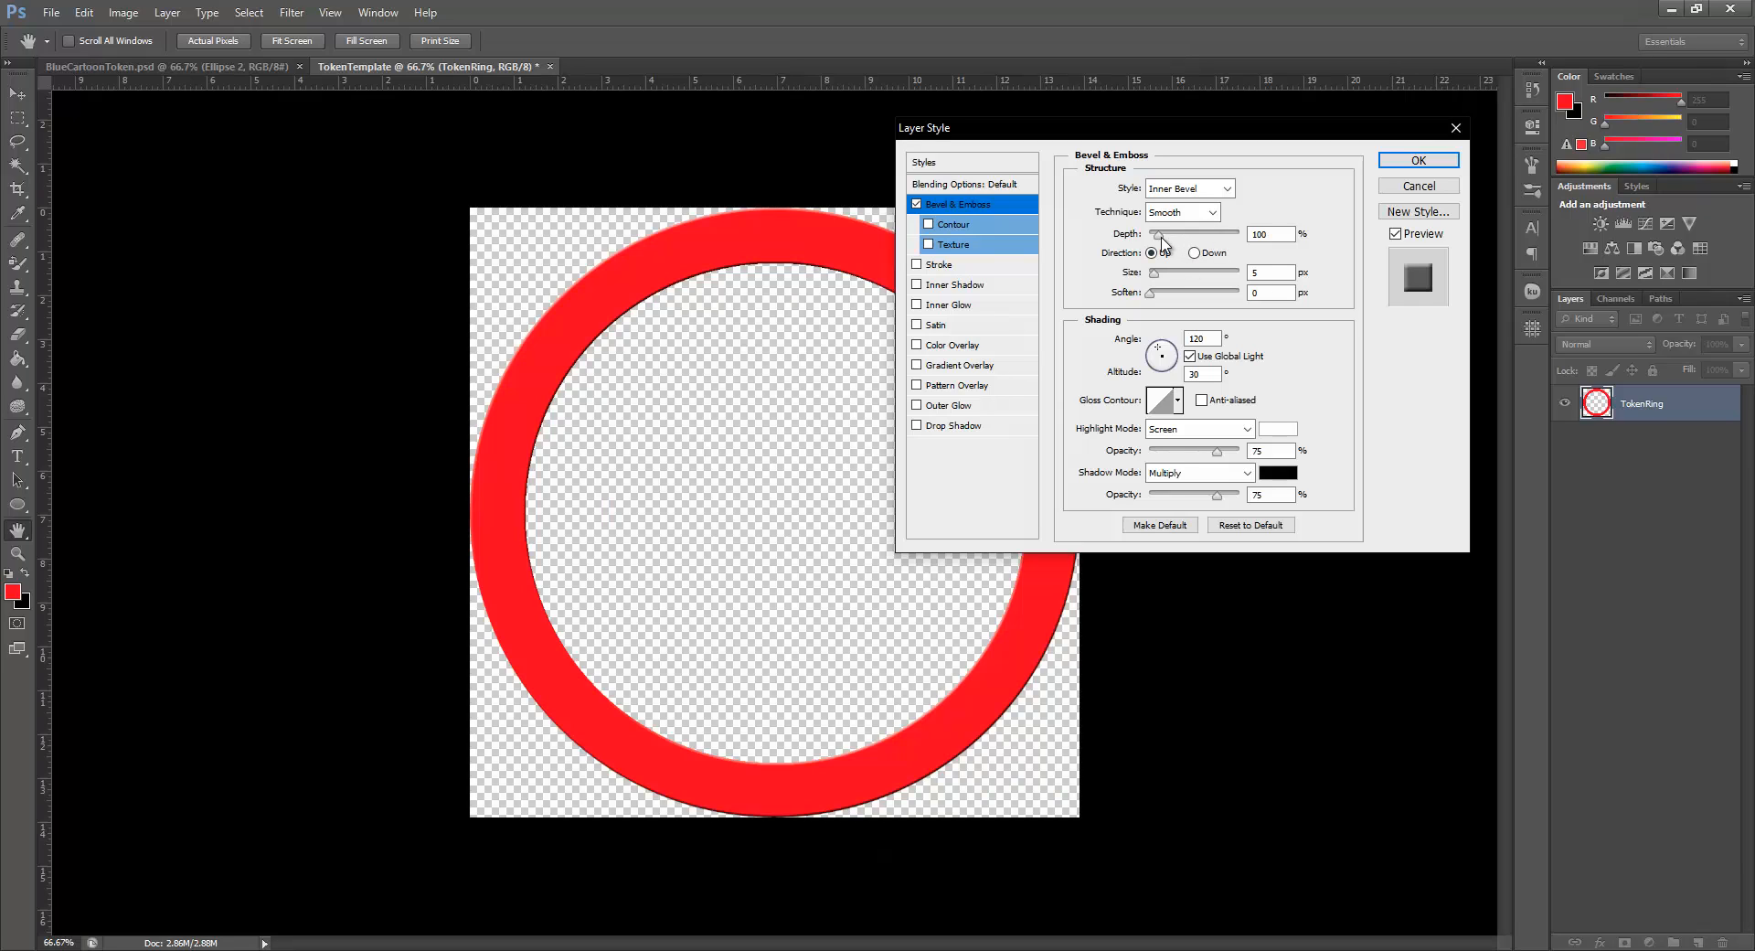
pyautogui.moveTo(1156, 279); pyautogui.dragTo(1240, 274)
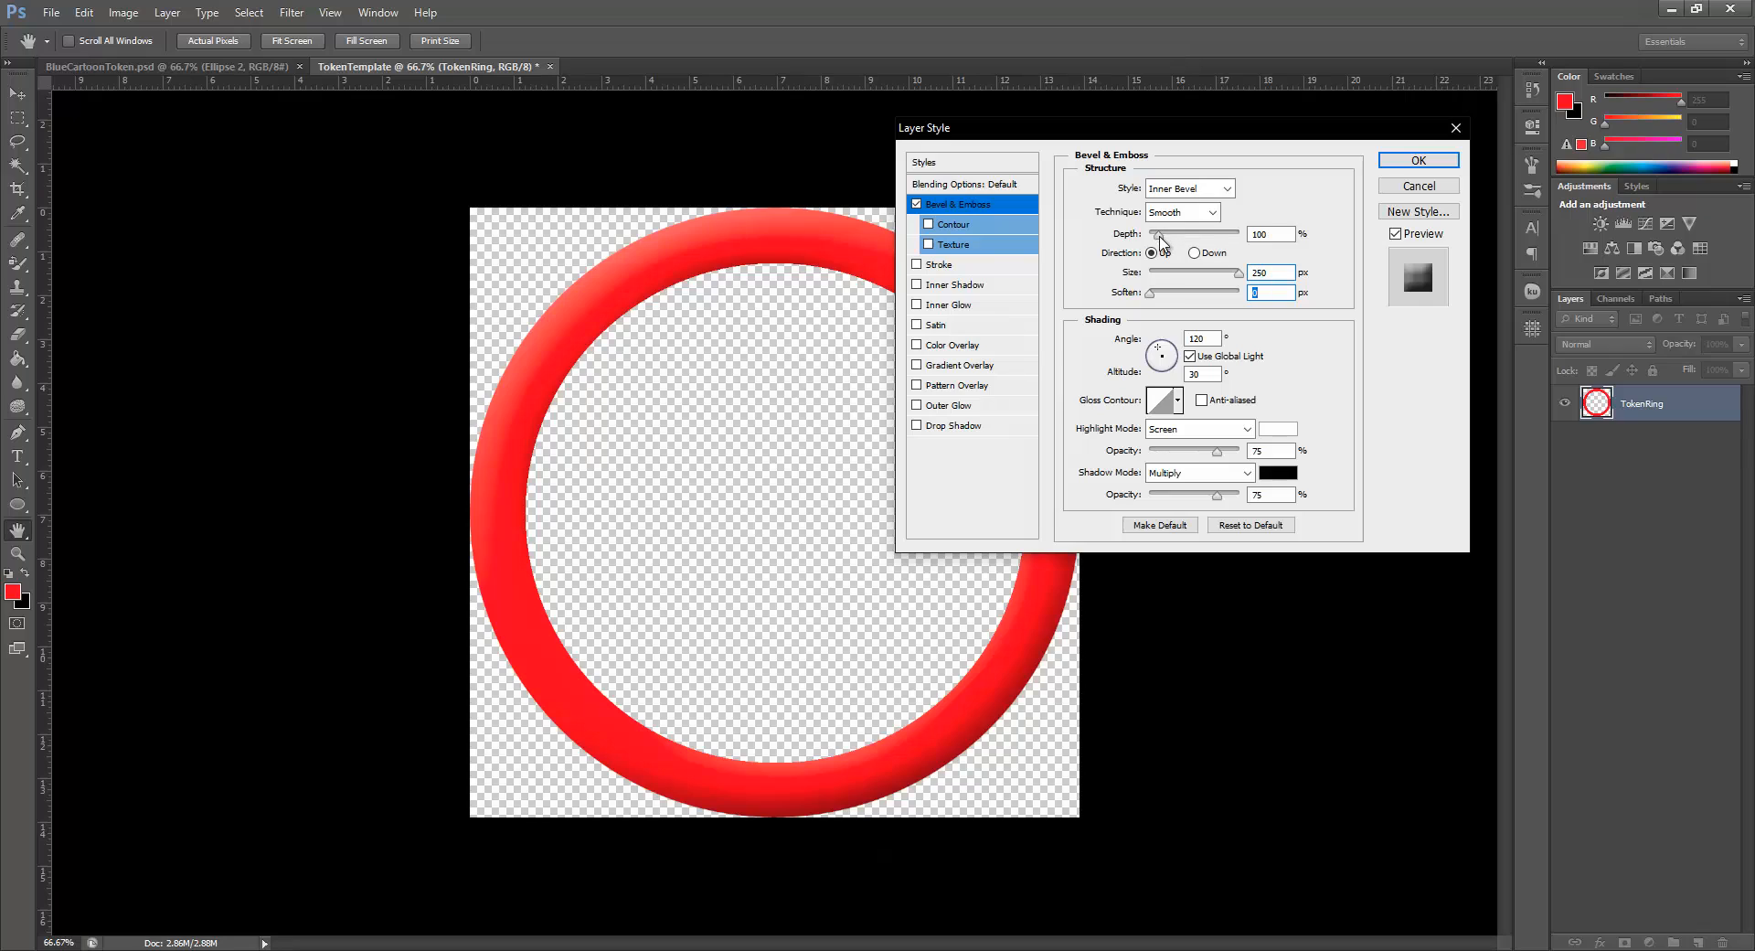
pyautogui.moveTo(1158, 234); pyautogui.dragTo(1148, 295)
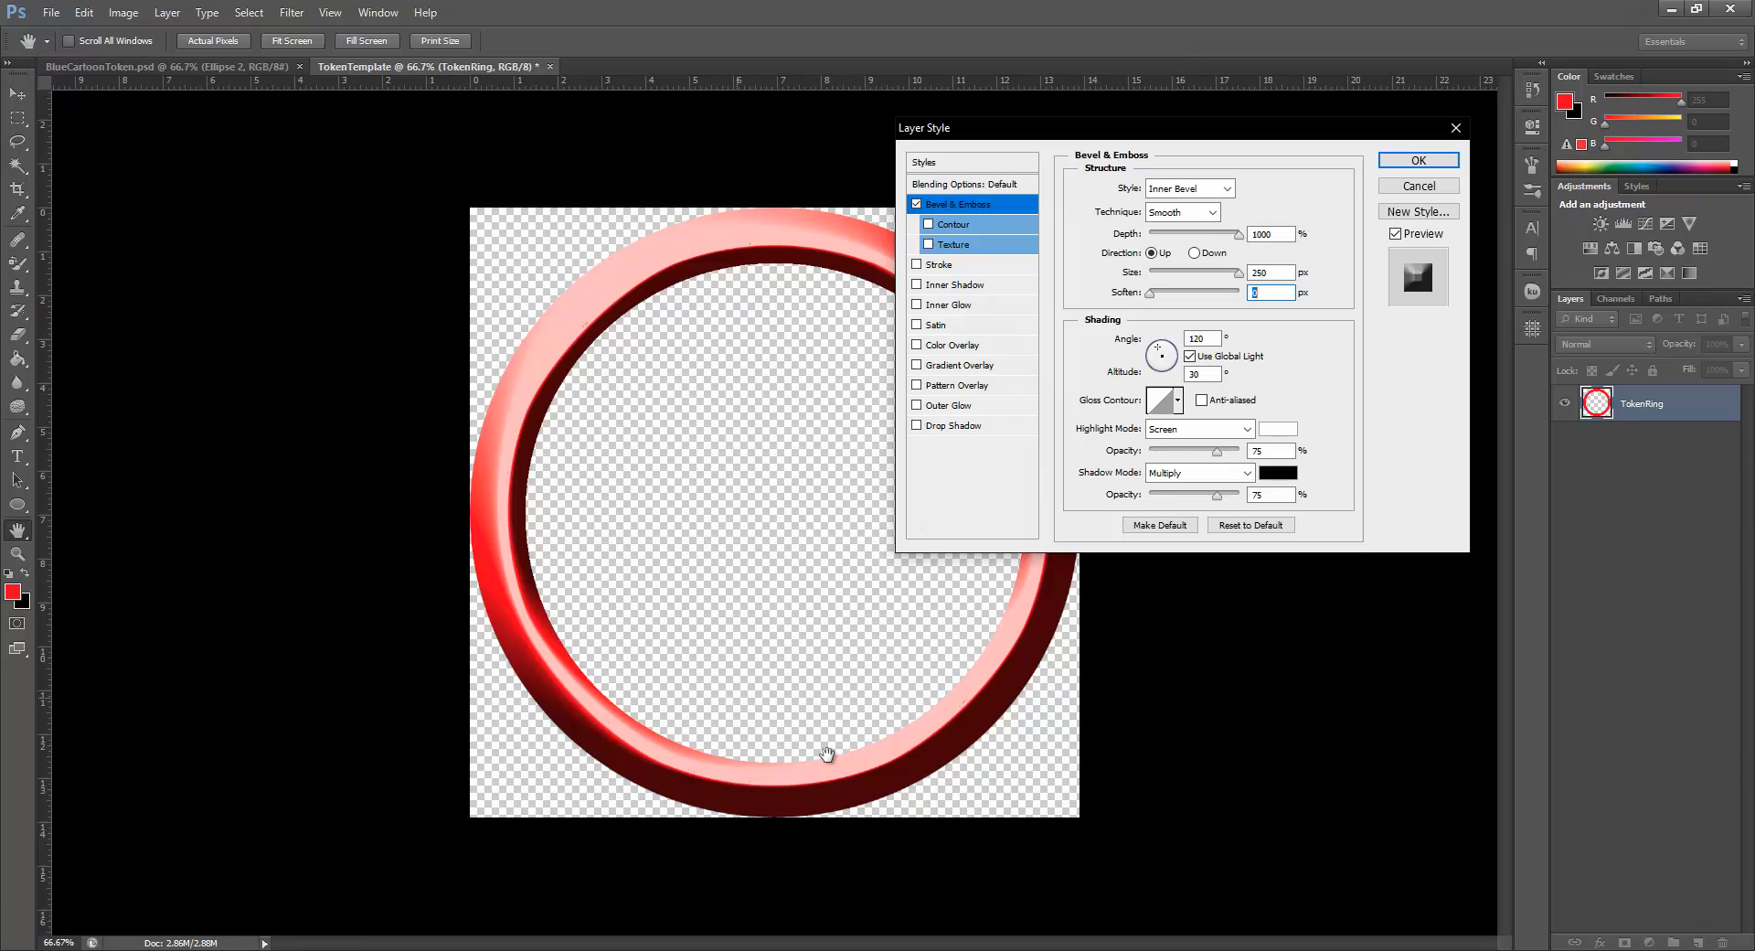
# Set the bevel's shadow color to dark red #550000, keeping the whole ring in view
pyautogui.moveTo(1167, 137); pyautogui.dragTo(1518, 161)
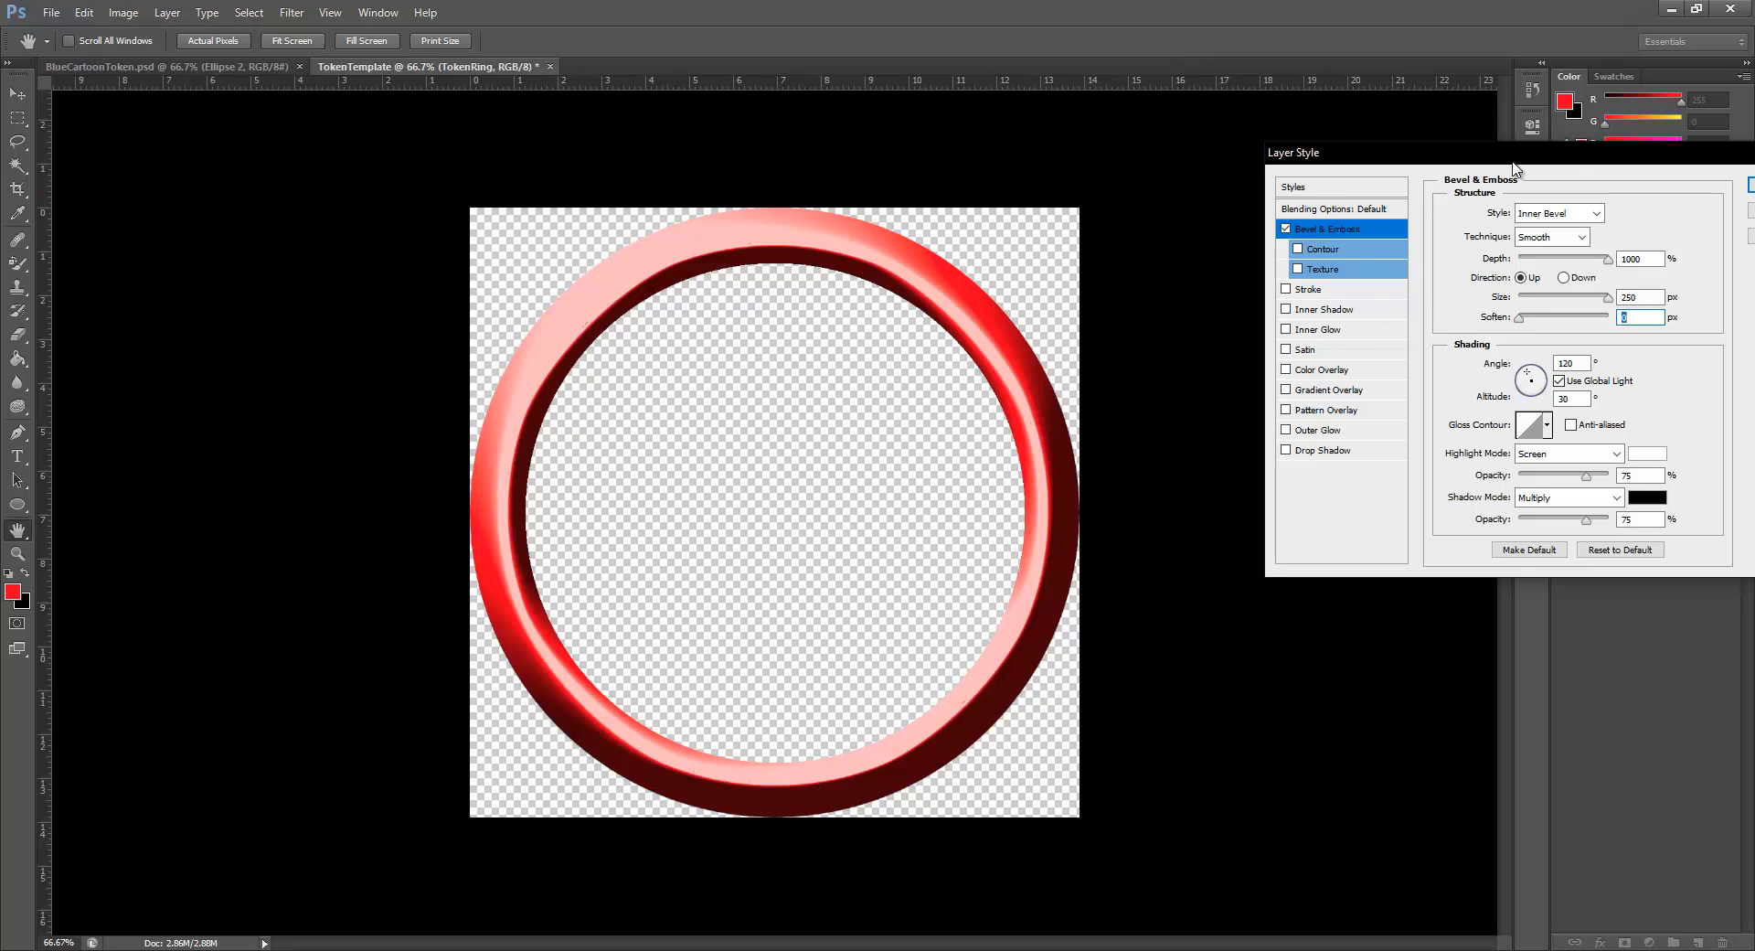
pyautogui.moveTo(1524, 163); pyautogui.dragTo(1445, 120)
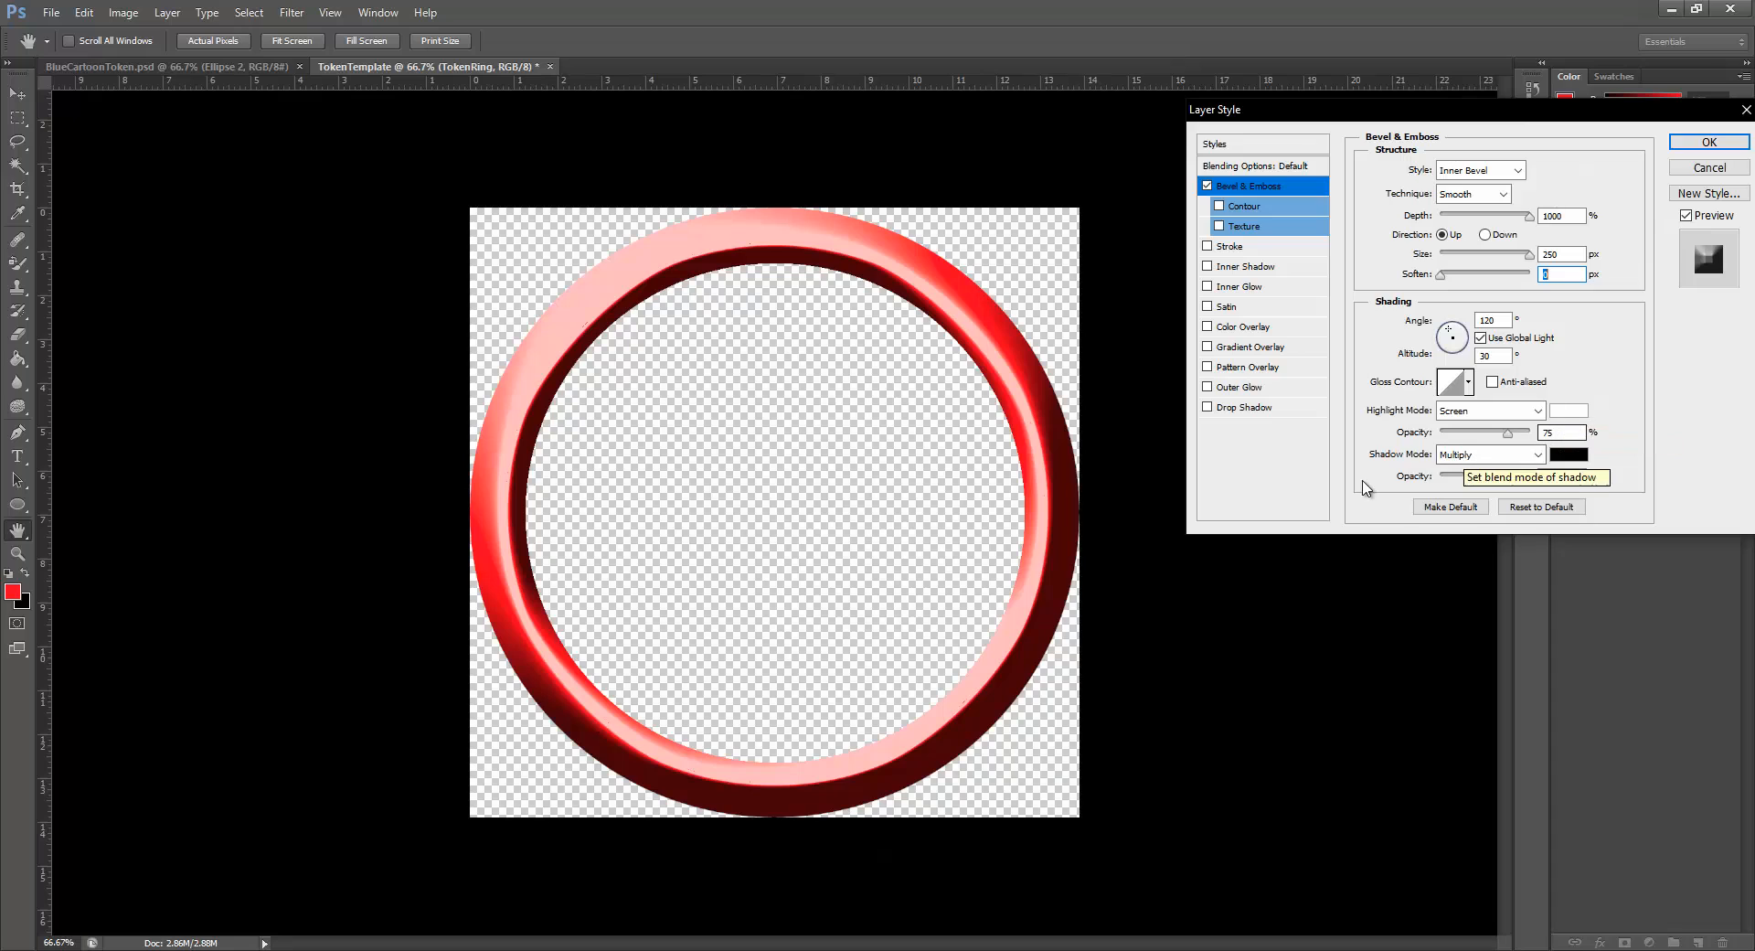
pyautogui.click(1569, 455)
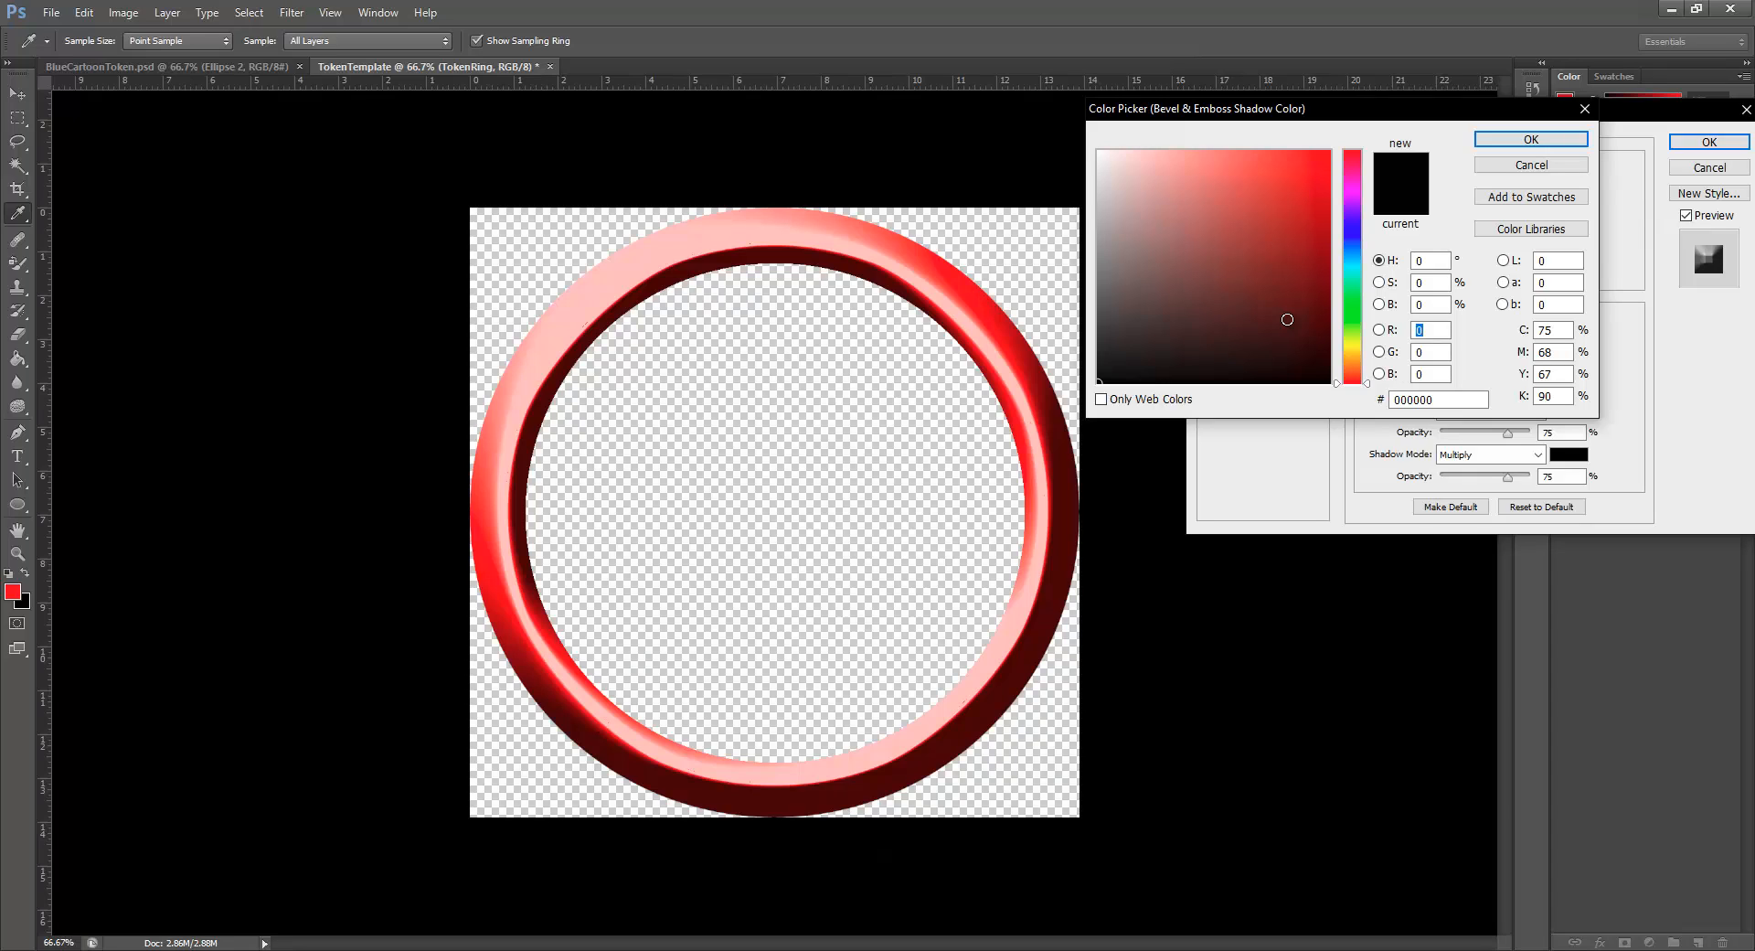
pyautogui.moveTo(1357, 363); pyautogui.dragTo(1362, 398)
pyautogui.write('113')
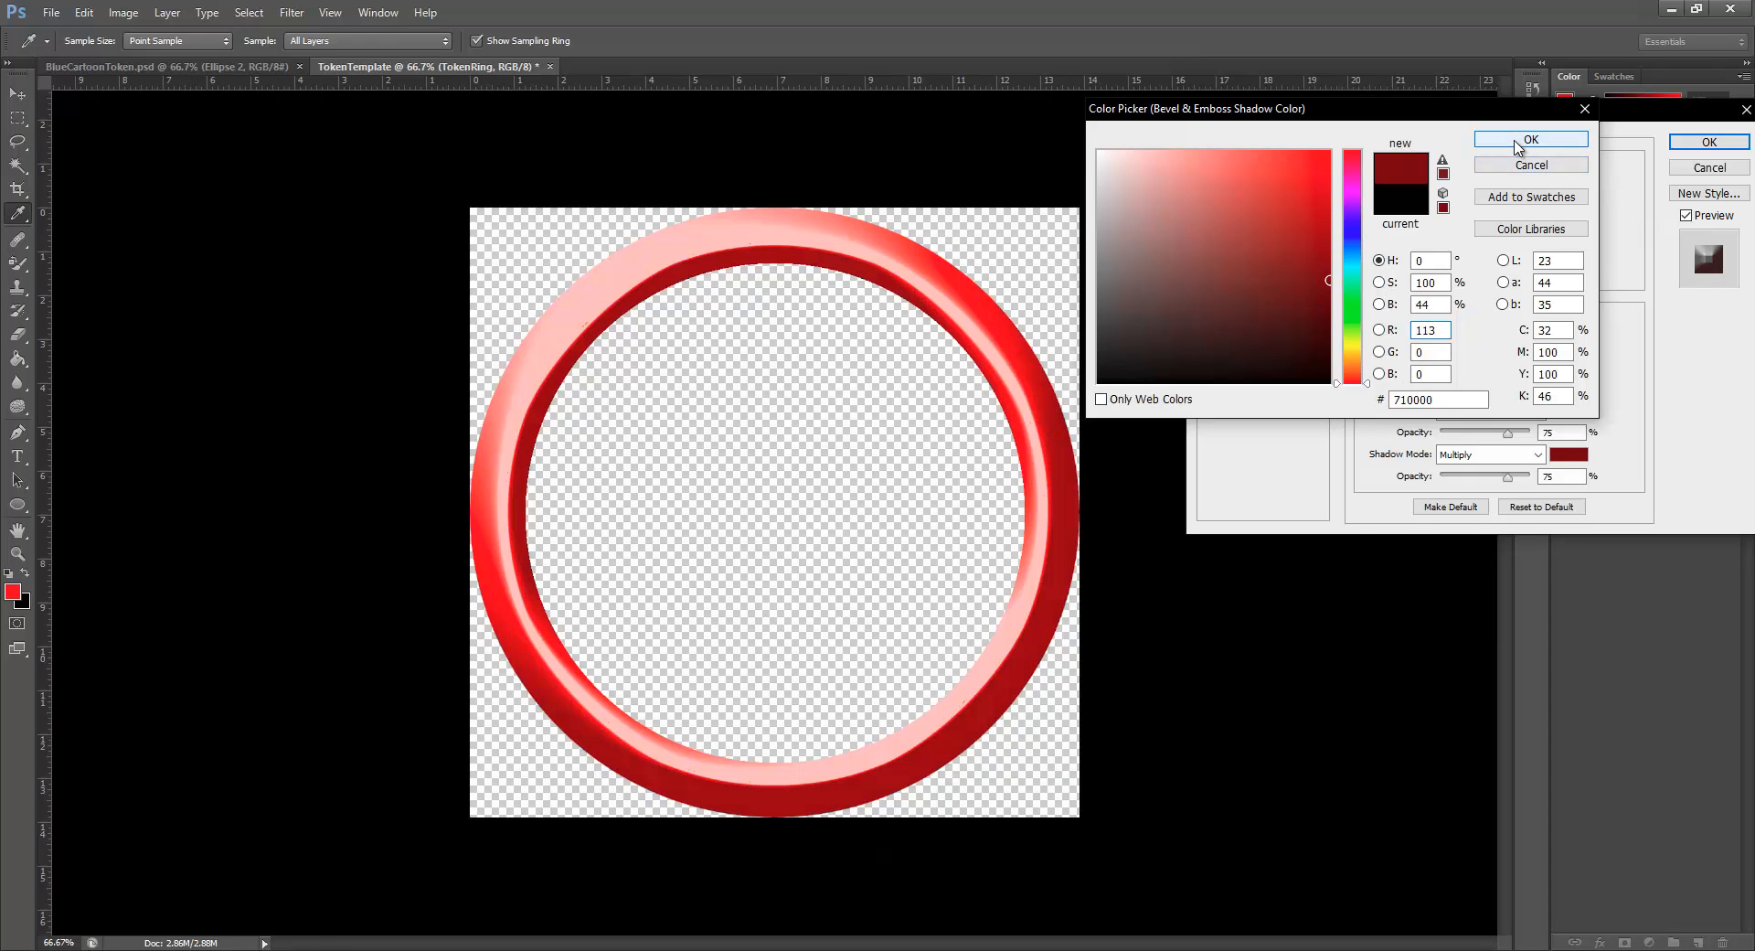
pyautogui.moveTo(1329, 301); pyautogui.dragTo(1332, 306)
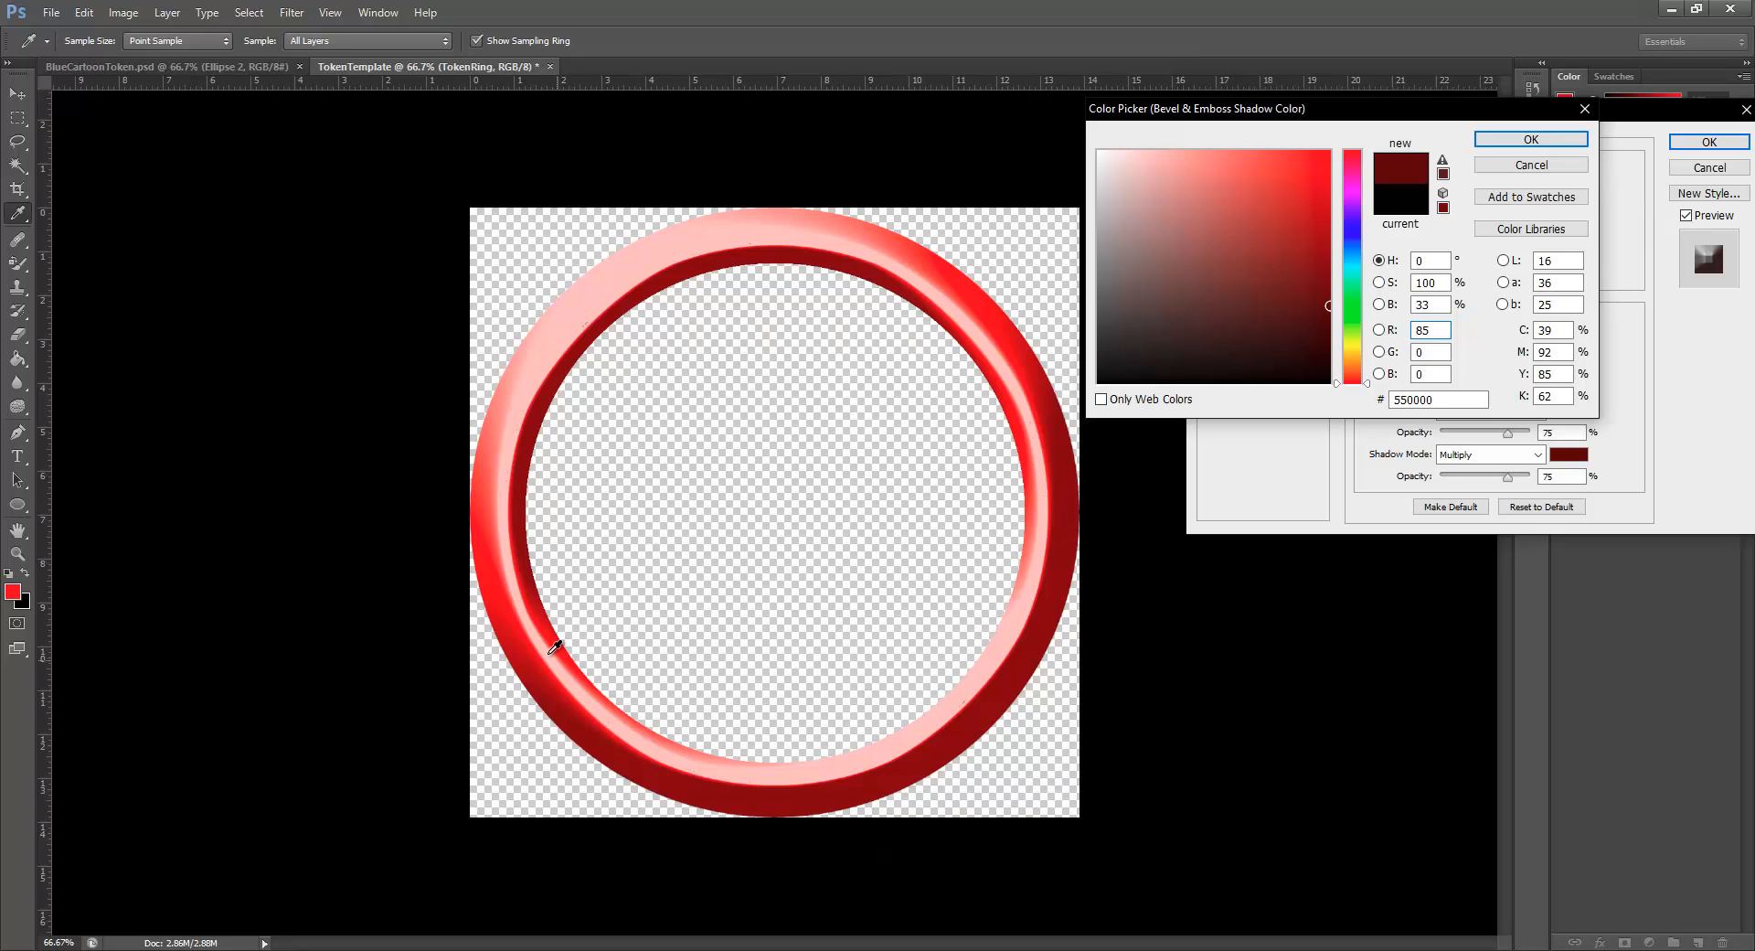
pyautogui.click(1531, 139)
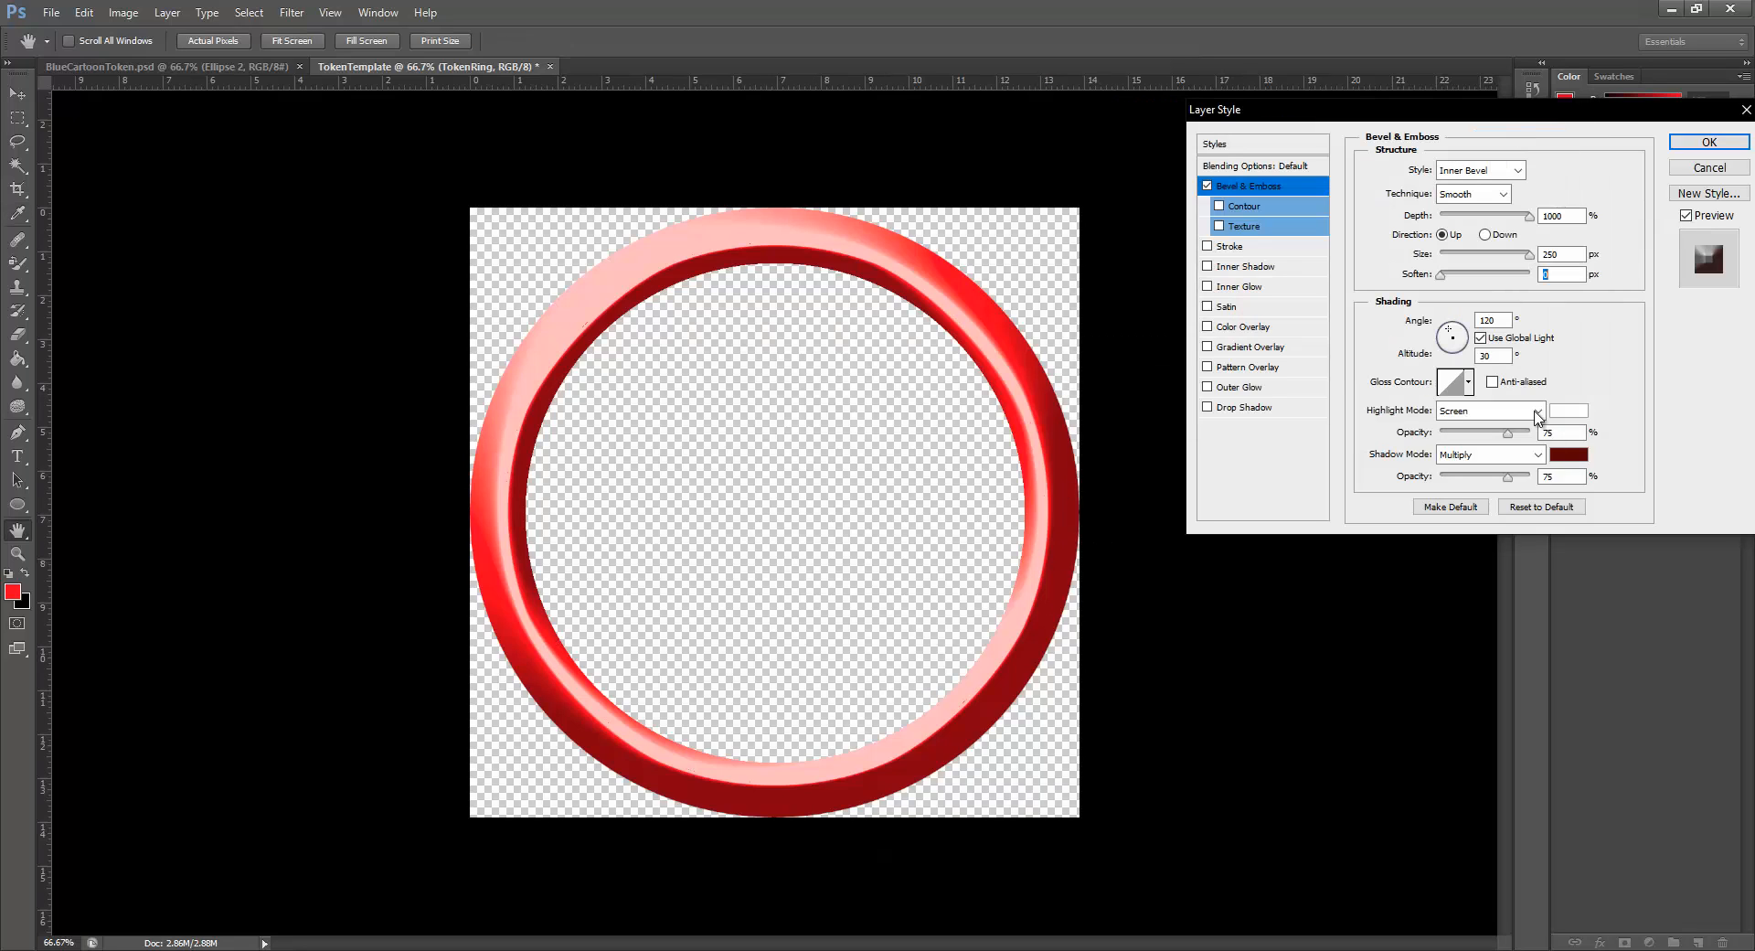
# Try orange and pink tones for the bevel's highlight color and set it to #af225b
pyautogui.click(1568, 410)
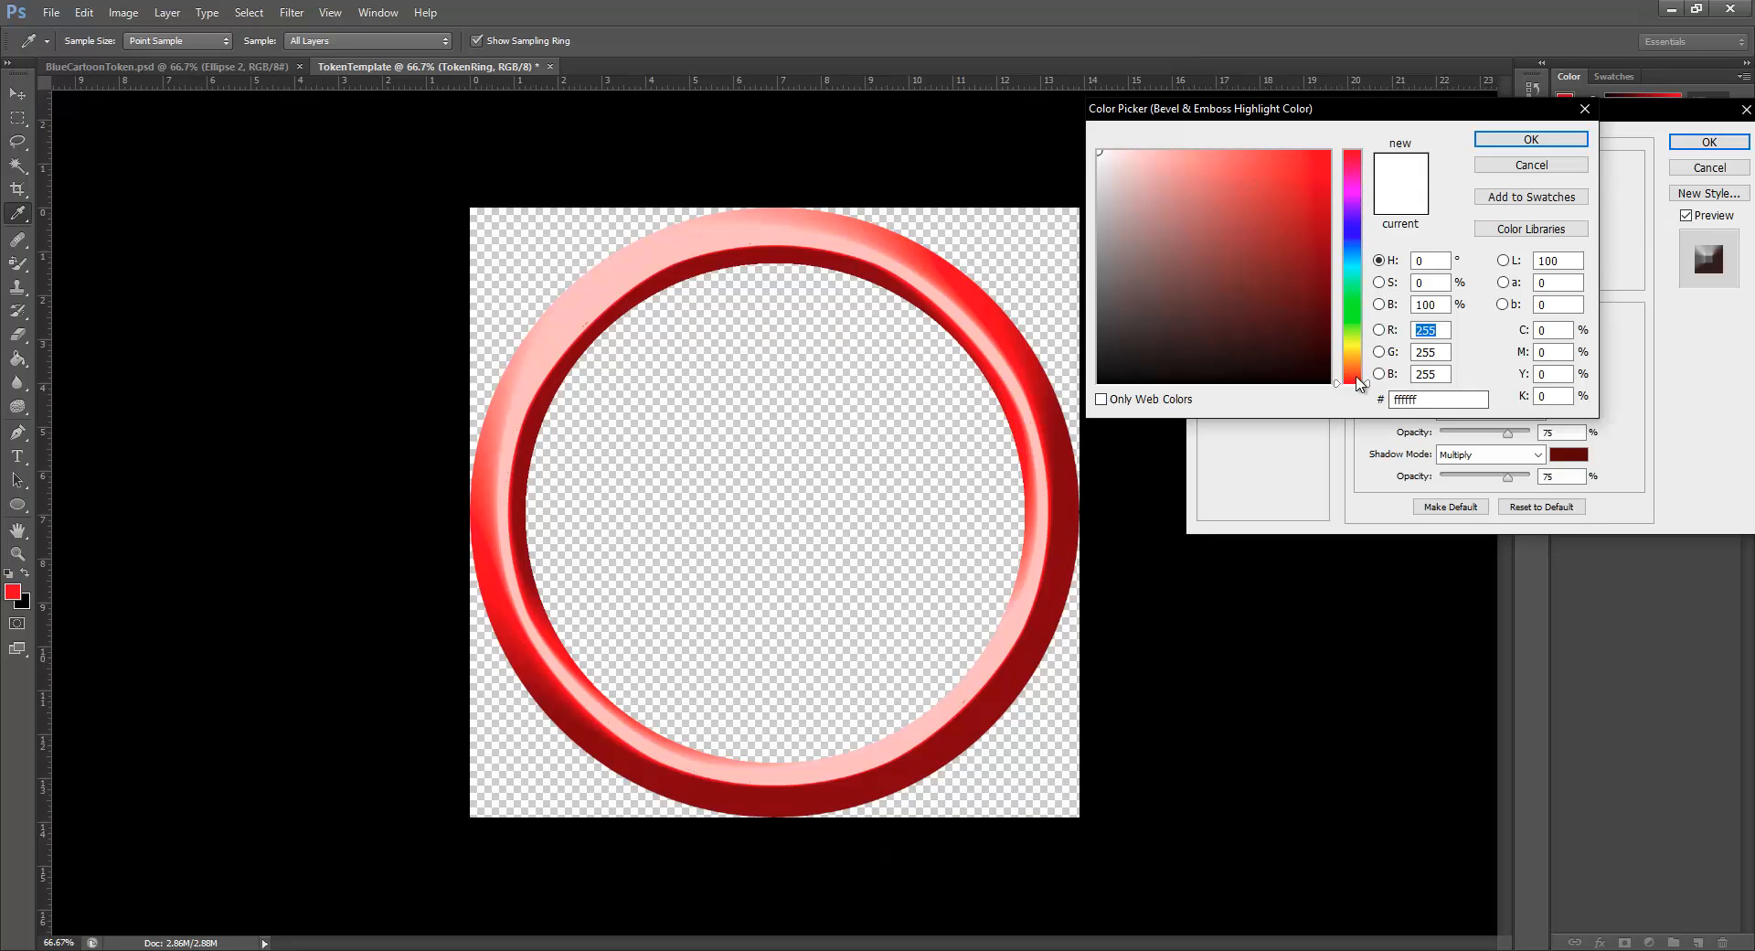
pyautogui.click(1353, 358)
pyautogui.moveTo(1354, 363); pyautogui.dragTo(1358, 369)
pyautogui.moveTo(1326, 298); pyautogui.dragTo(1312, 295)
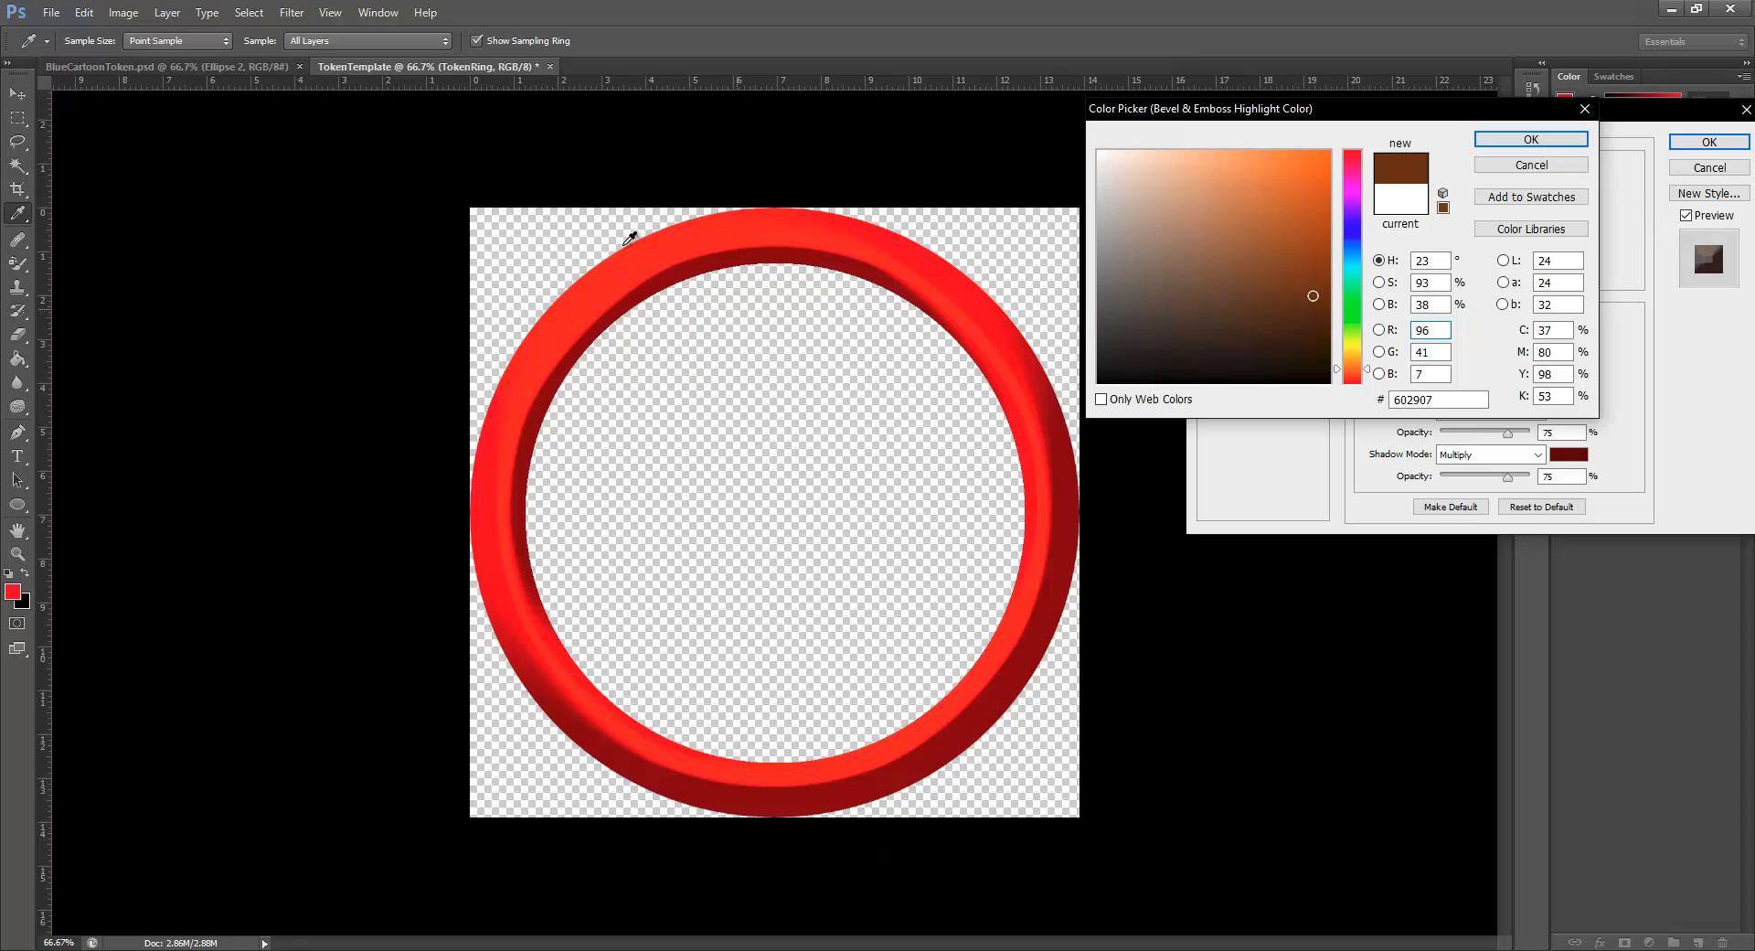
pyautogui.click(1319, 258)
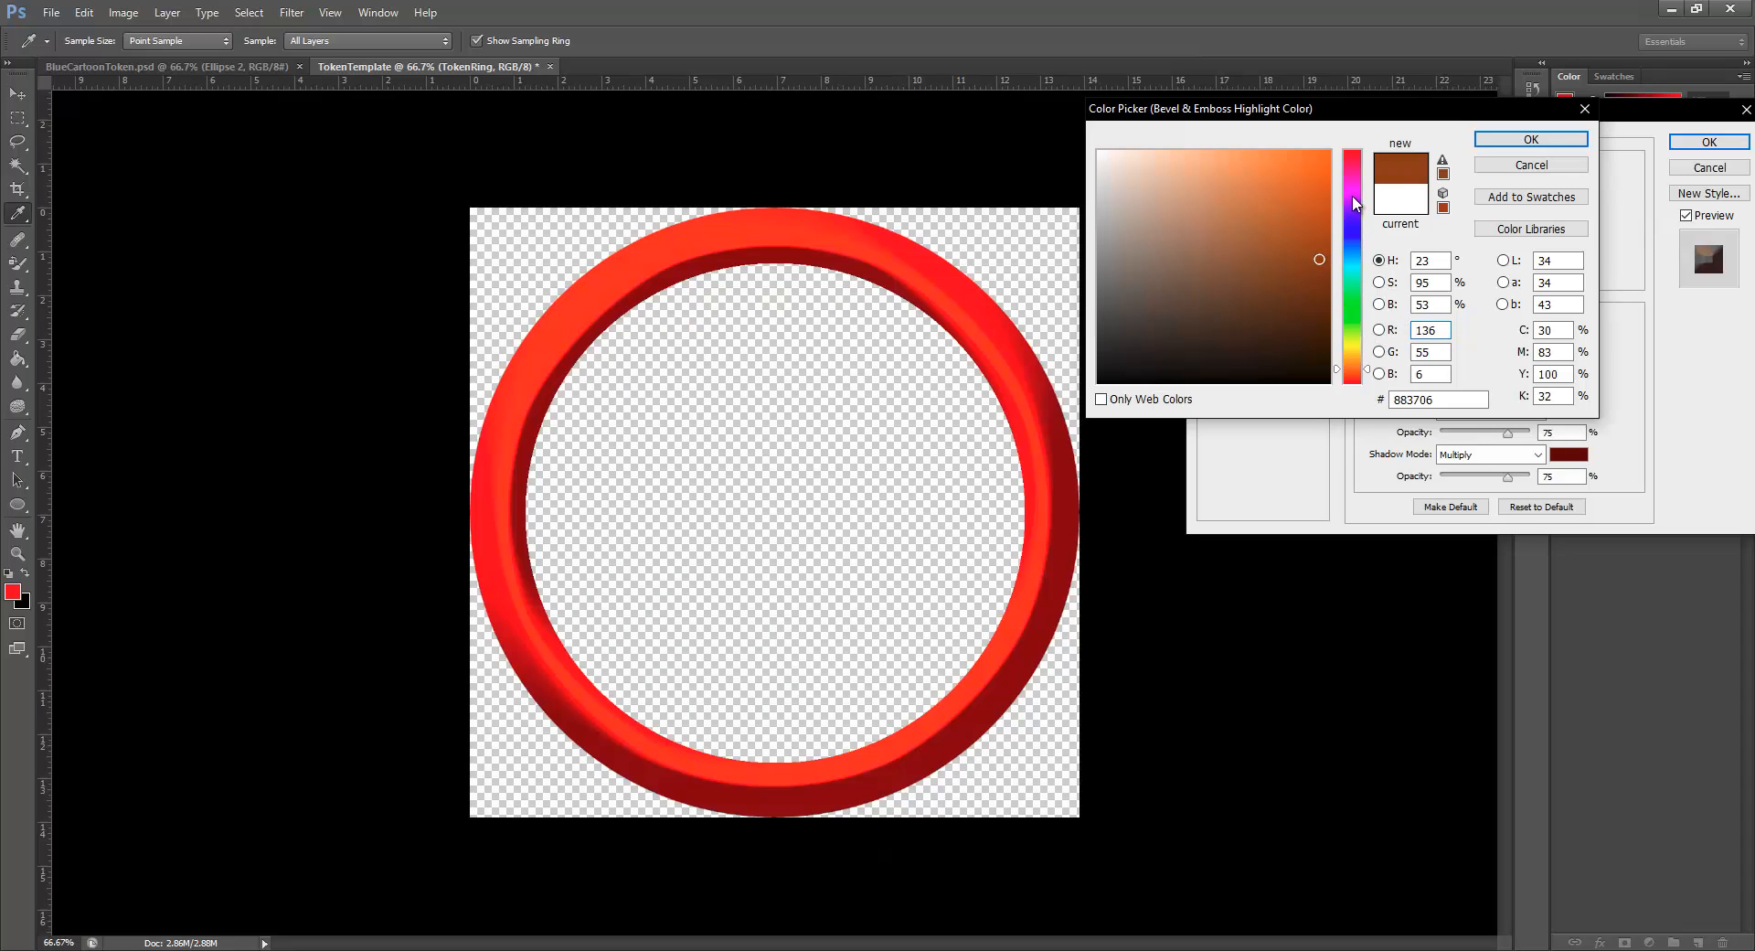
pyautogui.click(1353, 161)
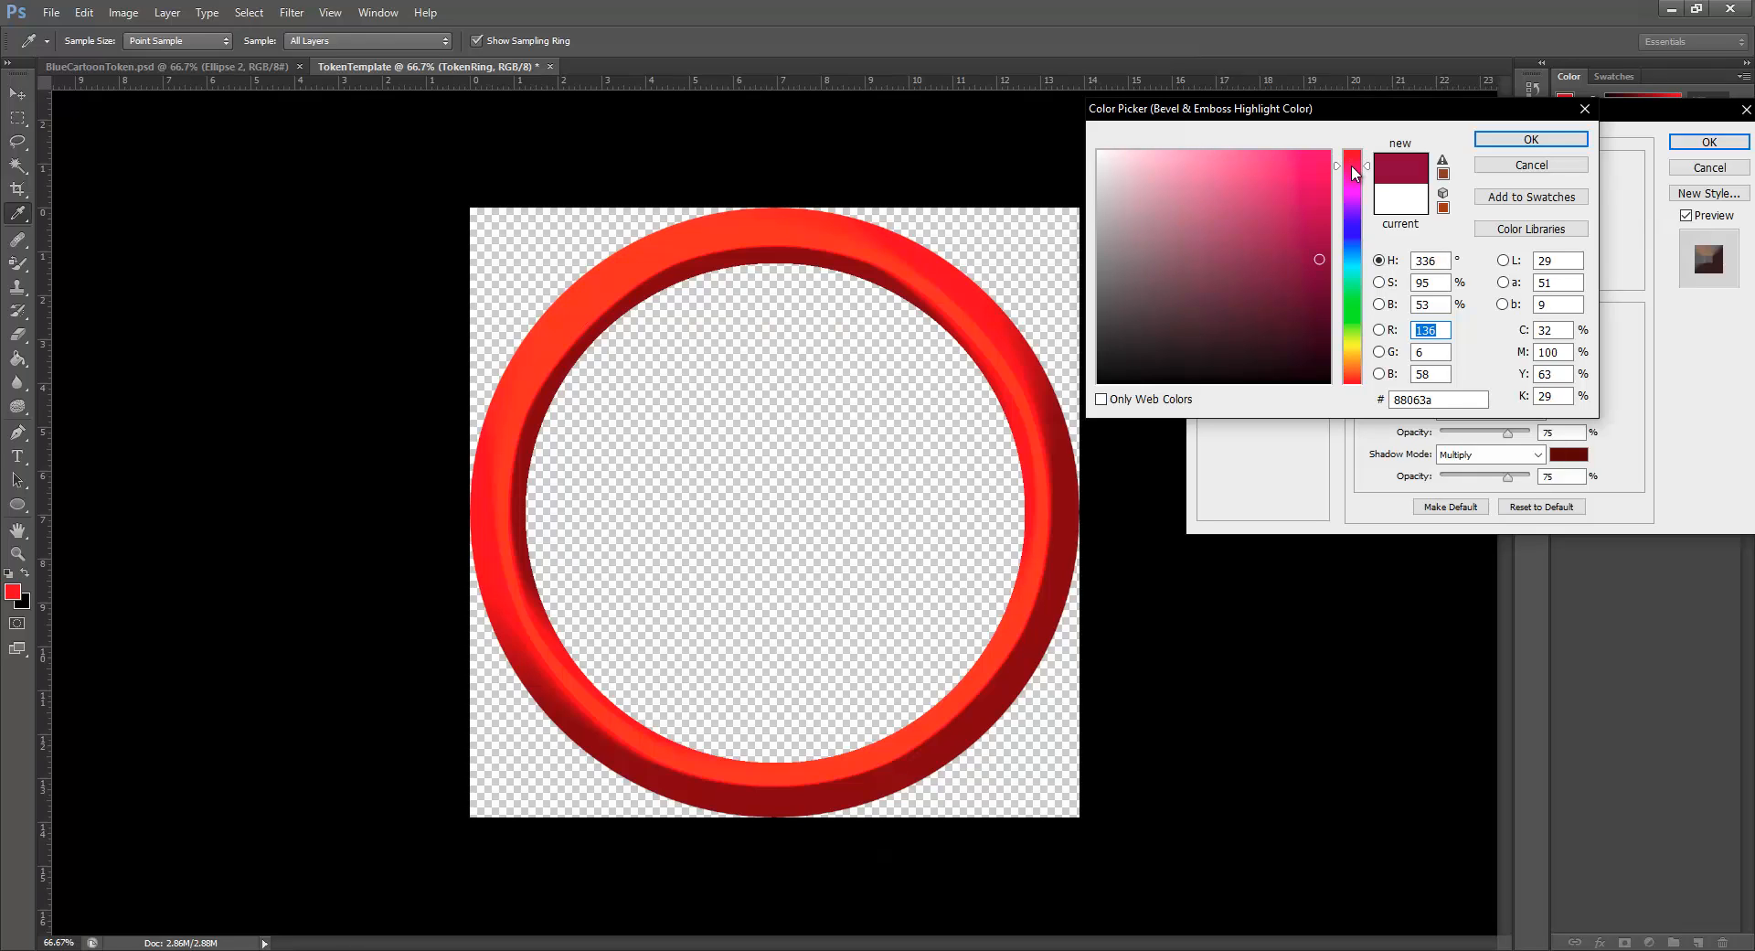
pyautogui.click(1212, 174)
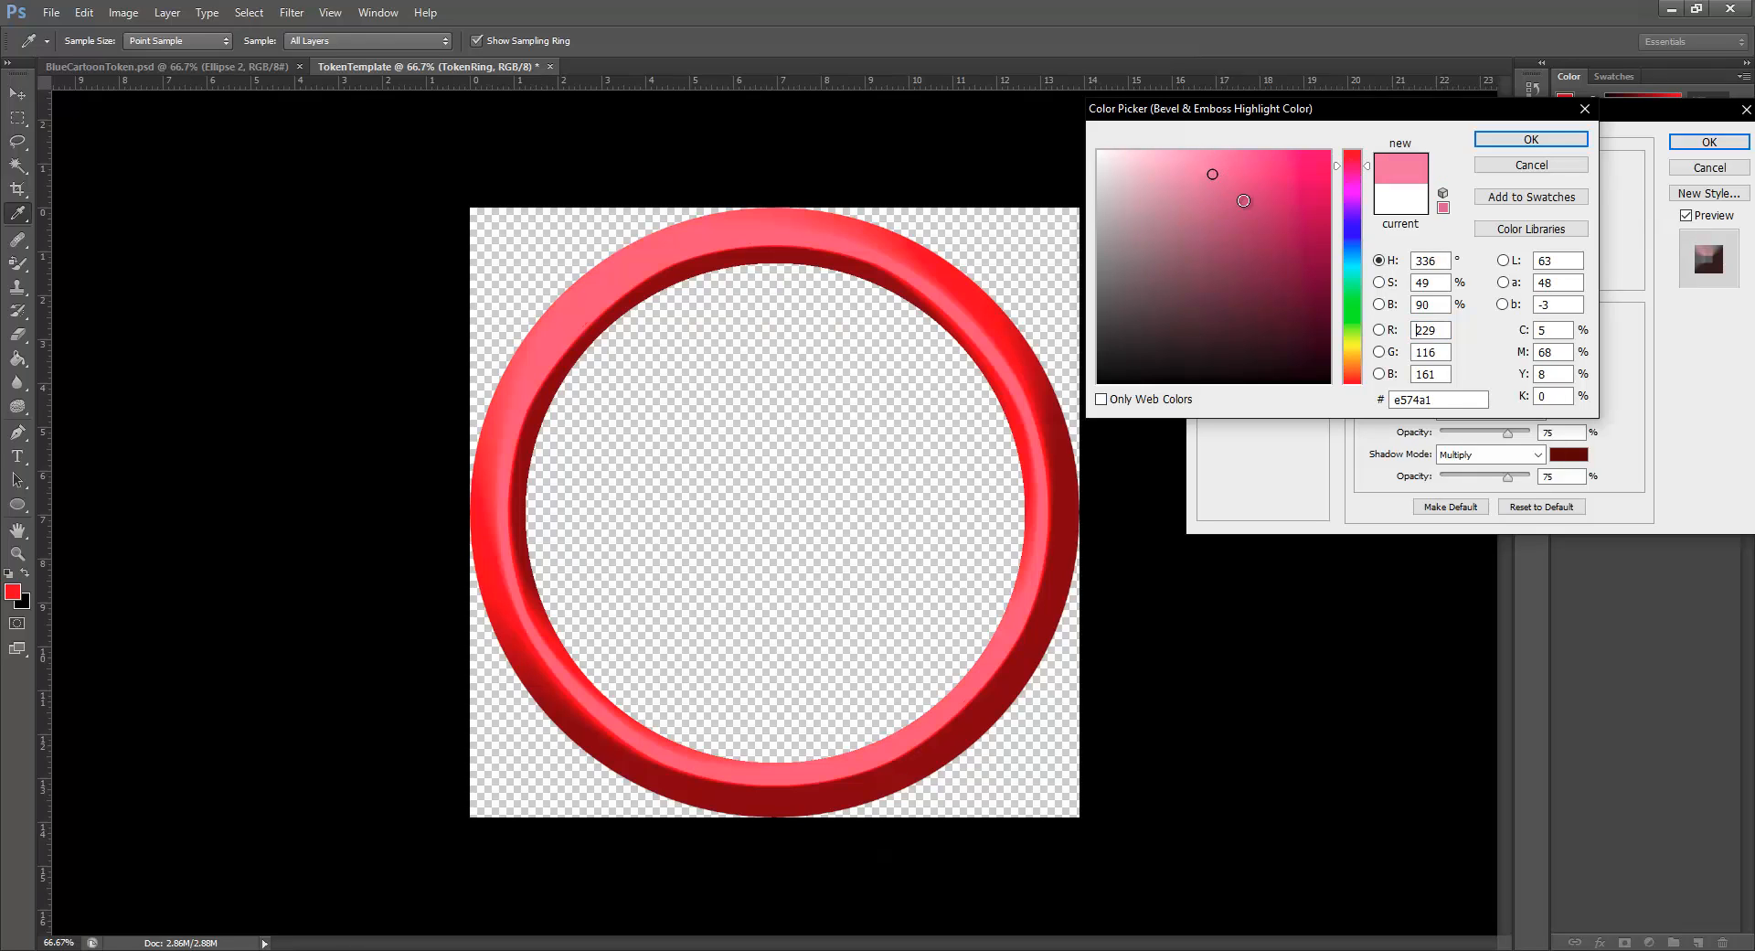
pyautogui.click(1243, 200)
pyautogui.click(1284, 223)
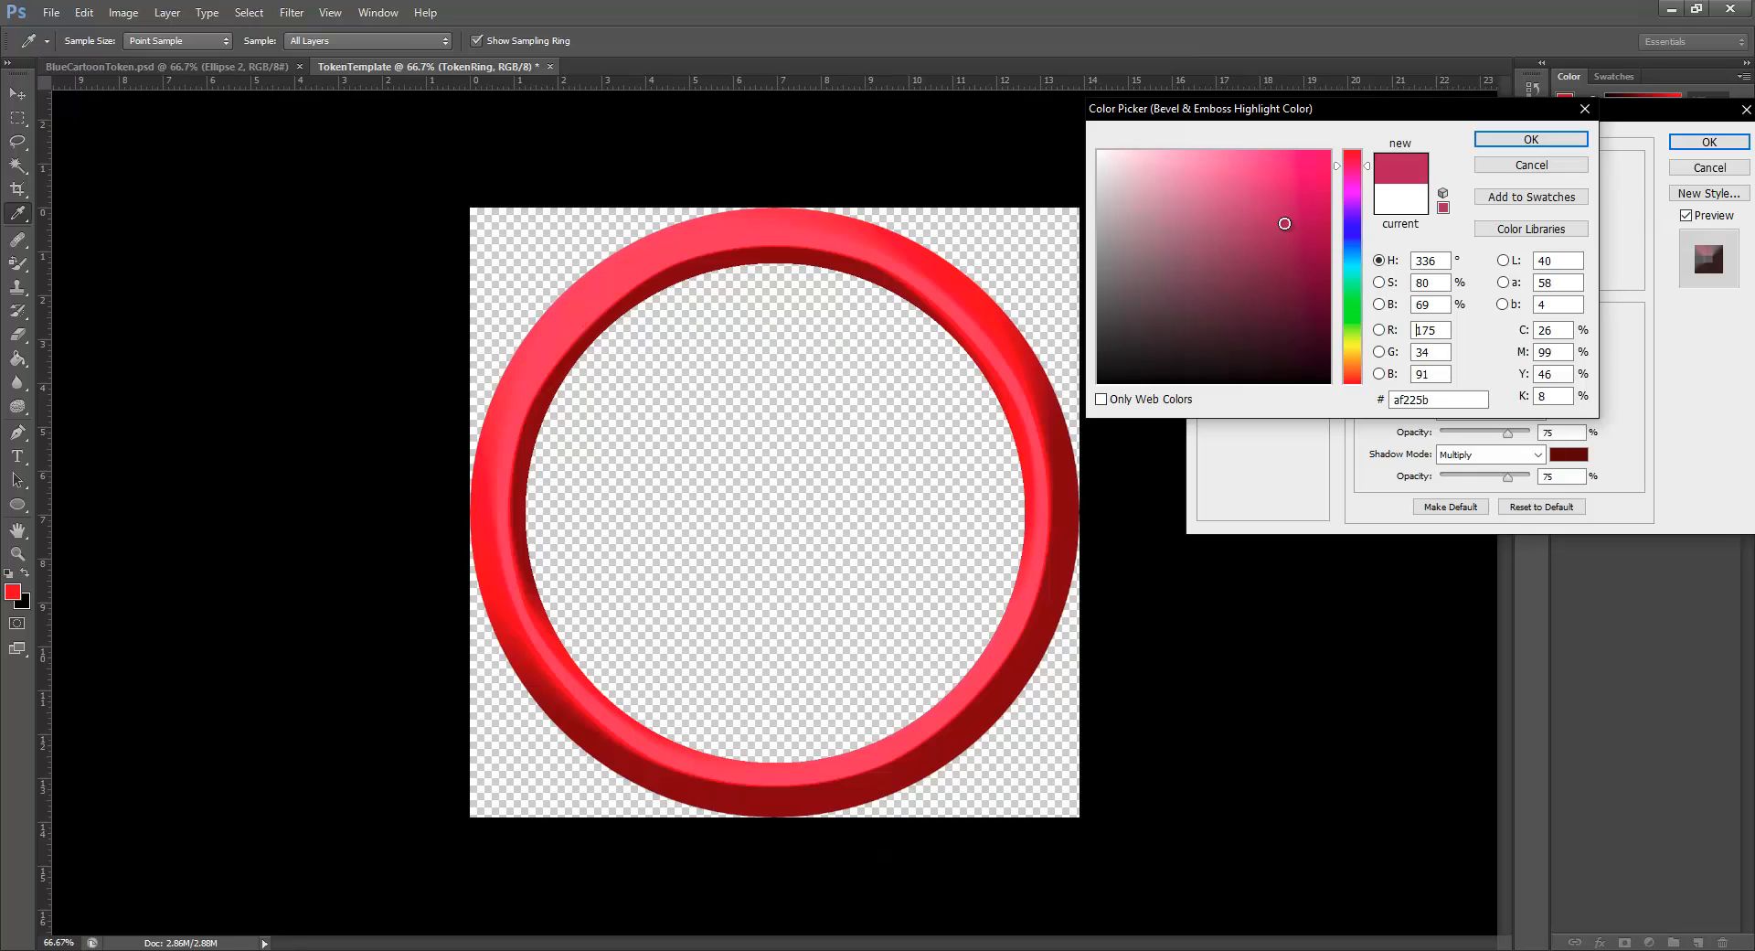
pyautogui.click(1544, 137)
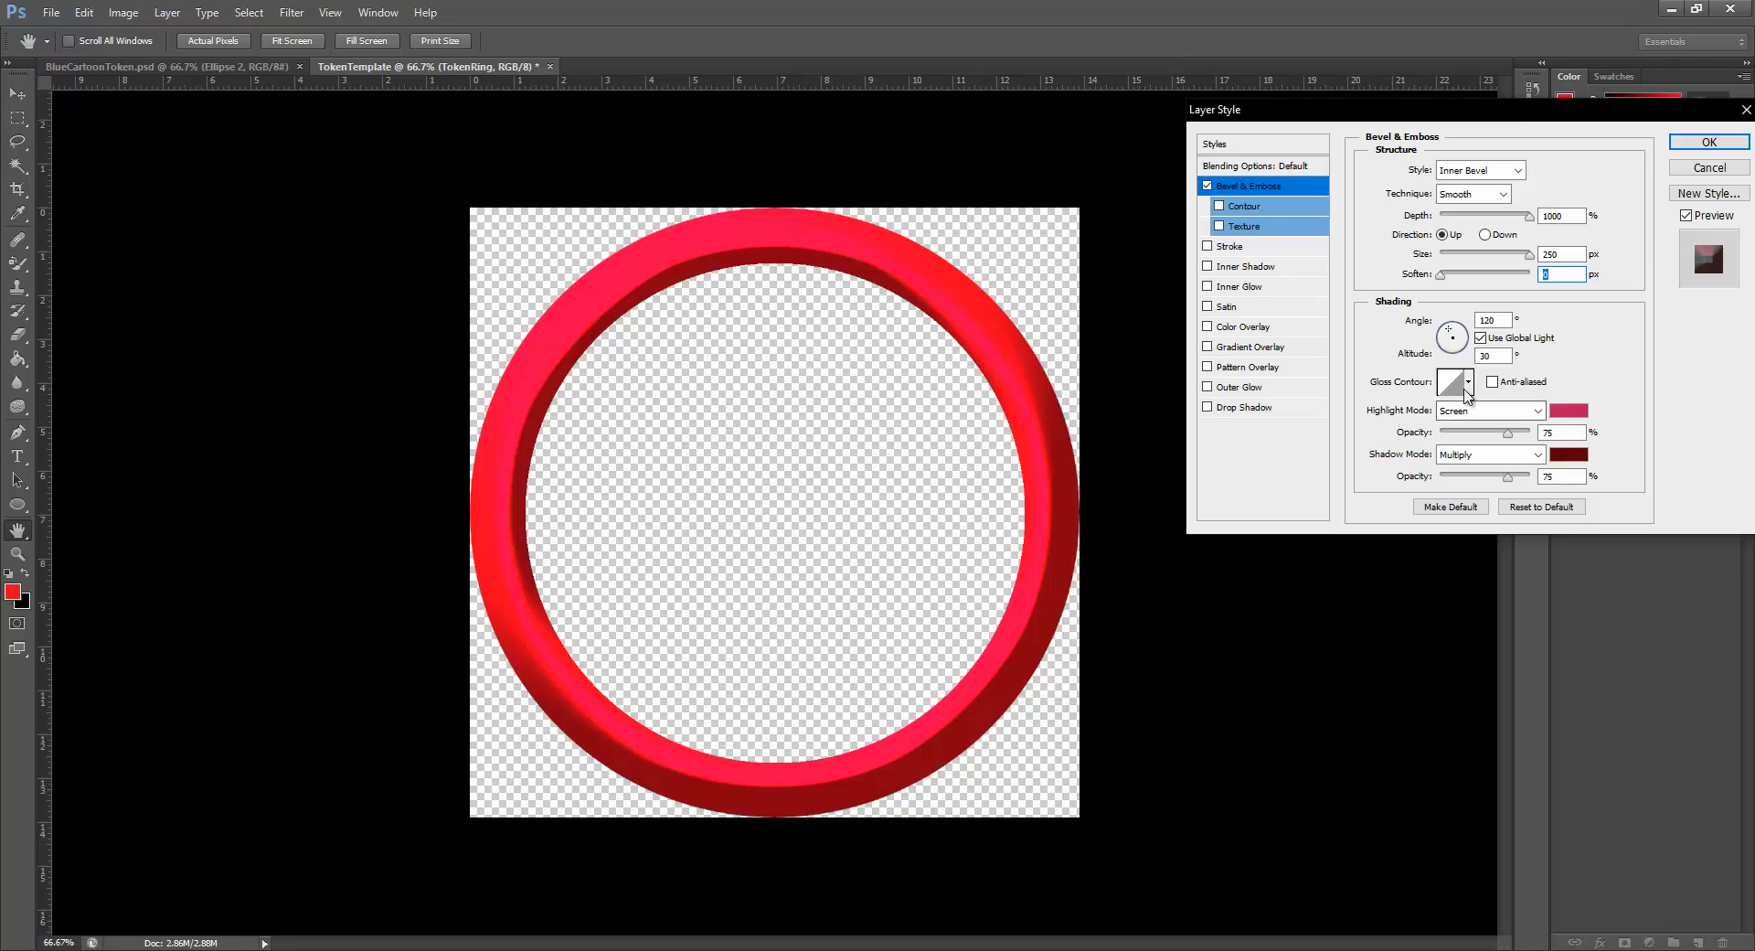
# Try several gloss contour presets for the bevel, choose the last one with two low peaks, and apply the layer style
pyautogui.click(1468, 382)
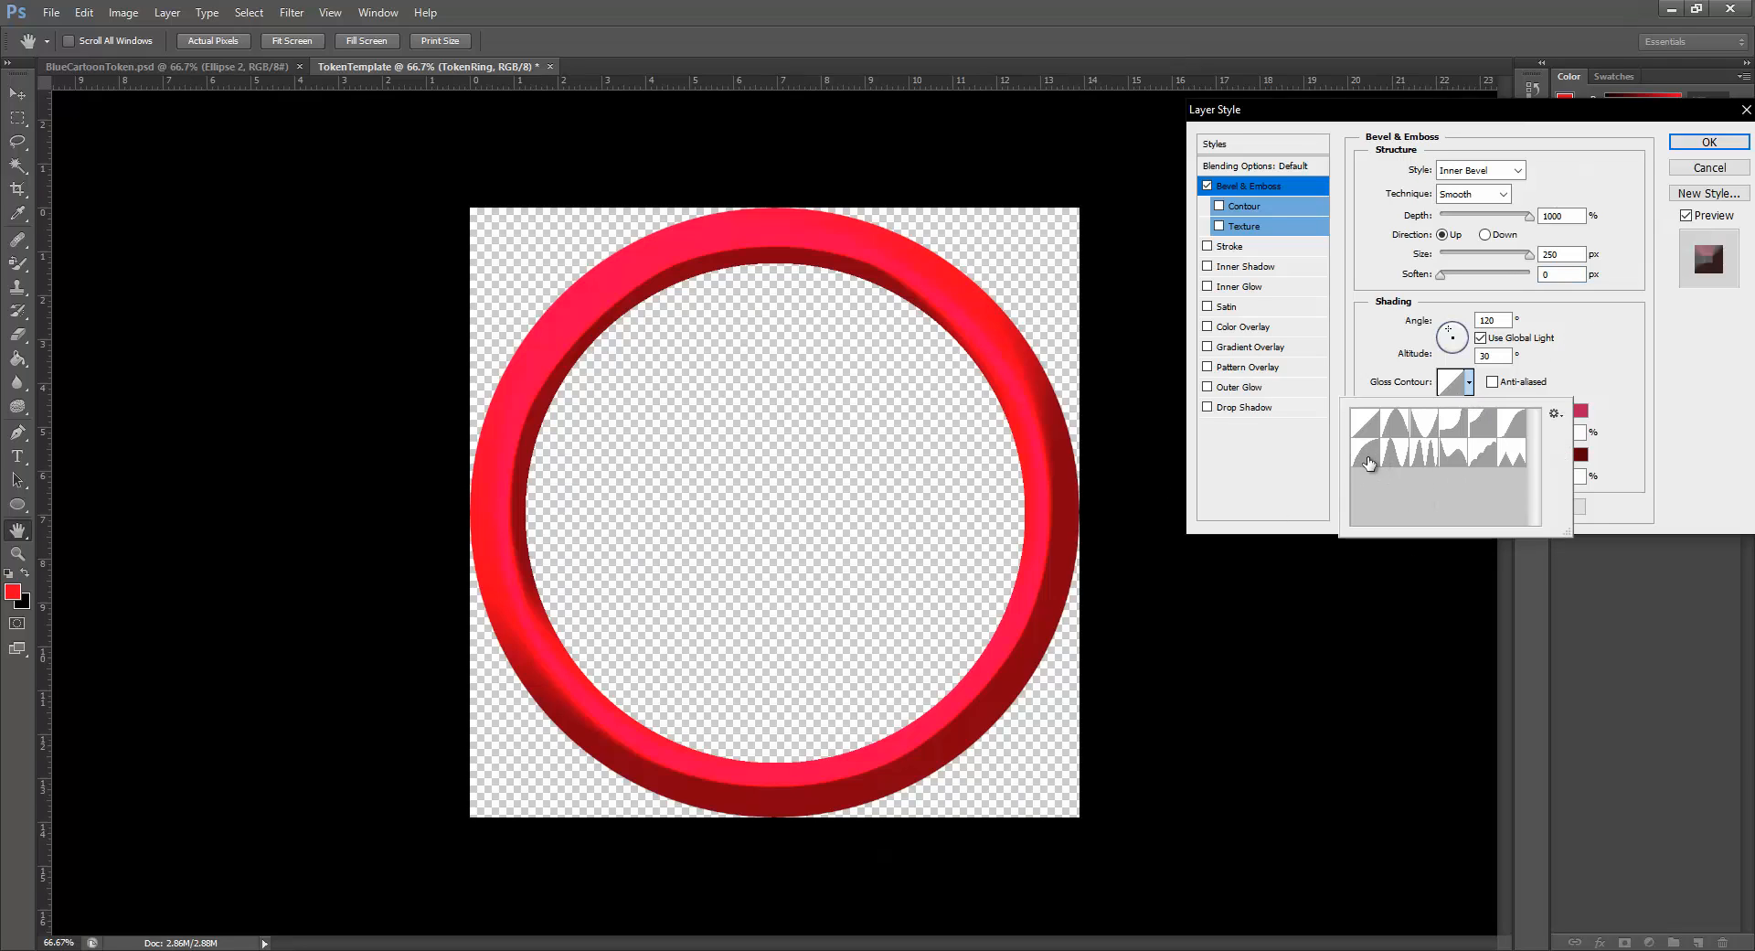
pyautogui.click(1364, 451)
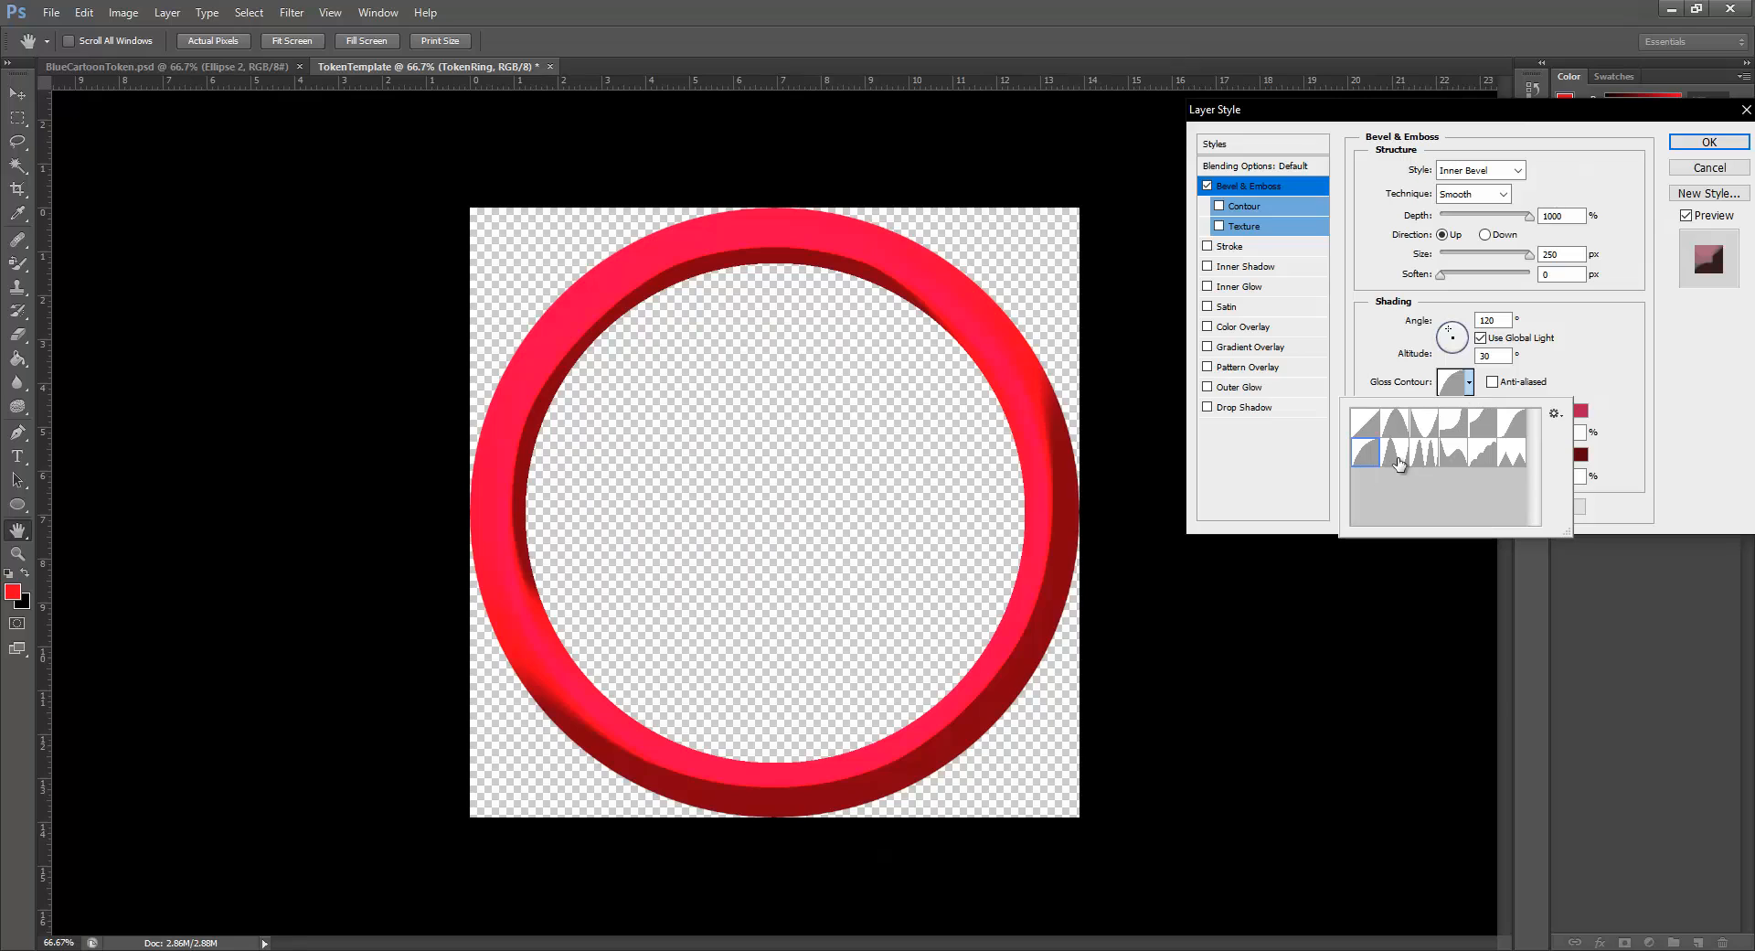
pyautogui.click(1434, 460)
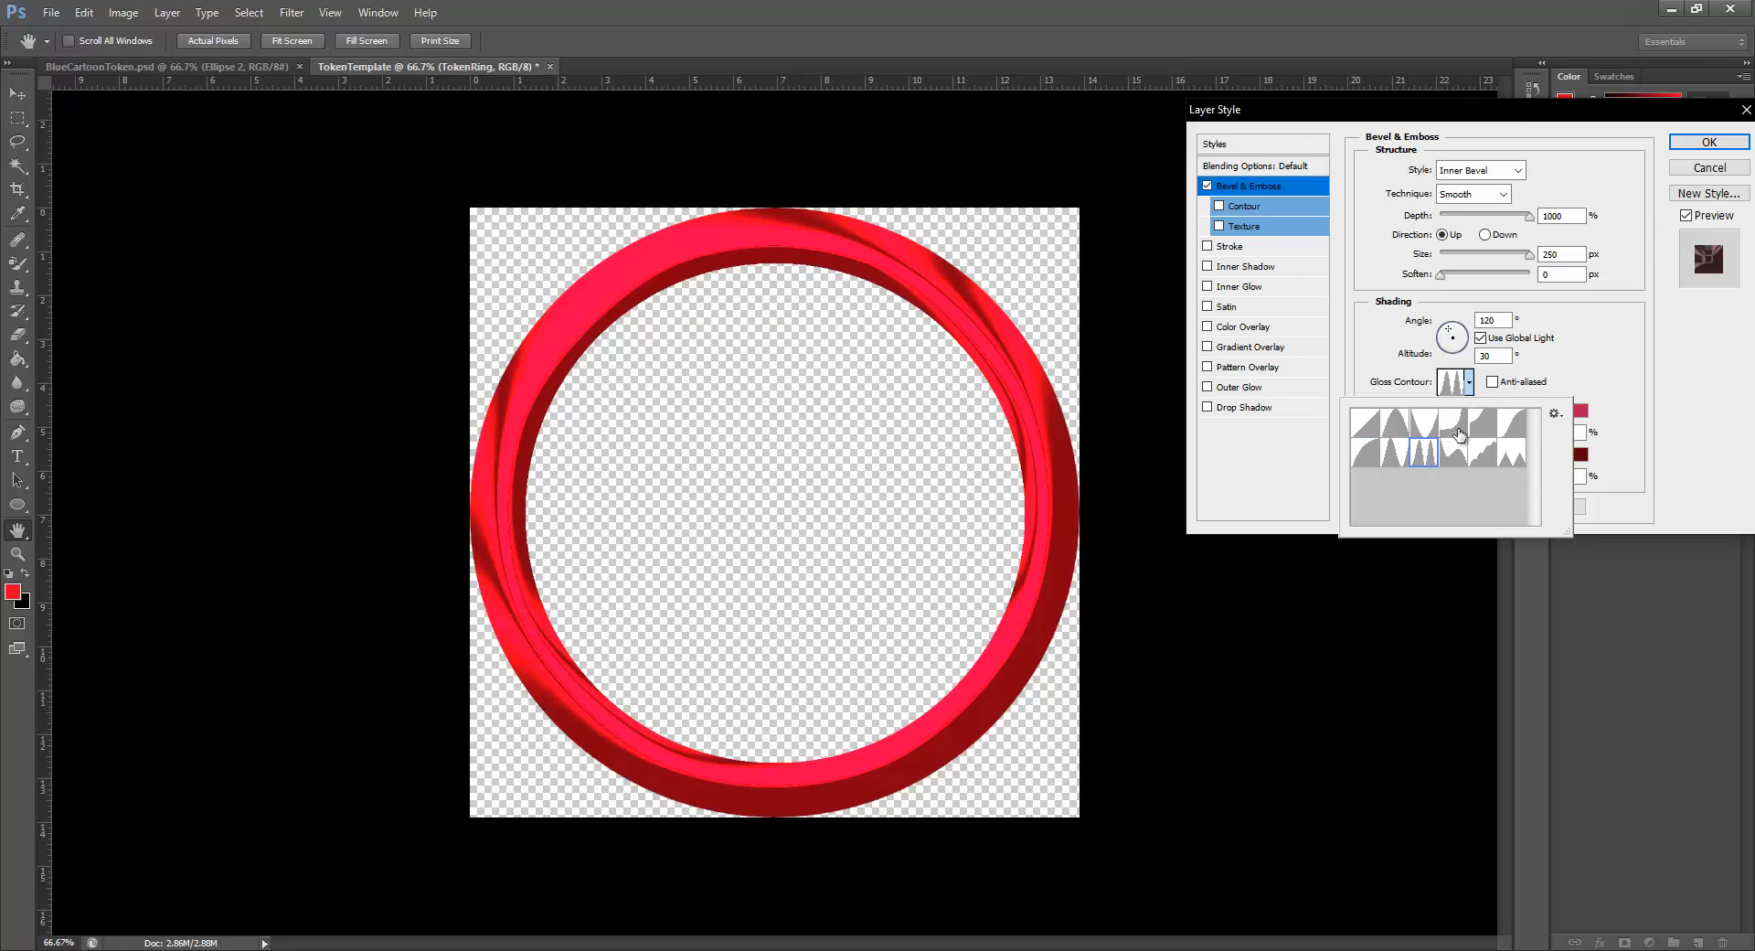
pyautogui.click(1453, 432)
pyautogui.click(1425, 429)
pyautogui.click(1461, 457)
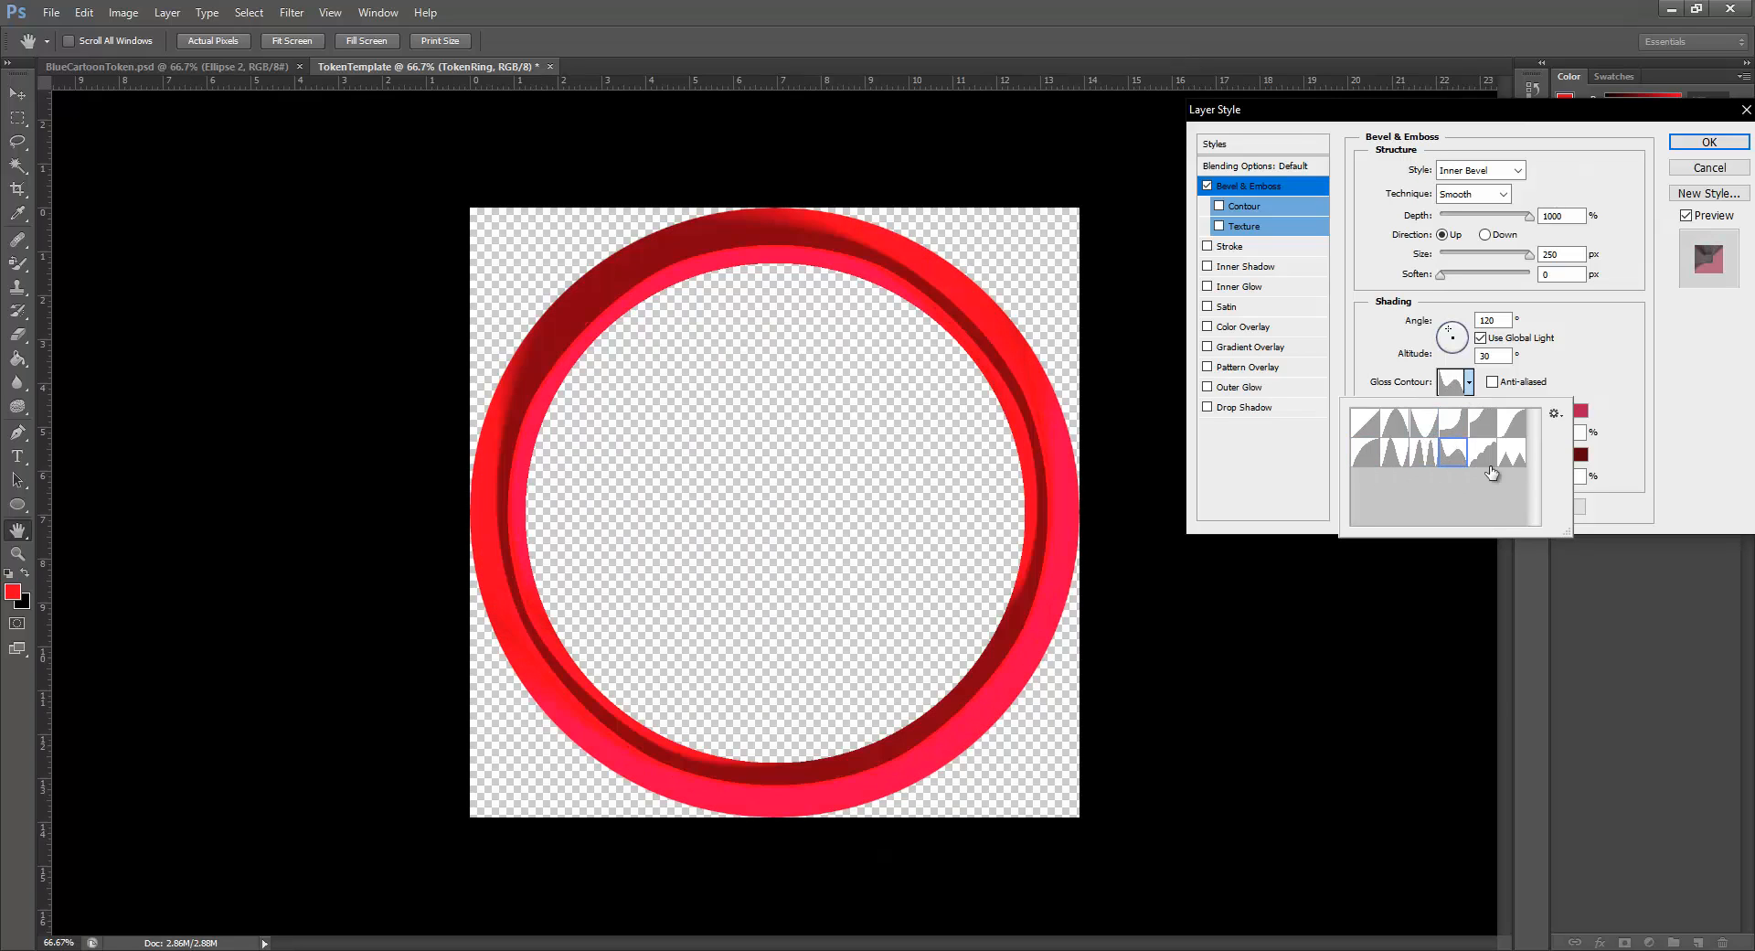
pyautogui.click(1489, 459)
pyautogui.click(1521, 459)
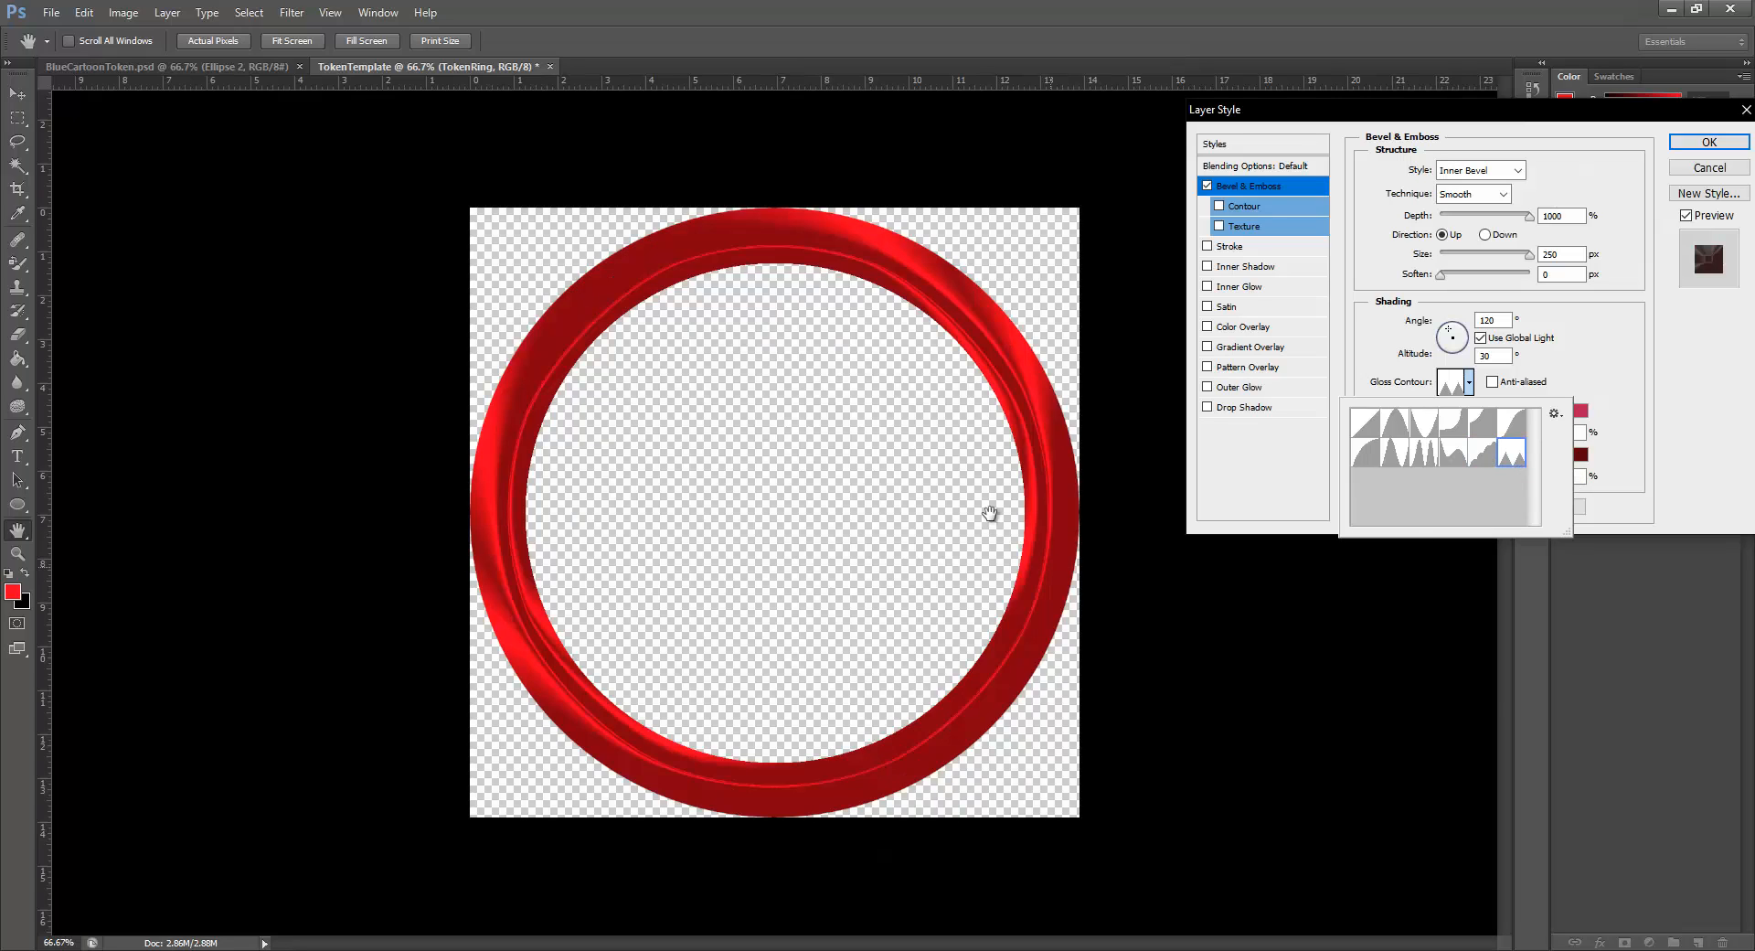
pyautogui.click(1691, 340)
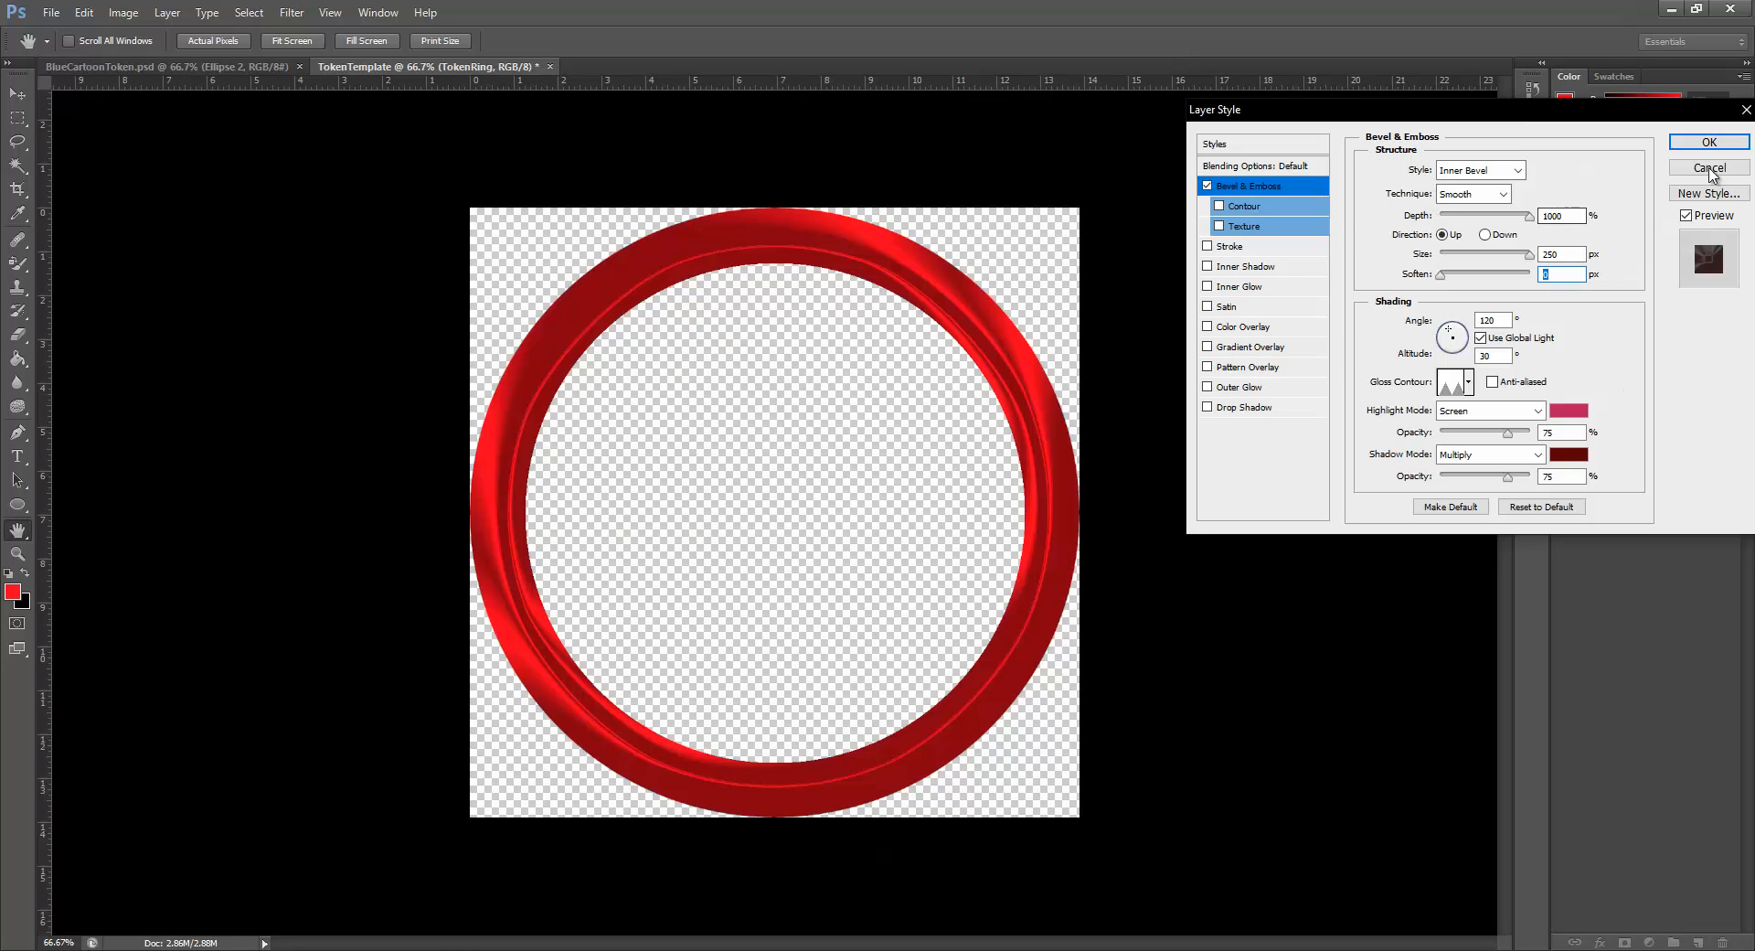
pyautogui.click(1708, 142)
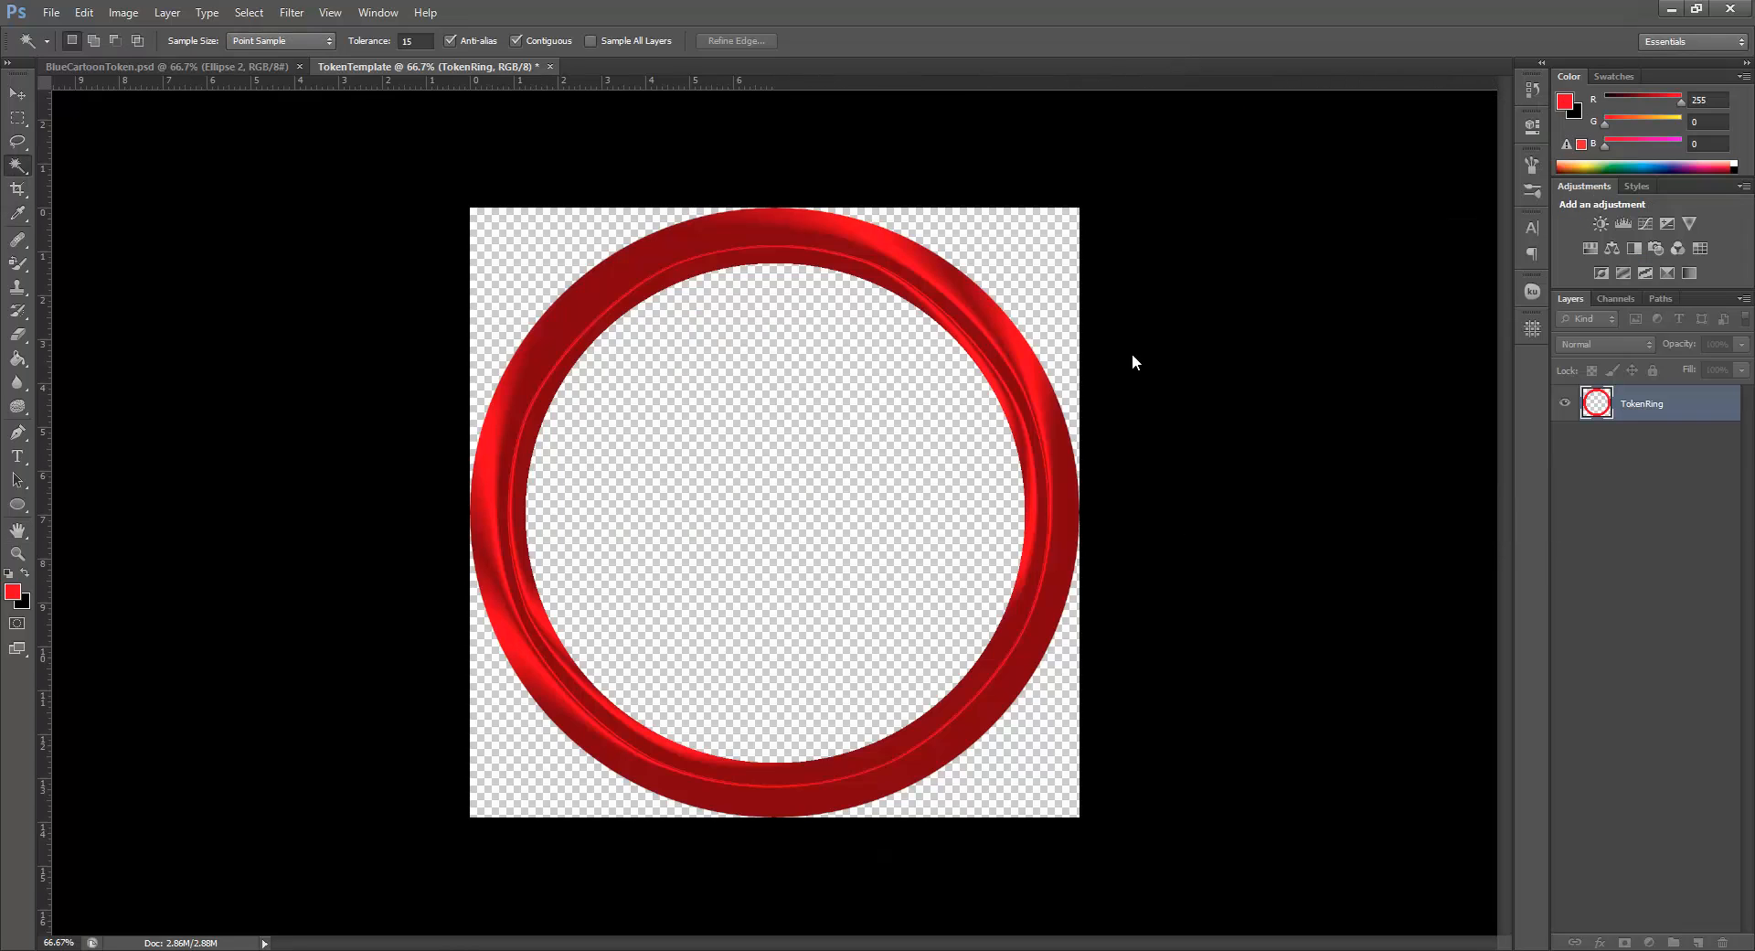
# Review the Bevel & Emboss settings in the TokenRing layer's style
pyautogui.doubleClick(1676, 409)
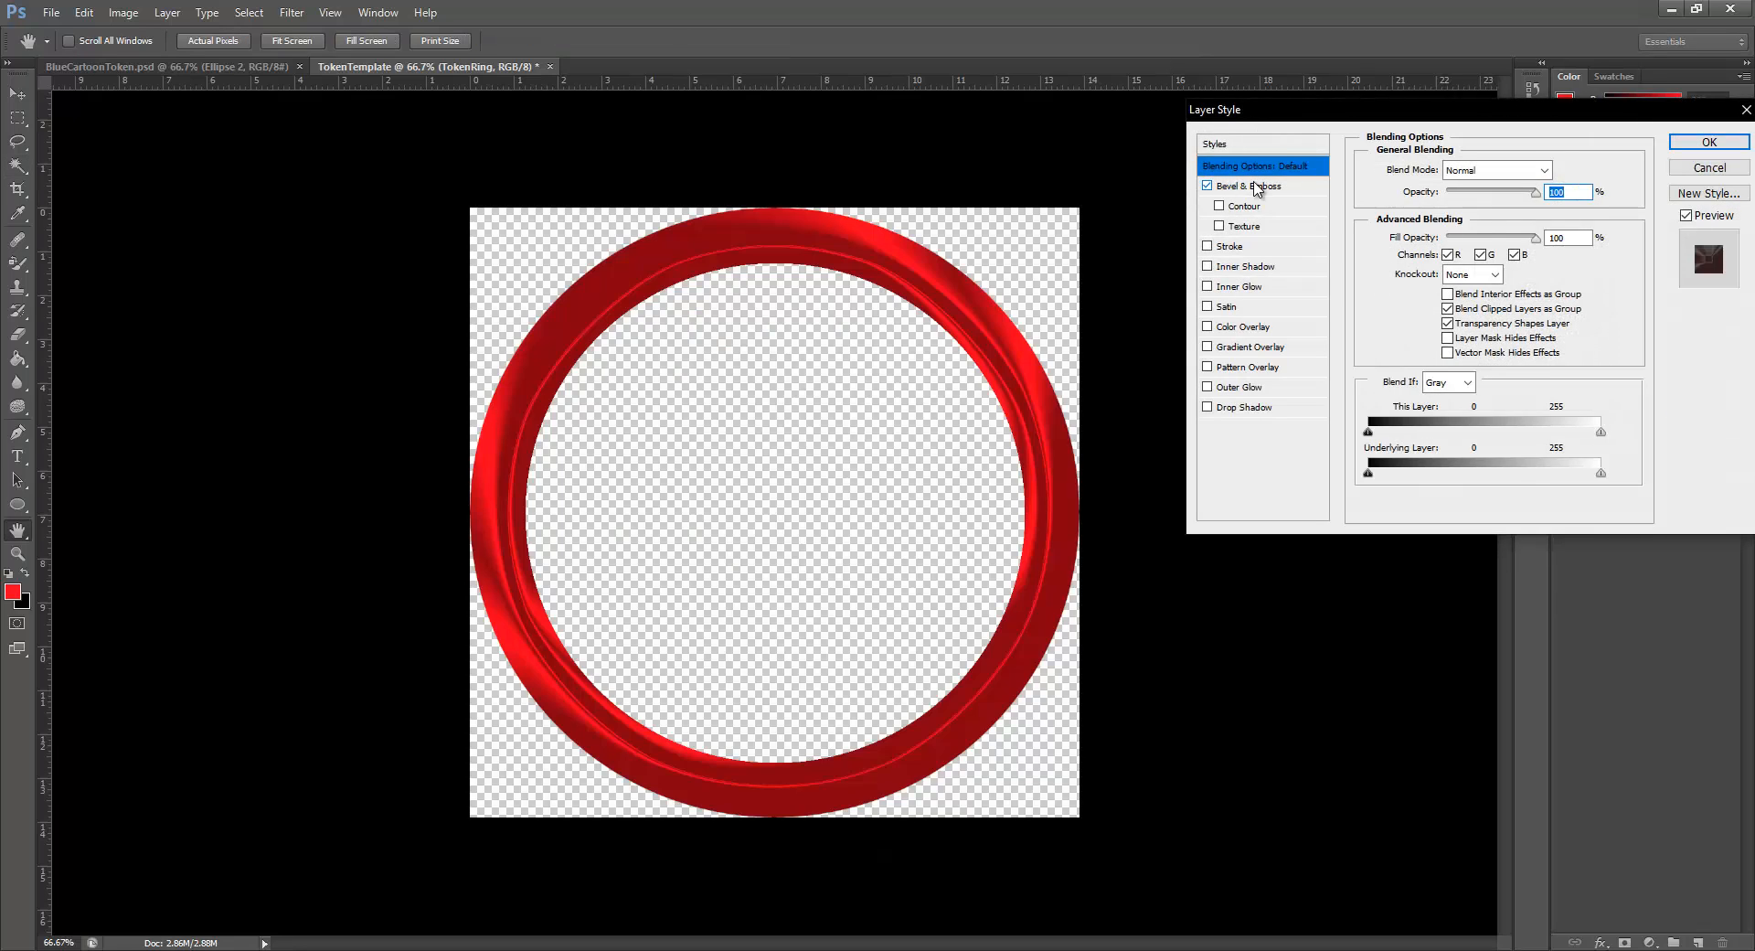
pyautogui.click(1254, 186)
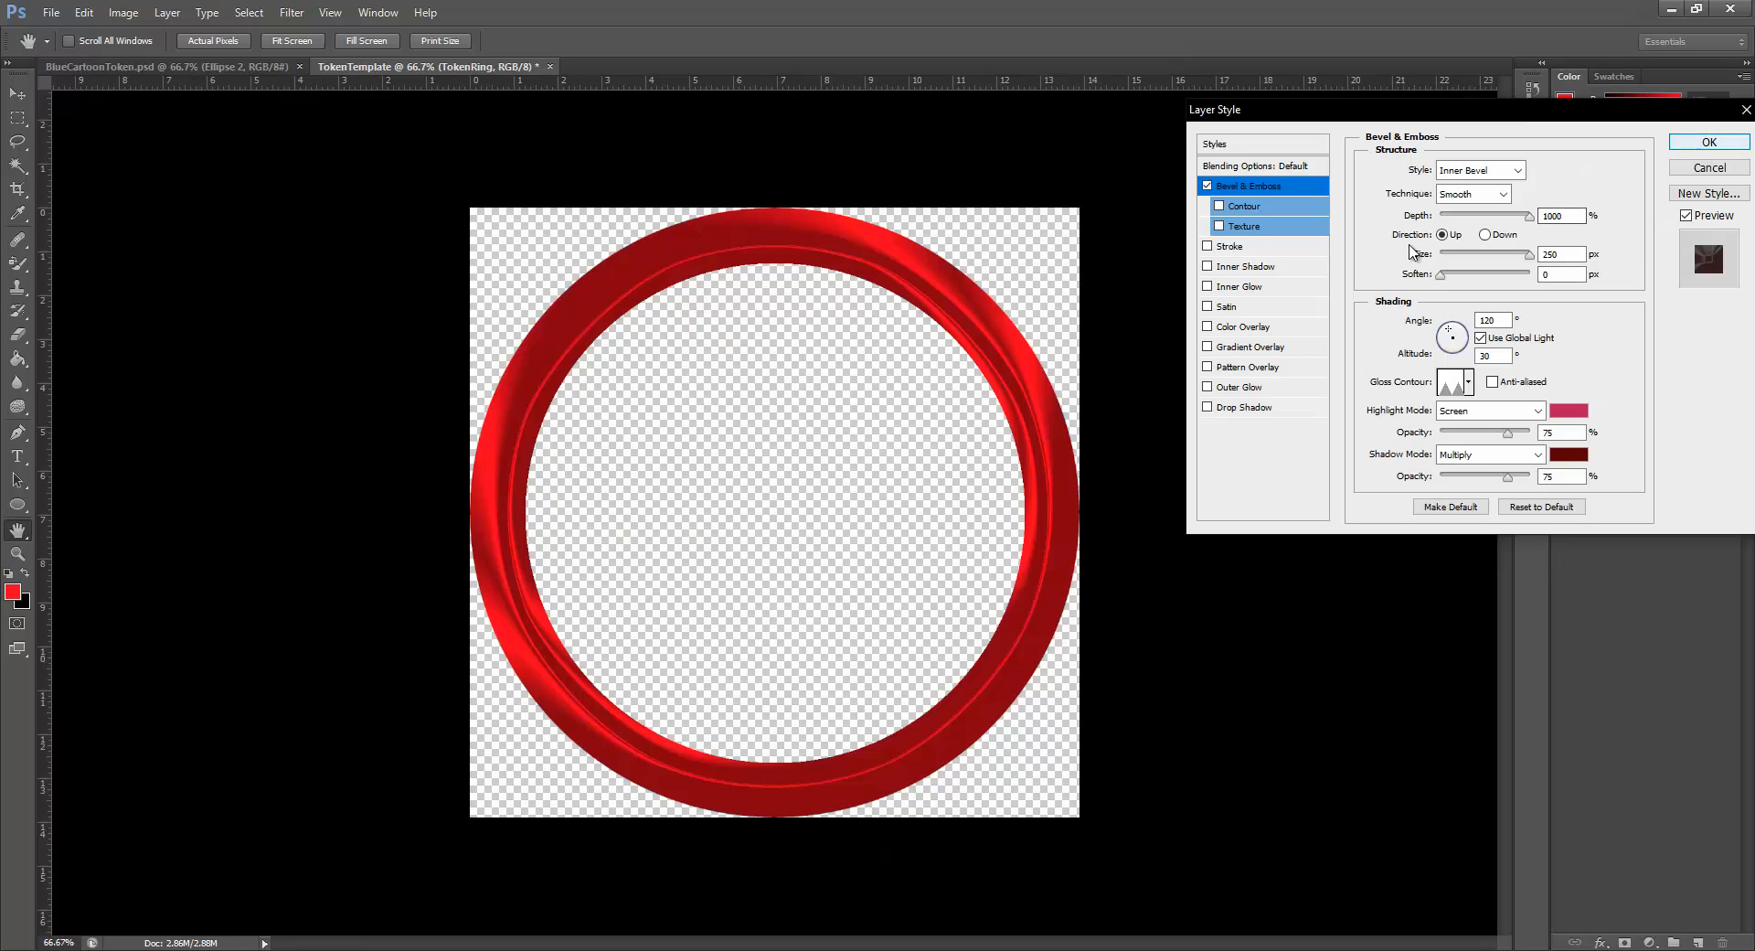
pyautogui.click(1708, 142)
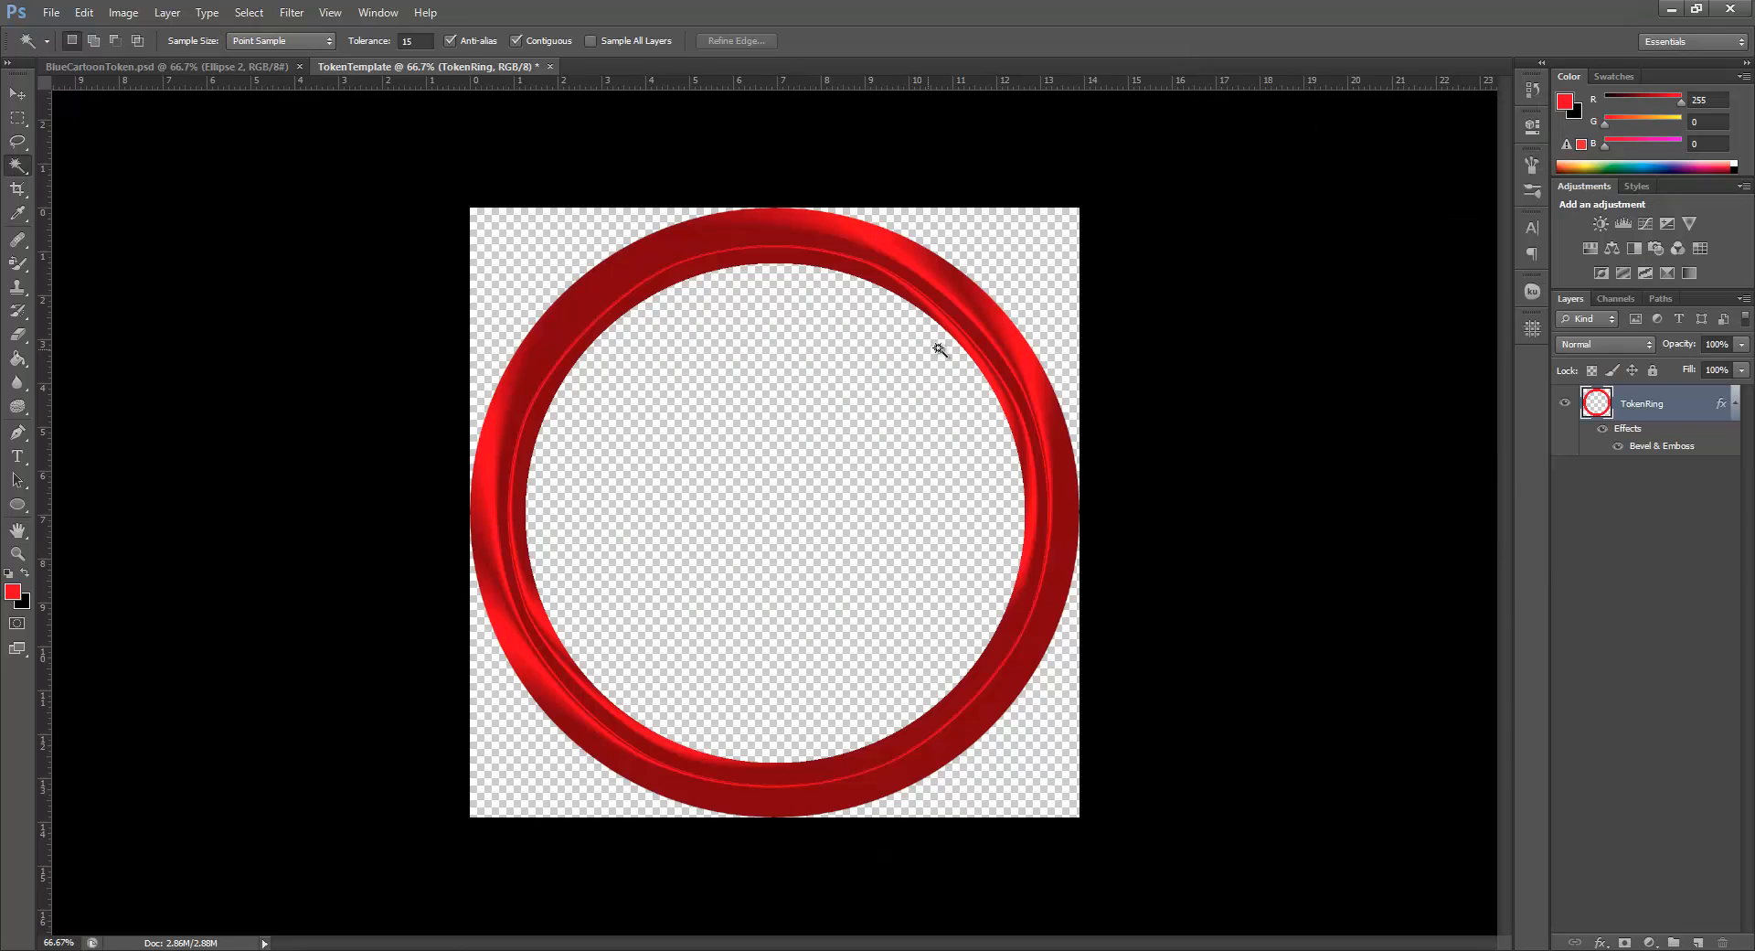
# Open ChibiFemScout.png from the TokenDemo folder and convert its Background into a regular layer named Layer 0
pyautogui.click(52, 13)
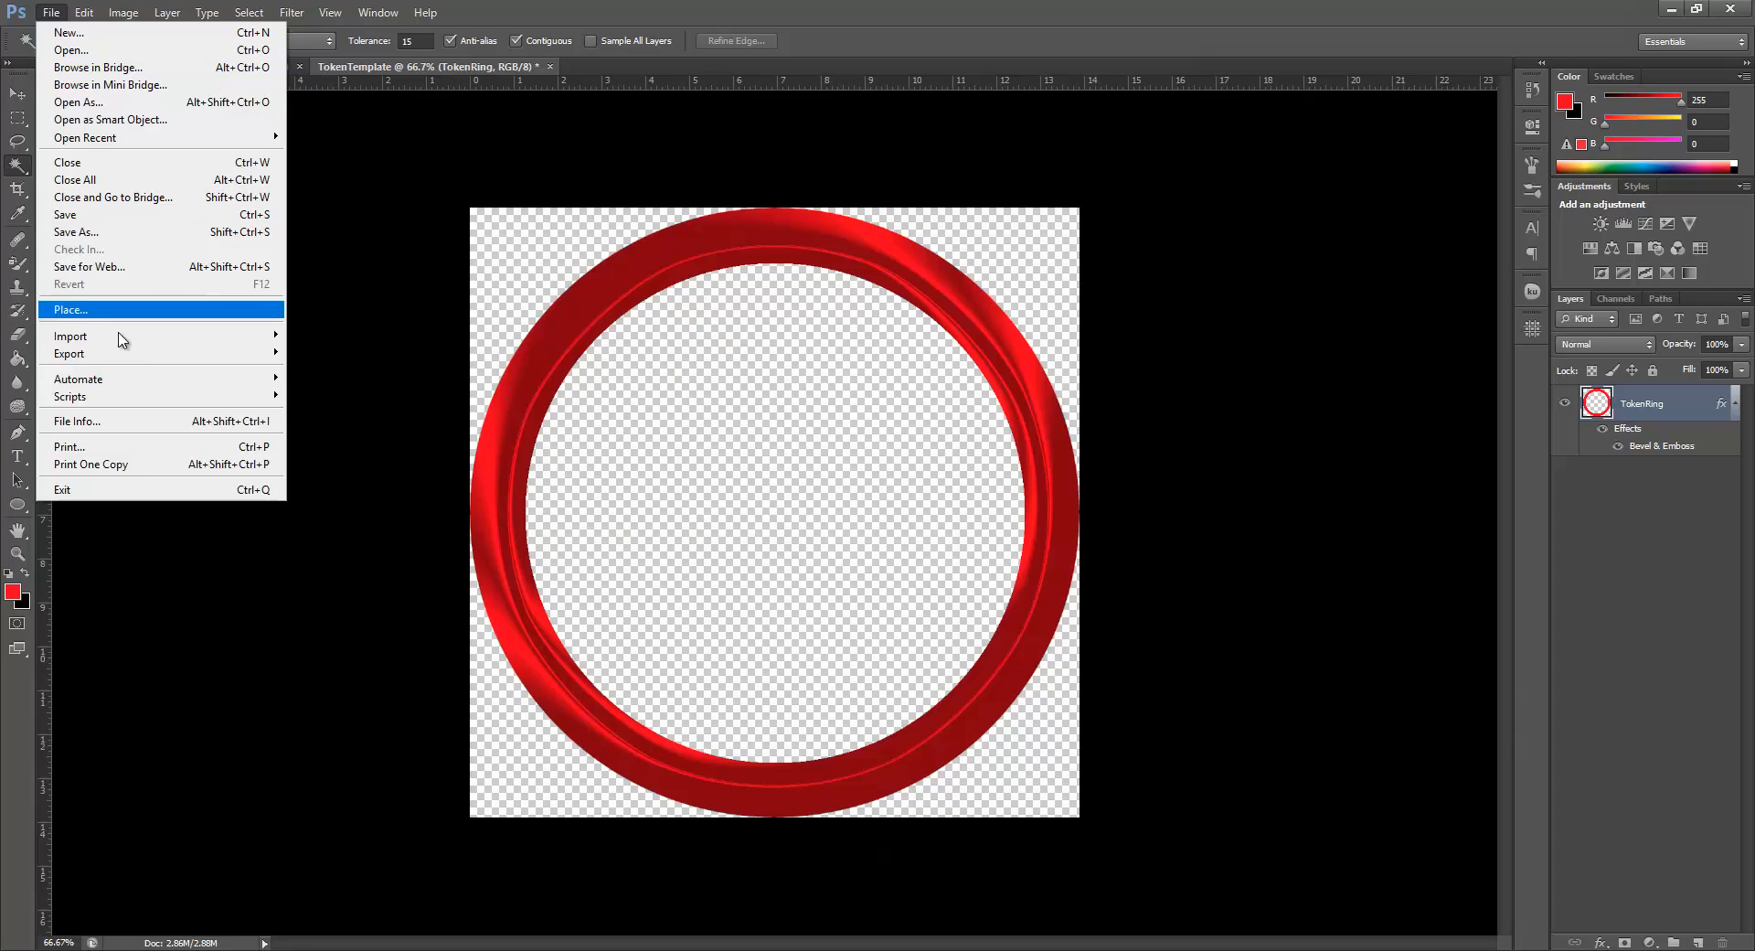
pyautogui.moveTo(120, 339)
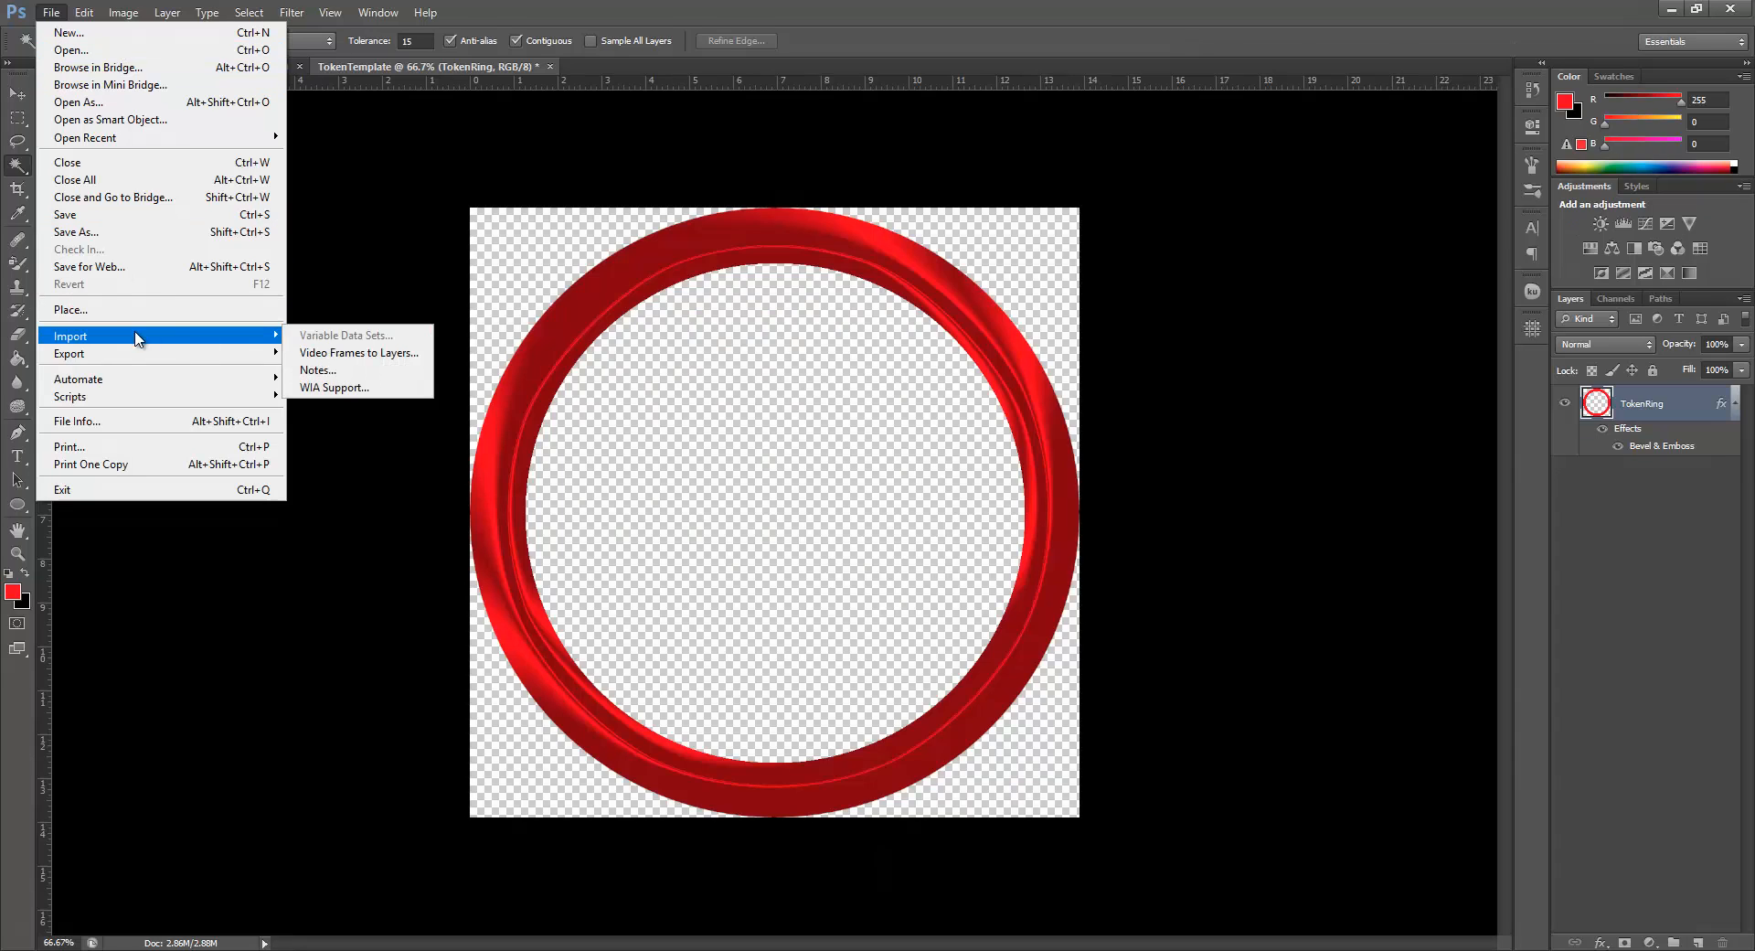
pyautogui.click(73, 50)
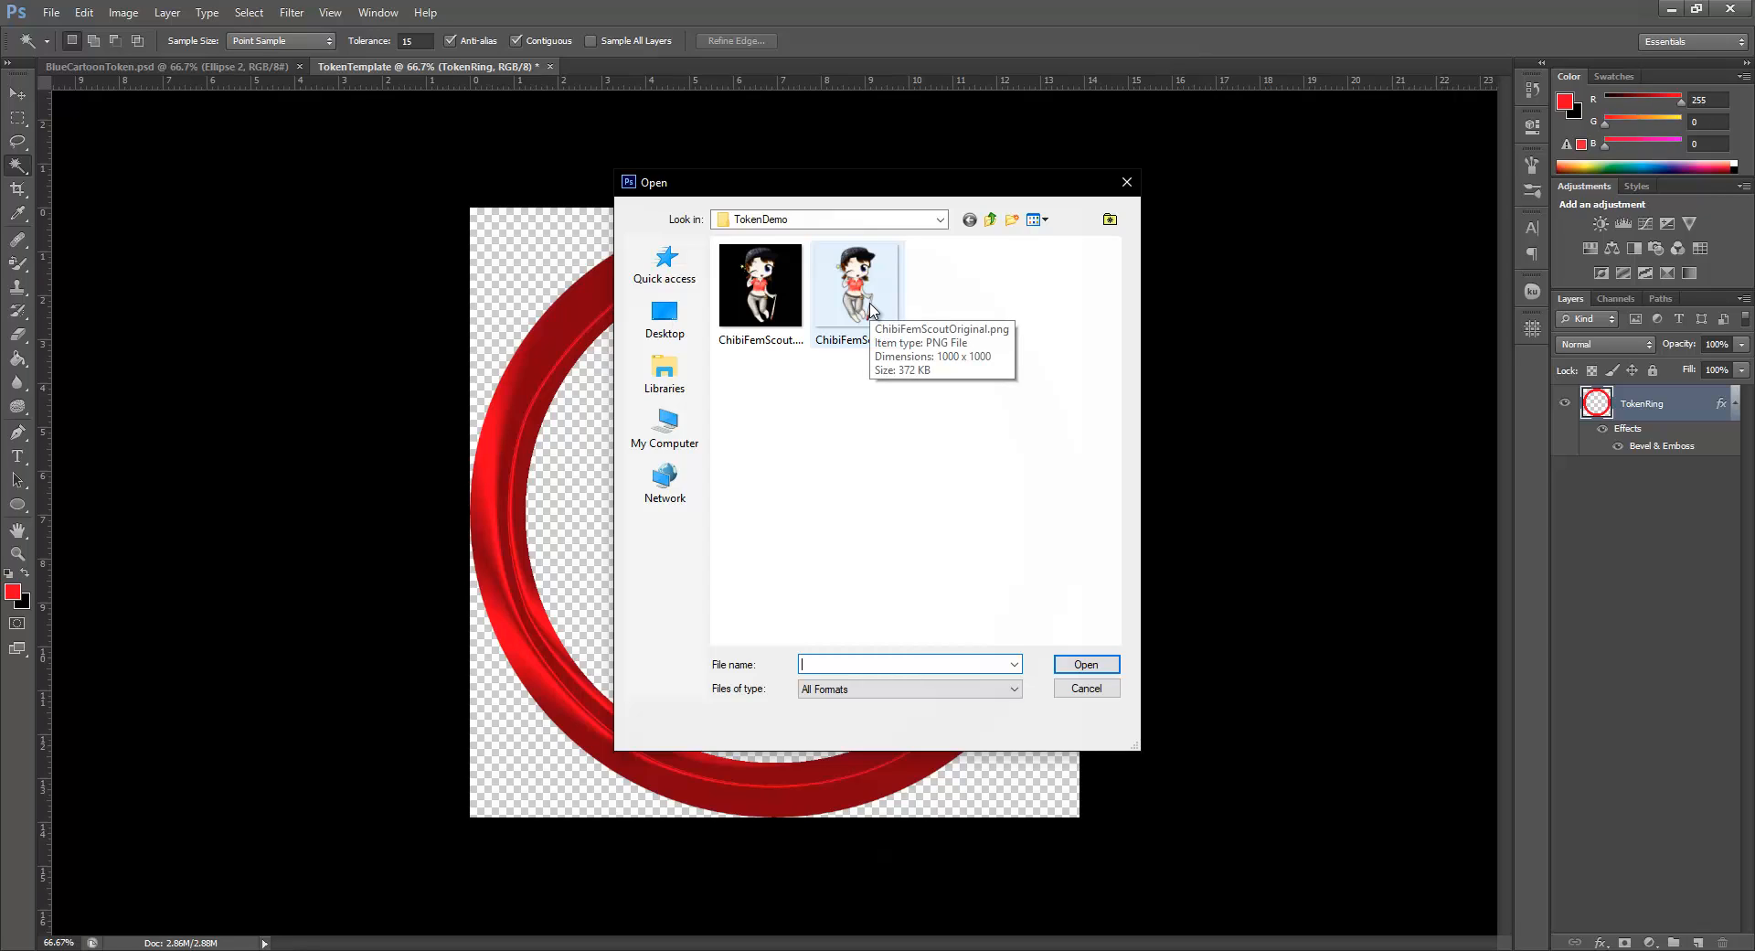
pyautogui.click(758, 297)
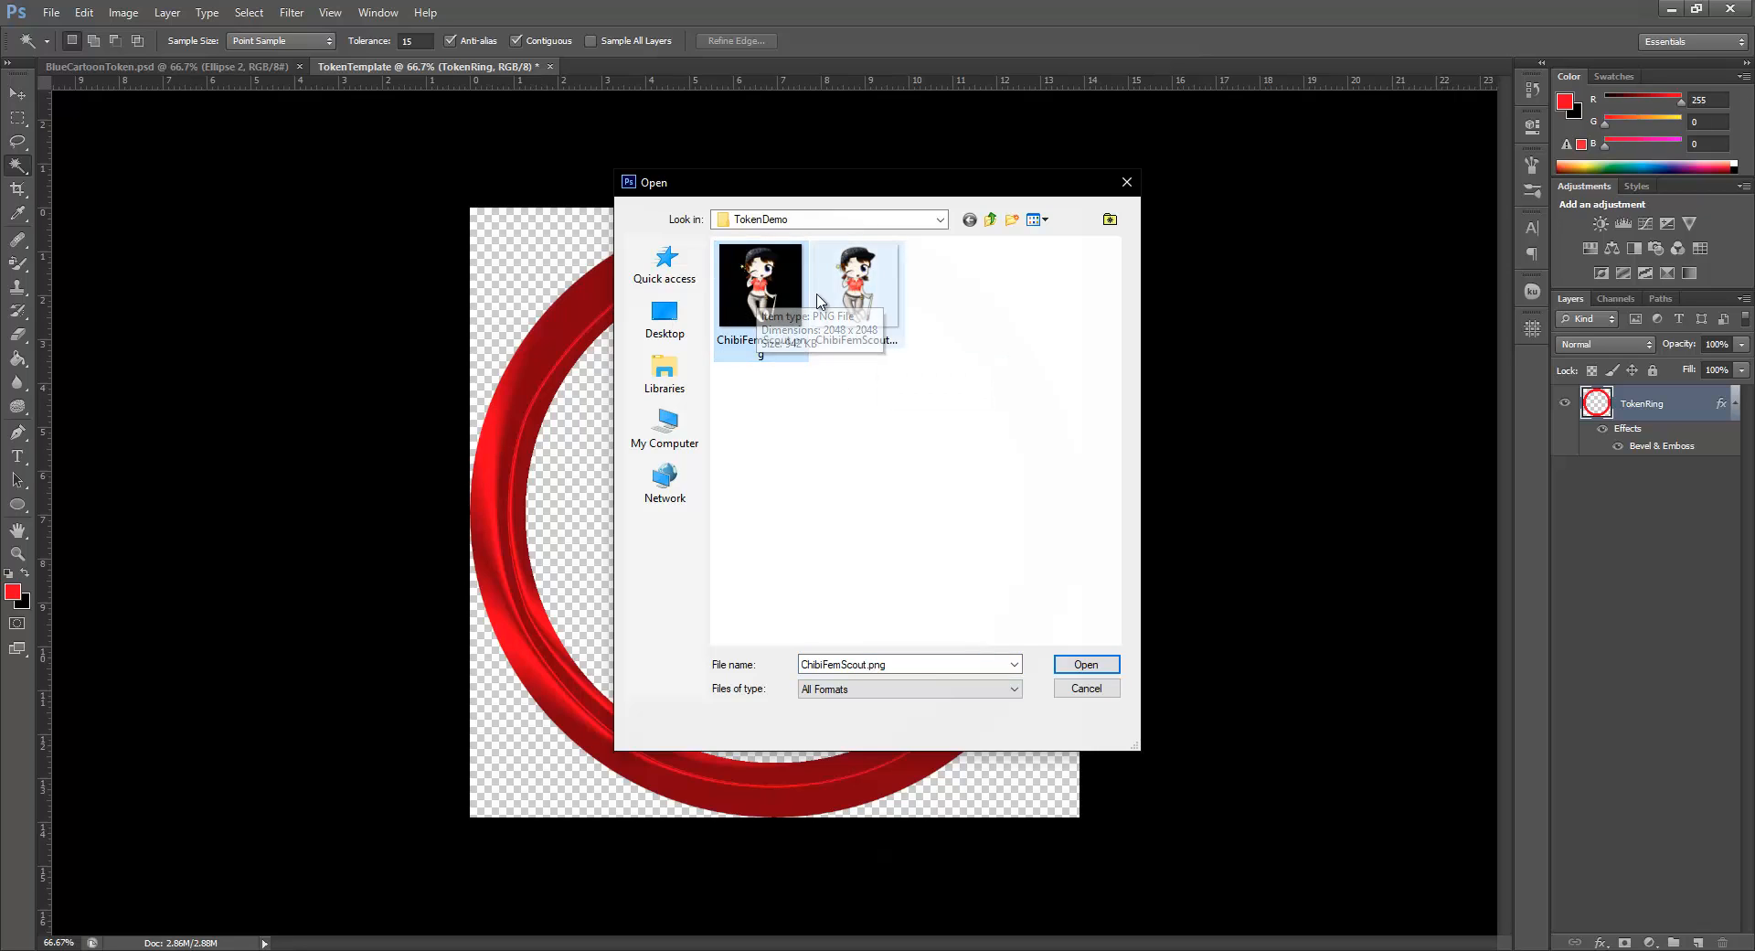
pyautogui.click(1080, 666)
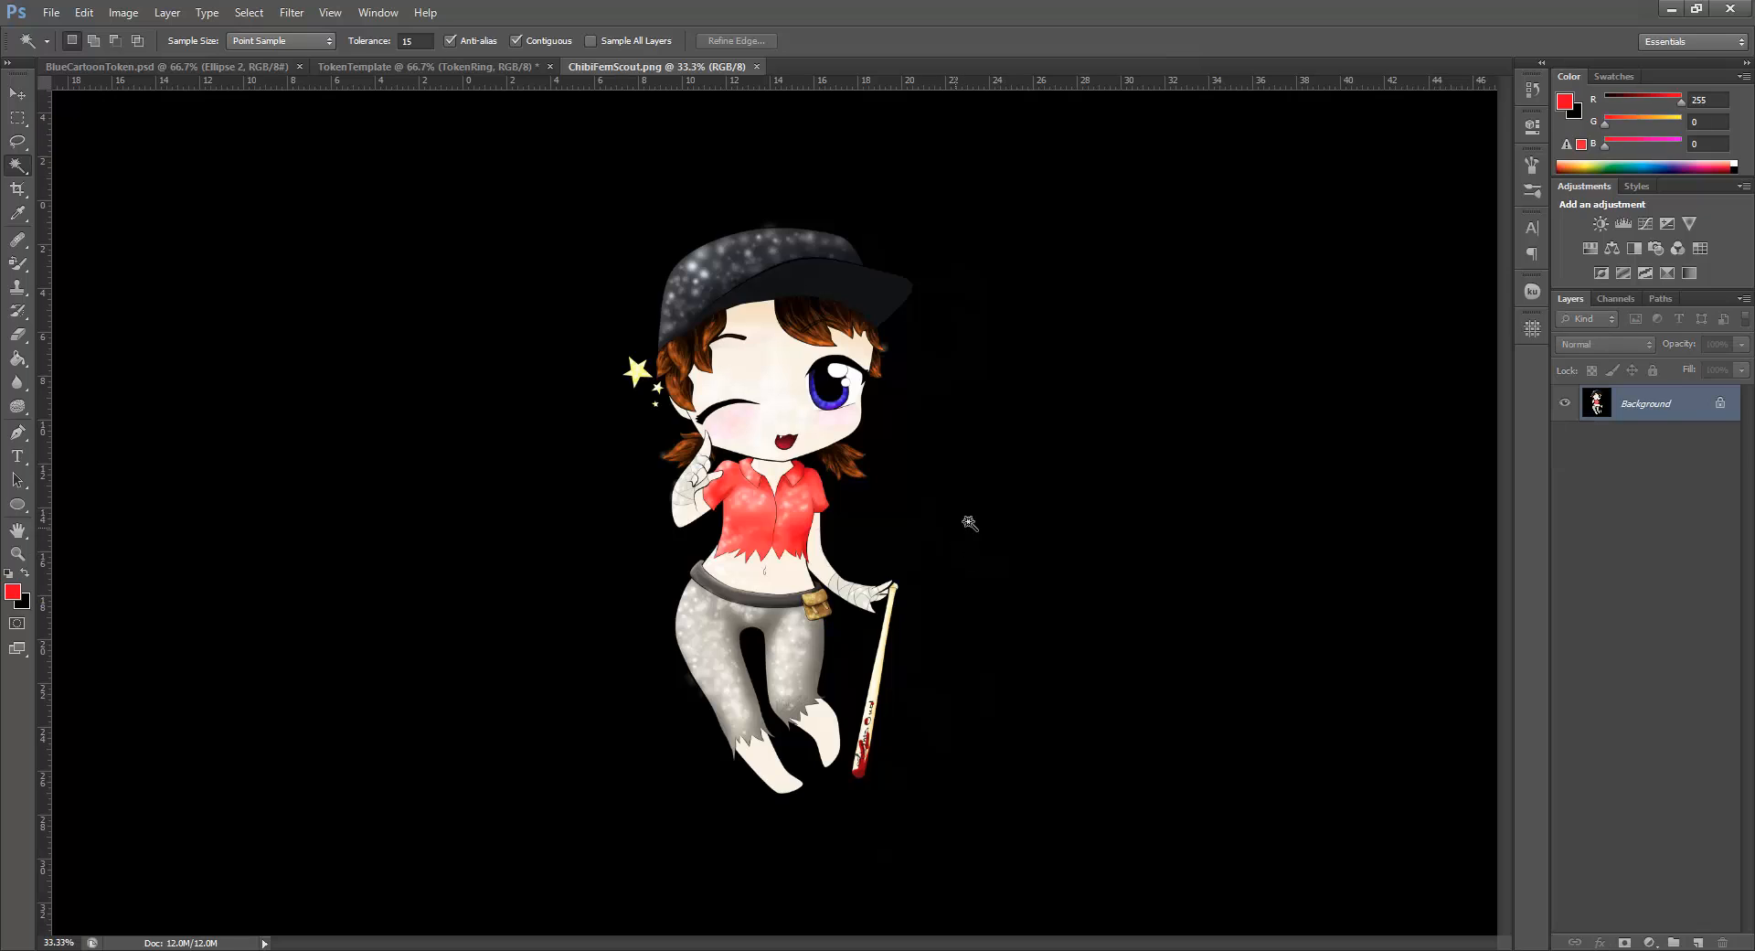
pyautogui.doubleClick(1672, 410)
pyautogui.press('Return')
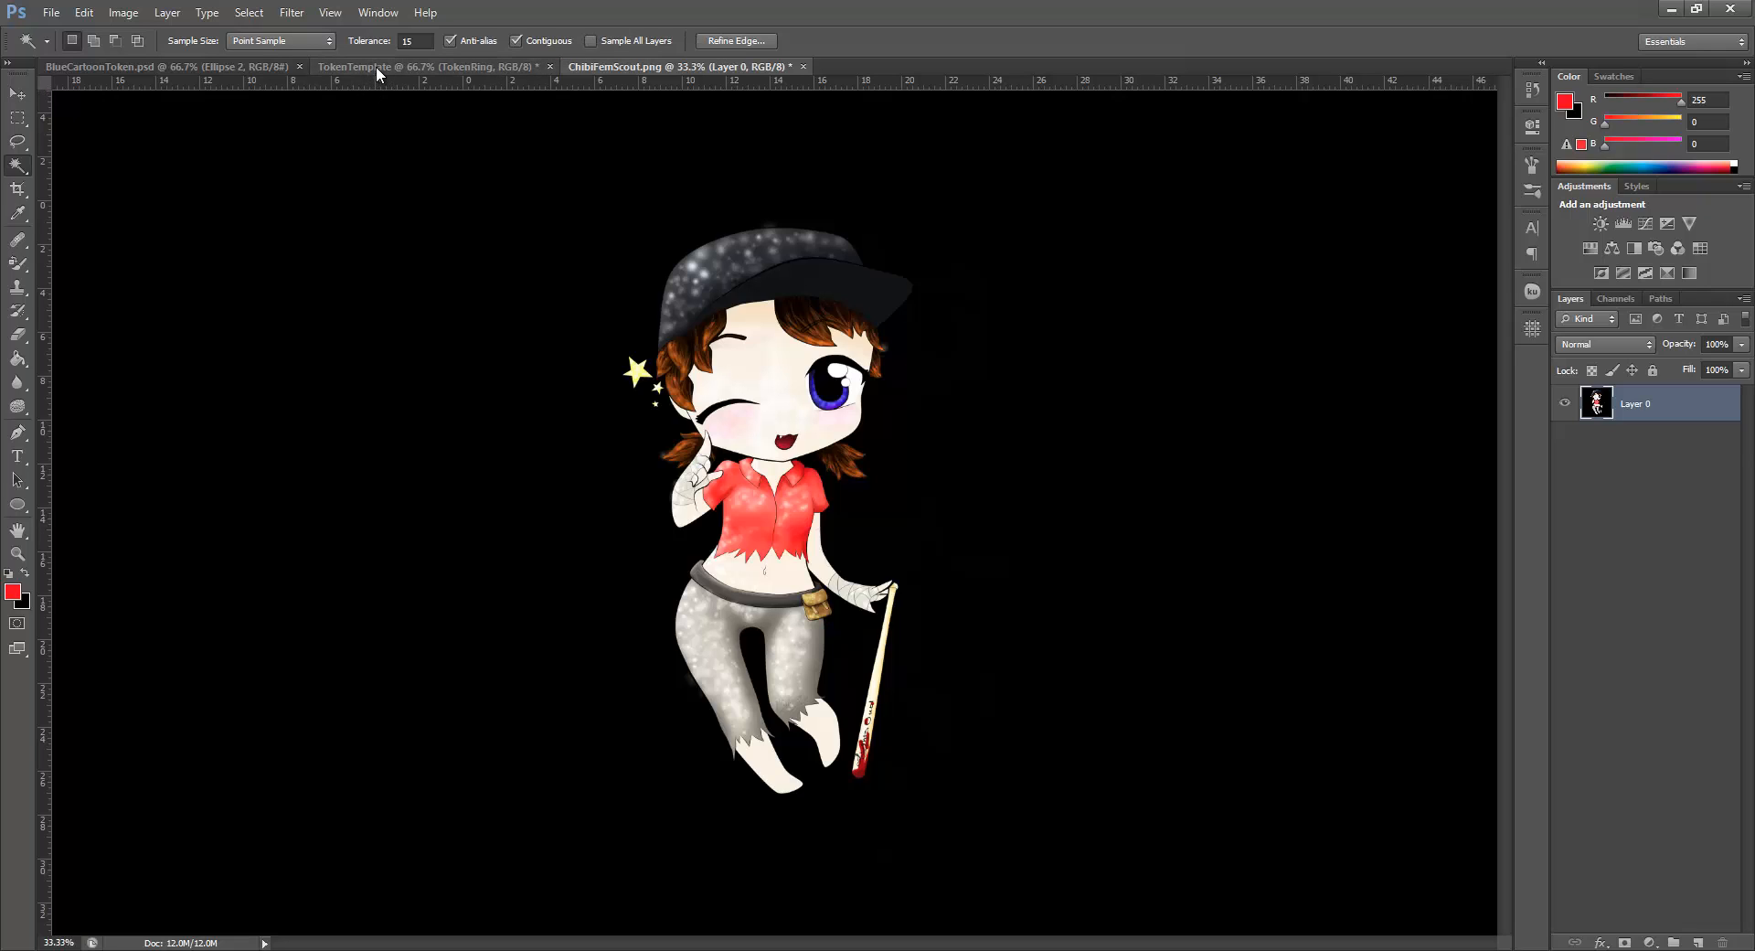
# Clear any selection in the character image and copy its layer into the TokenTemplate document
pyautogui.click(805, 442)
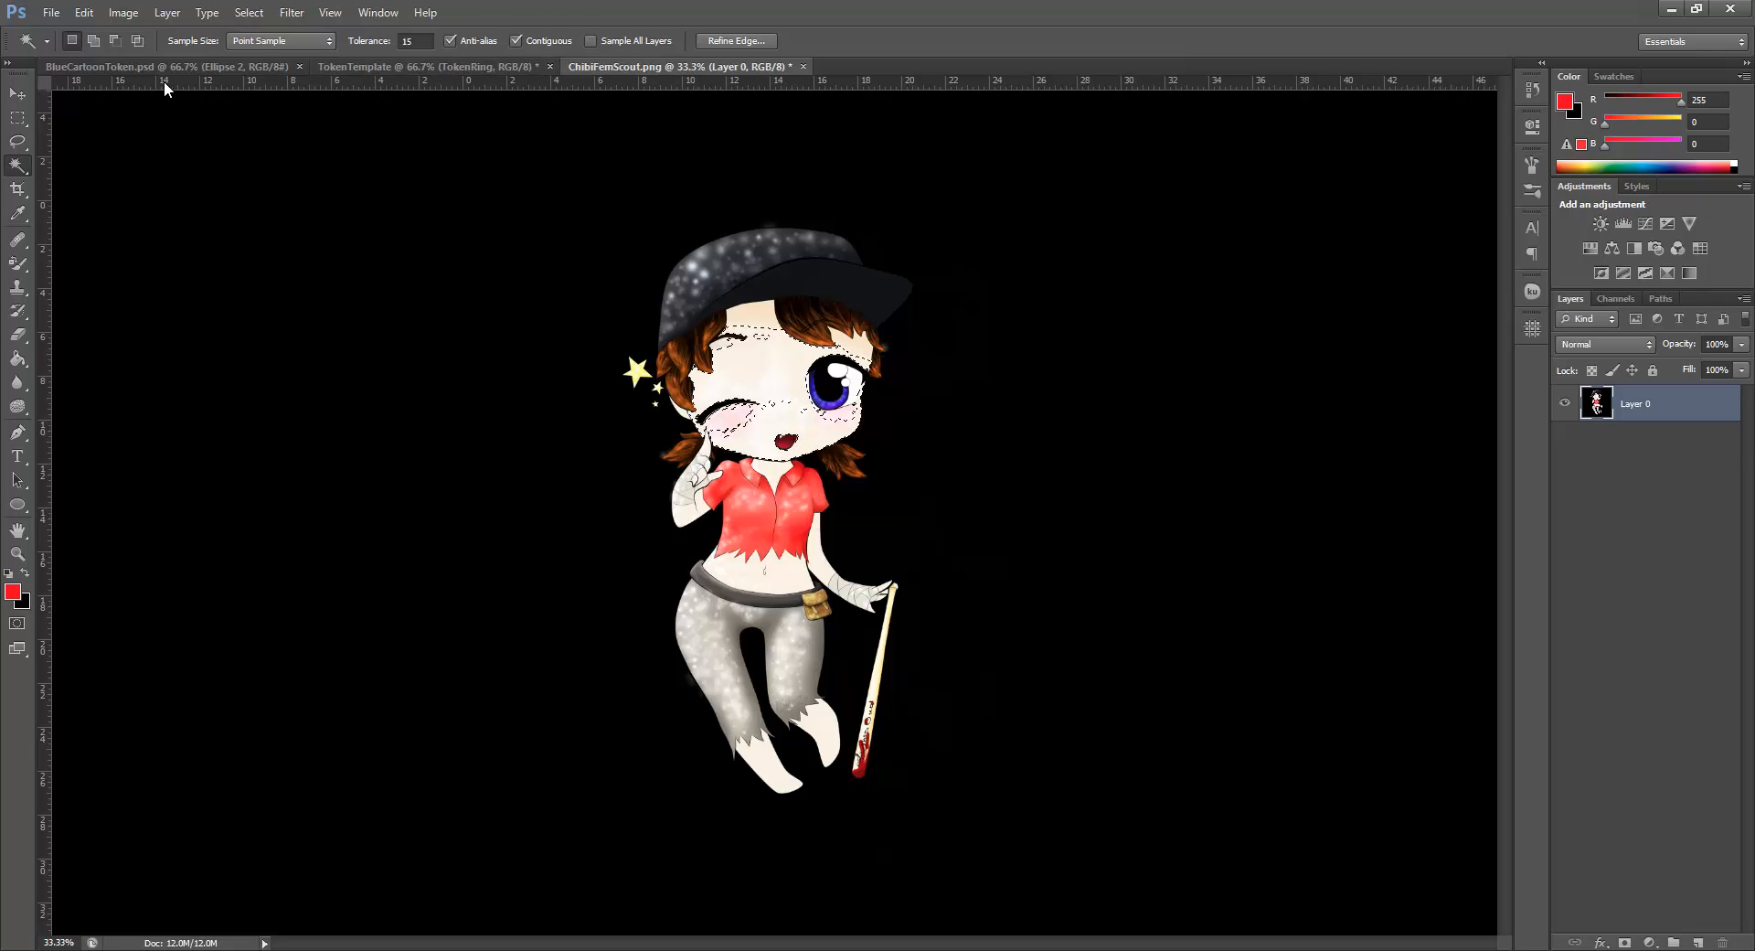
pyautogui.press('v')
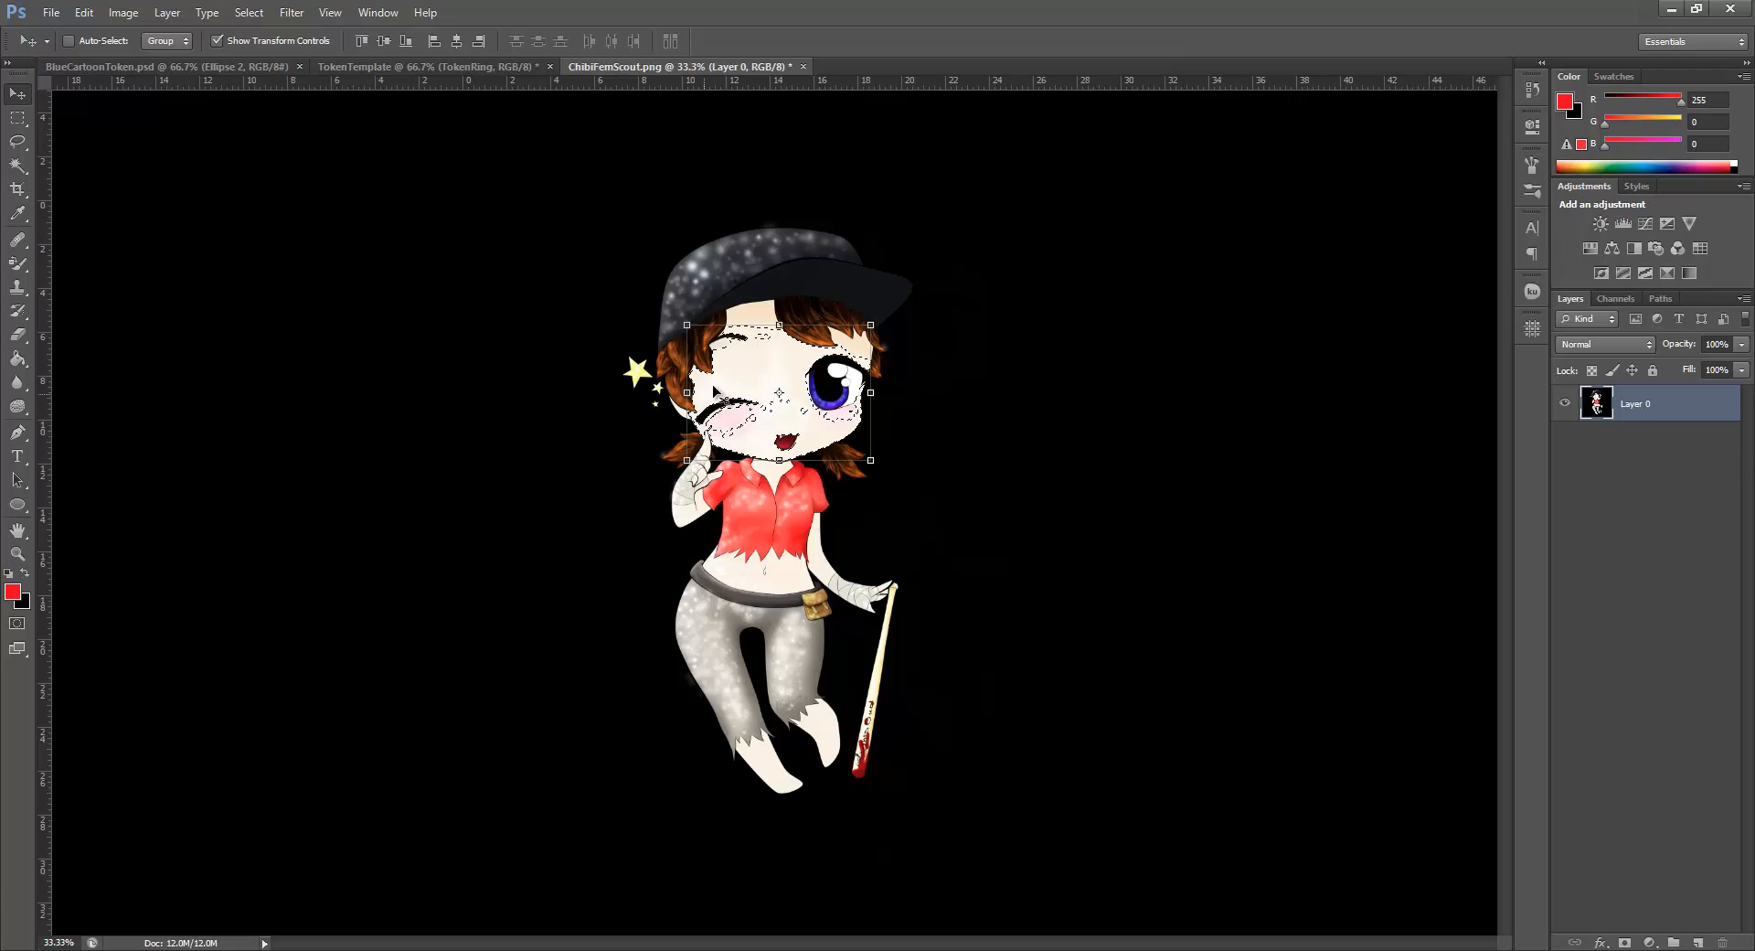
pyautogui.hotkey('ctrl', 'd')
pyautogui.moveTo(809, 503); pyautogui.dragTo(848, 475)
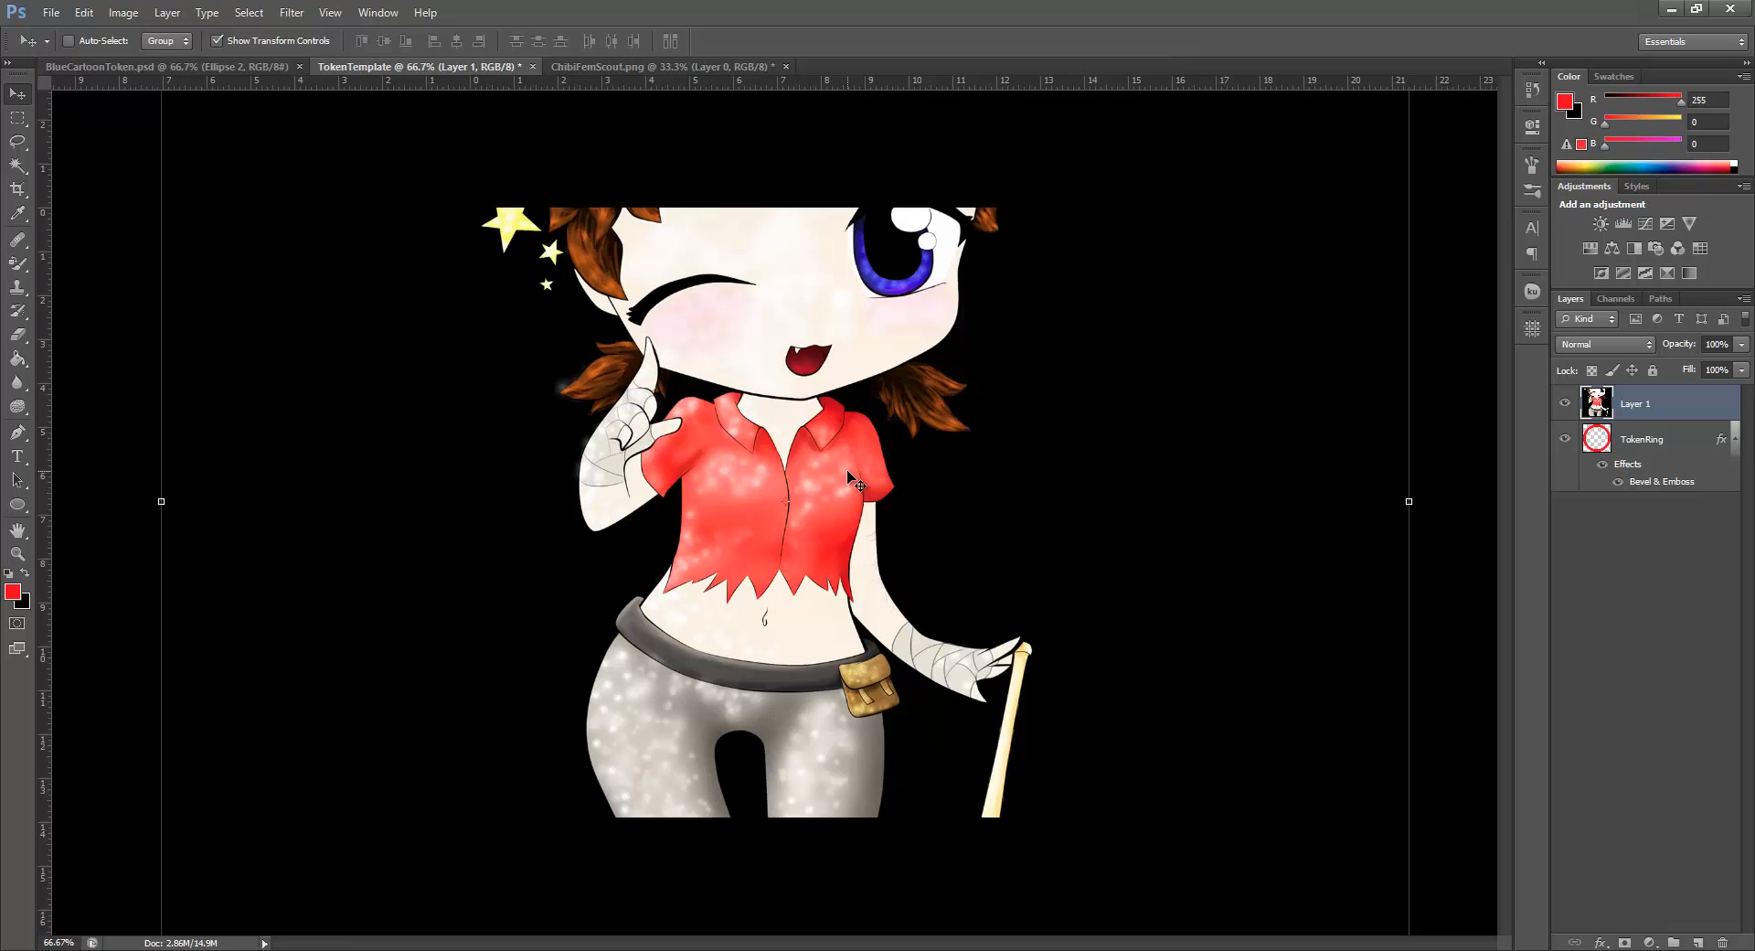
# Scale the character layer to 48.83% so it fills the canvas exactly, centered at 500, 500 px, and apply the transformation
pyautogui.hotkey('ctrl', '0')
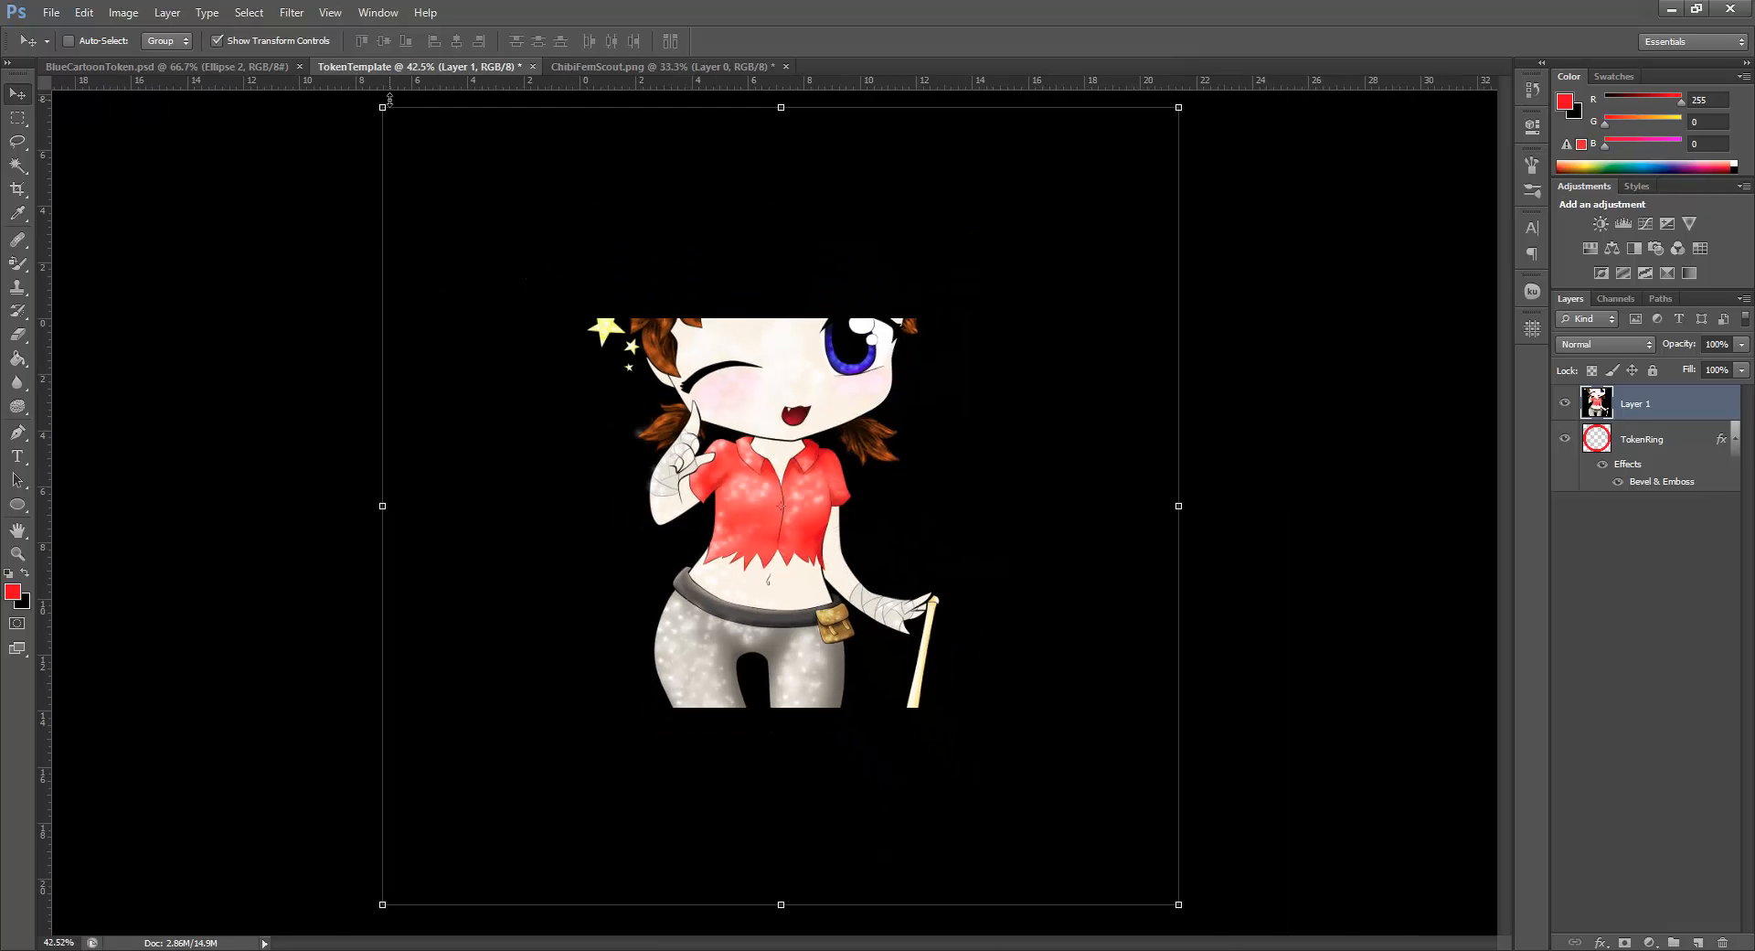
pyautogui.moveTo(382, 107); pyautogui.dragTo(580, 318)
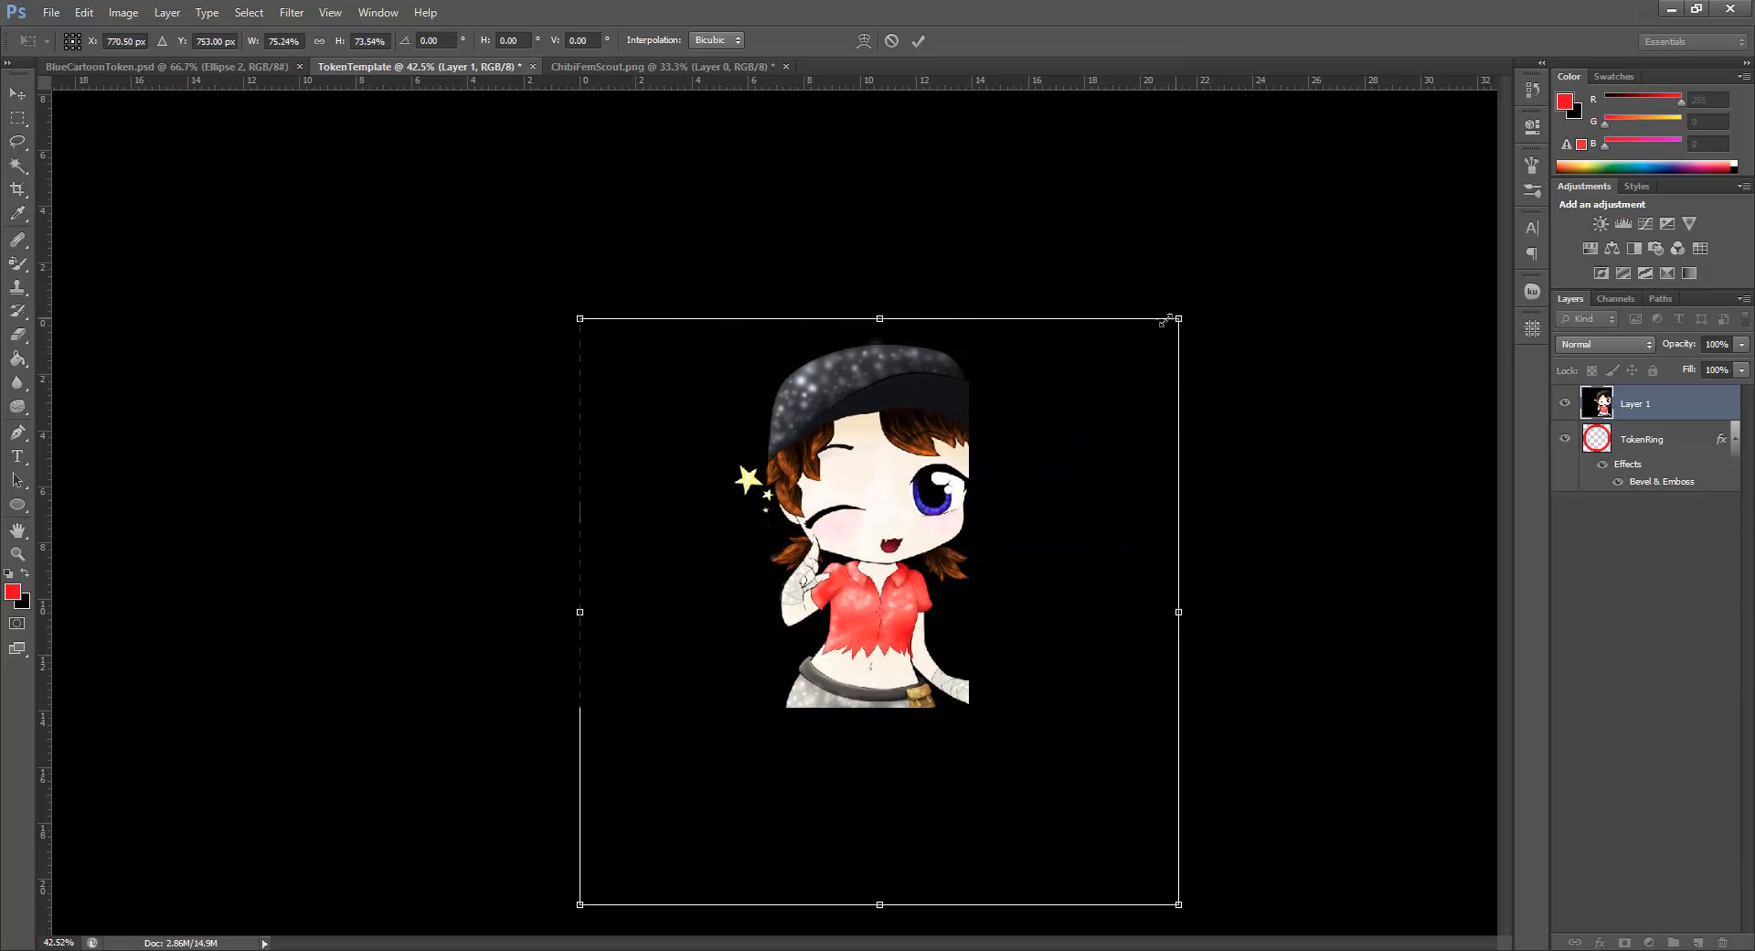
pyautogui.moveTo(1164, 322); pyautogui.dragTo(968, 319)
pyautogui.moveTo(967, 905); pyautogui.dragTo(931, 627)
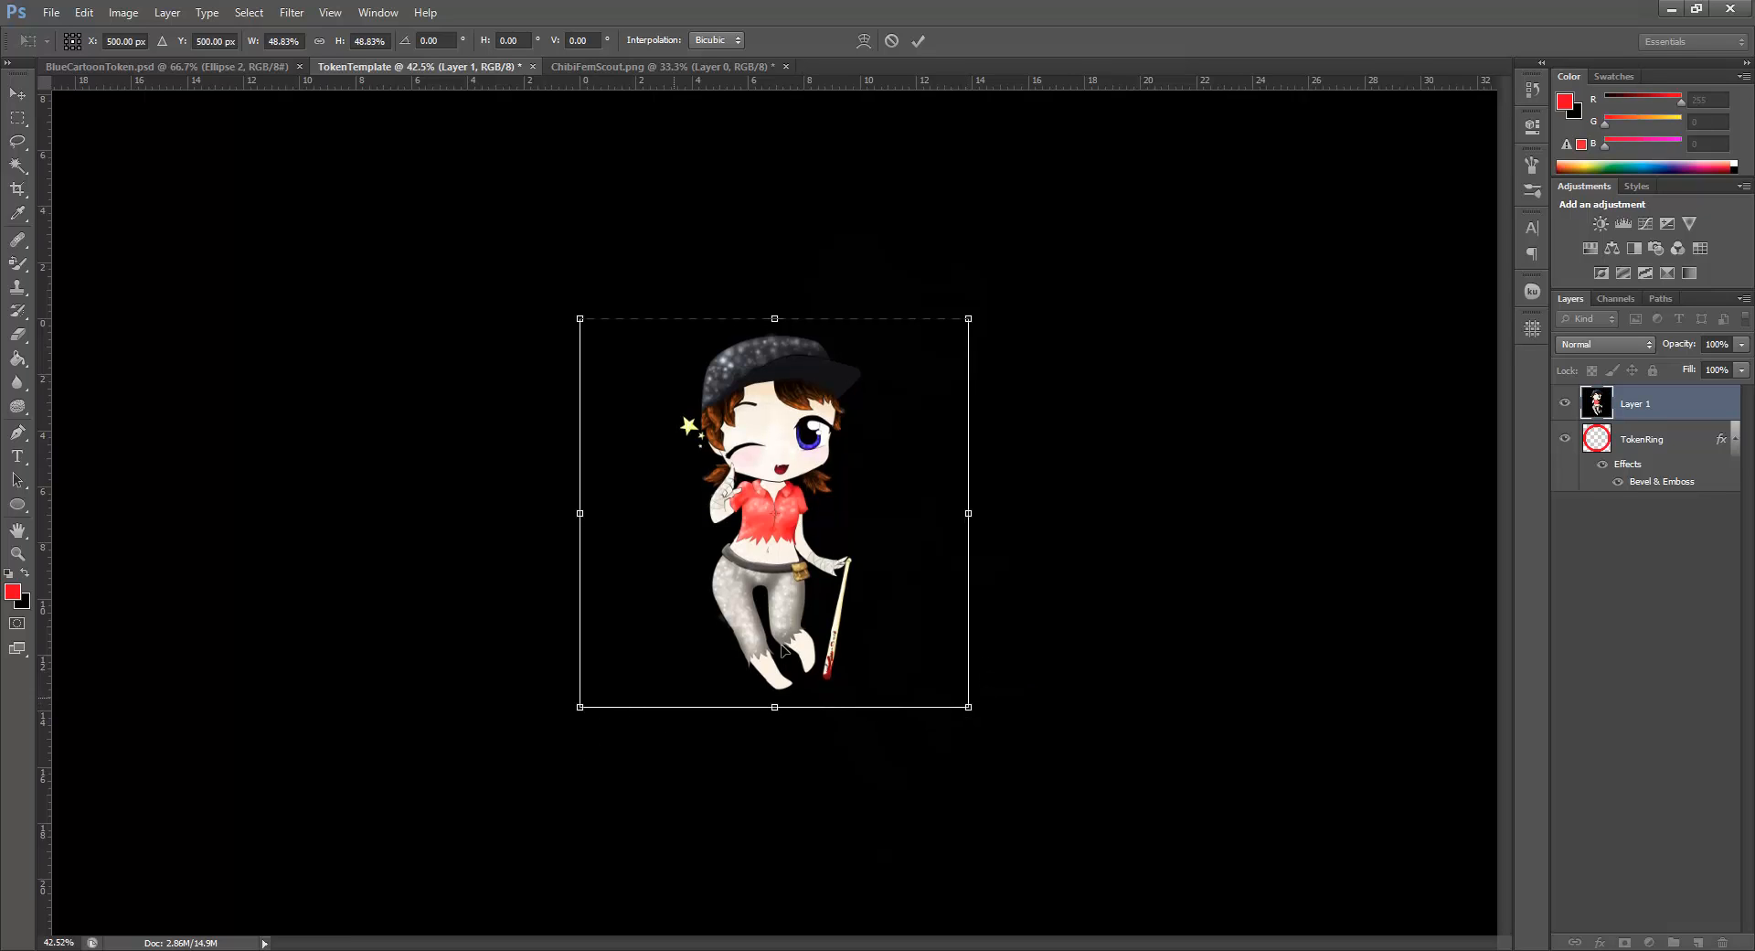
pyautogui.moveTo(581, 707)
pyautogui.mouseDown()
pyautogui.moveTo(609, 686)
pyautogui.moveTo(579, 707)
pyautogui.mouseUp()
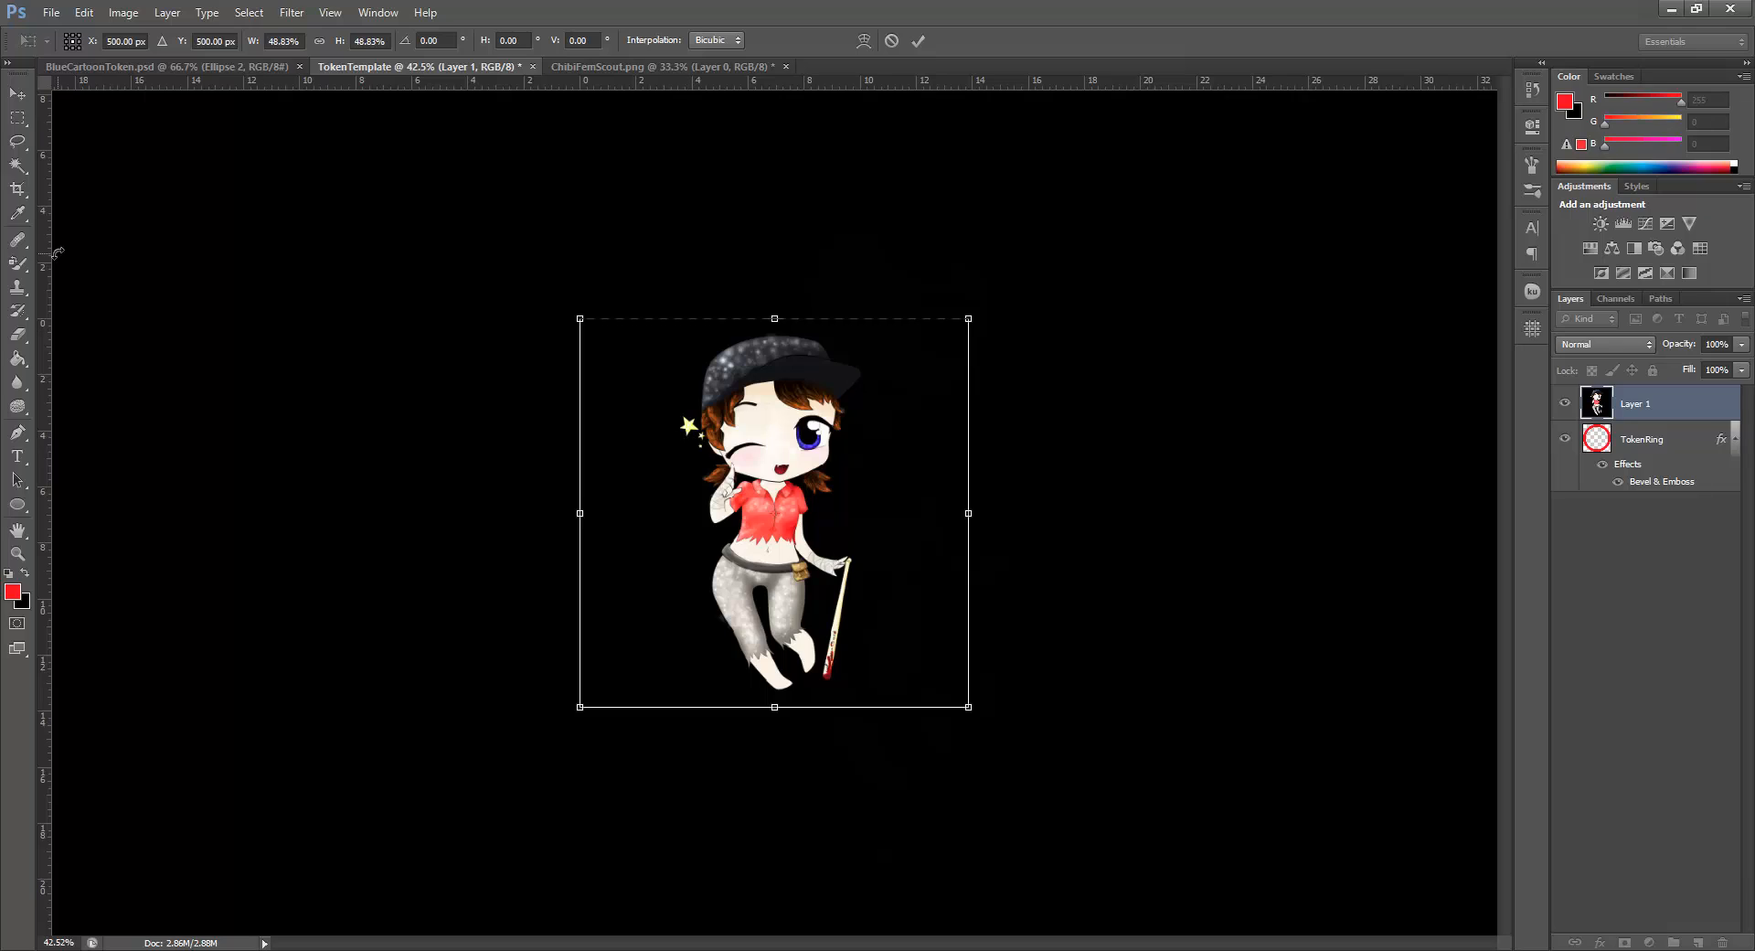
pyautogui.click(17, 94)
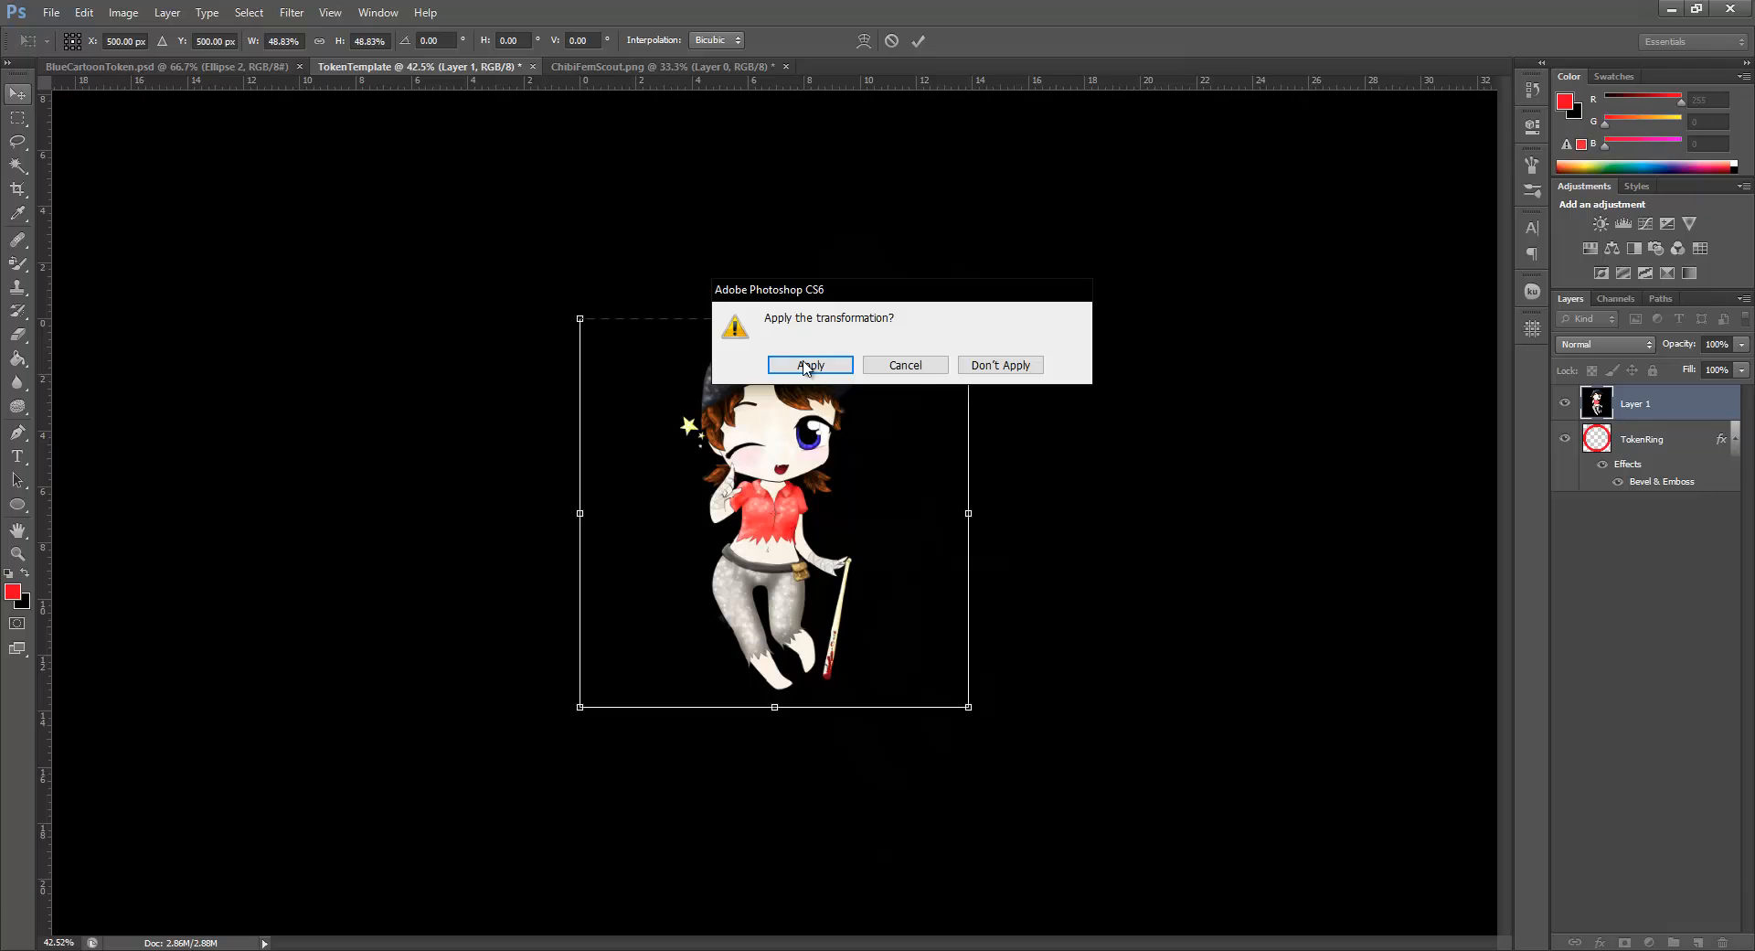
pyautogui.click(807, 366)
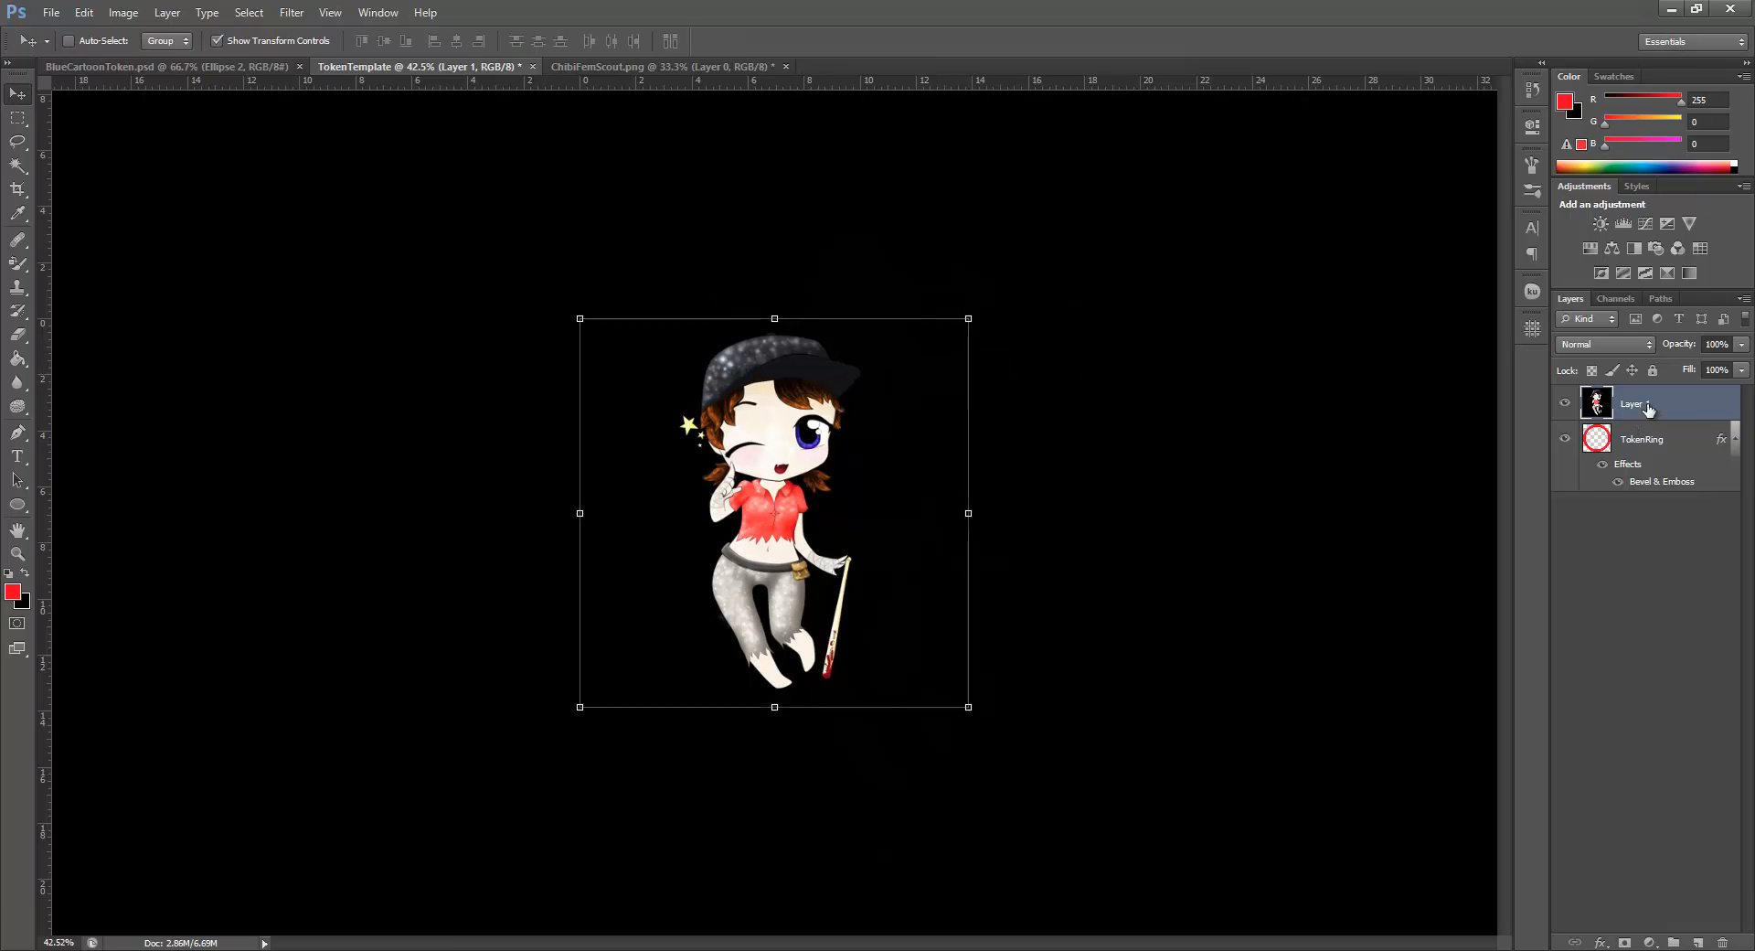
# Move the character layer beneath TokenRing and scale it to 84.50% so the figure fits inside the ring
pyautogui.moveTo(1673, 404); pyautogui.dragTo(1687, 496)
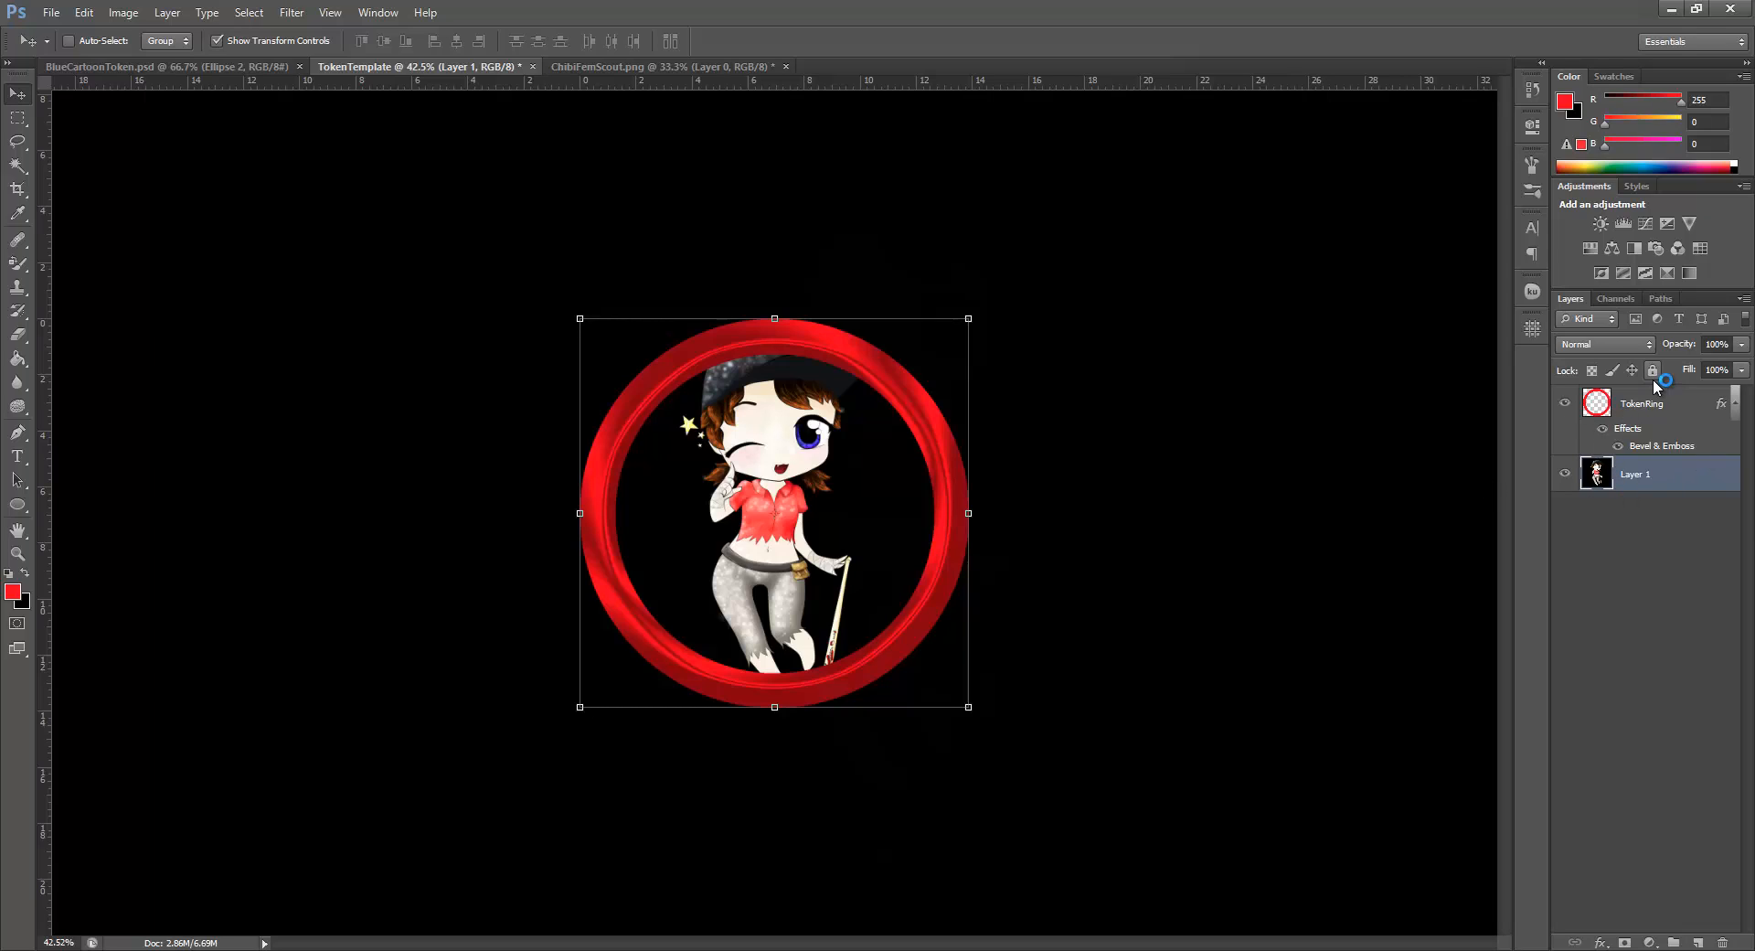
pyautogui.click(577, 317)
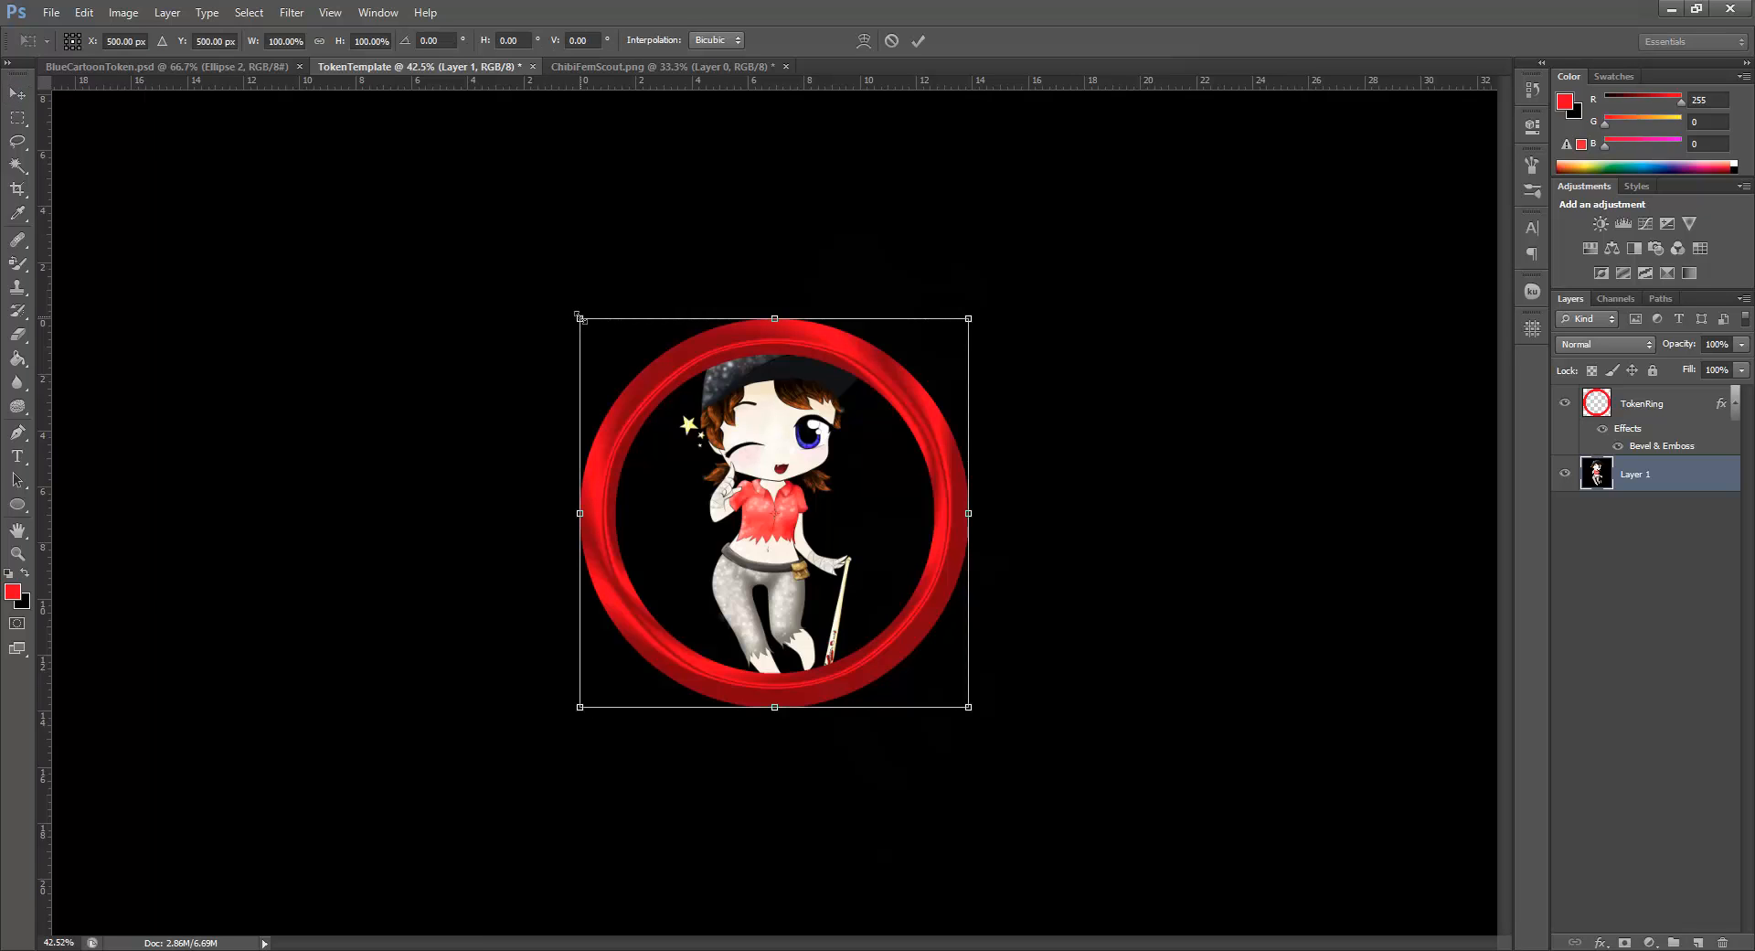
pyautogui.moveTo(579, 318); pyautogui.dragTo(604, 354)
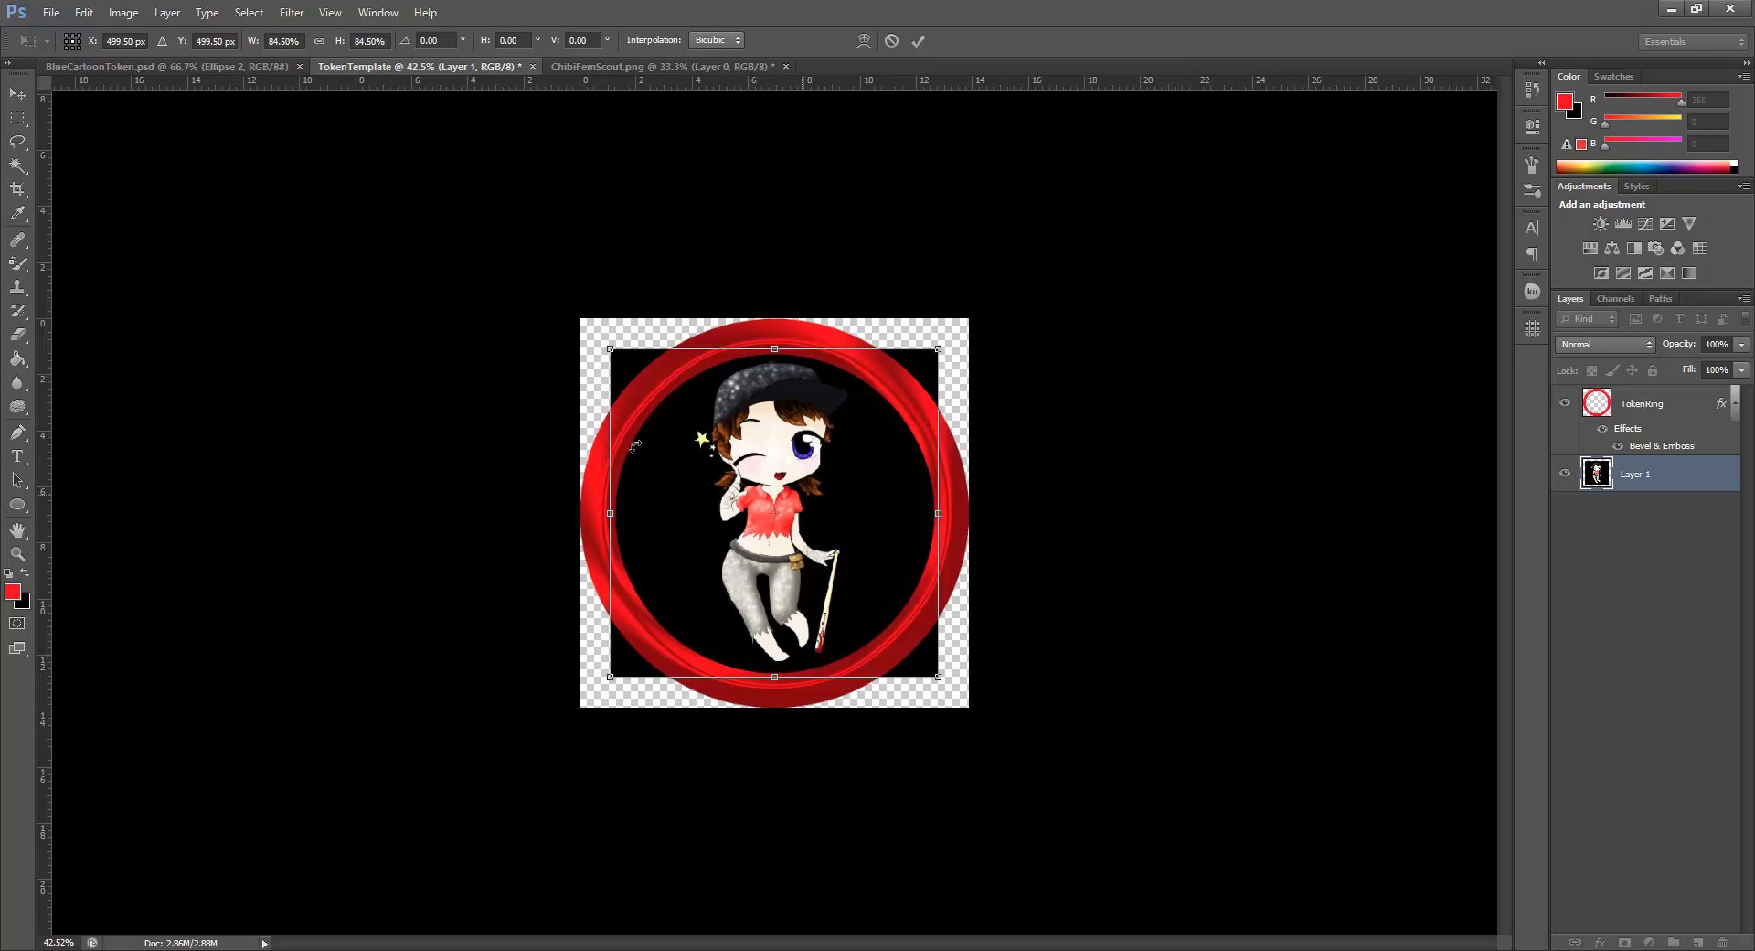
pyautogui.click(17, 93)
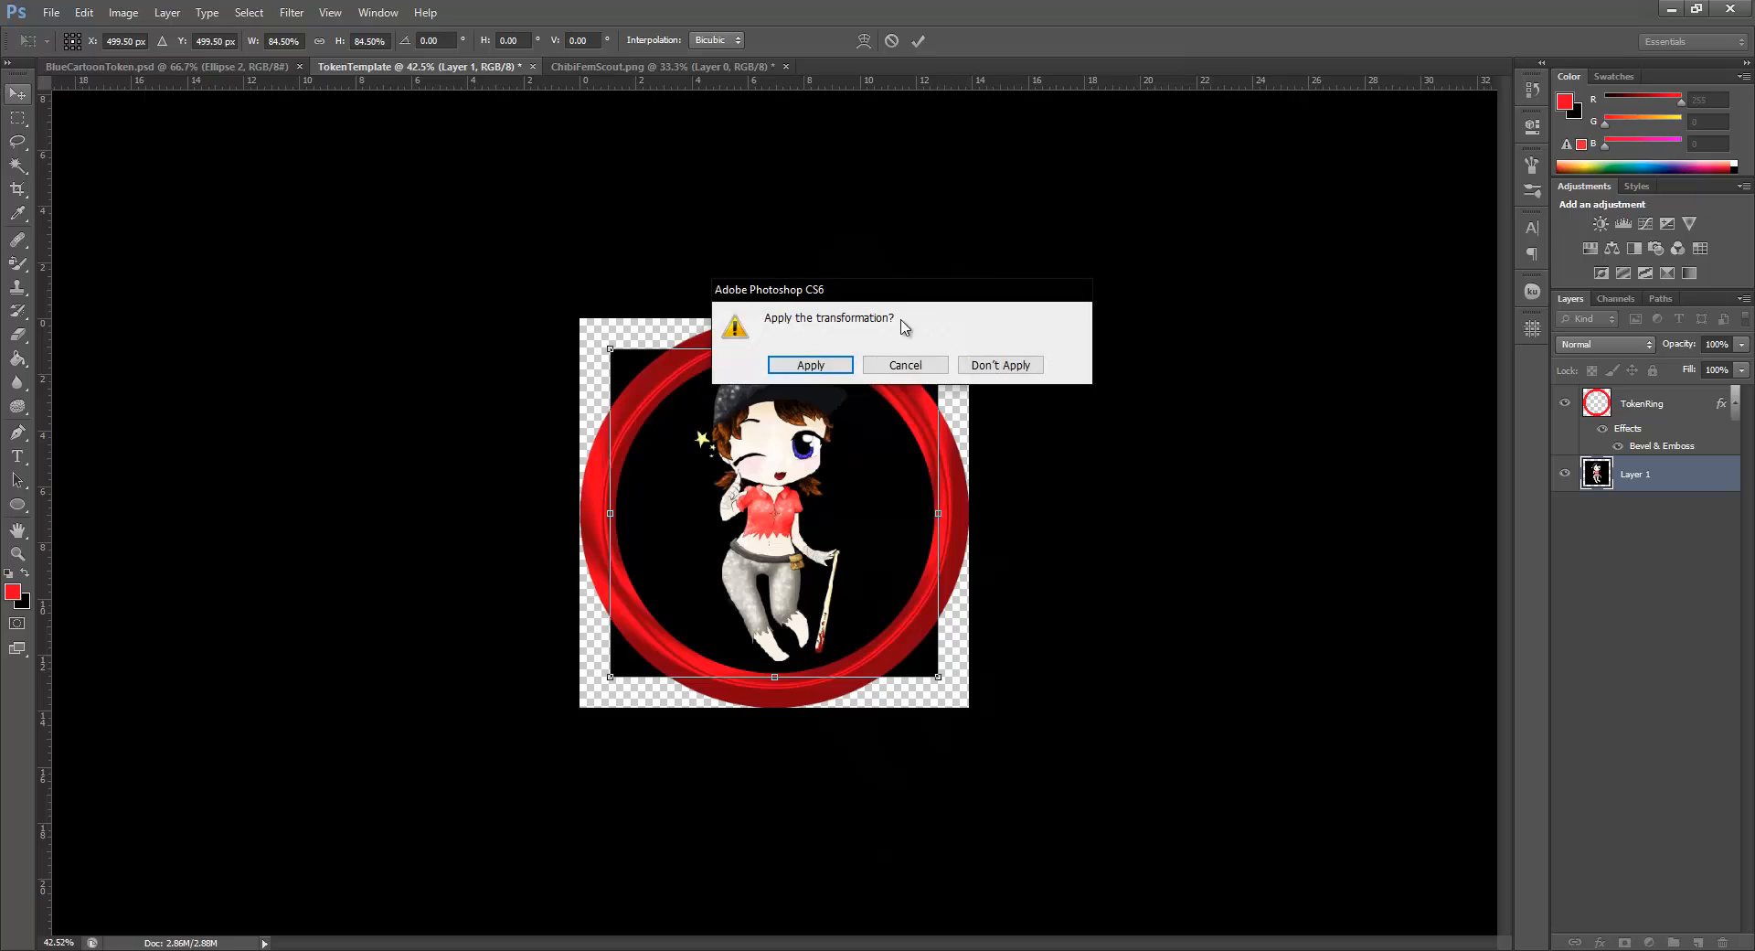
pyautogui.click(819, 370)
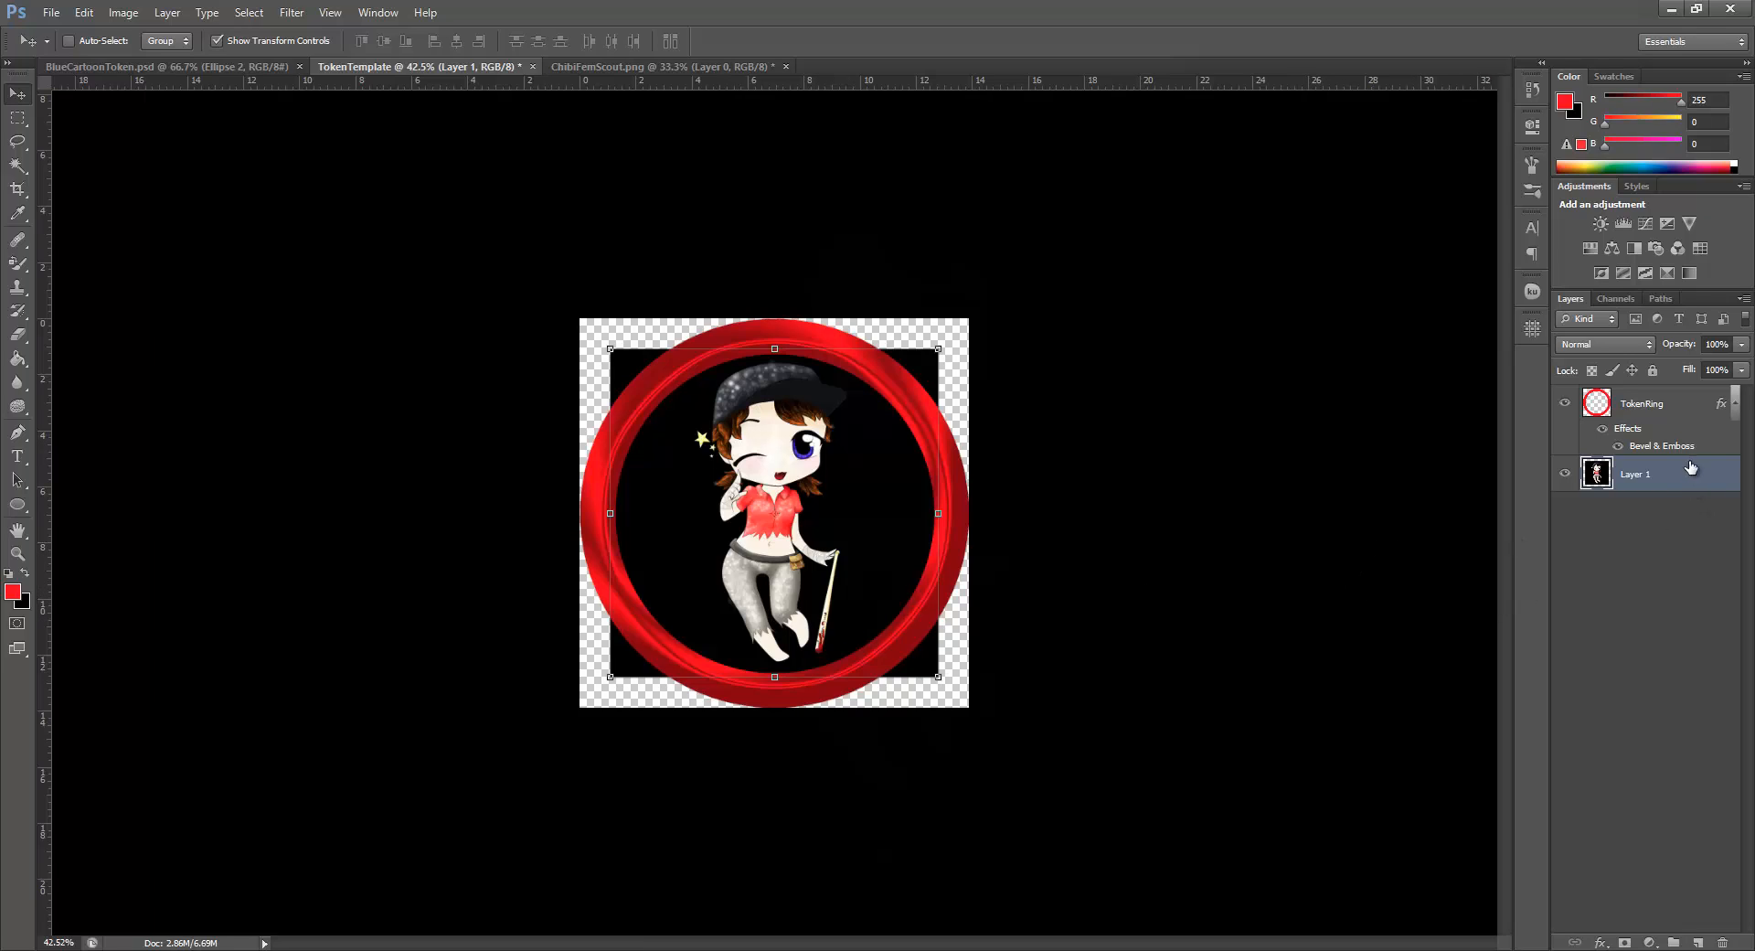
# Select the area inside the ring, cut it from the character layer and paste it in place on a new layer
pyautogui.click(1664, 403)
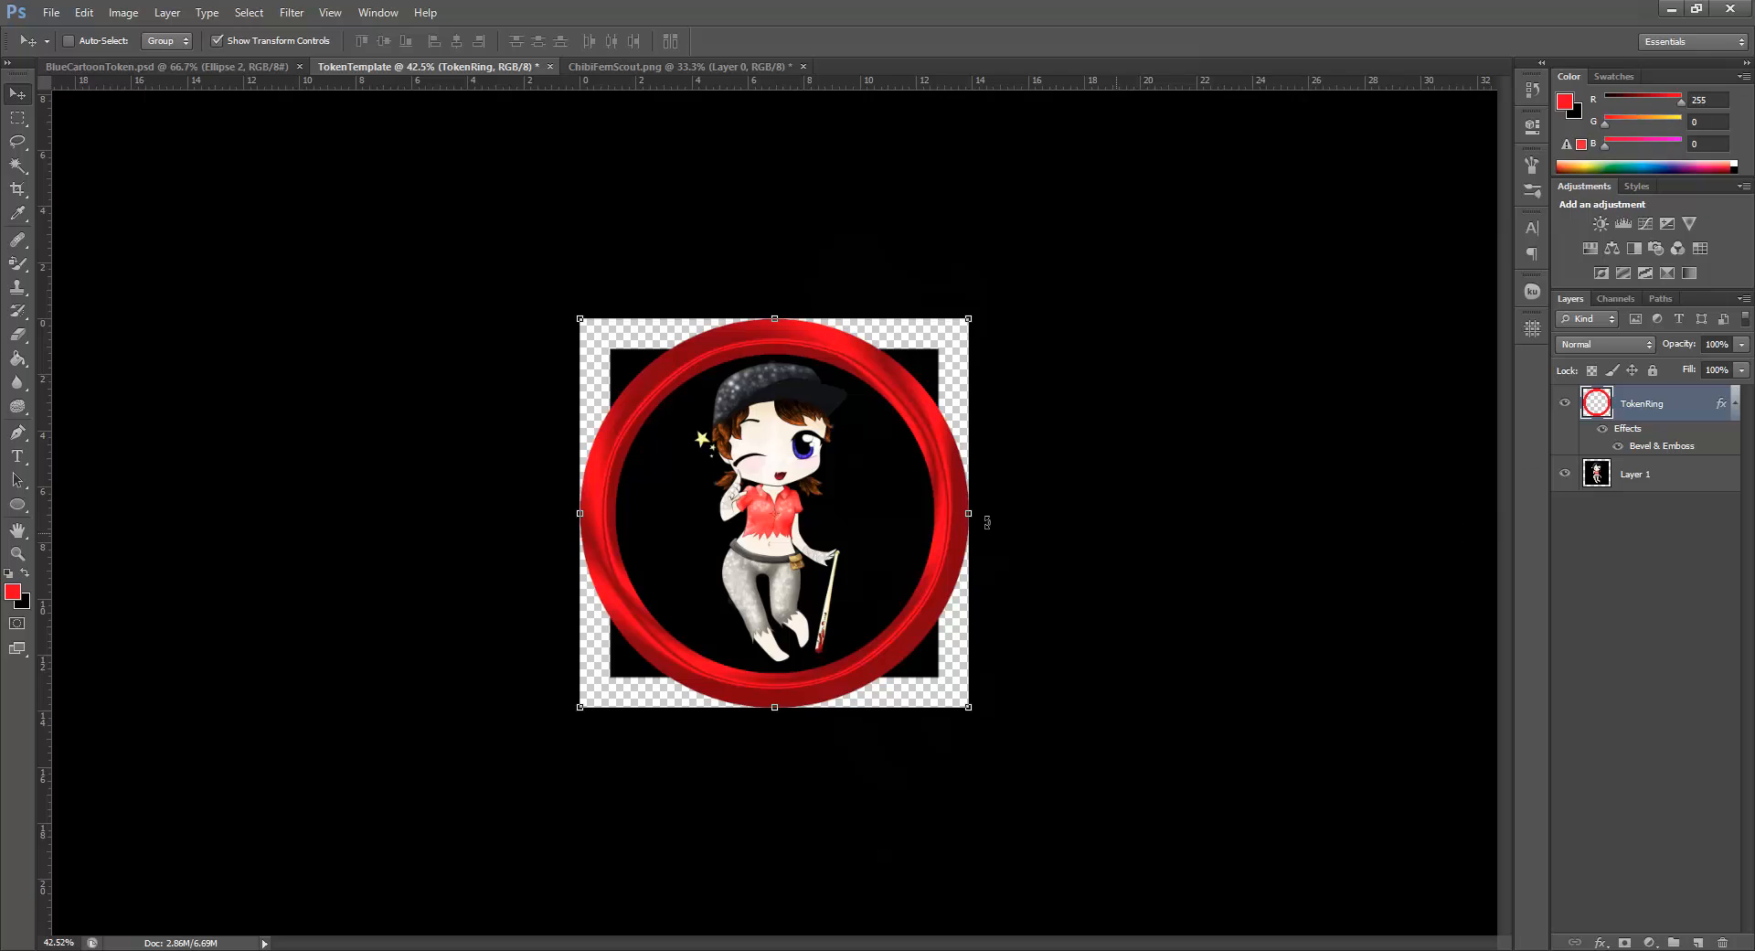
pyautogui.click(20, 165)
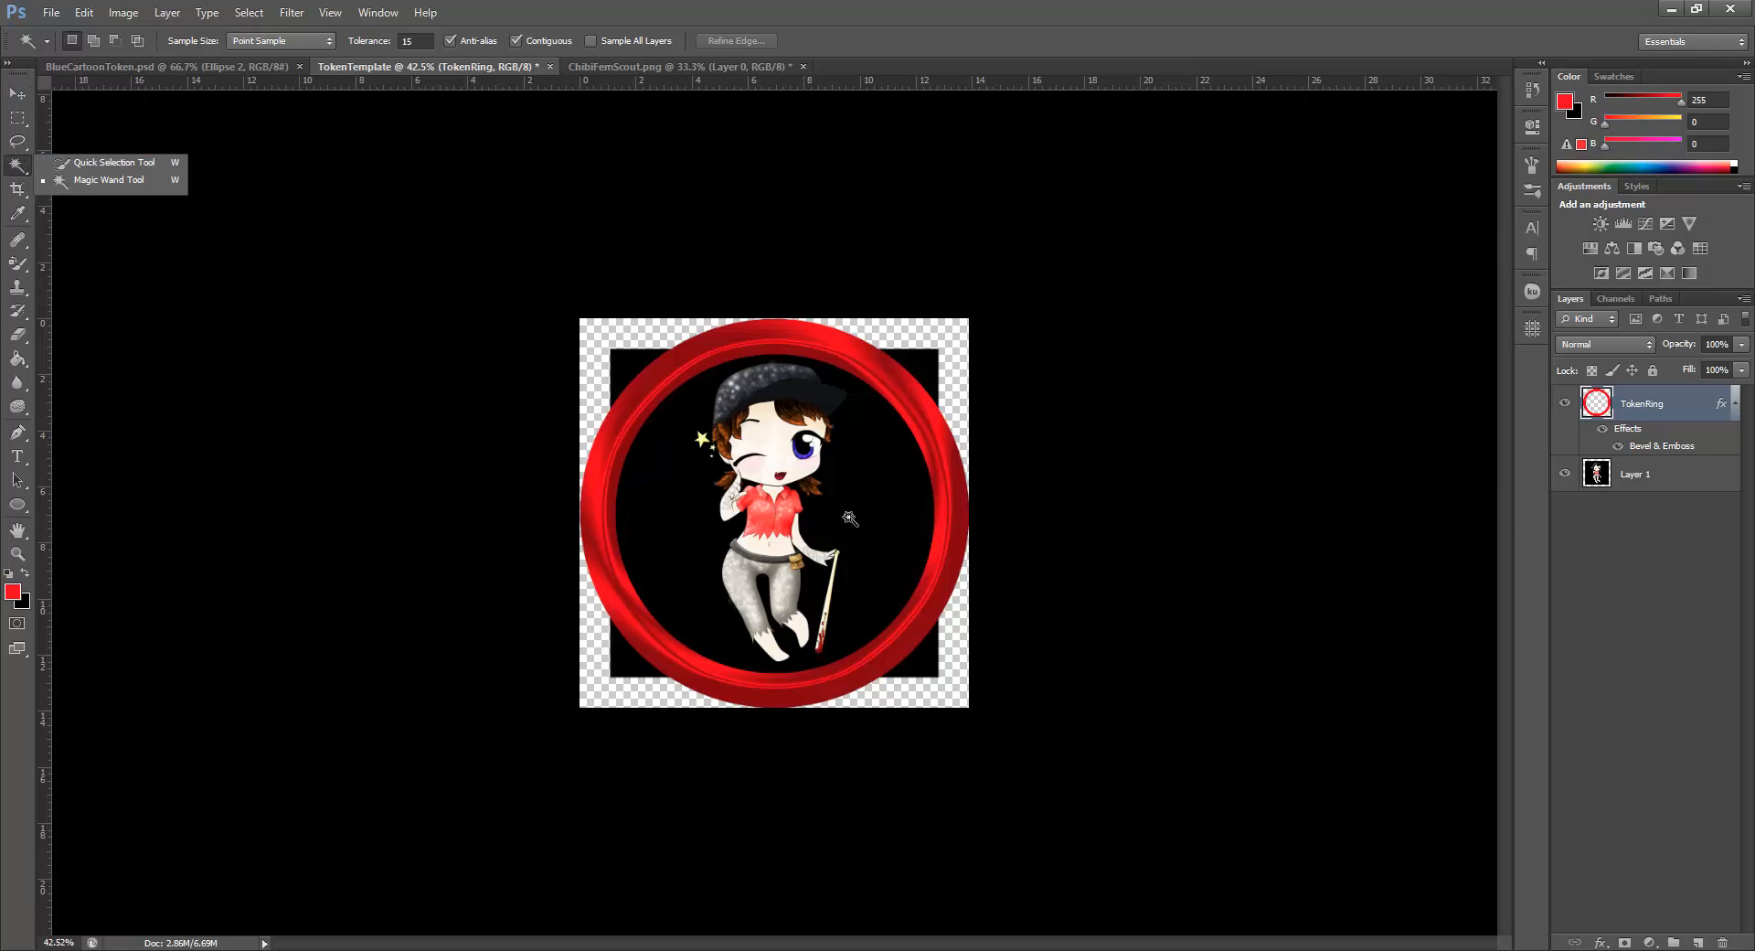
pyautogui.click(742, 463)
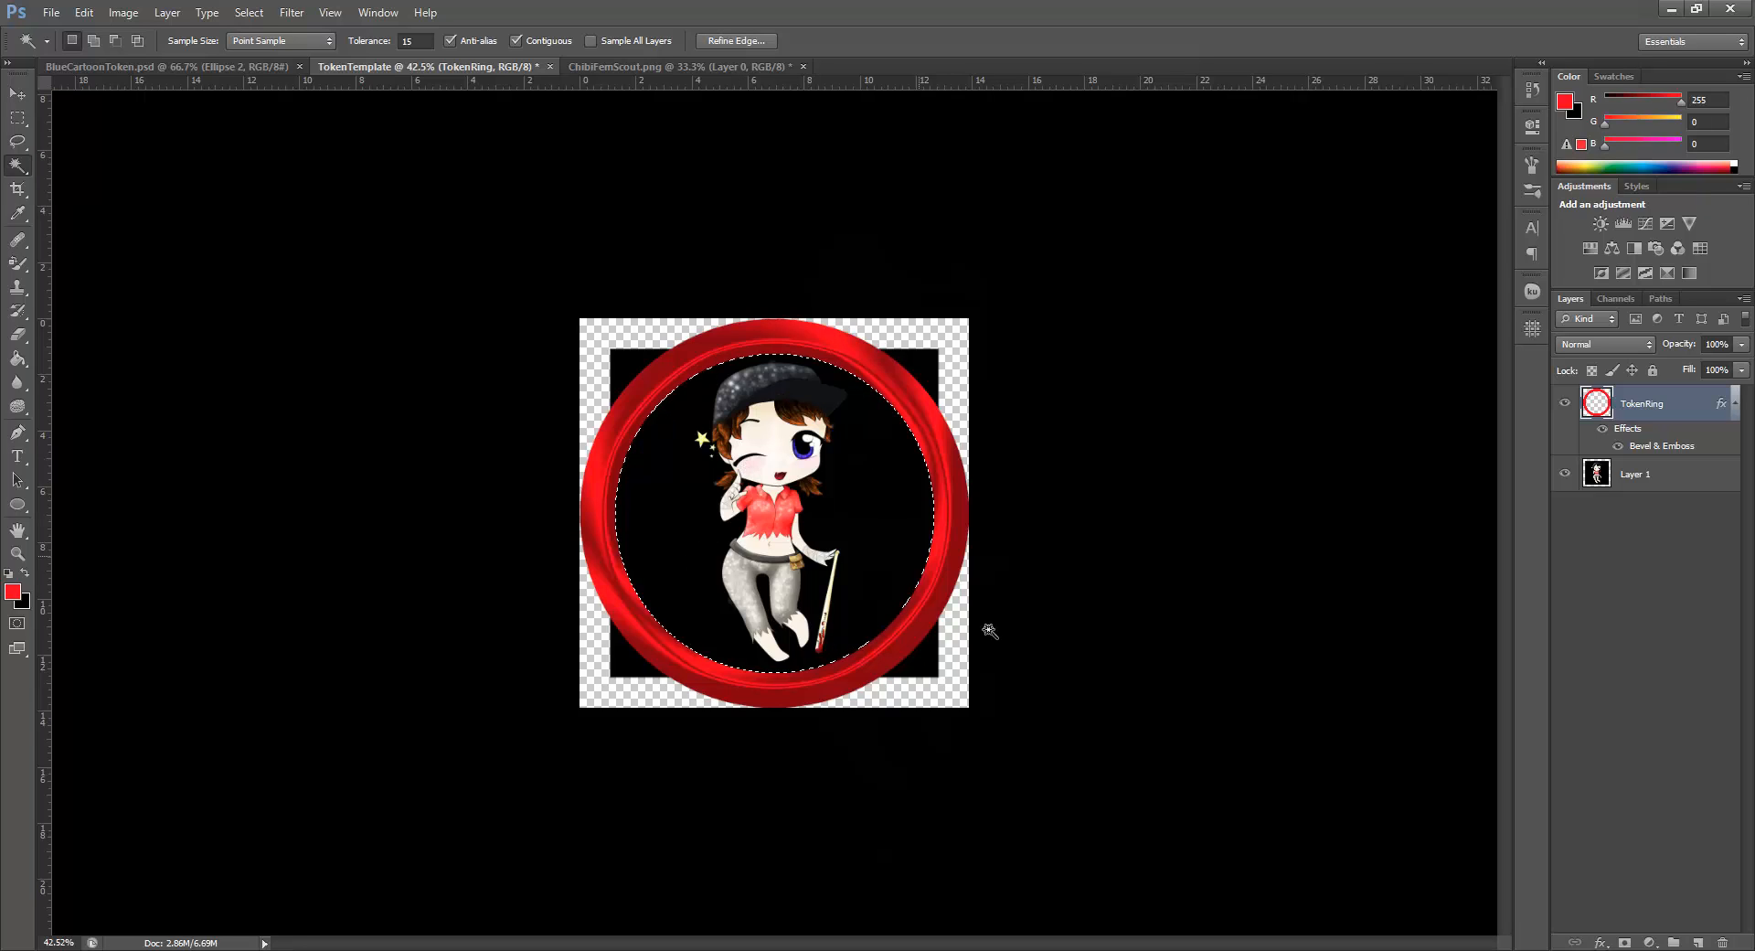
pyautogui.click(1662, 473)
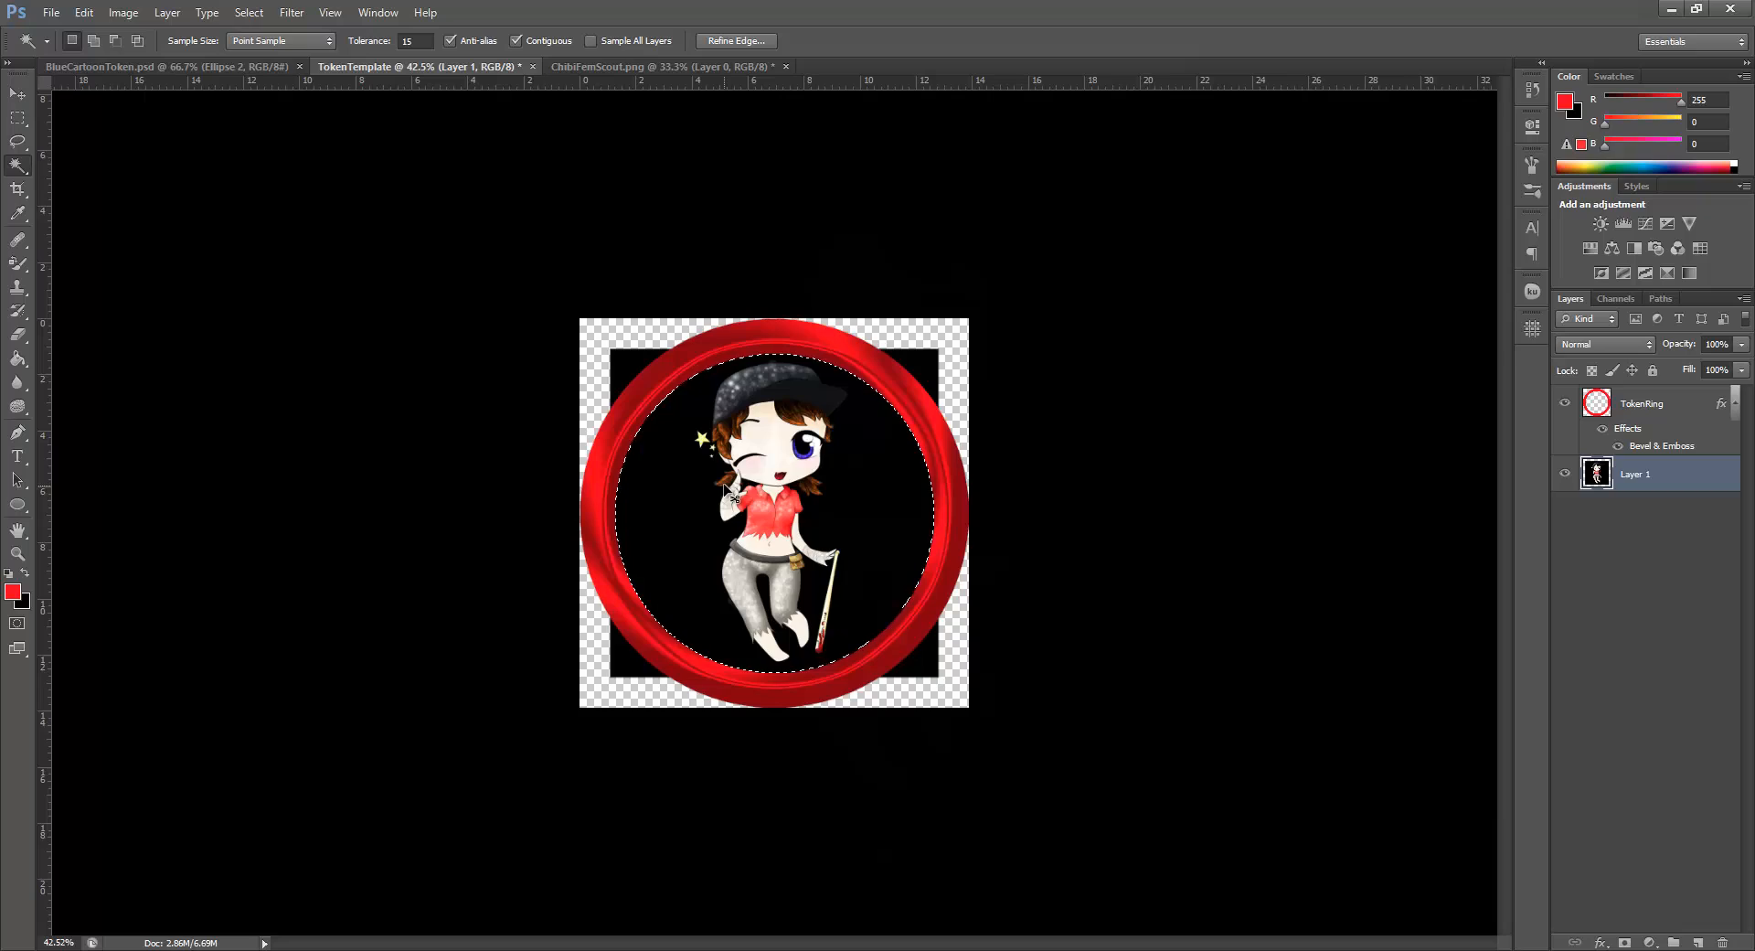
pyautogui.hotkey('ctrl', 'x')
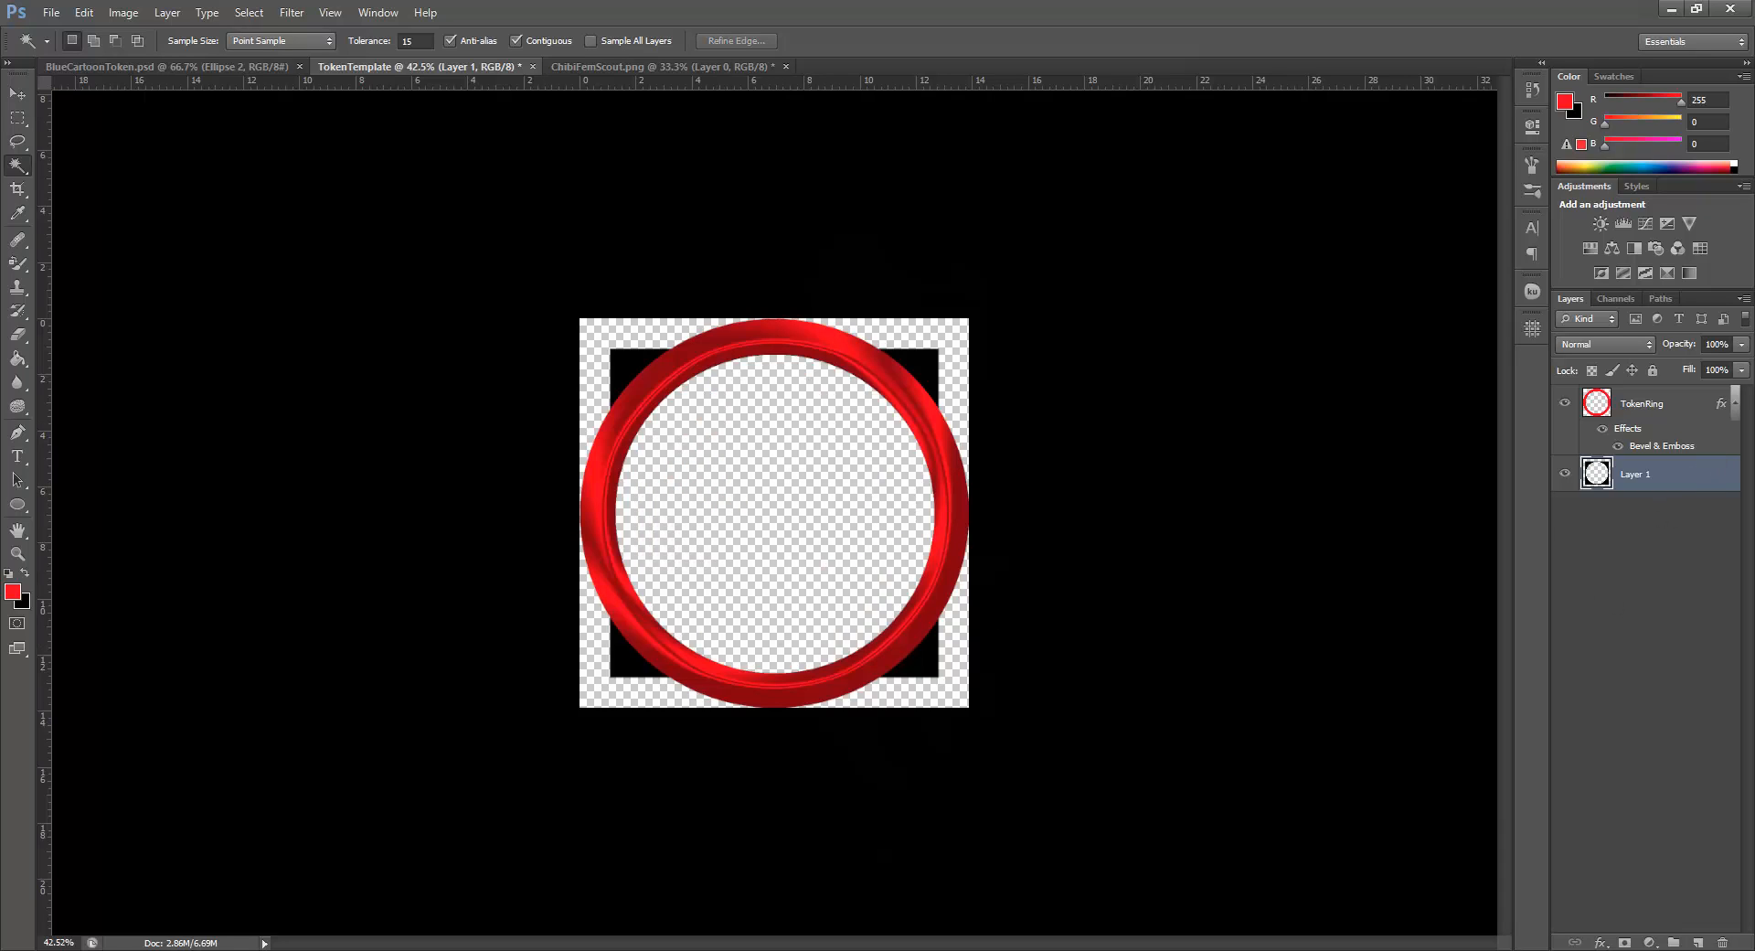
pyautogui.click(1697, 941)
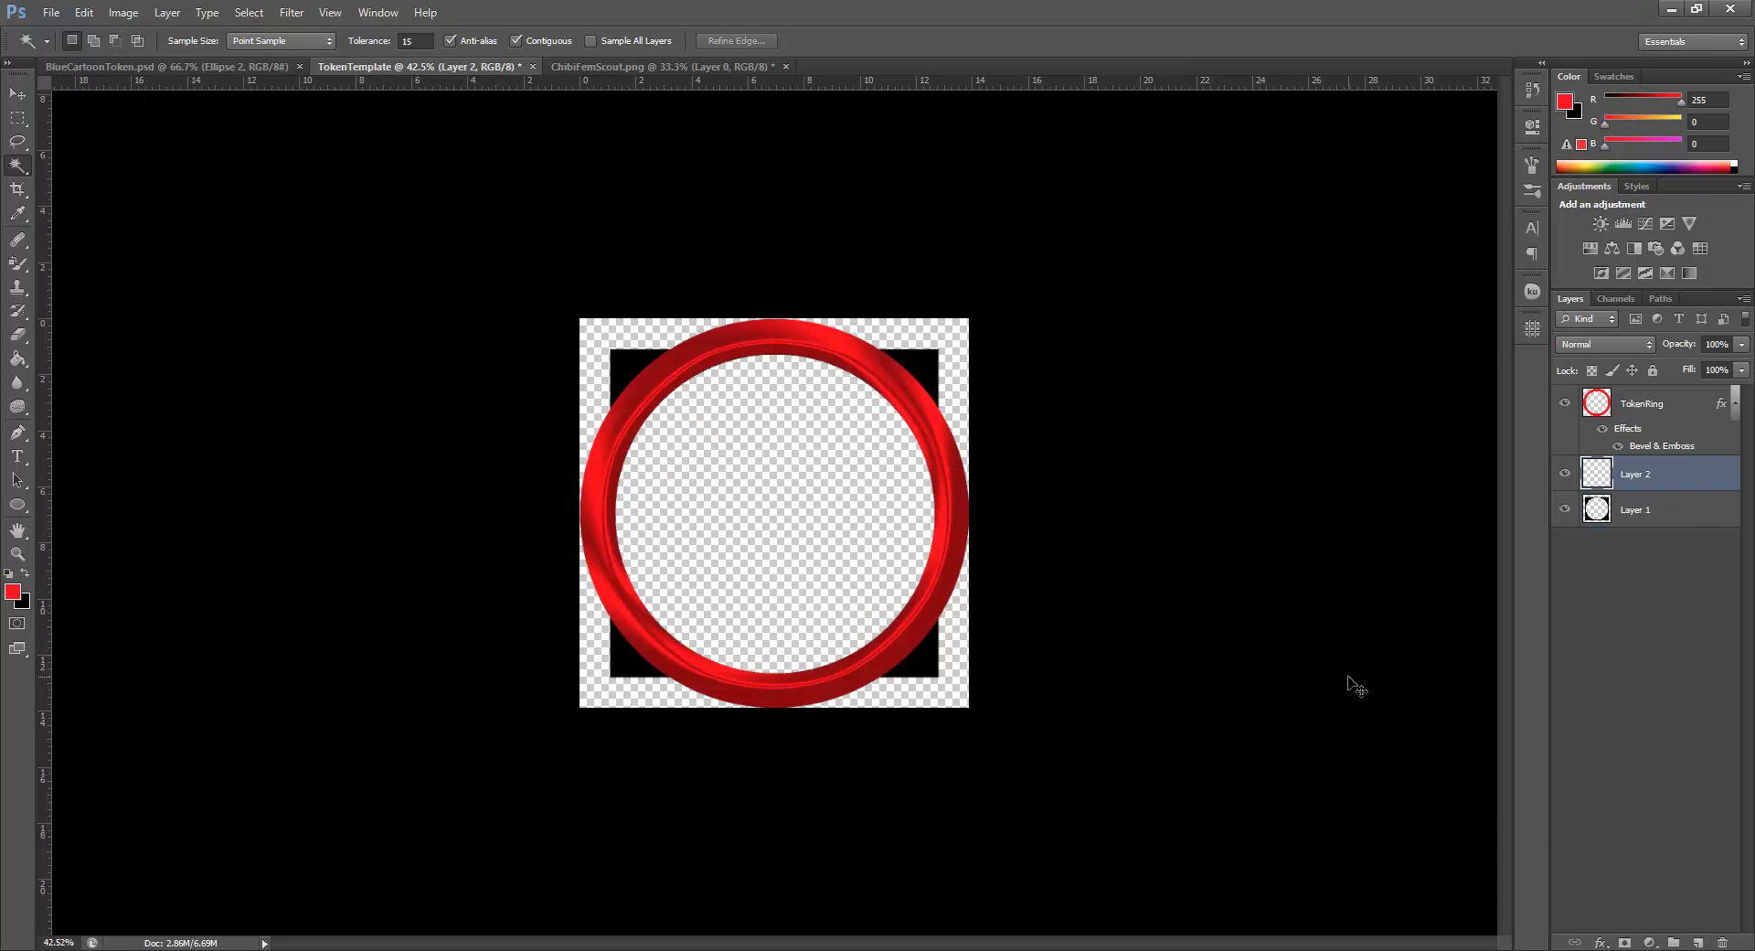
pyautogui.hotkey('ctrl', 'v')
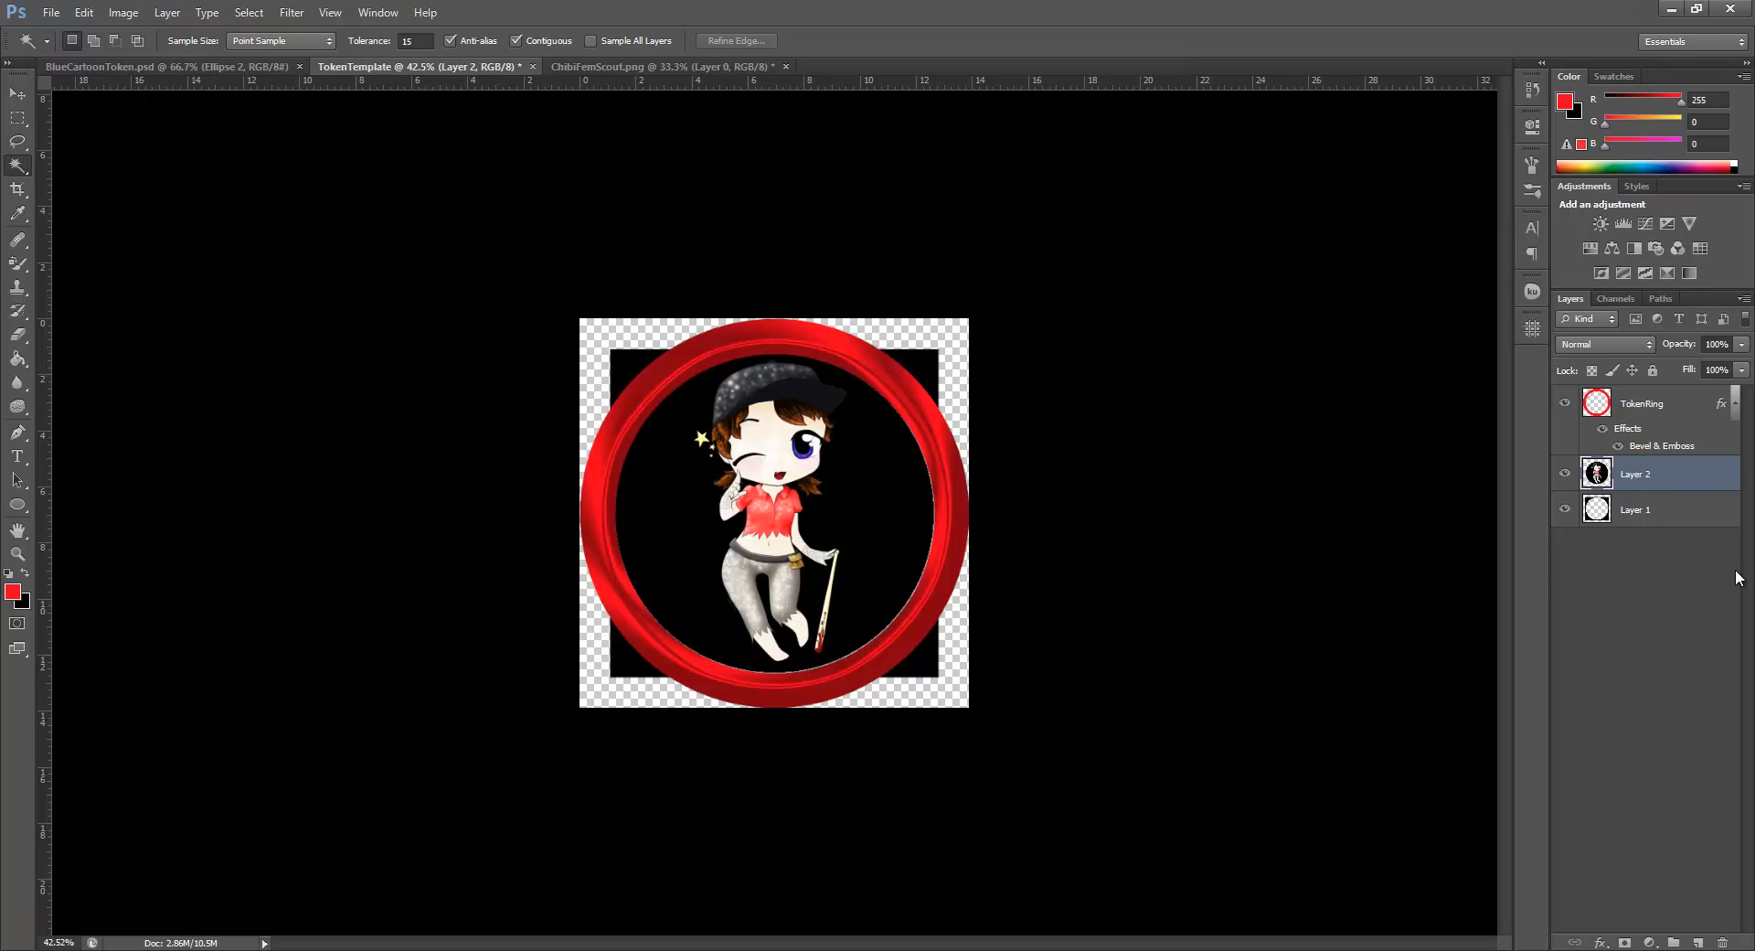
pyautogui.click(1662, 517)
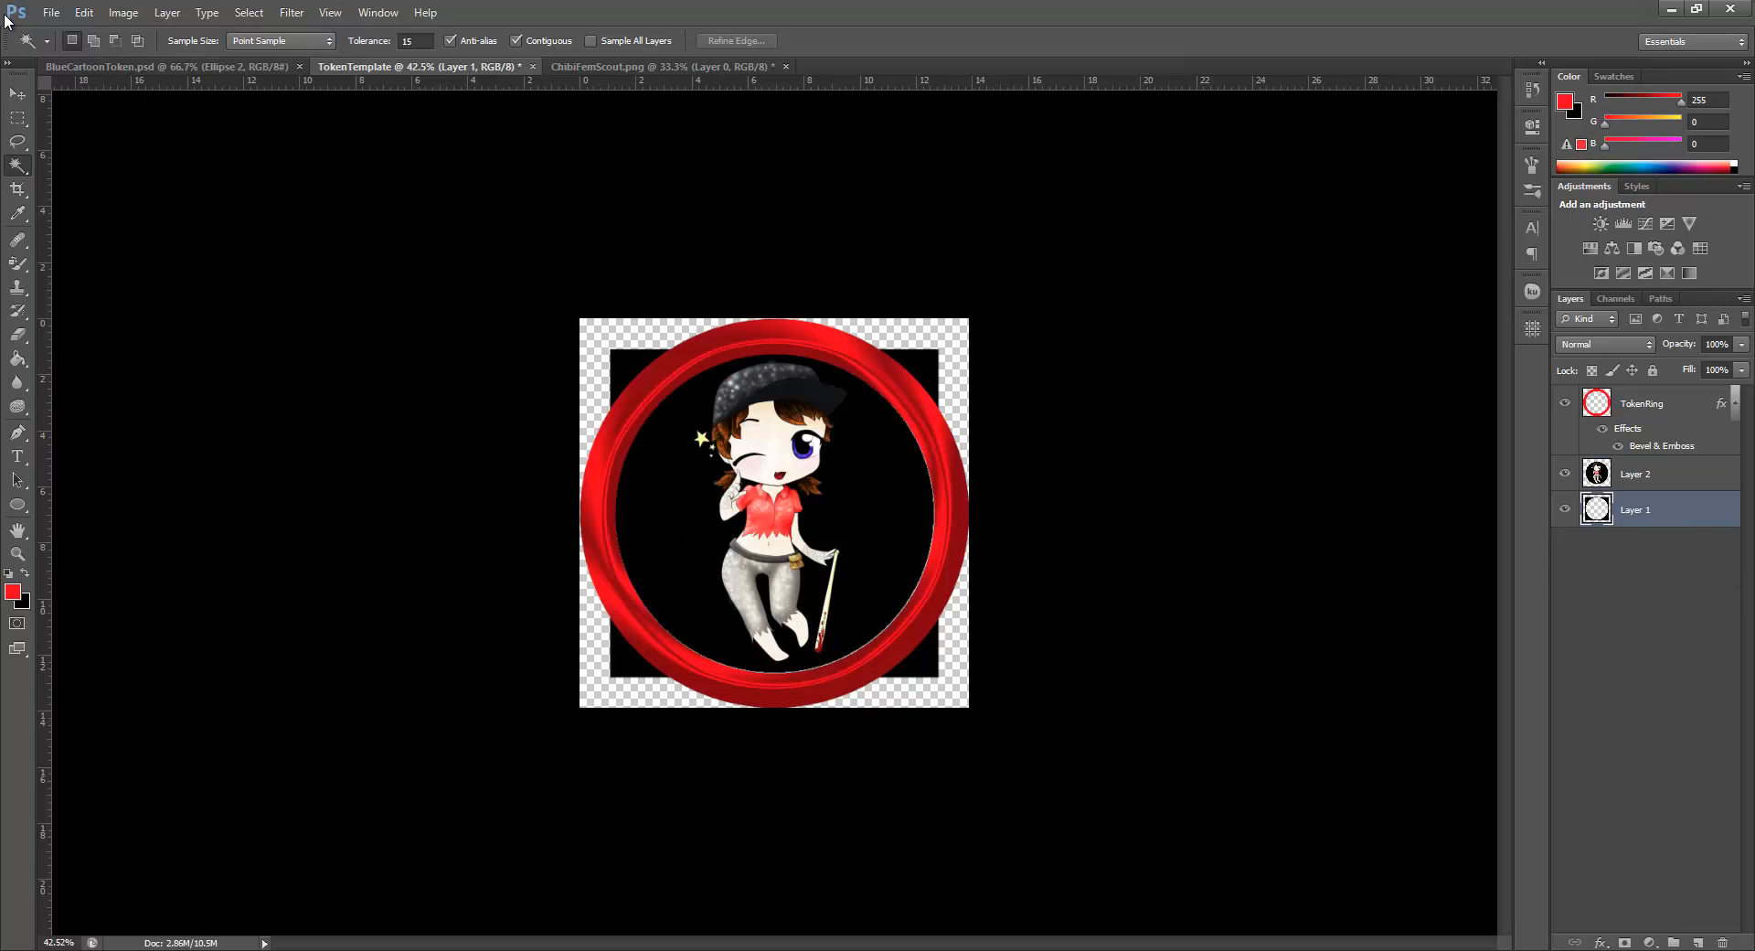
pyautogui.click(89, 18)
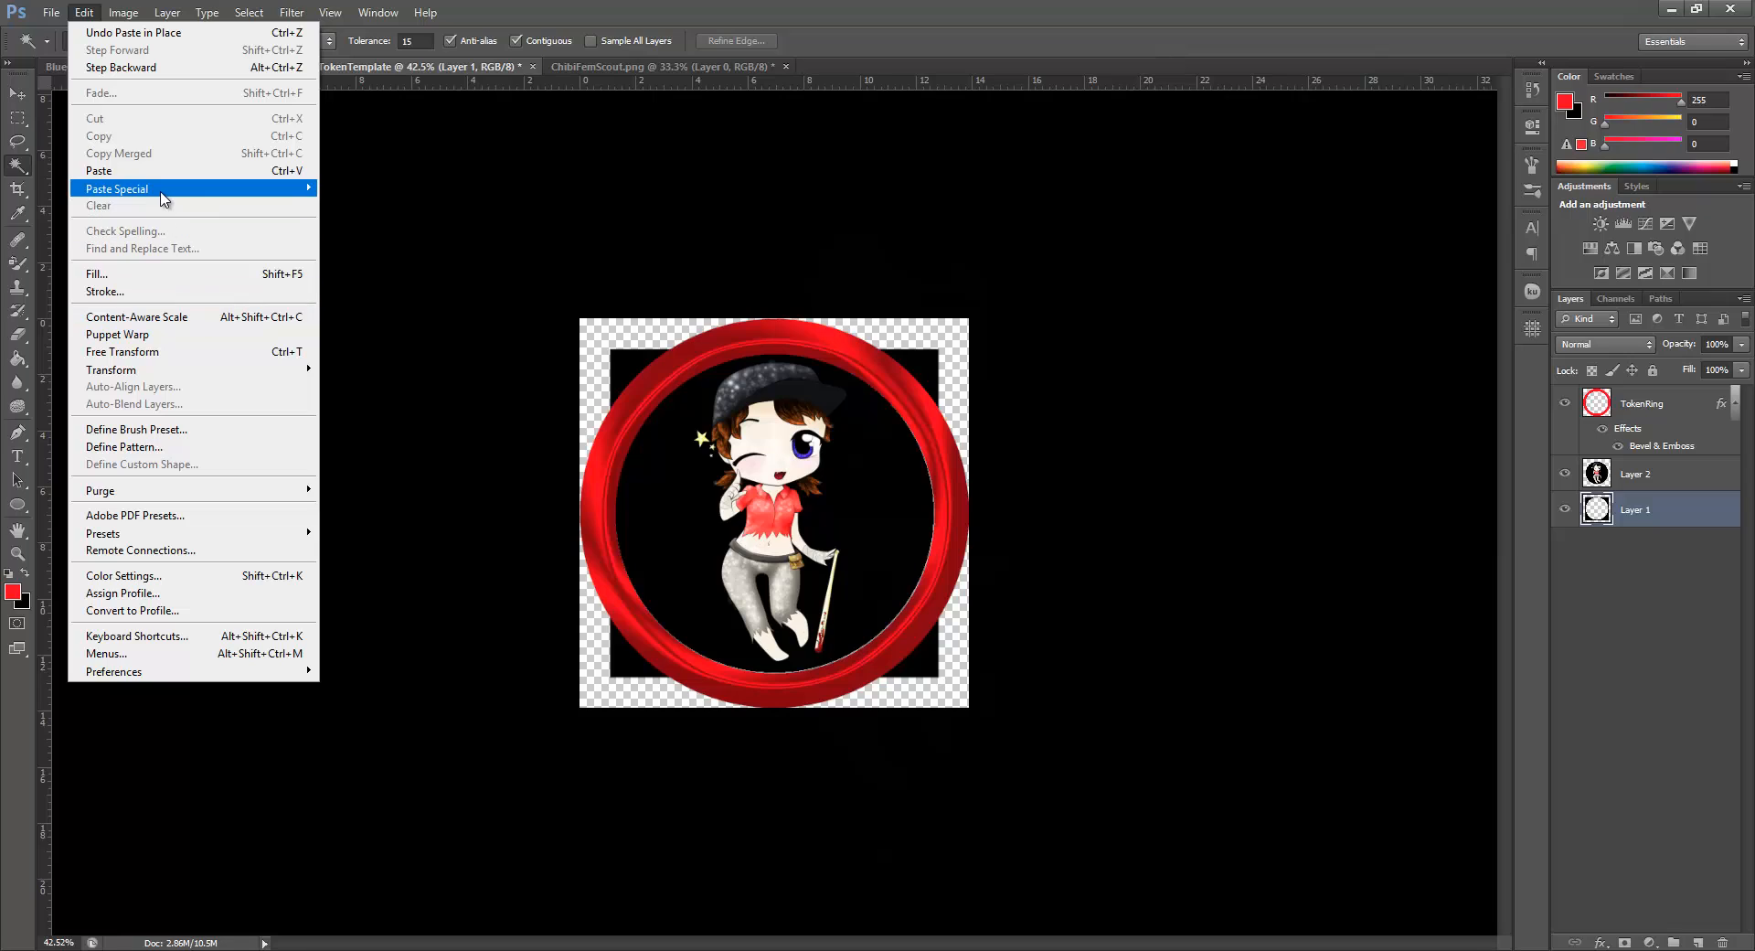
pyautogui.moveTo(164, 198)
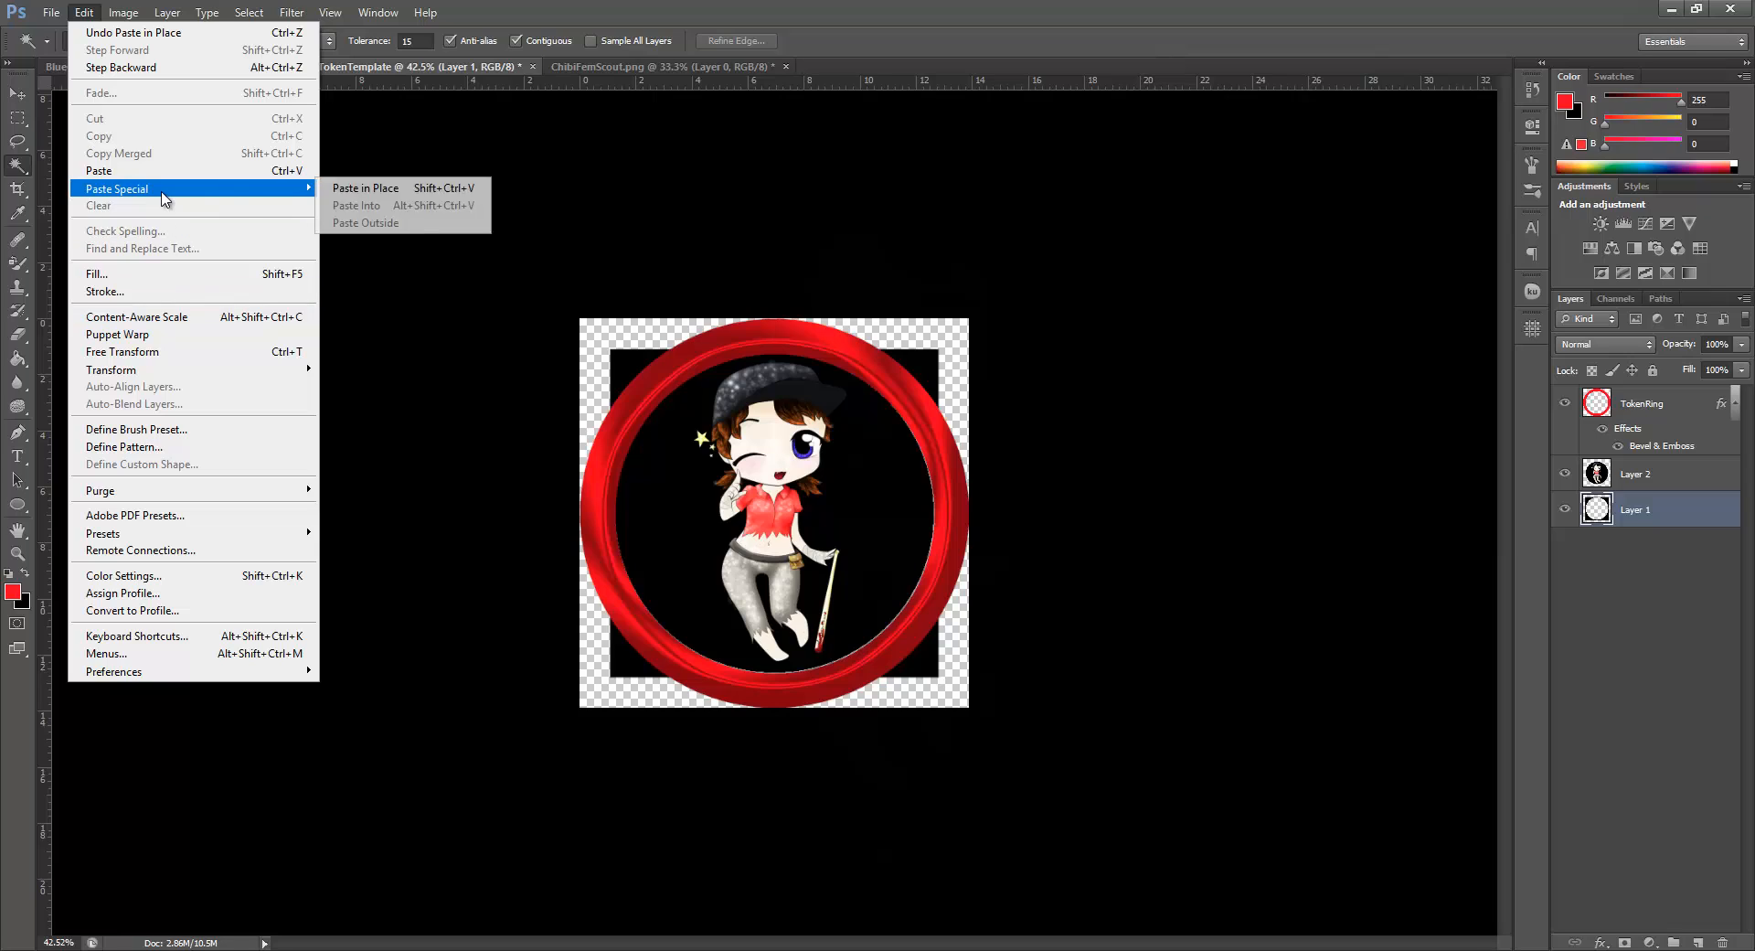
pyautogui.click(941, 211)
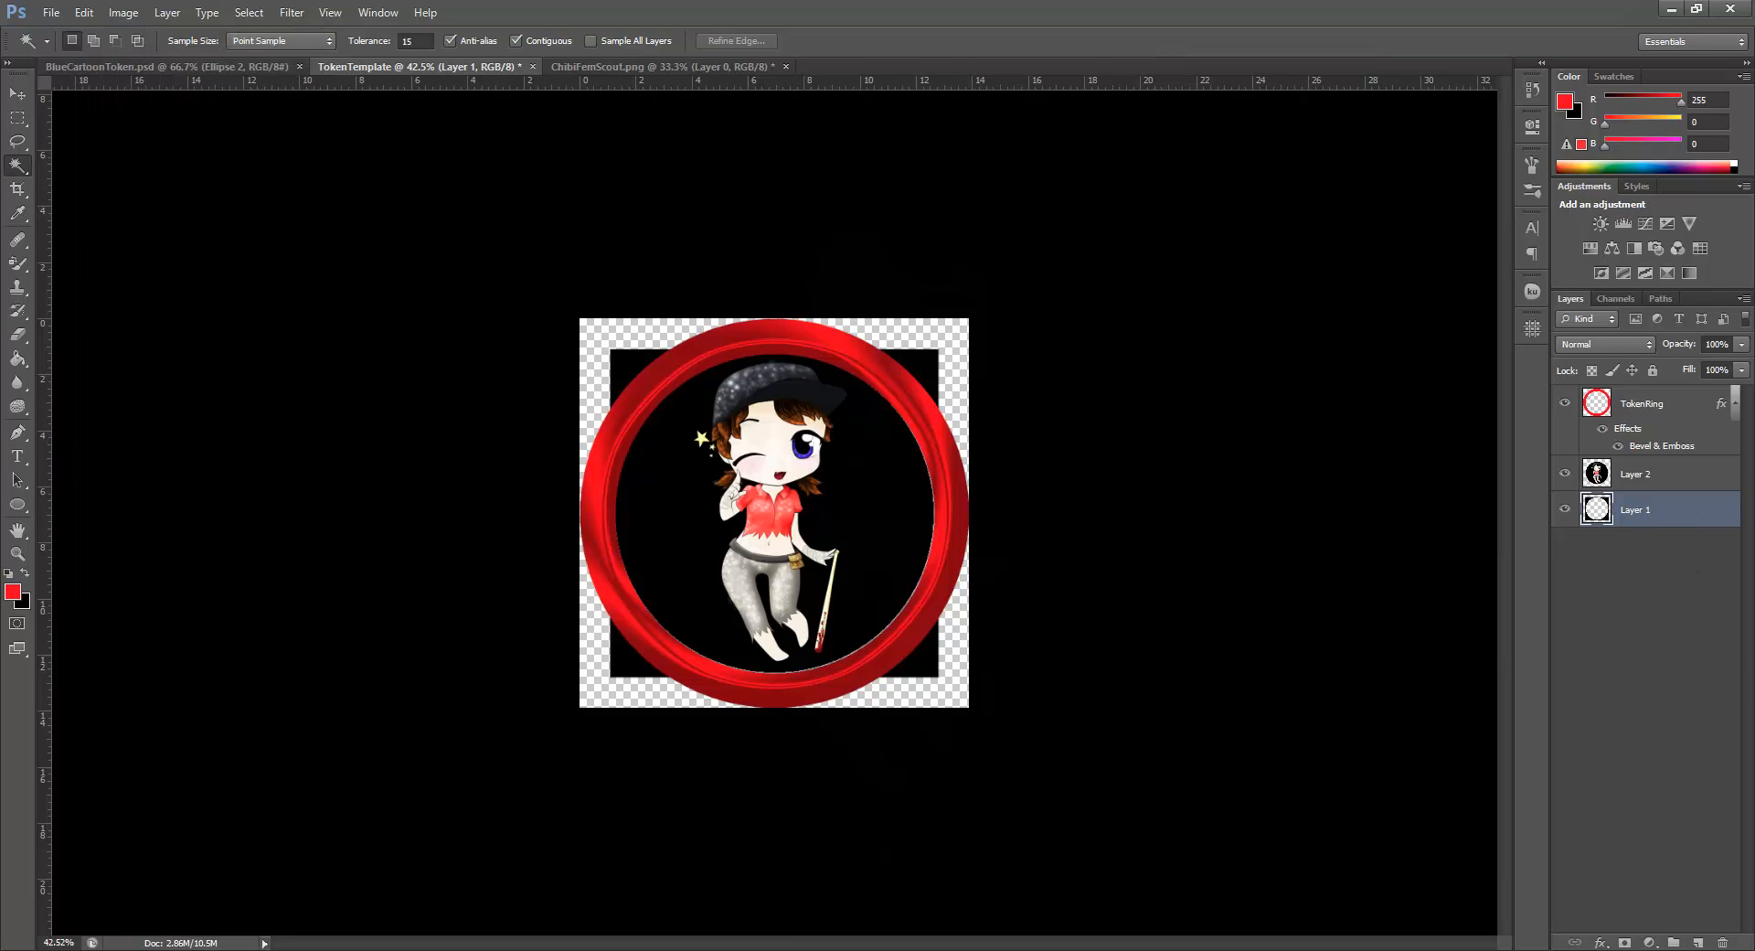
# Delete Layer 1, which holds the leftover black corners outside the ring
pyautogui.moveTo(1648, 510); pyautogui.dragTo(1722, 943)
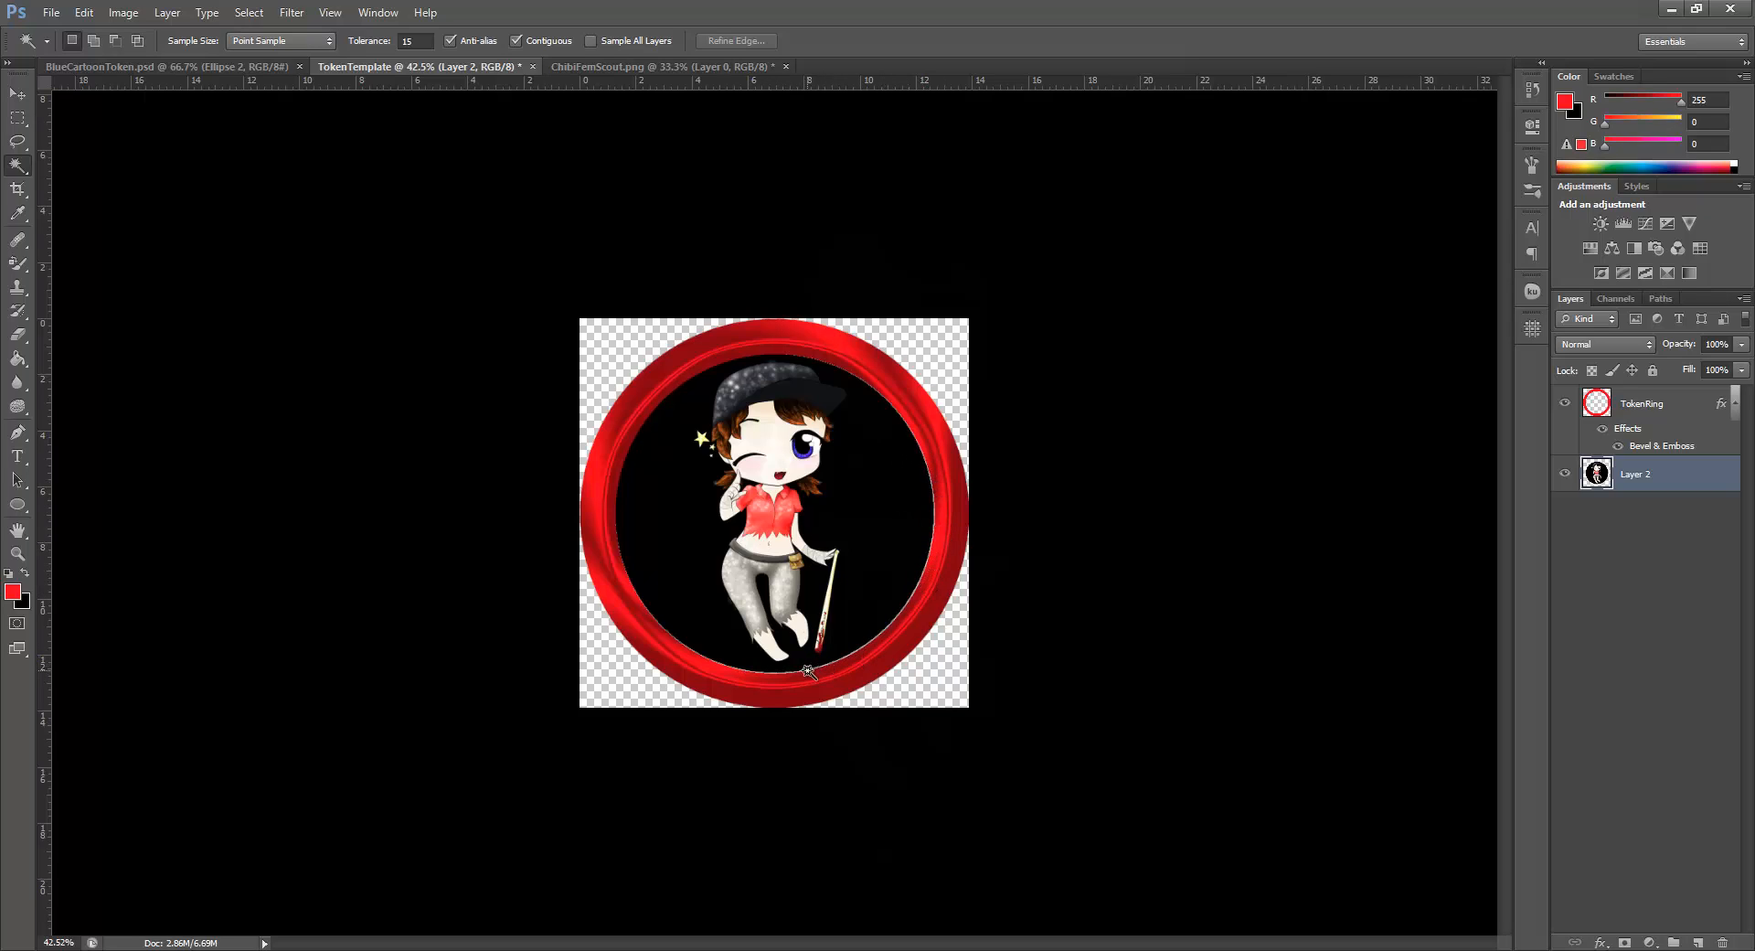
# Try enlarging Layer 2 to 103.42% about its centre and shifting it slightly down to close the gap inside the ring
pyautogui.hotkey('ctrl', 't')
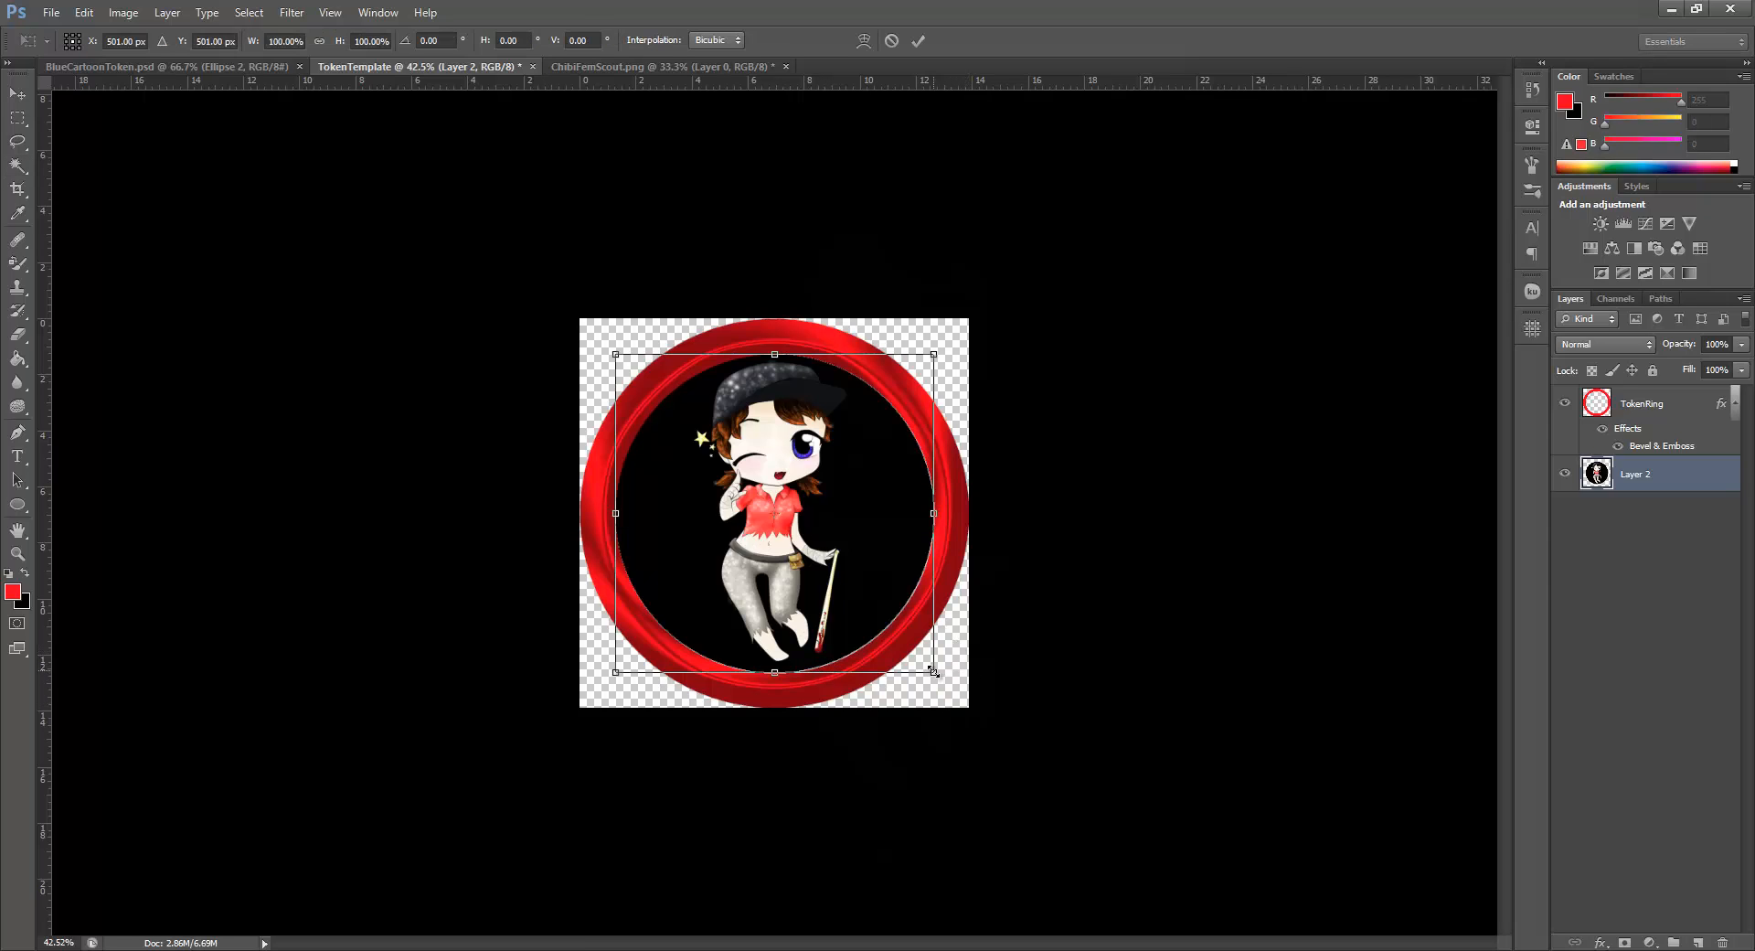
pyautogui.moveTo(933, 672); pyautogui.dragTo(939, 677)
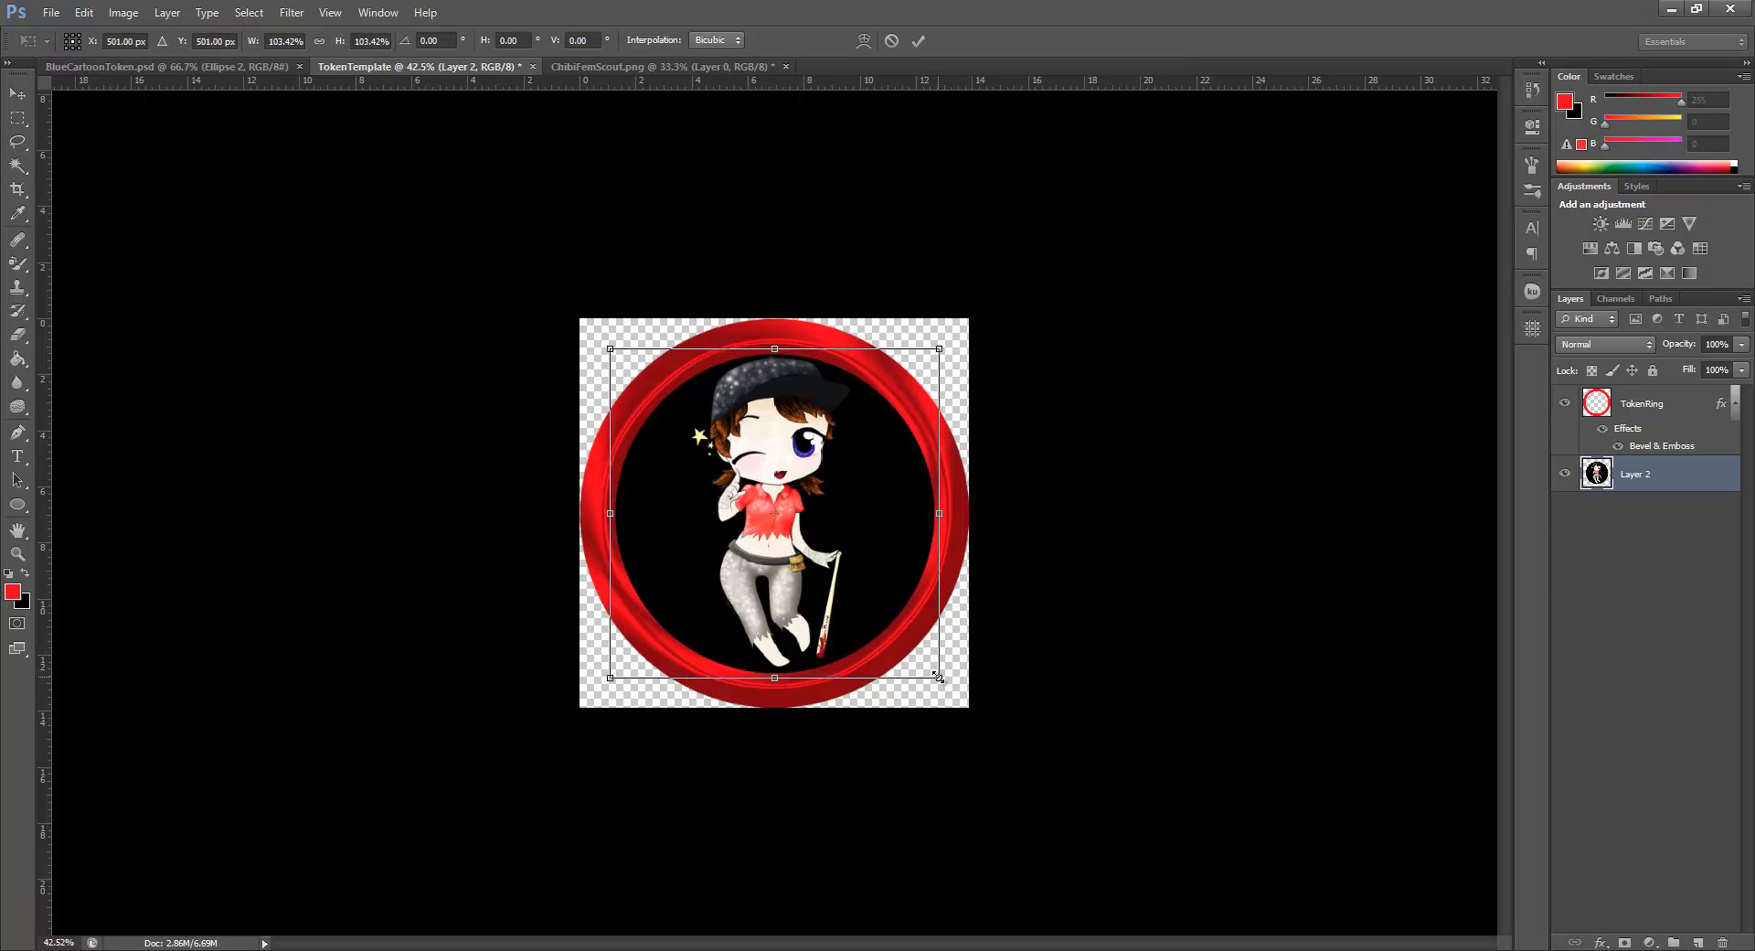
pyautogui.click(17, 93)
pyautogui.click(842, 375)
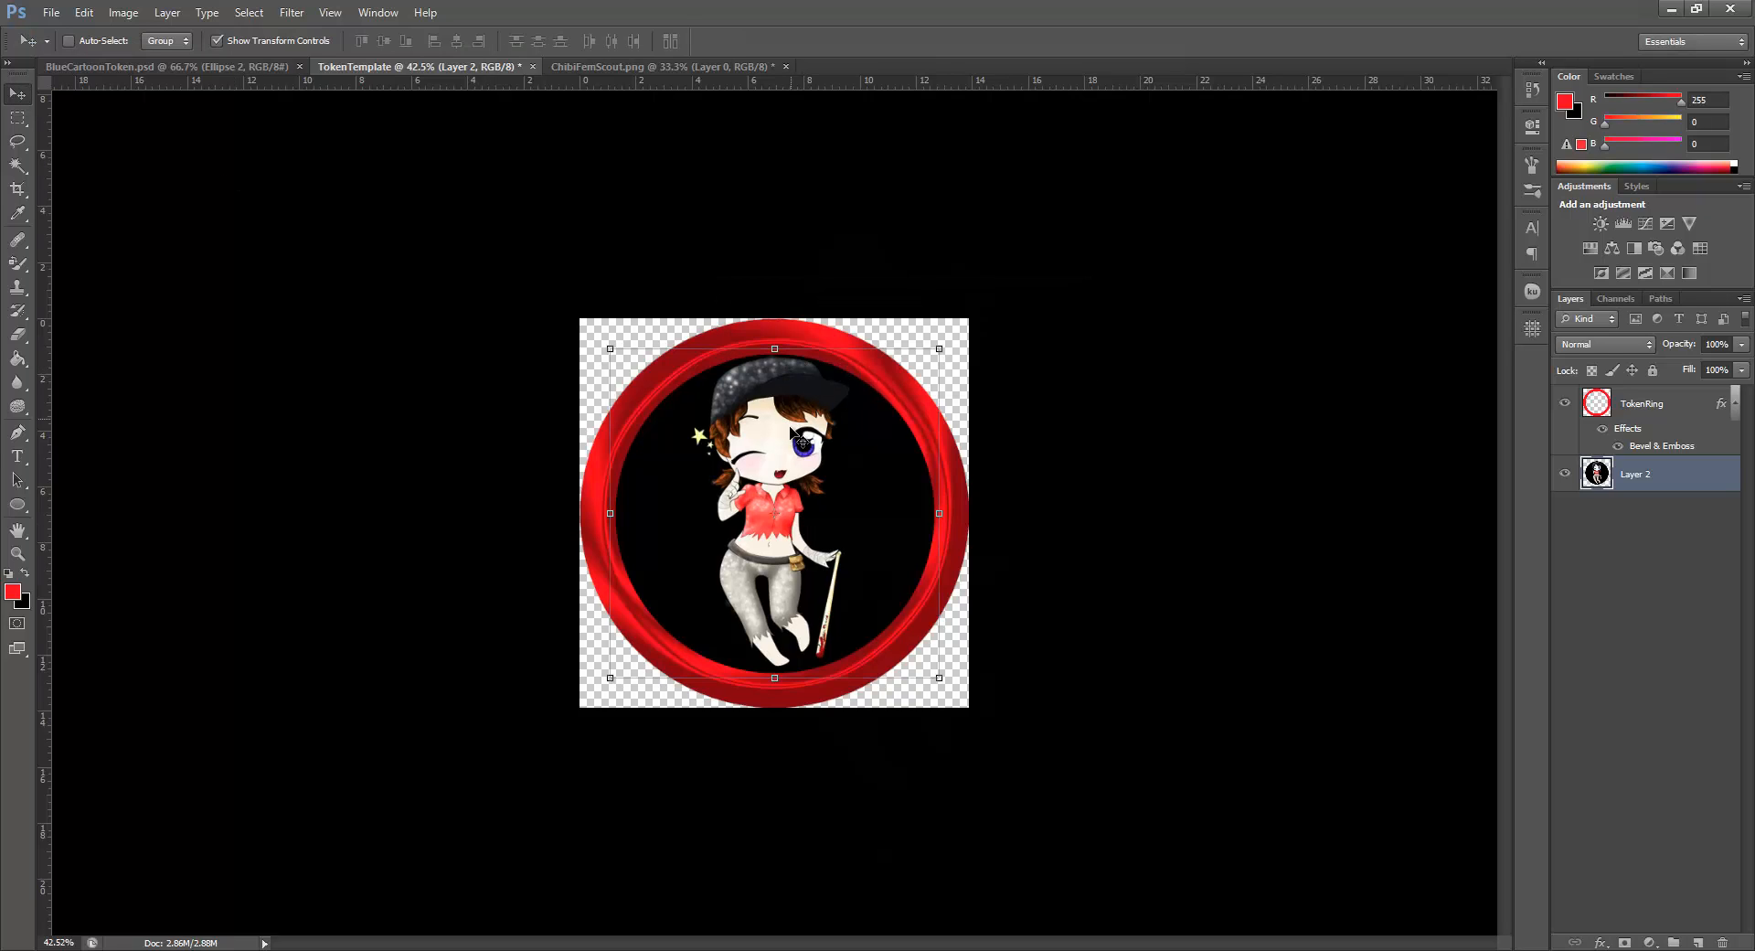
pyautogui.moveTo(794, 434); pyautogui.dragTo(794, 438)
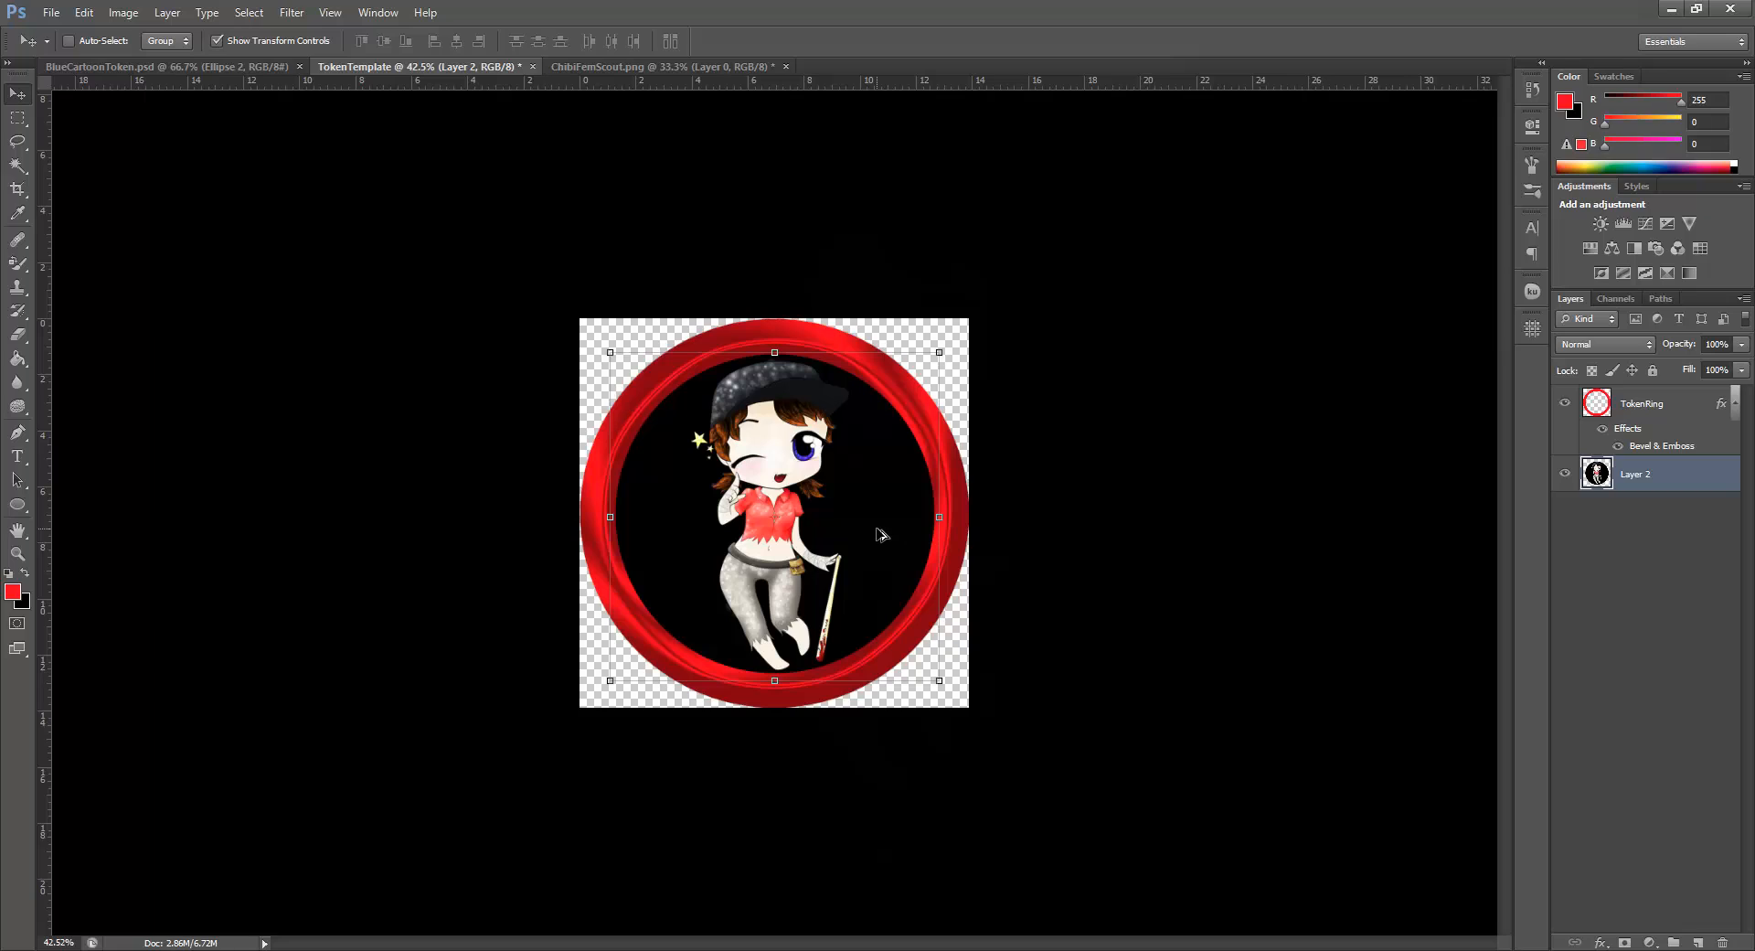
# Undo the enlargement and shift of Layer 2, leaving its layer style settings without changes
pyautogui.hotkey('ctrl', 'alt', 'z')
pyautogui.hotkey('ctrl', 'alt', 'z')
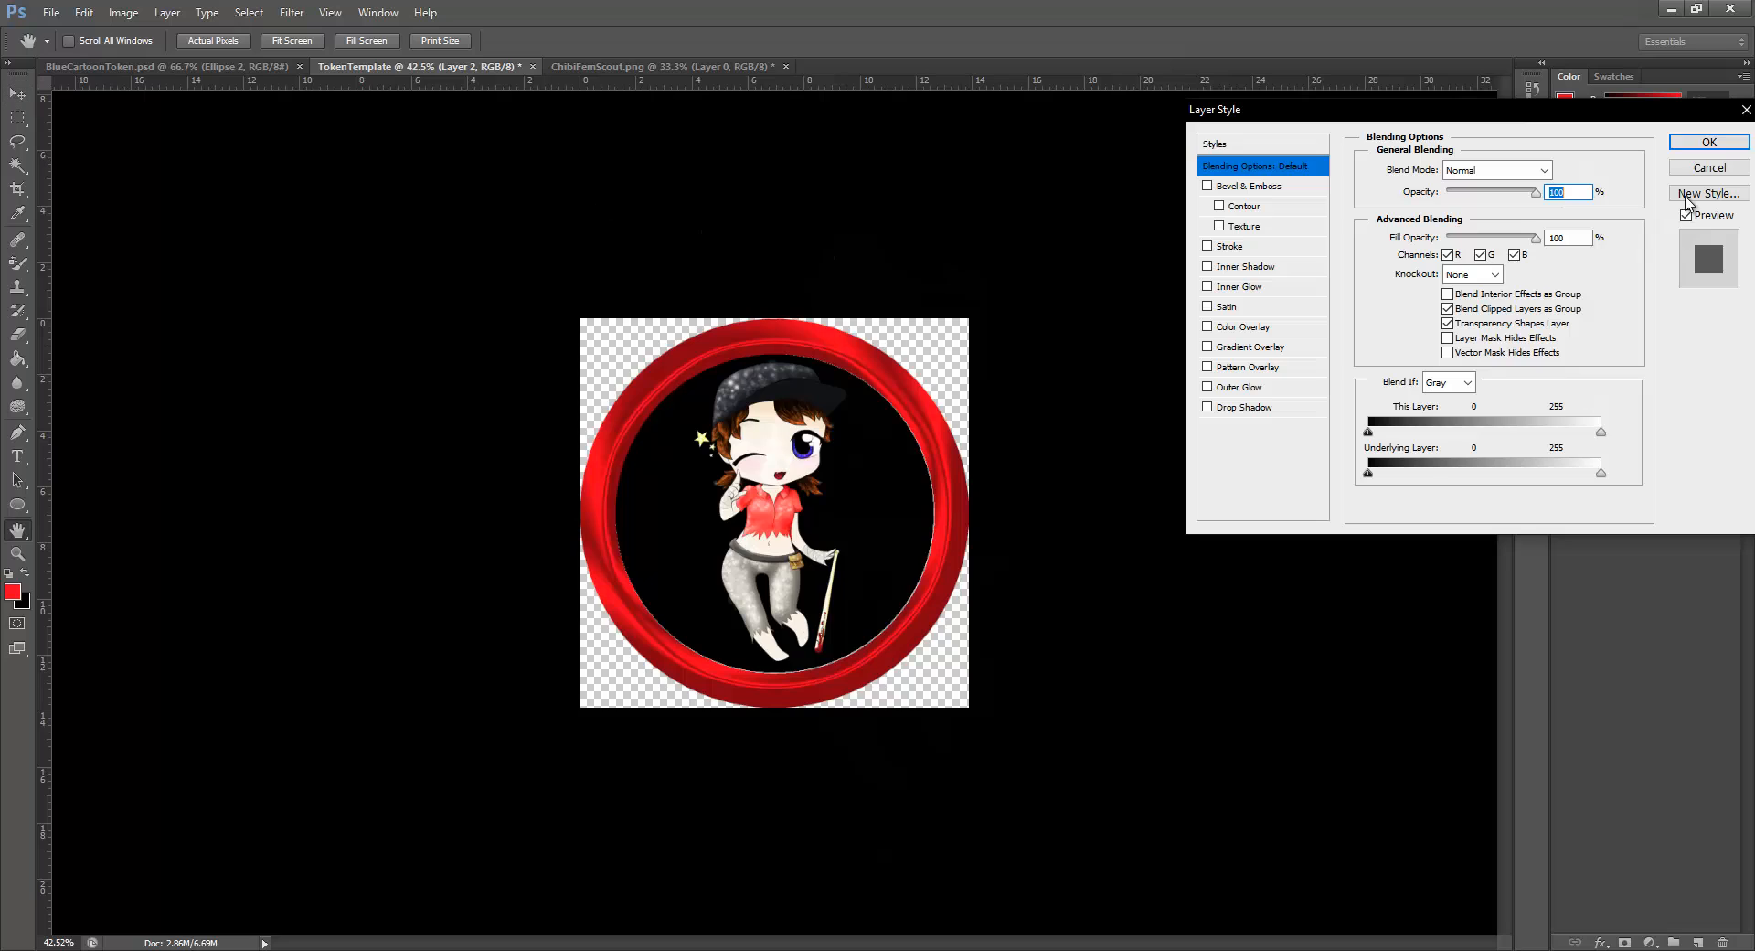
pyautogui.click(1728, 168)
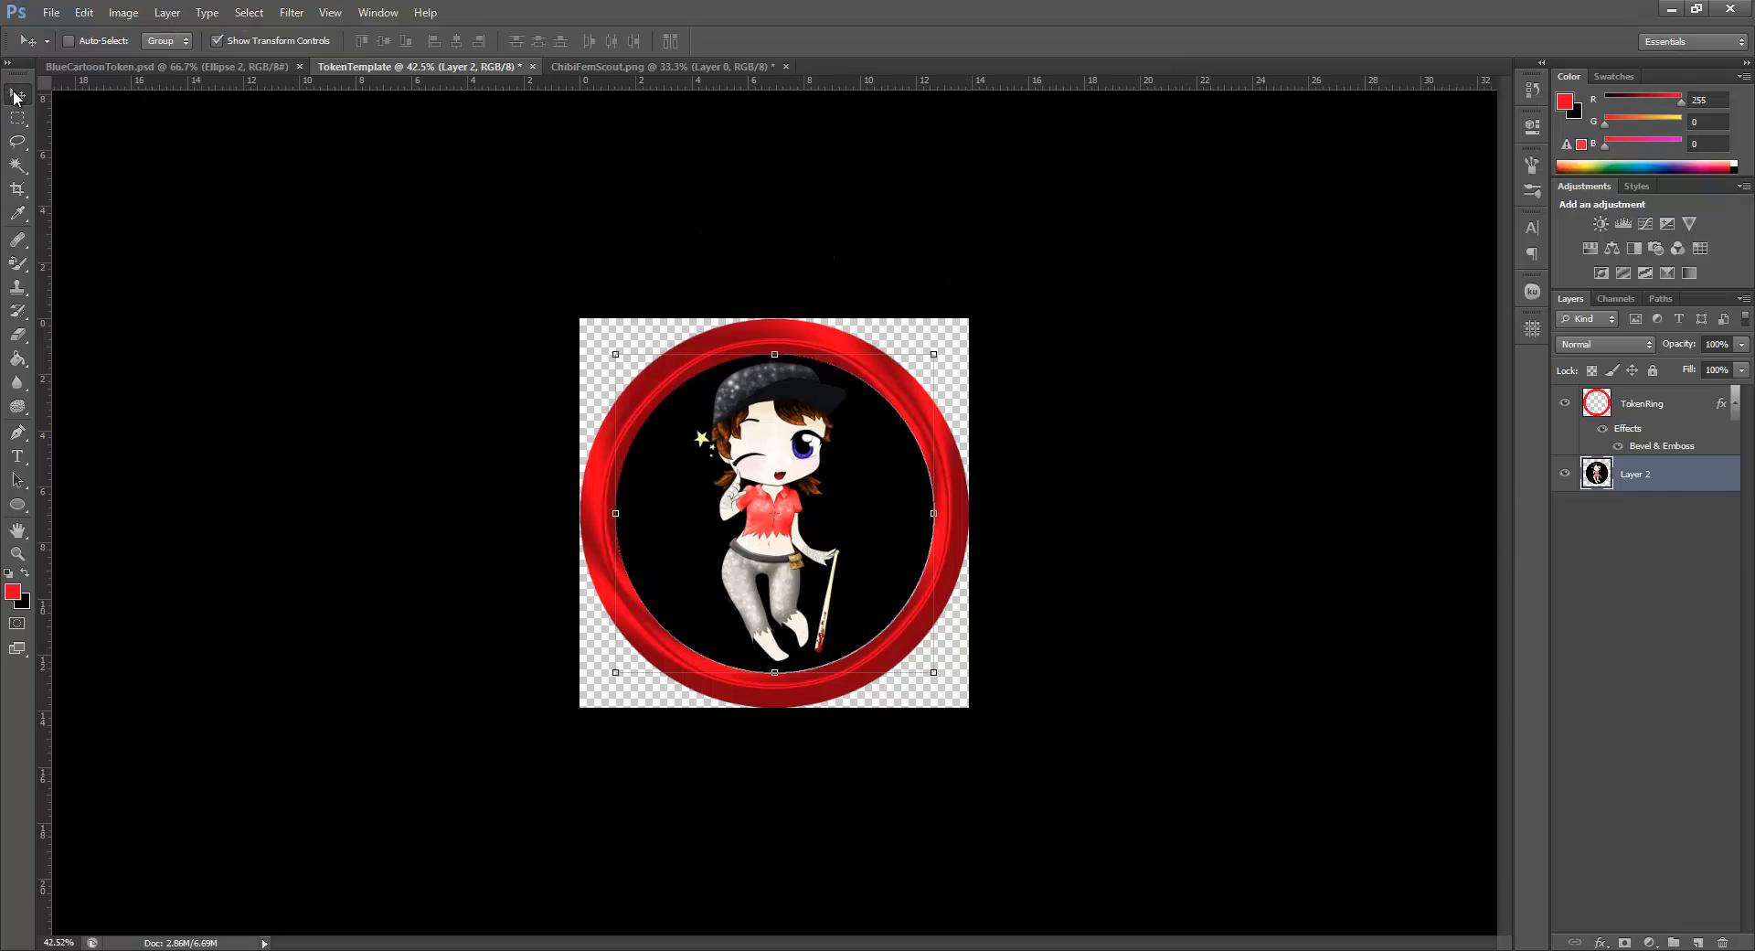
# Add a 3 px black outside Stroke with Normal blending and 100% opacity to Layer 2
pyautogui.doubleClick(1690, 487)
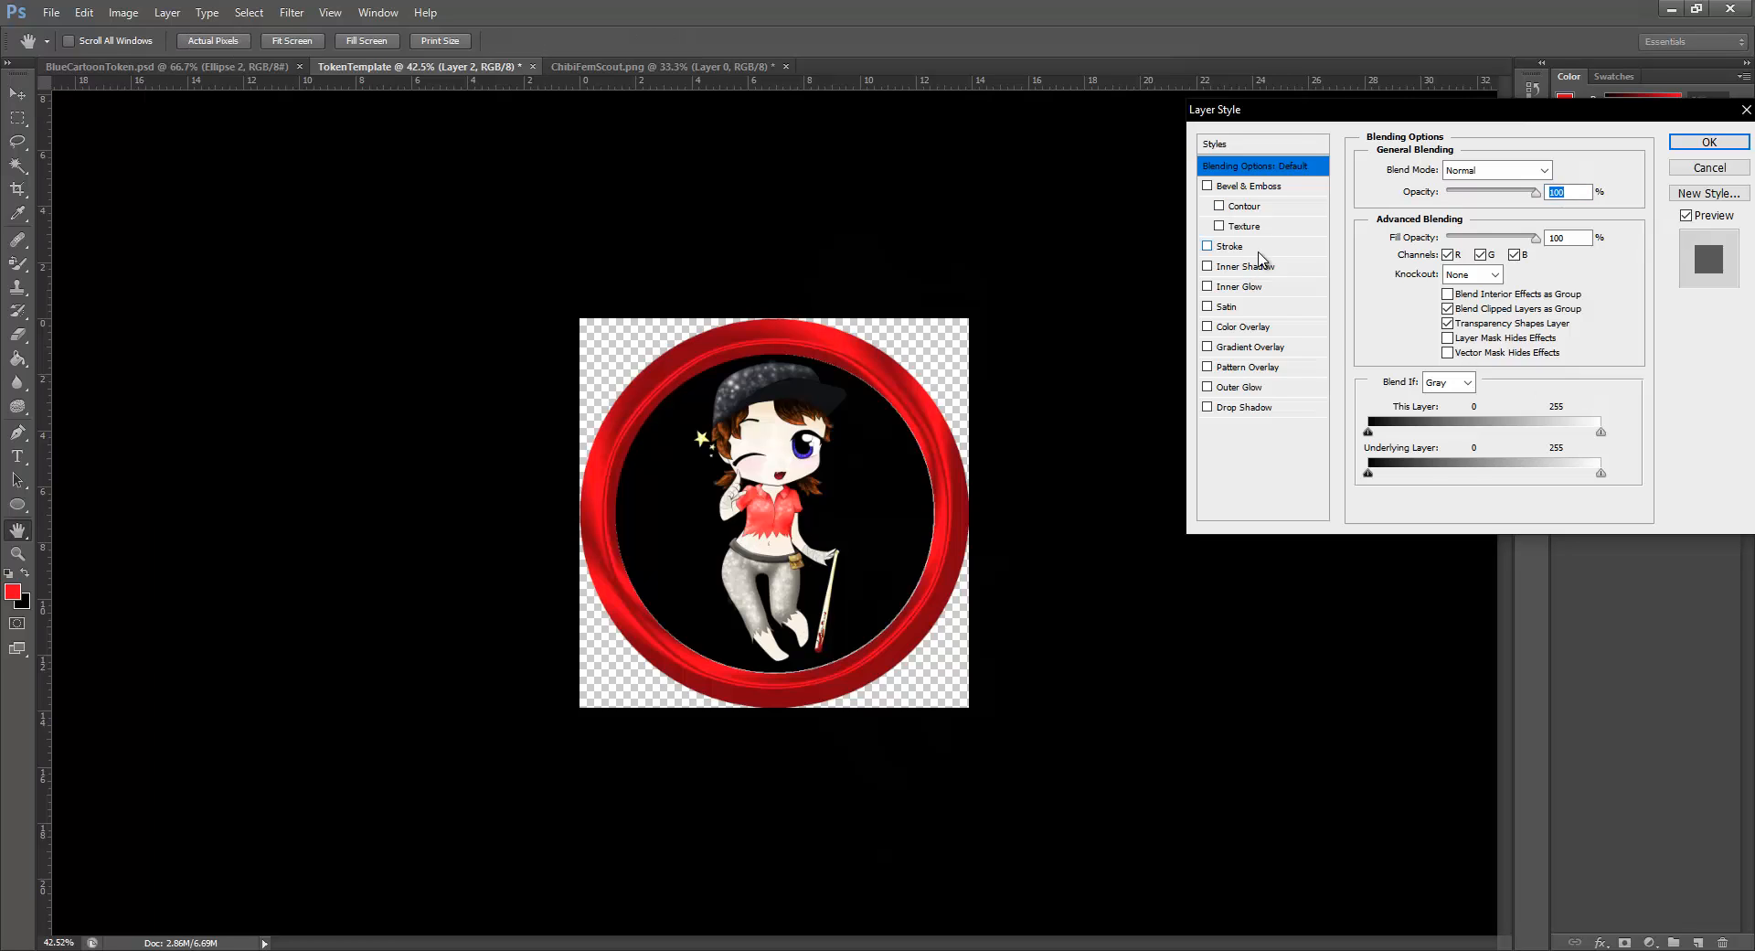
pyautogui.click(1259, 248)
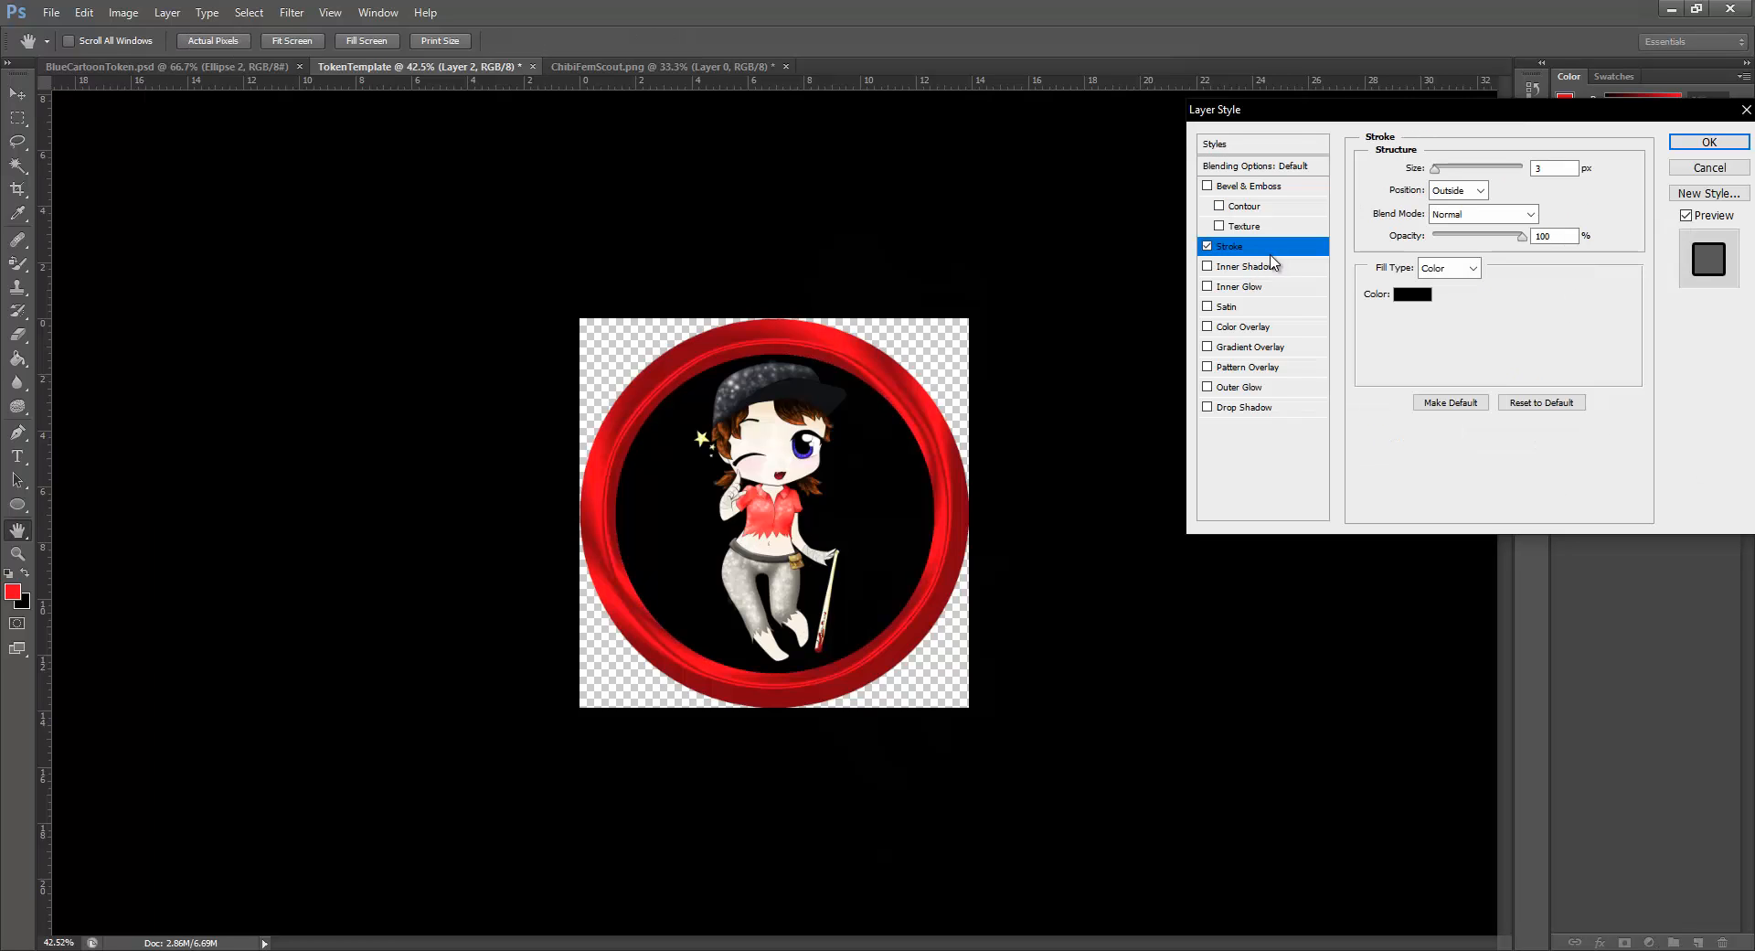
pyautogui.click(1709, 141)
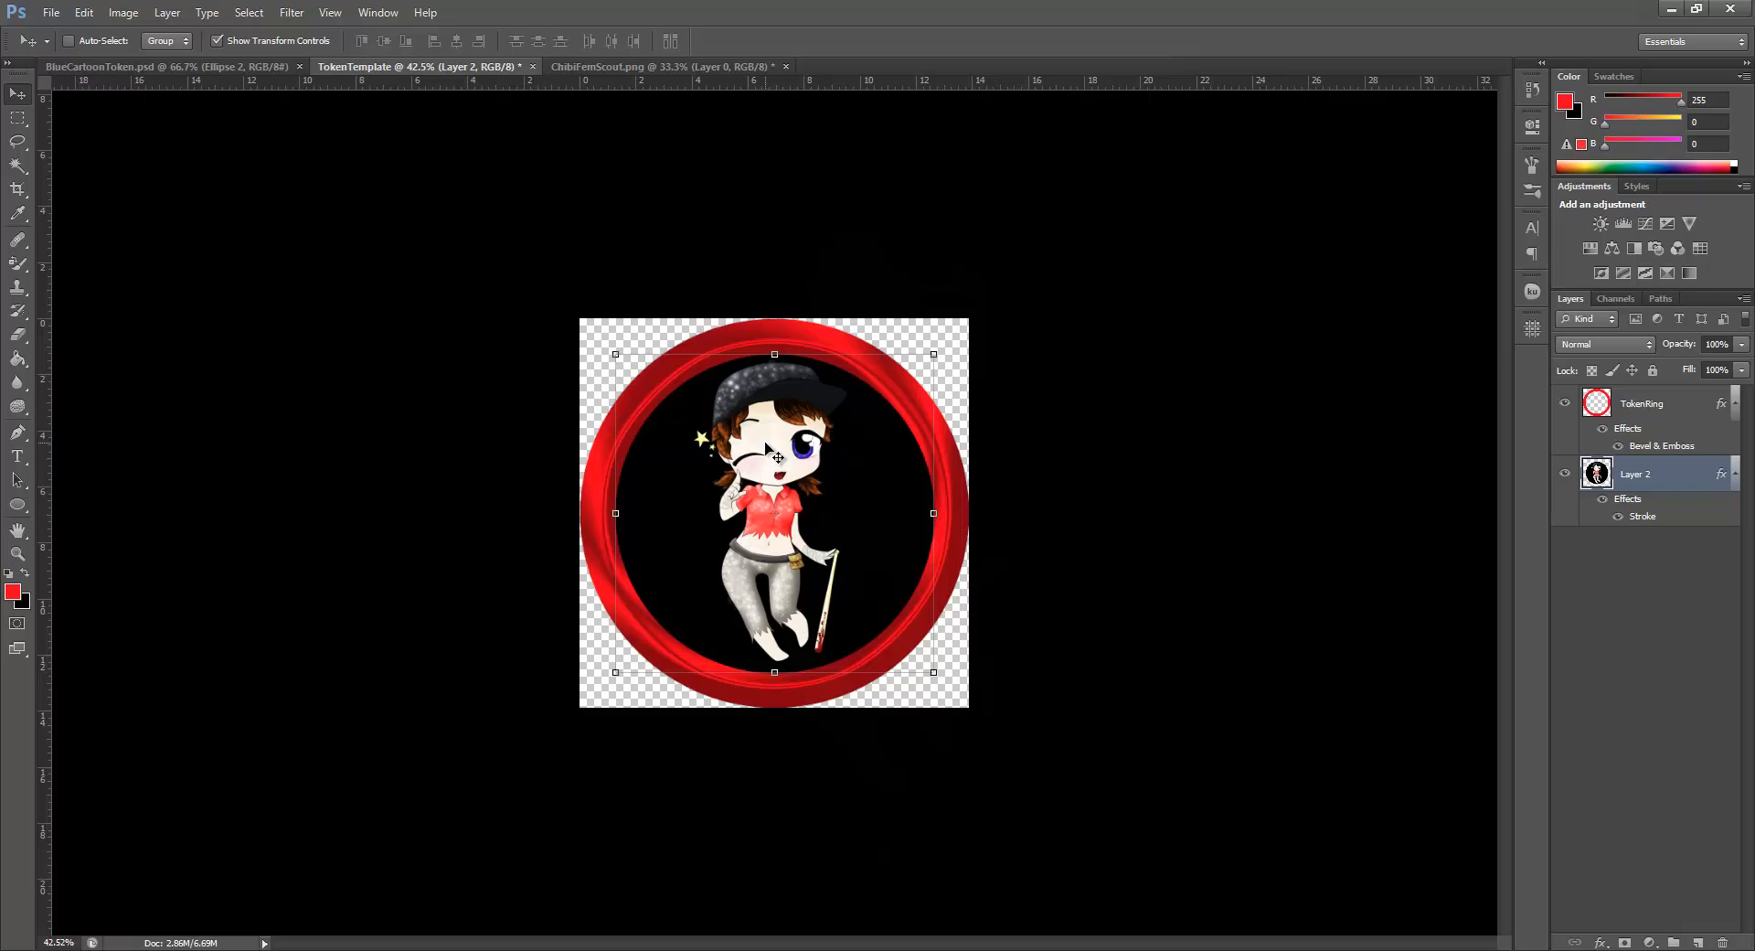
pyautogui.click(1680, 594)
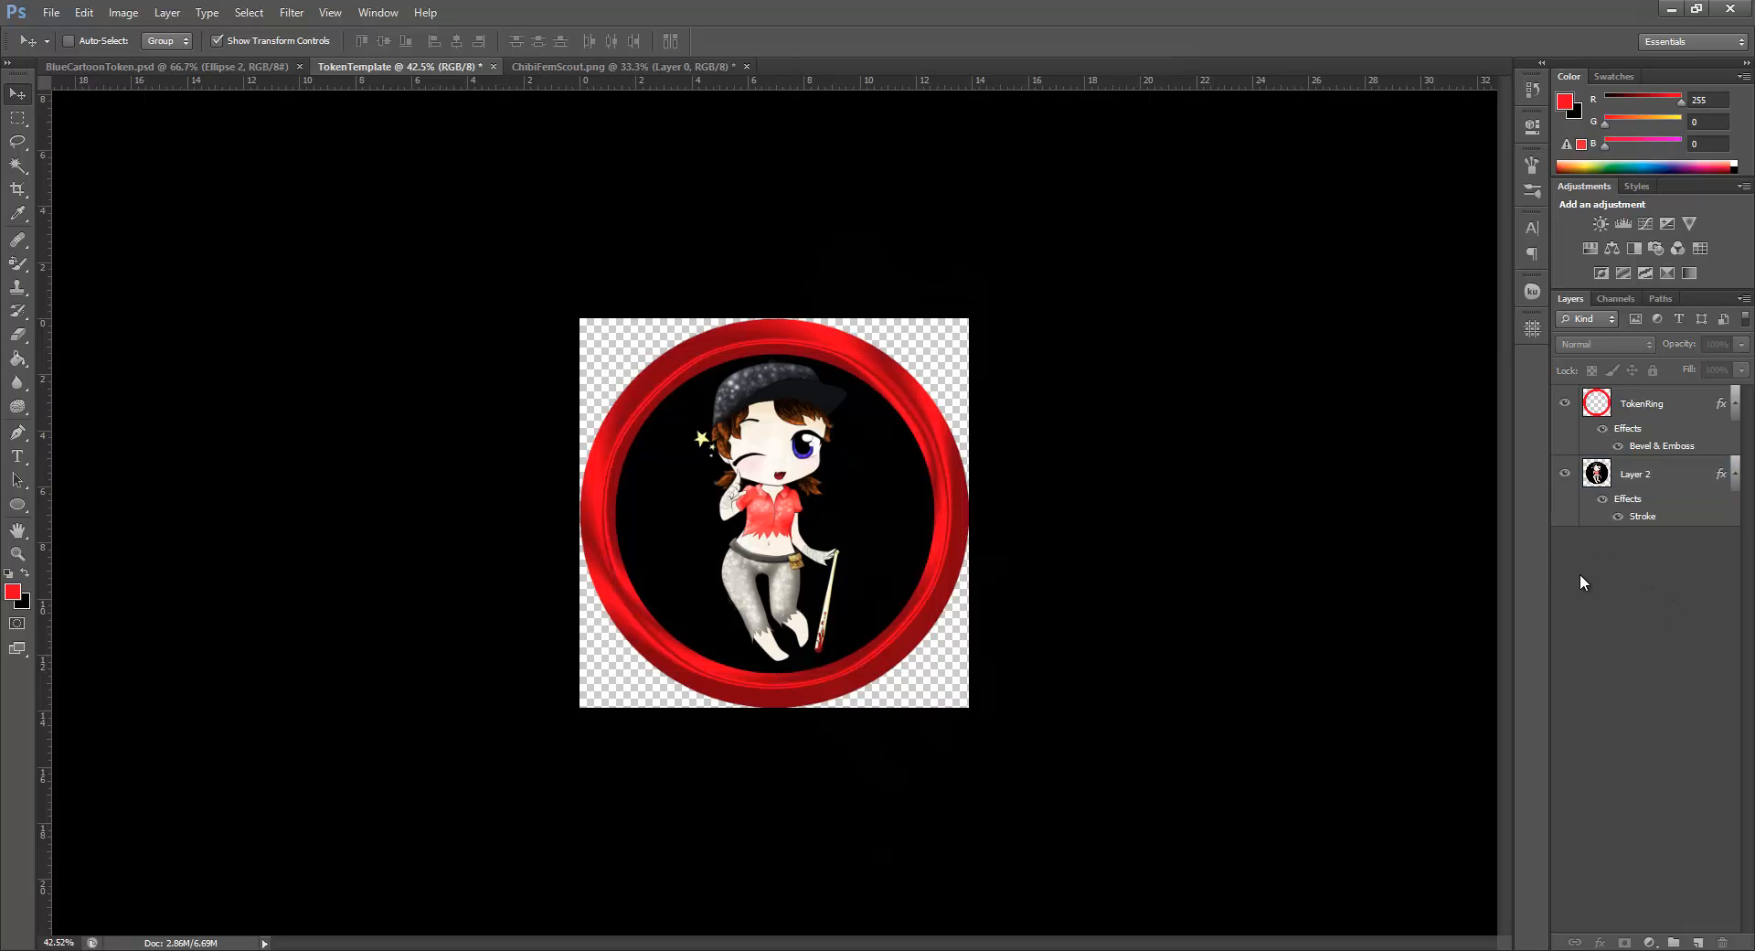
pyautogui.rightClick(1649, 476)
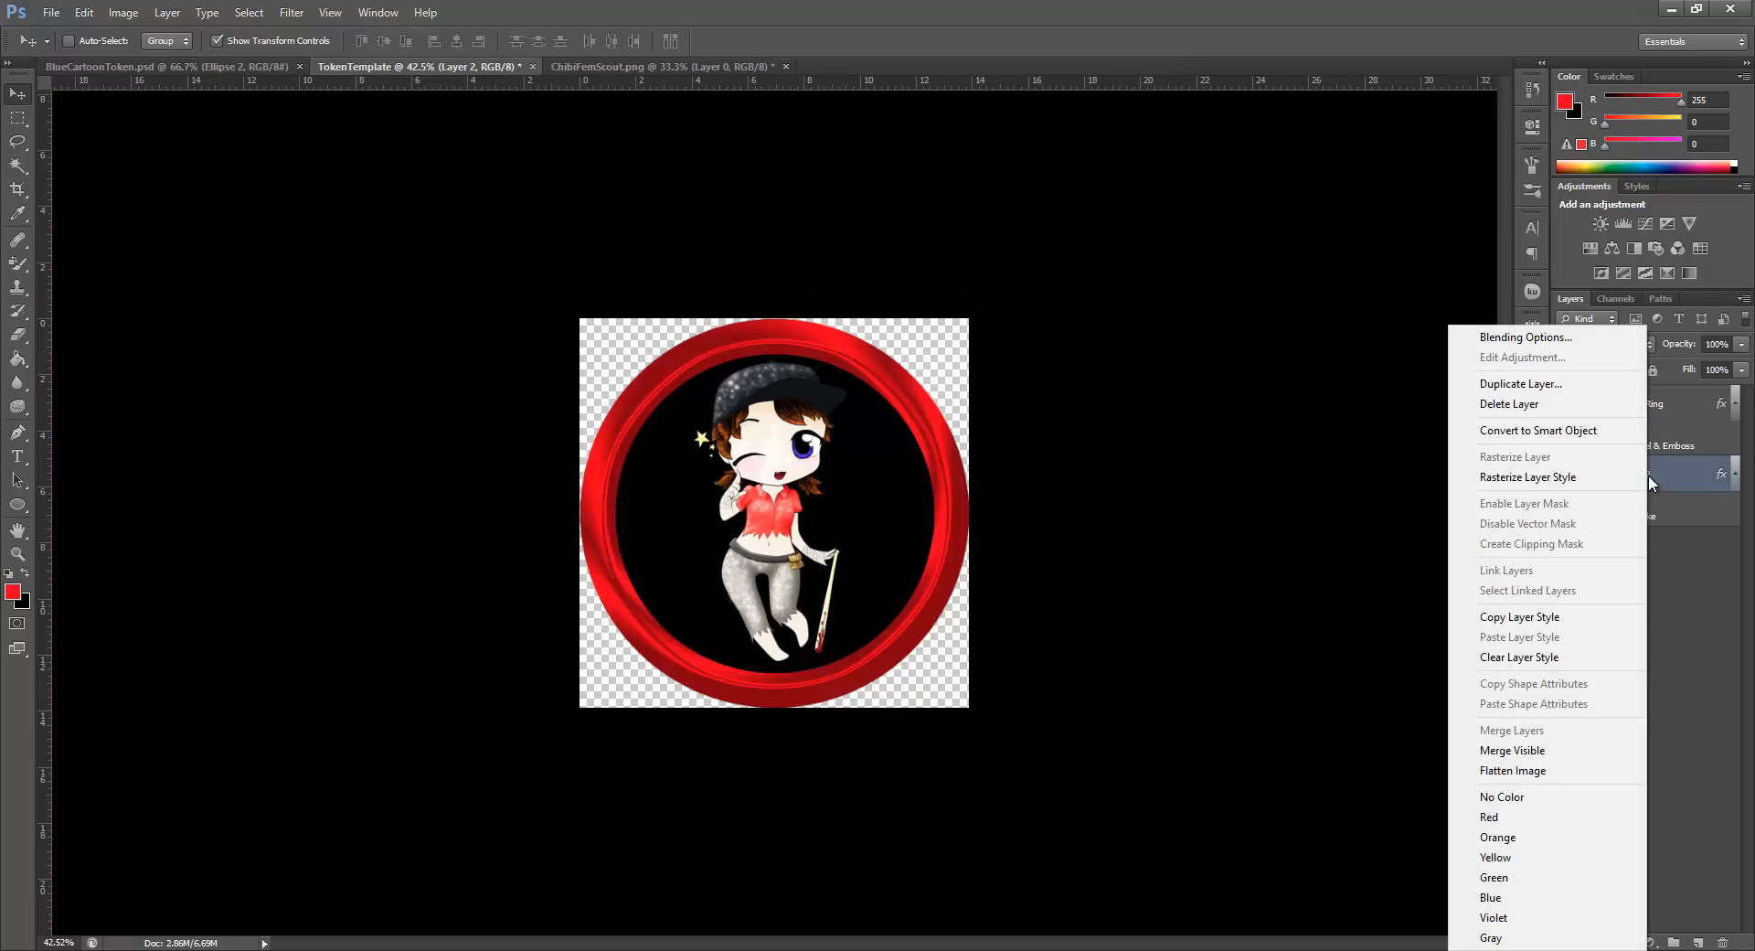
pyautogui.click(1715, 629)
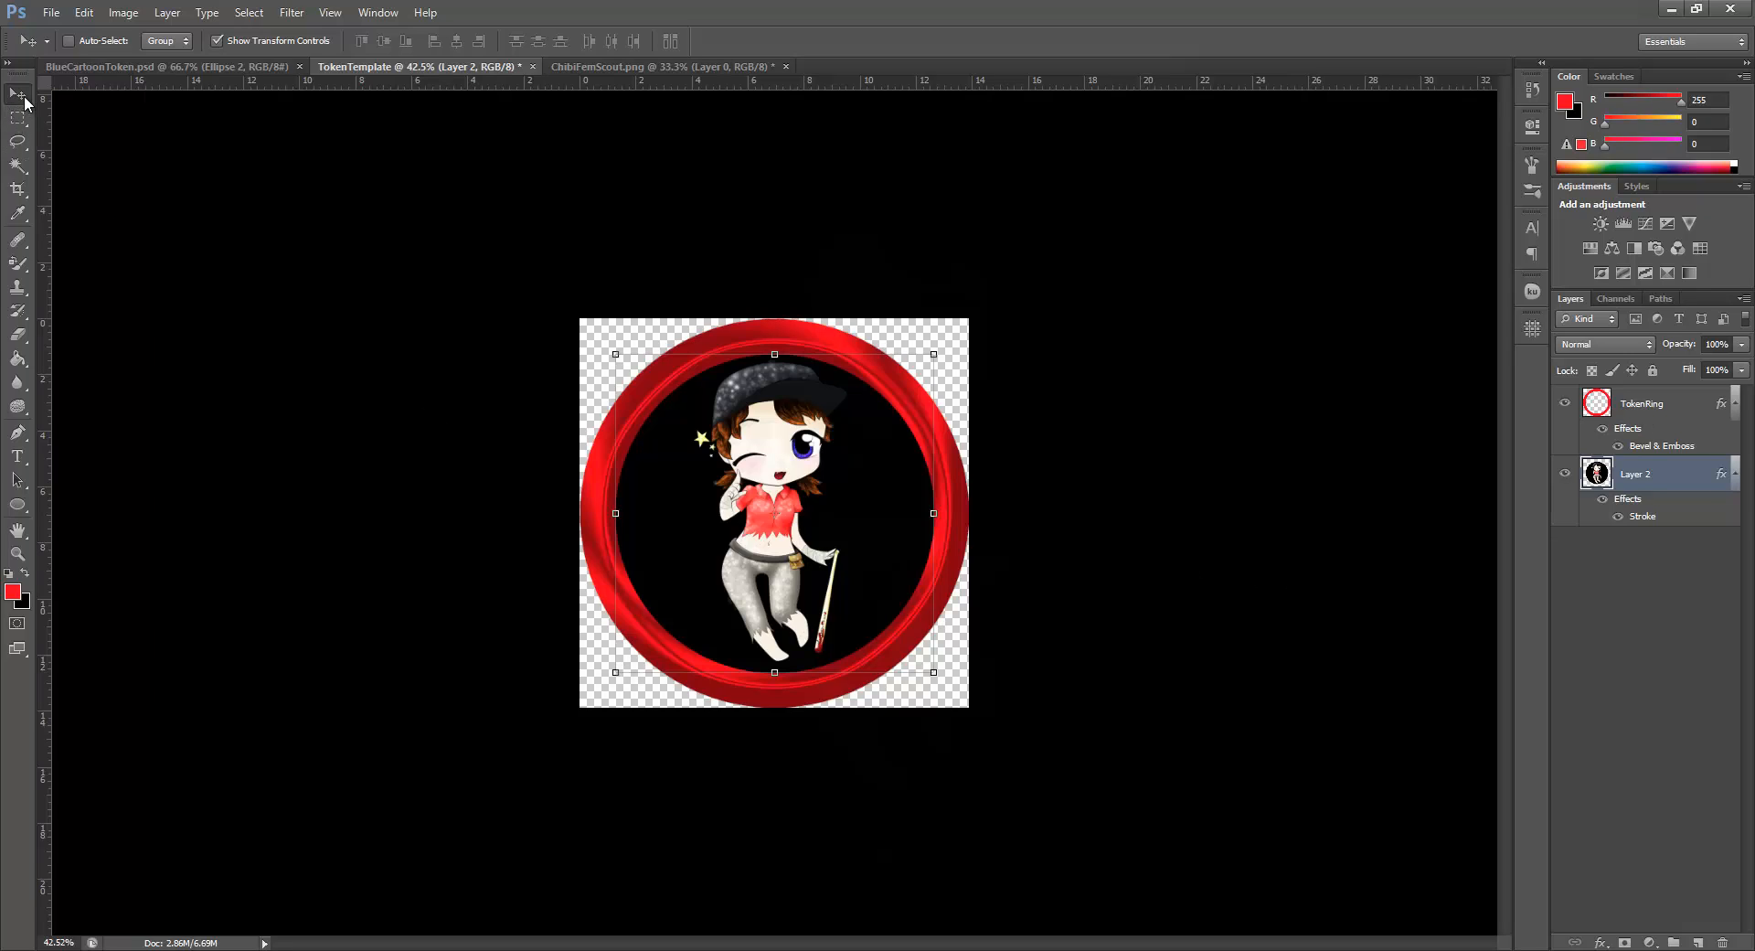
# Create a new empty layer and move it beneath Layer 2 at the bottom of the layer stack
pyautogui.hotkey('ctrl', '0')
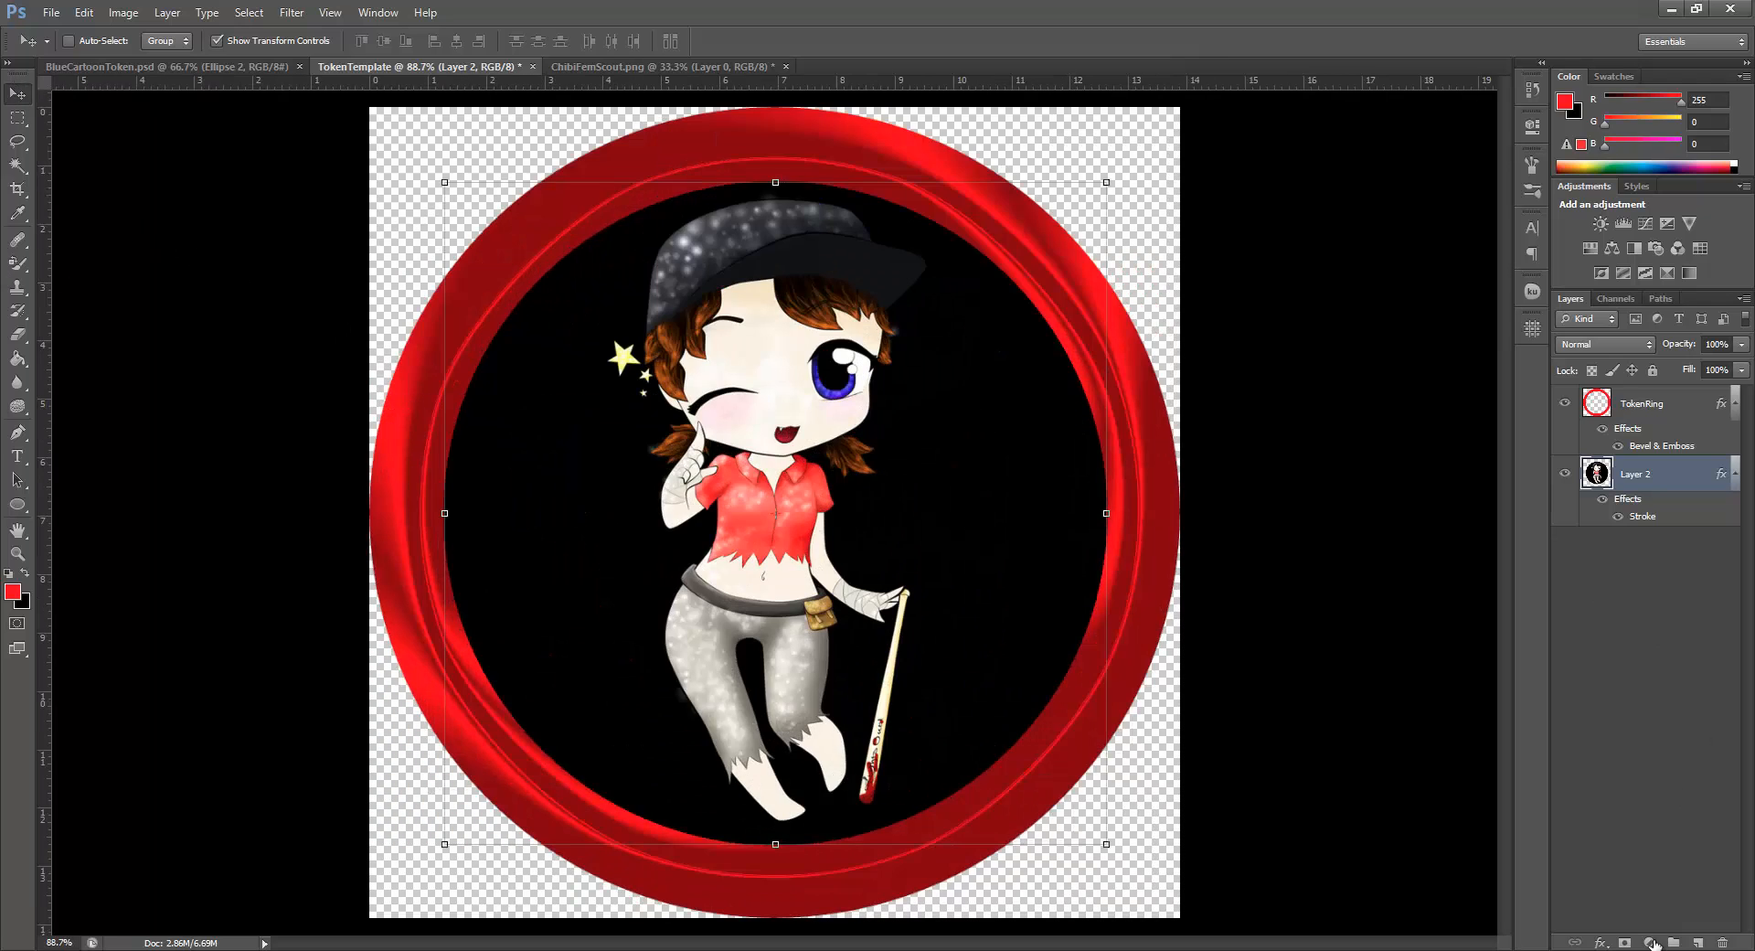
pyautogui.click(1698, 942)
pyautogui.moveTo(1659, 471); pyautogui.dragTo(1665, 594)
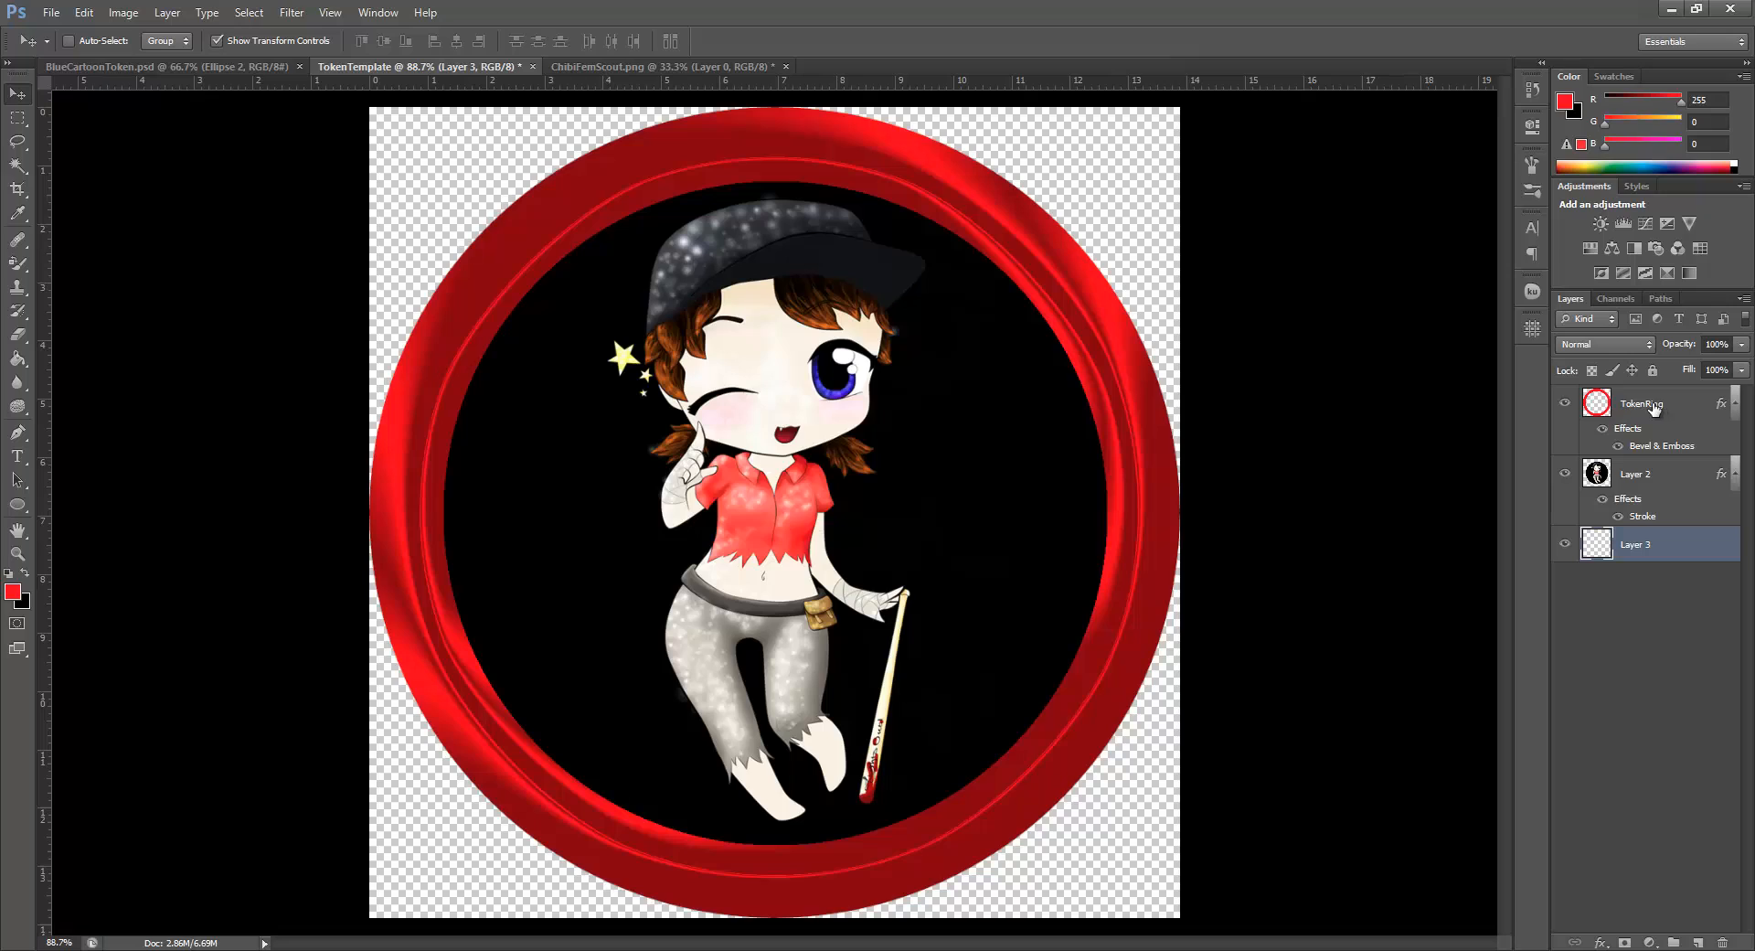
# Rename Layer 2, which holds the character, as Image Layer
pyautogui.doubleClick(1636, 474)
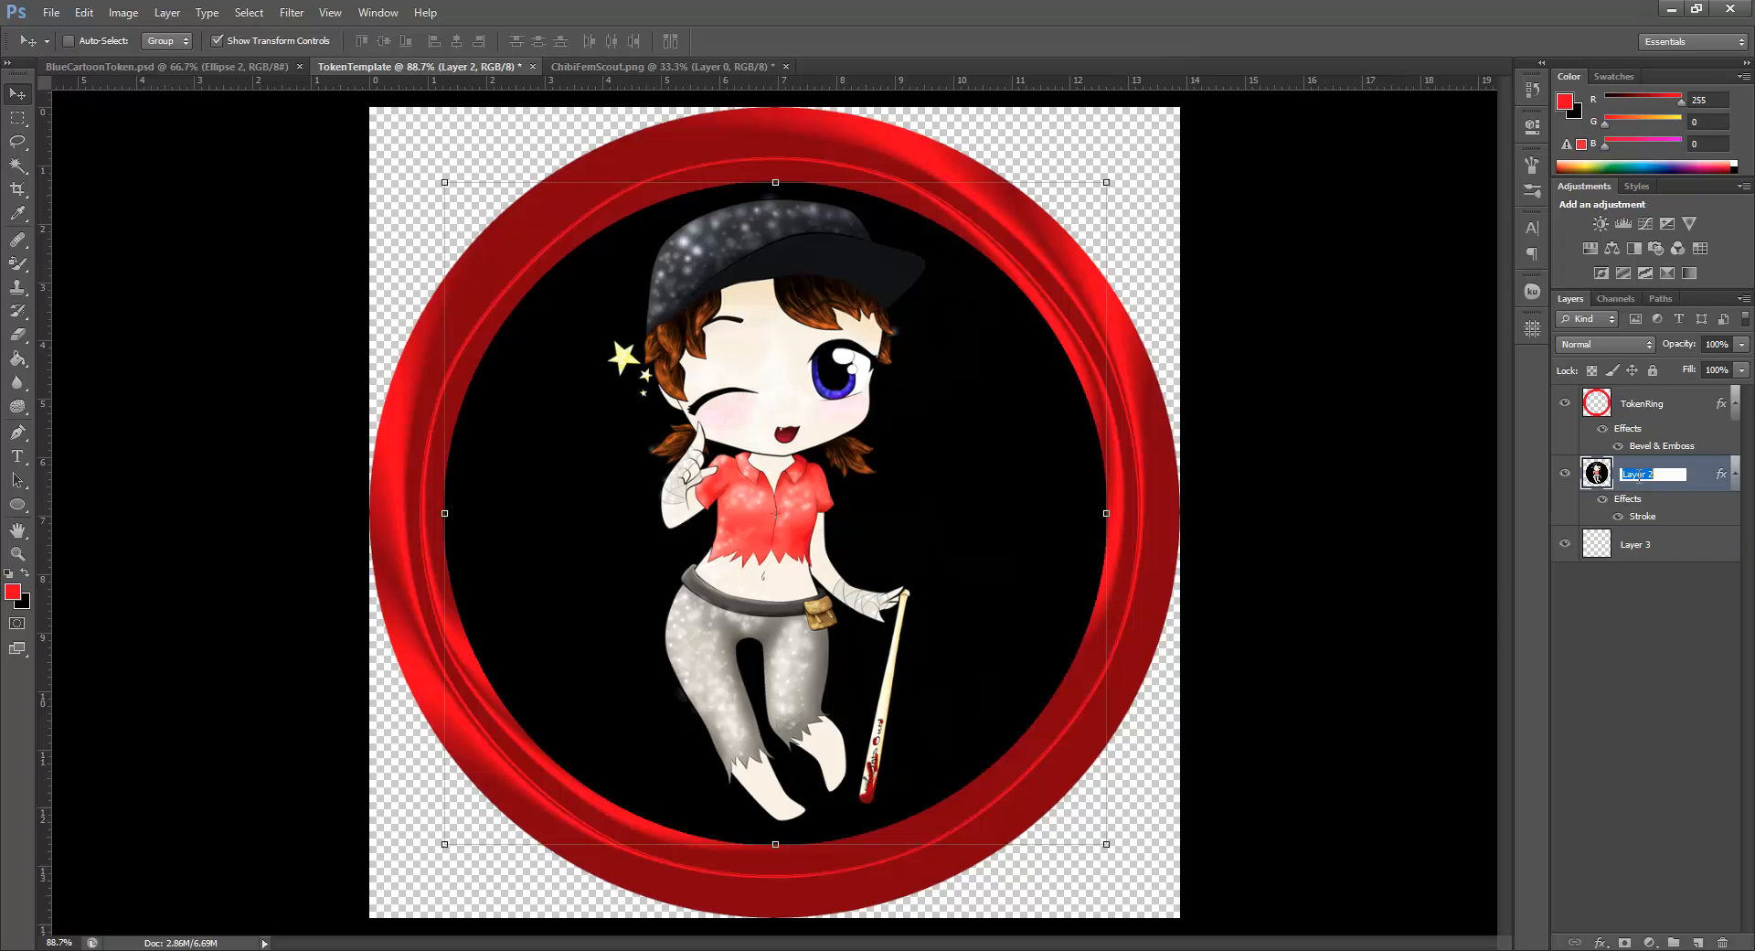
pyautogui.write('Image Lay')
pyautogui.press('Return')
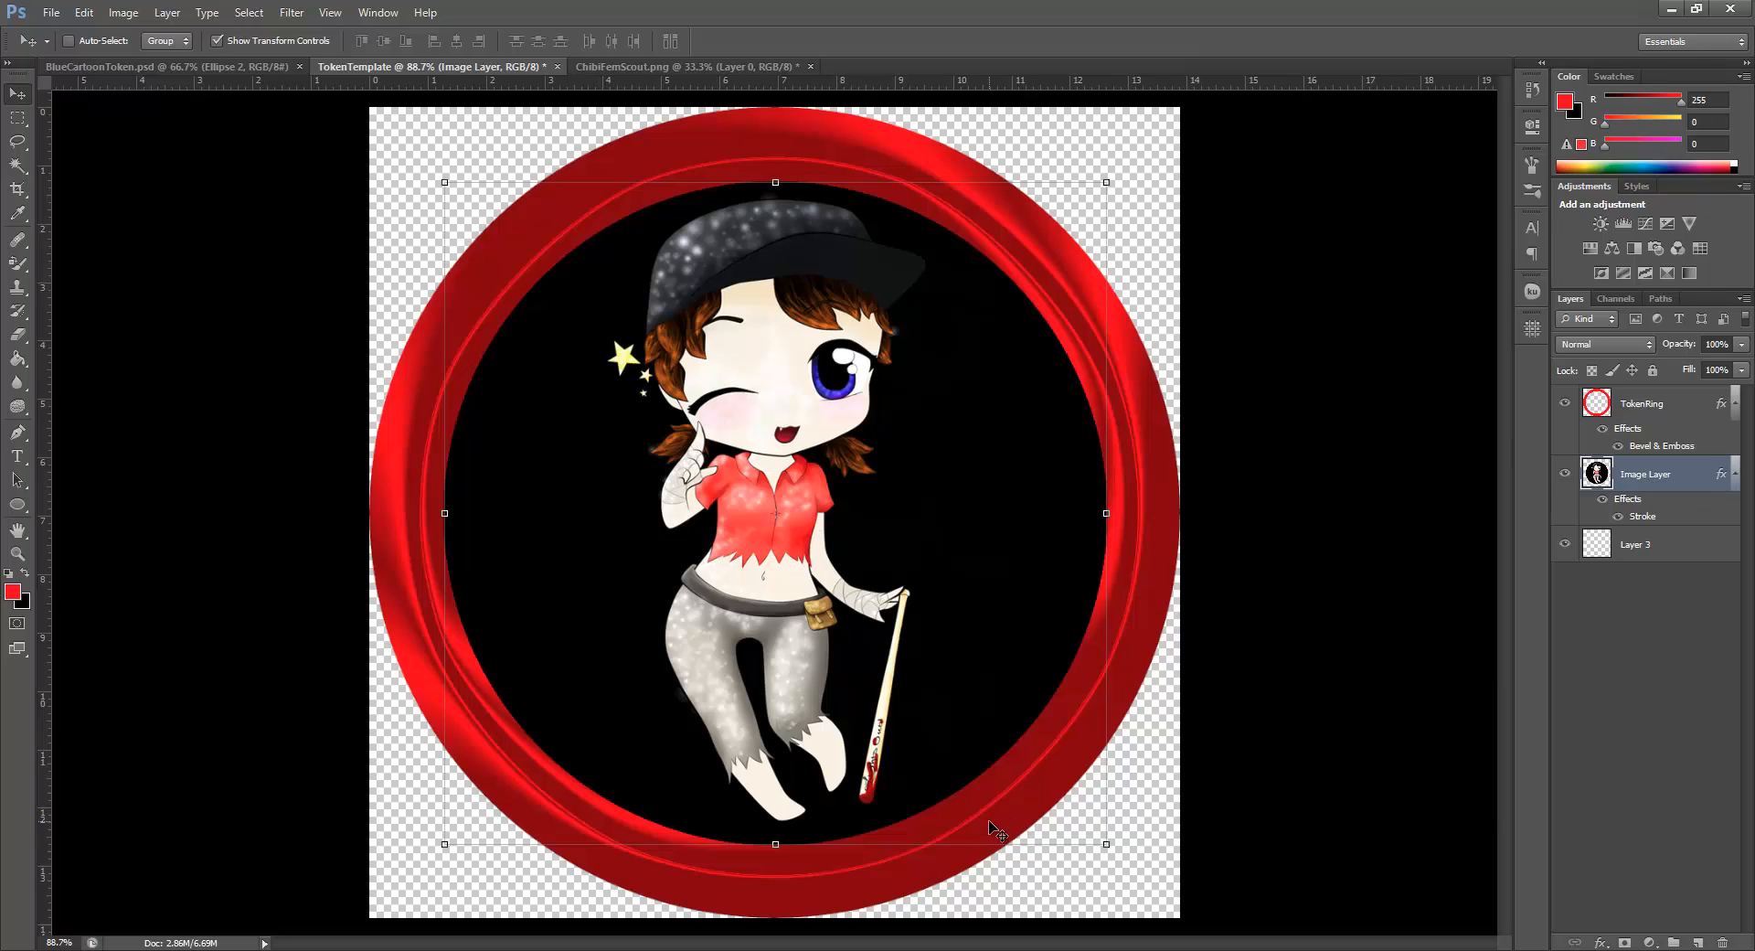
pyautogui.moveTo(833, 950)
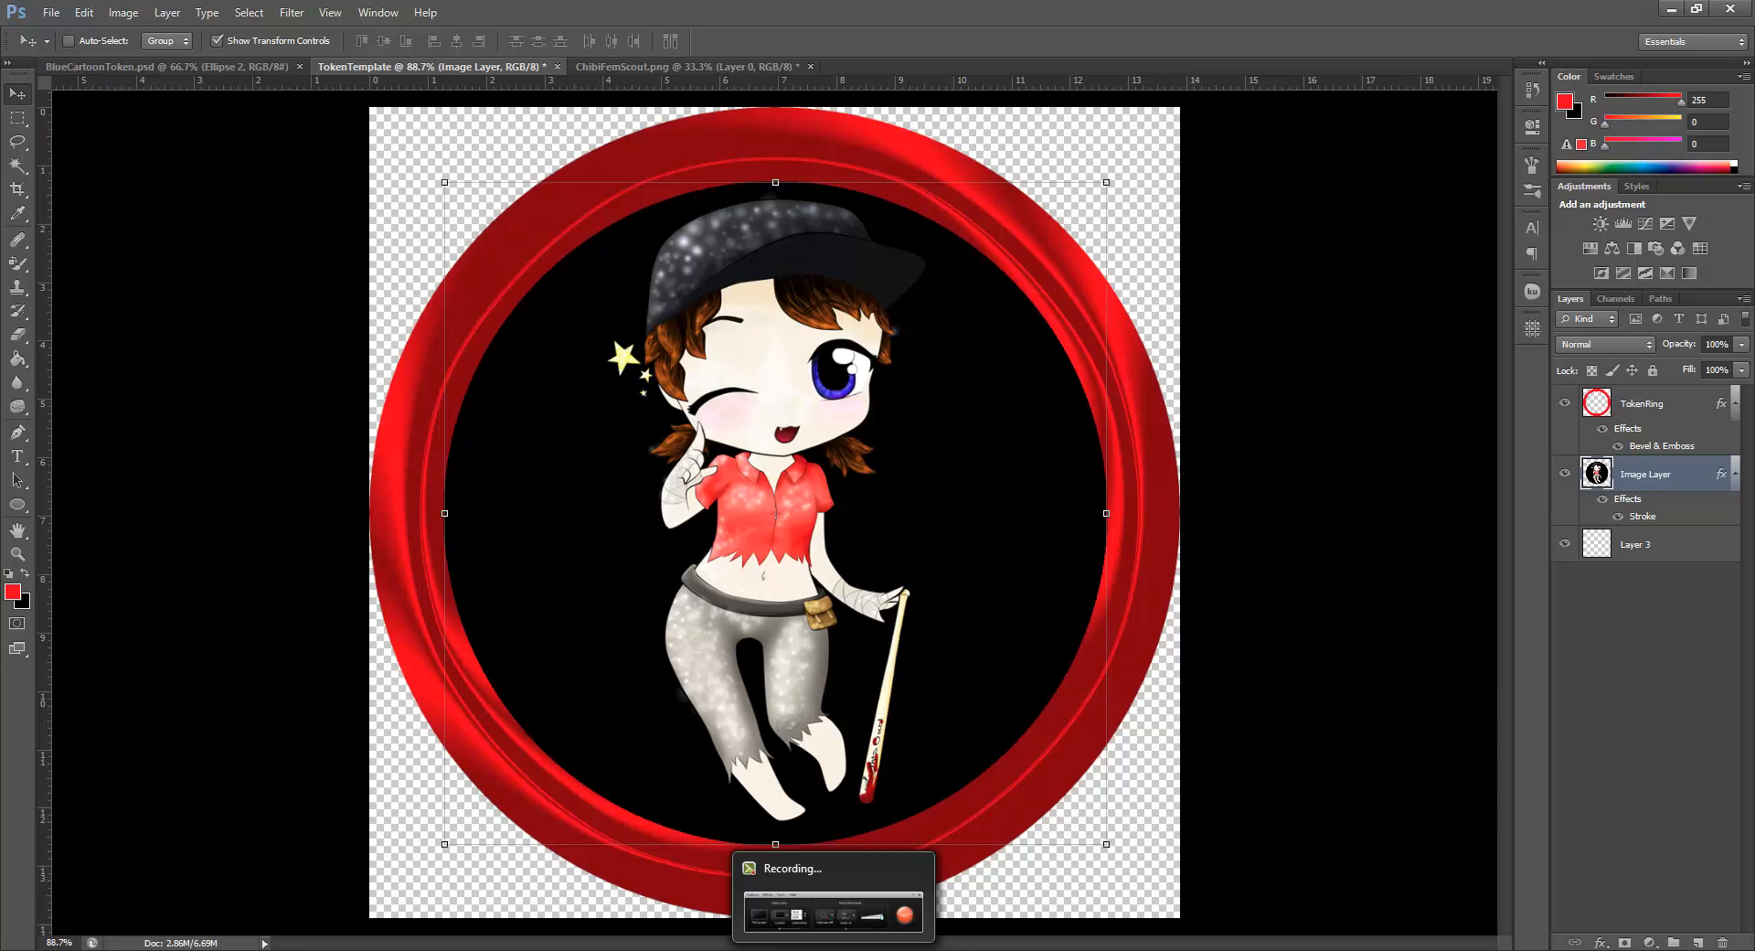
# Select Layer 3, and collapse and re-expand the effects lists of TokenRing and Image Layer
pyautogui.click(1698, 542)
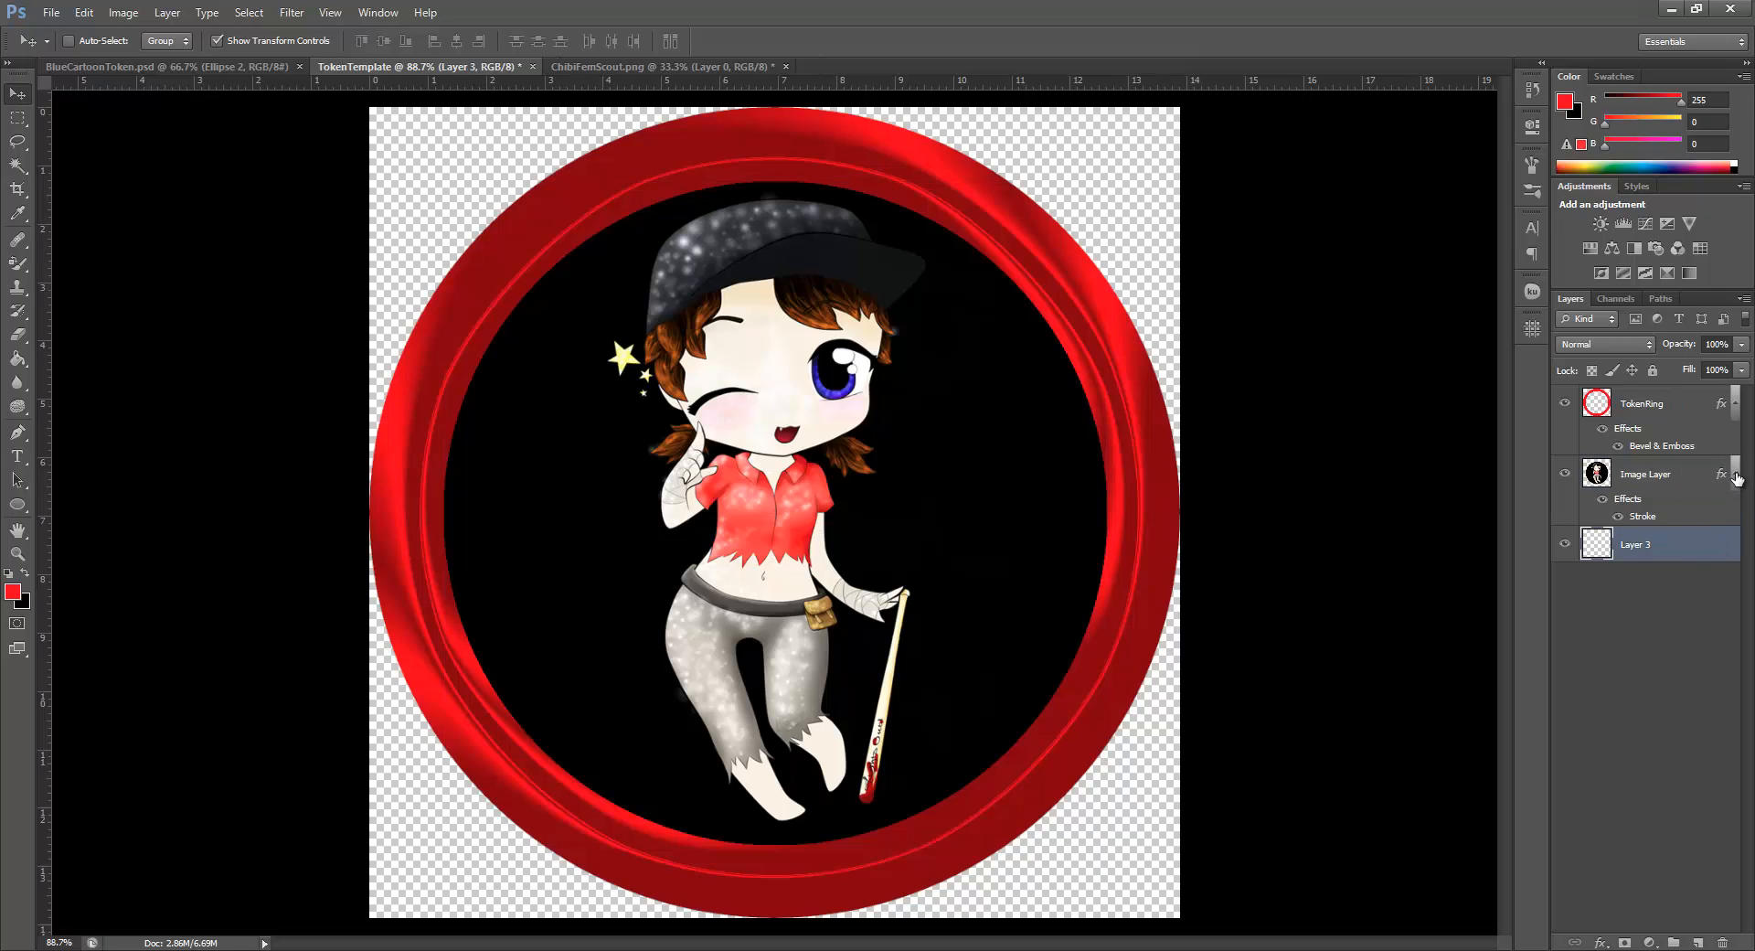
pyautogui.click(1735, 405)
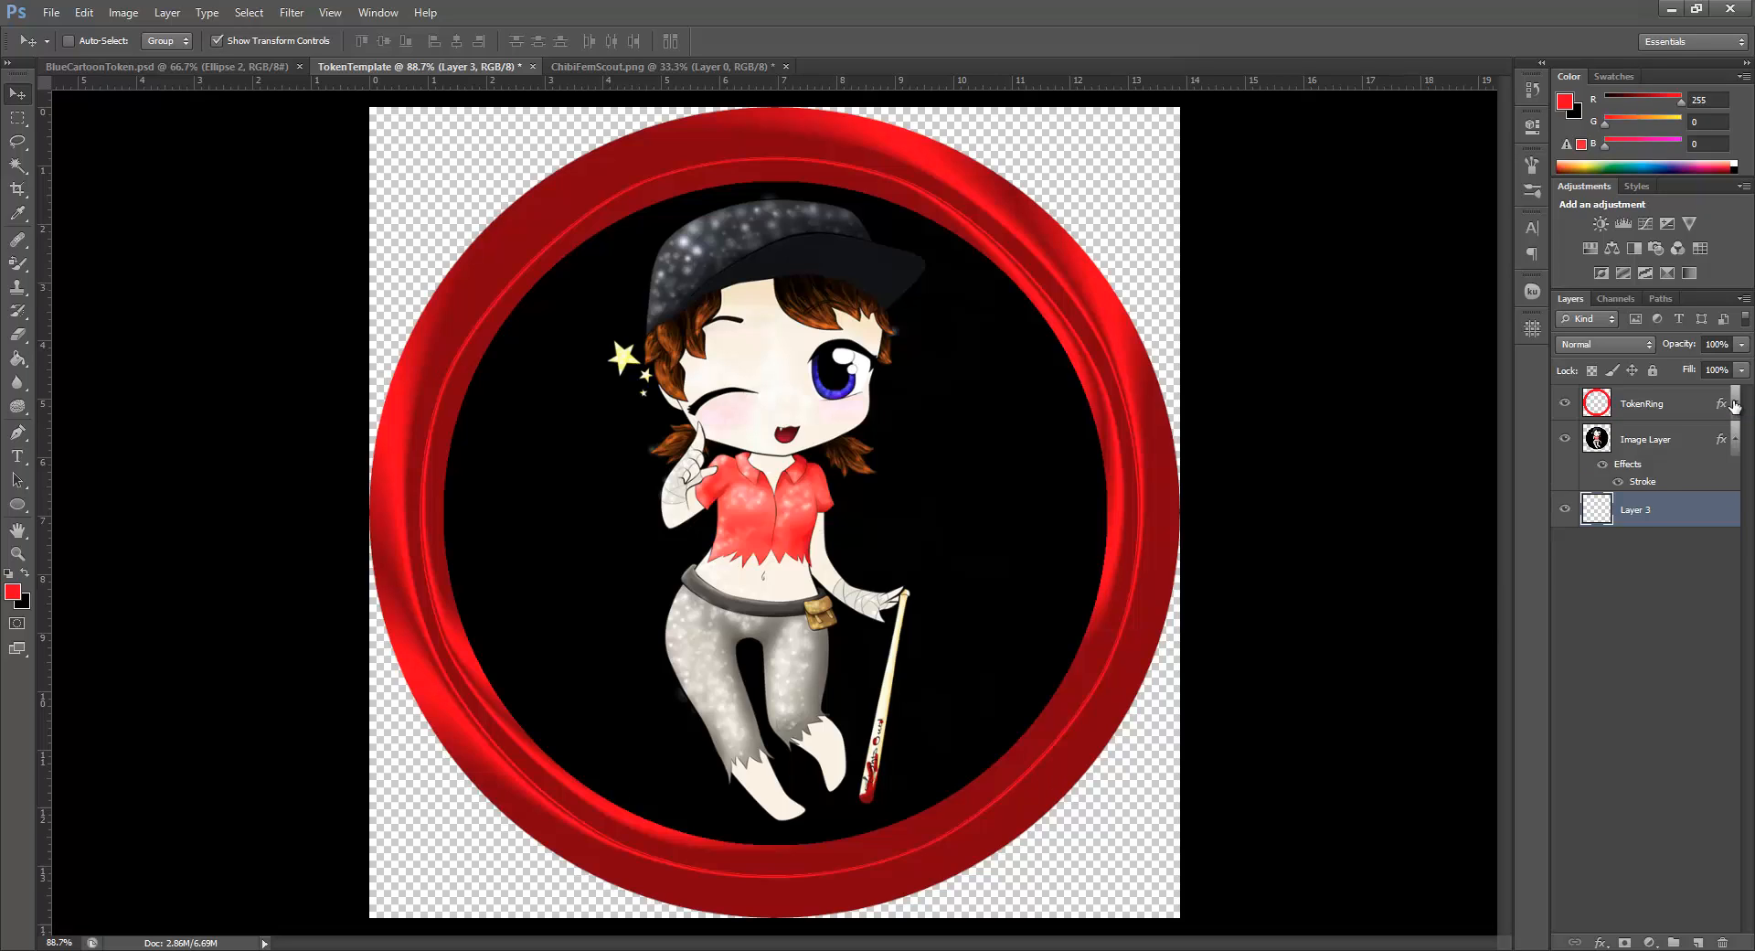
pyautogui.click(1735, 405)
pyautogui.click(1734, 476)
pyautogui.click(1735, 476)
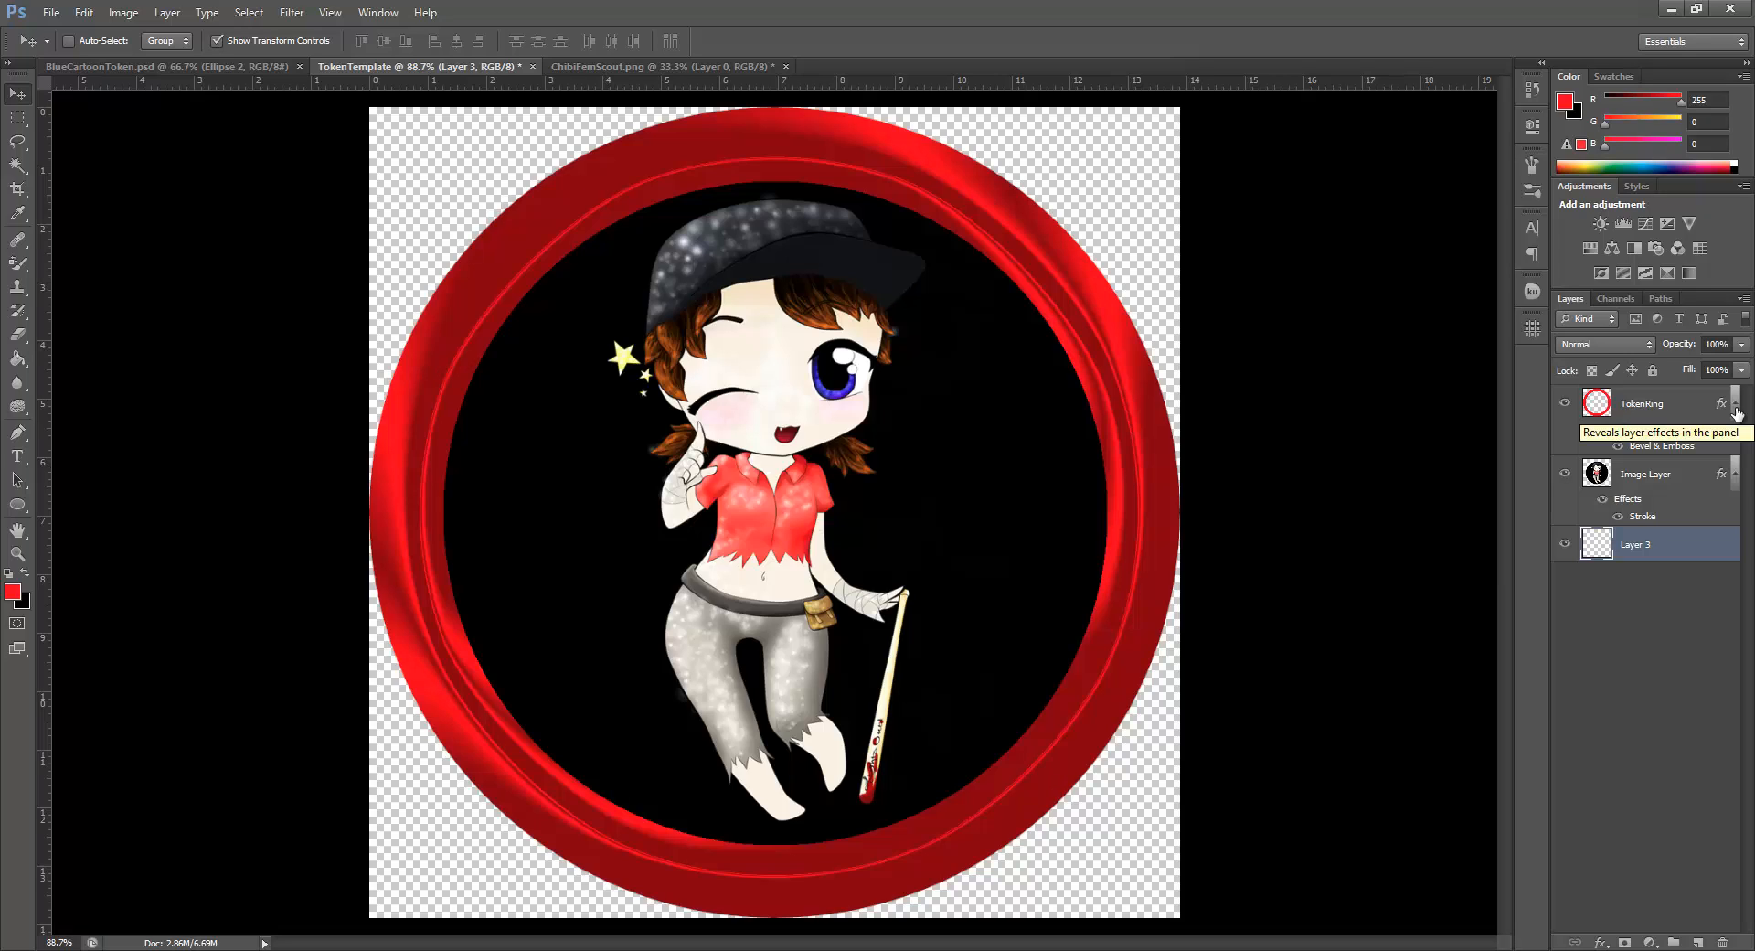
pyautogui.click(1734, 476)
pyautogui.click(1735, 476)
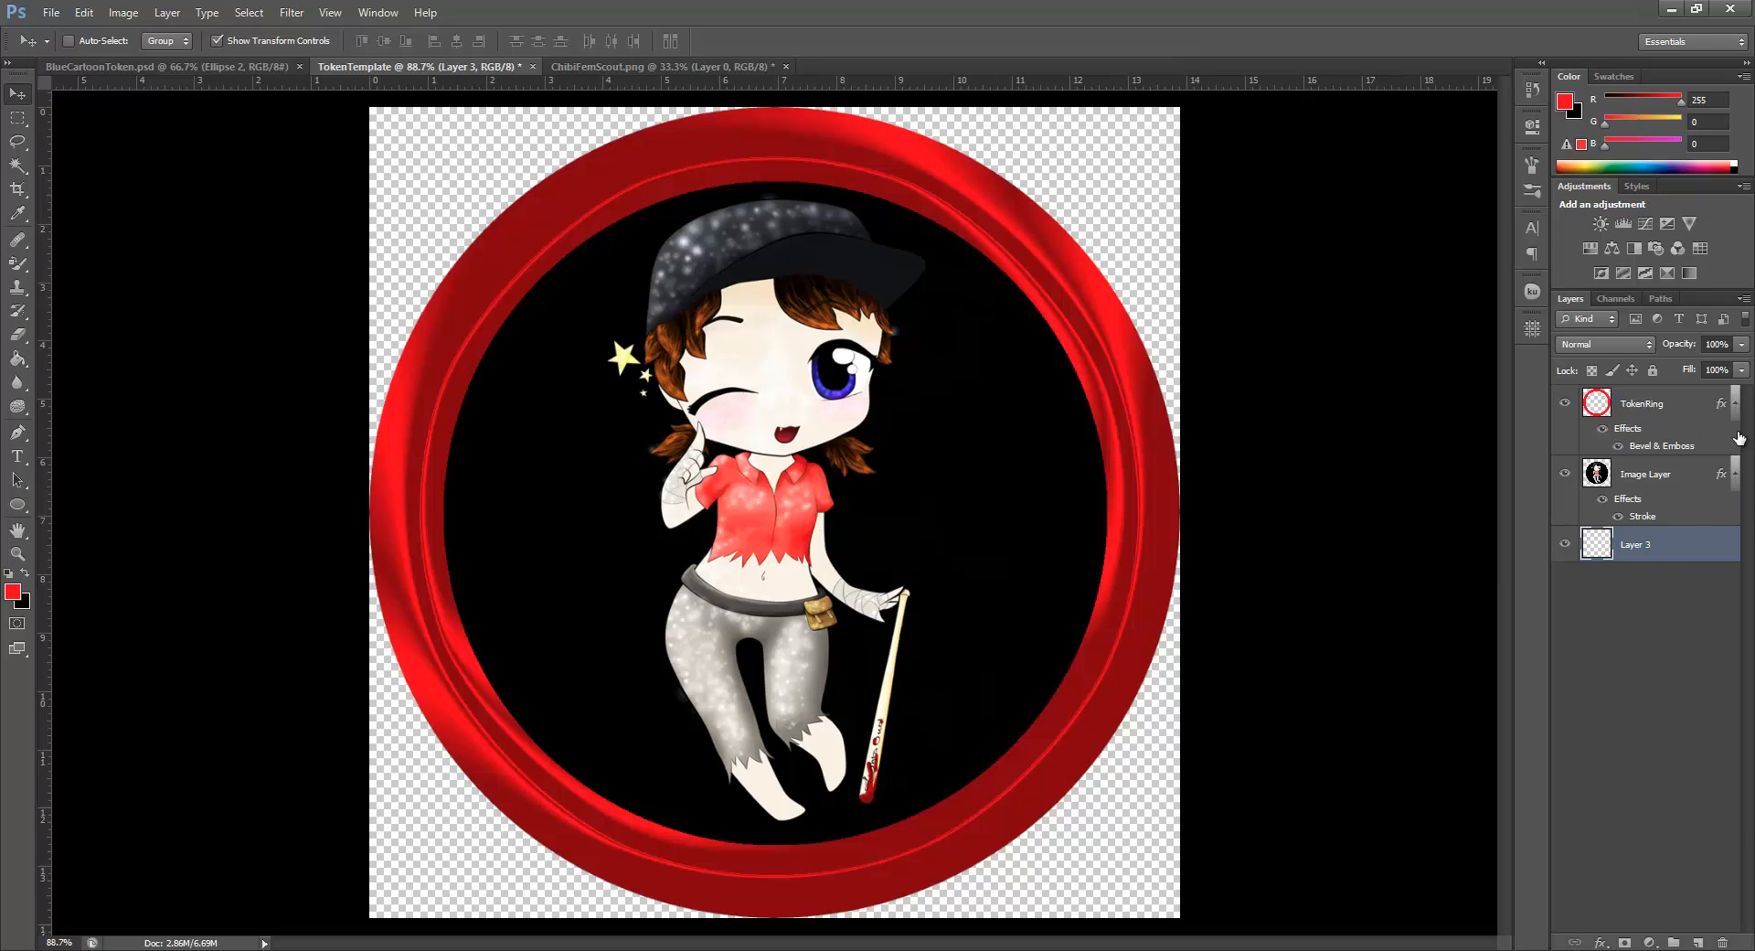
pyautogui.click(1735, 403)
pyautogui.click(1734, 403)
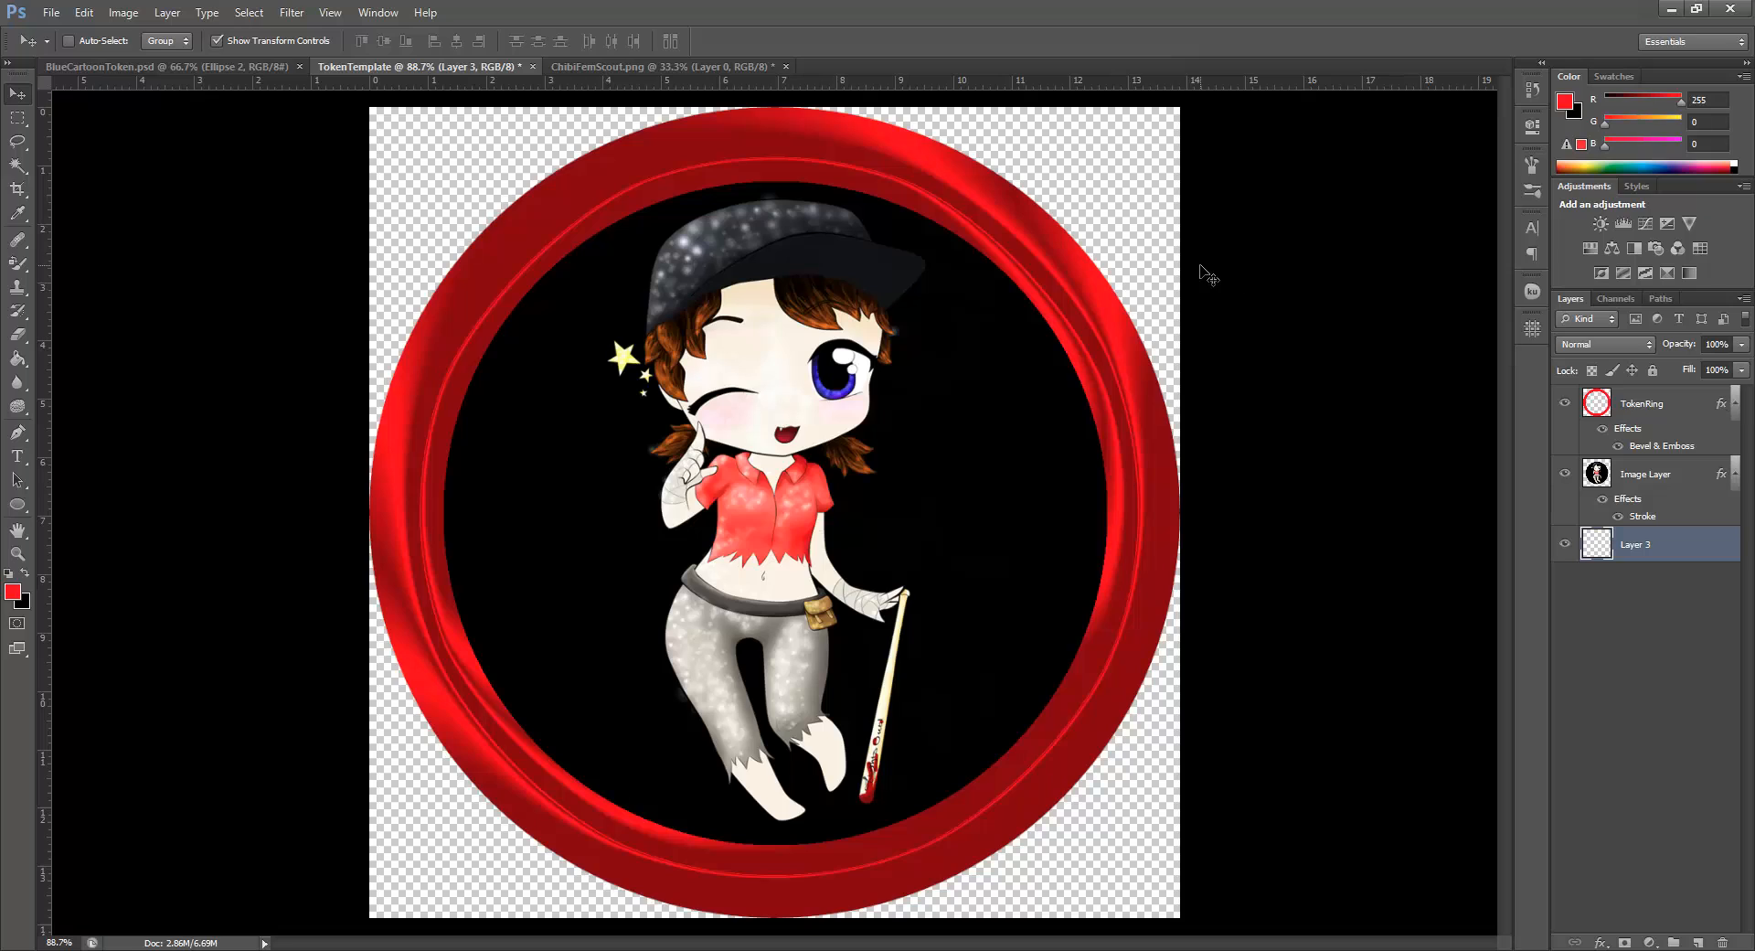